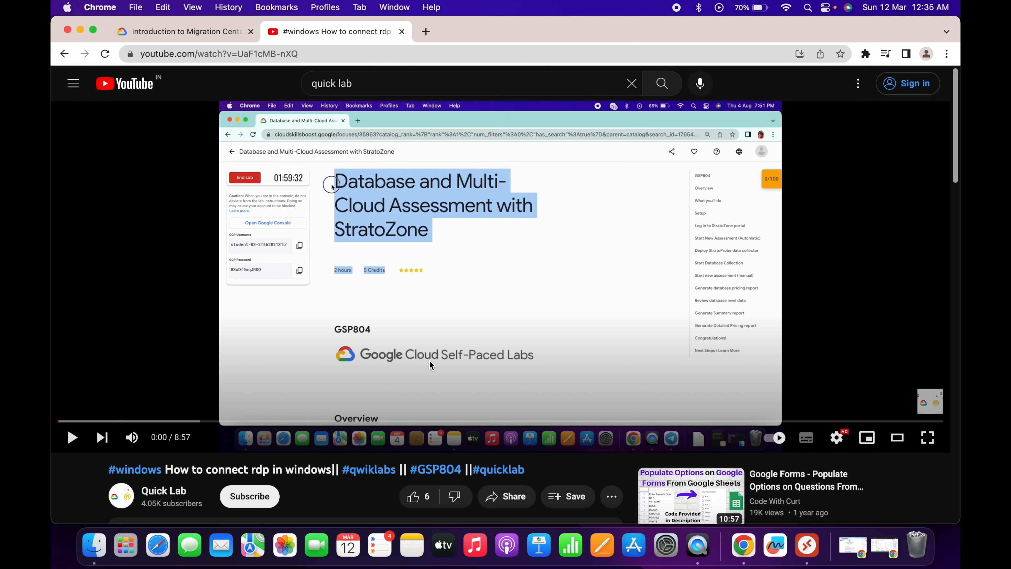
- Open the Google Cloud console from the lab page in an incognito window
click(193, 34)
click(464, 263)
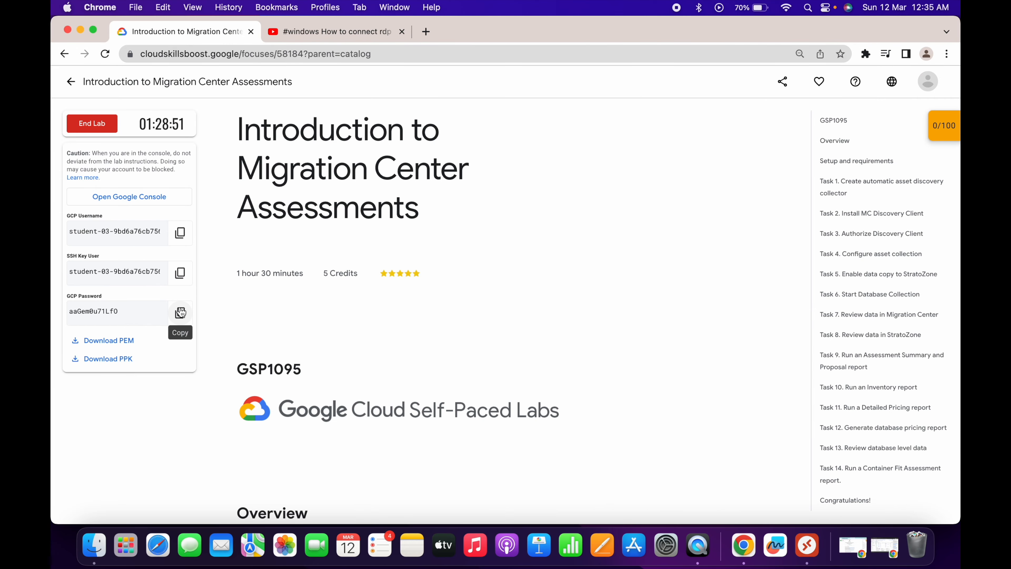
right_click(128, 196)
click(199, 225)
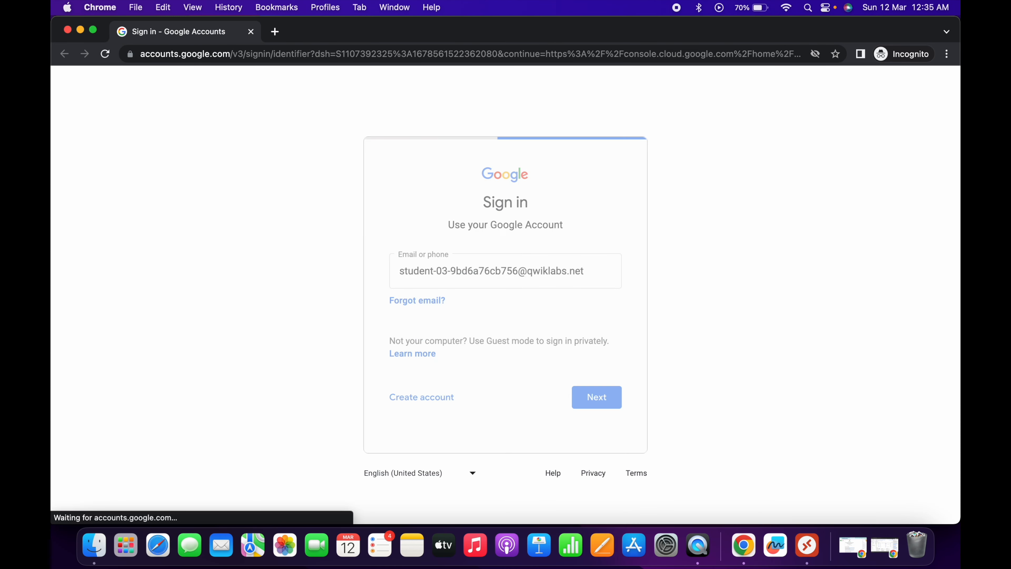
- Sign in to Google Cloud with the lab's username and password
key(super+v)
key(Return)
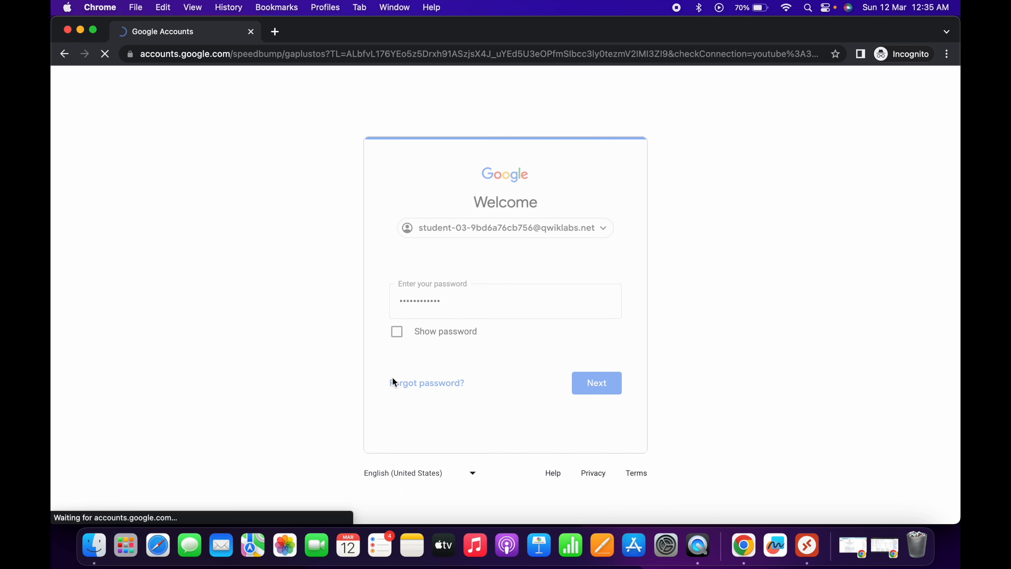
click(504, 425)
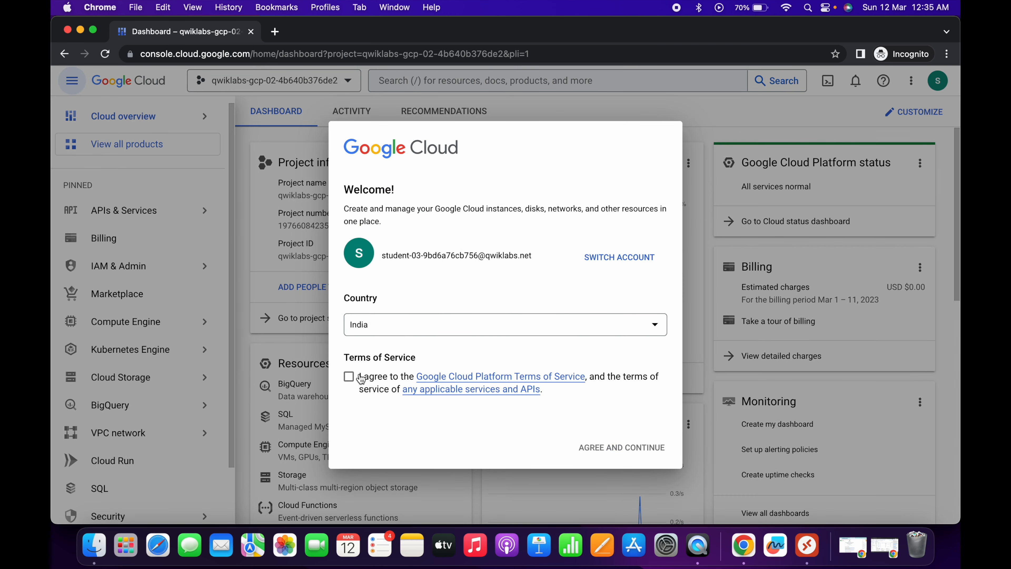
- Accept the Google Cloud Platform Terms of Service and continue to the console
click(361, 380)
click(615, 452)
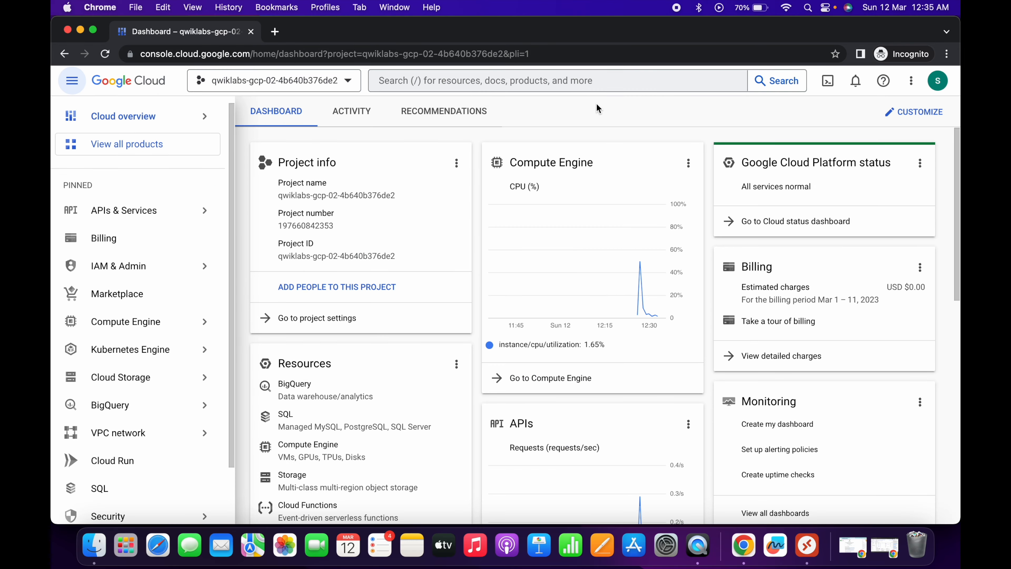
- Search the console for vm in and open the VM instances page
click(562, 79)
text(vm in)
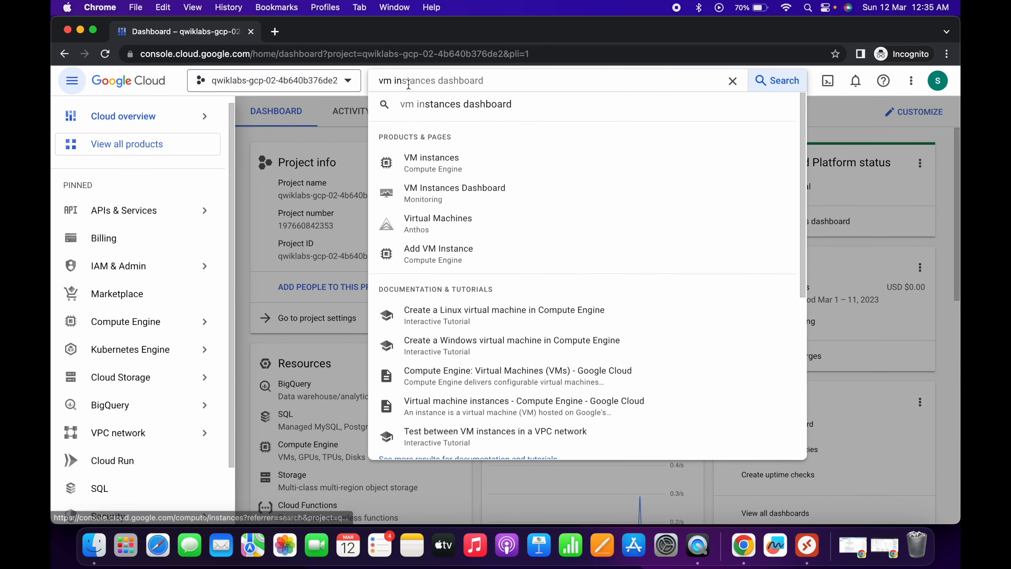
click(446, 169)
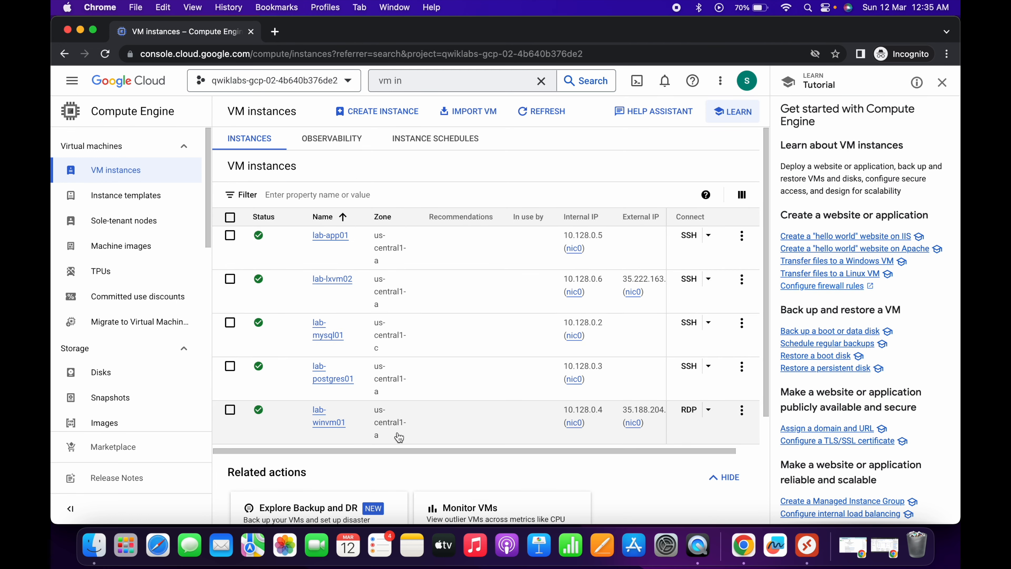
- Download the RDP file for the lab-winvm01 instance and show it in Finder
click(689, 410)
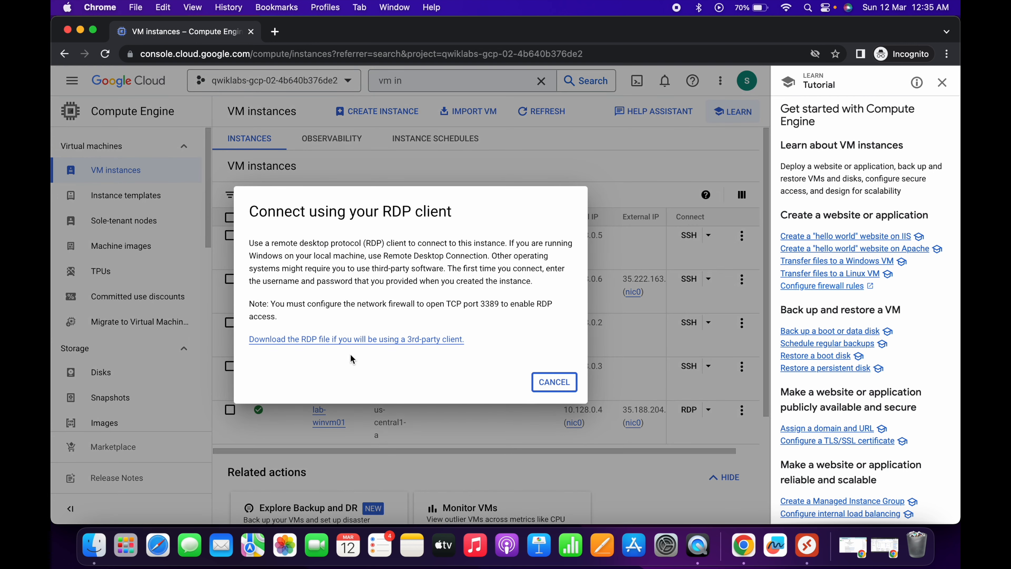
click(299, 340)
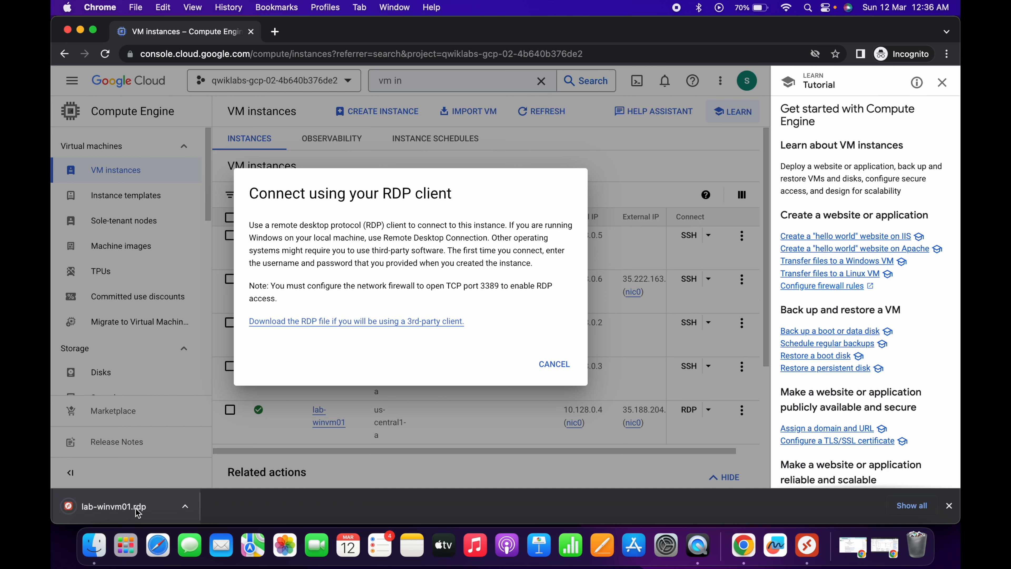
click(185, 507)
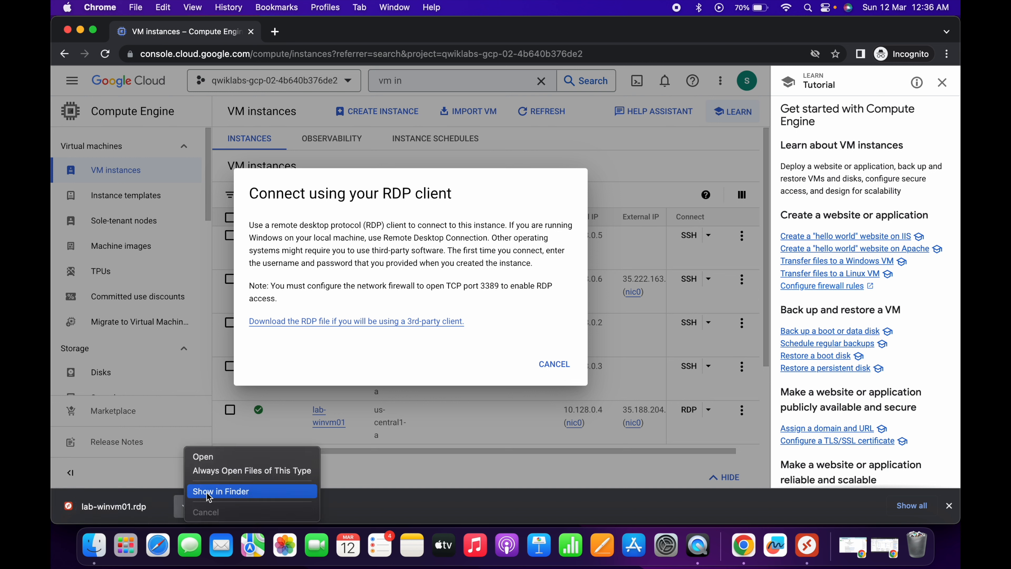
click(227, 493)
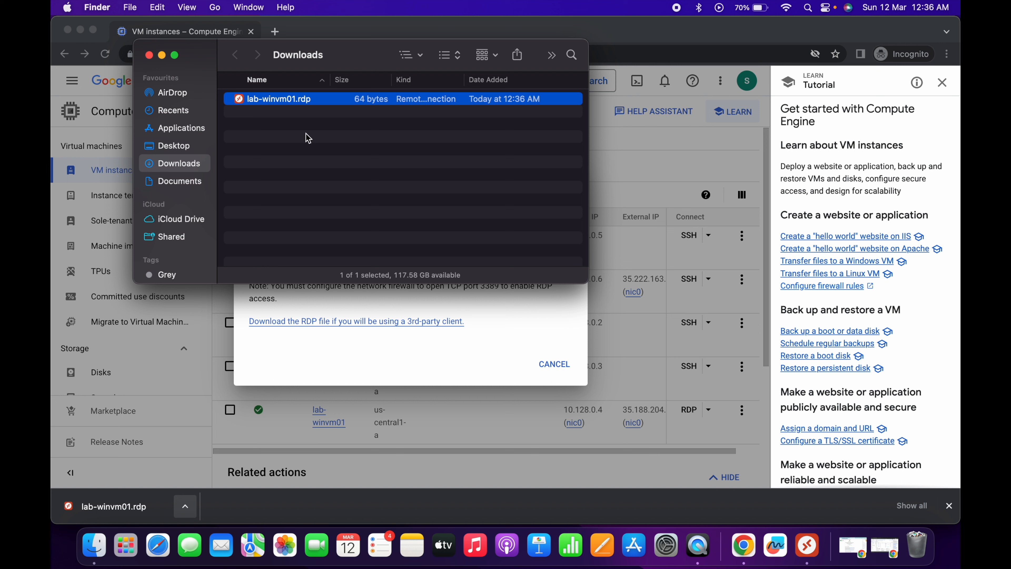
- Open lab-winvm01.rdp with Microsoft Remote Desktop
right_click(281, 102)
mouse_move(360, 119)
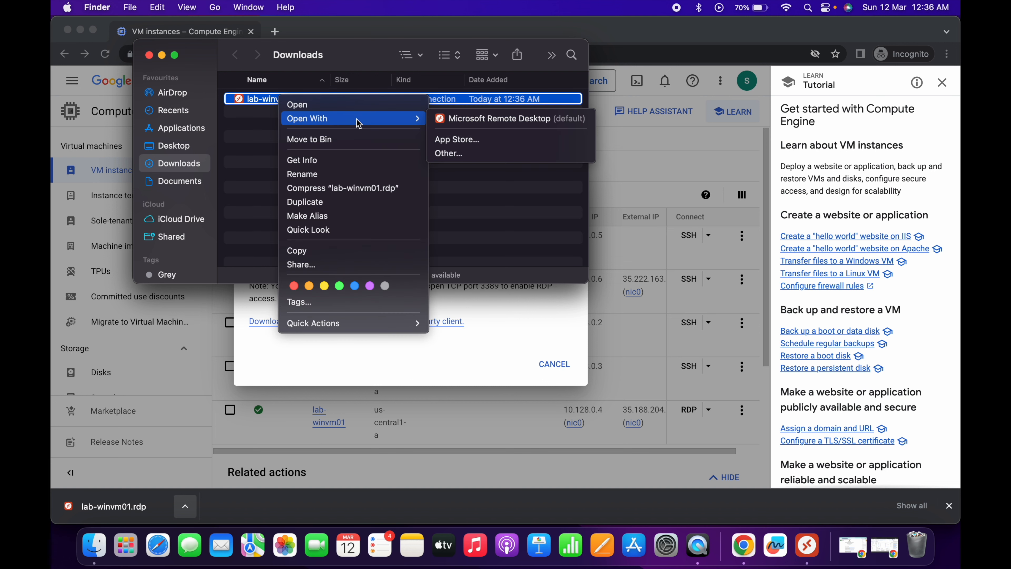
click(475, 119)
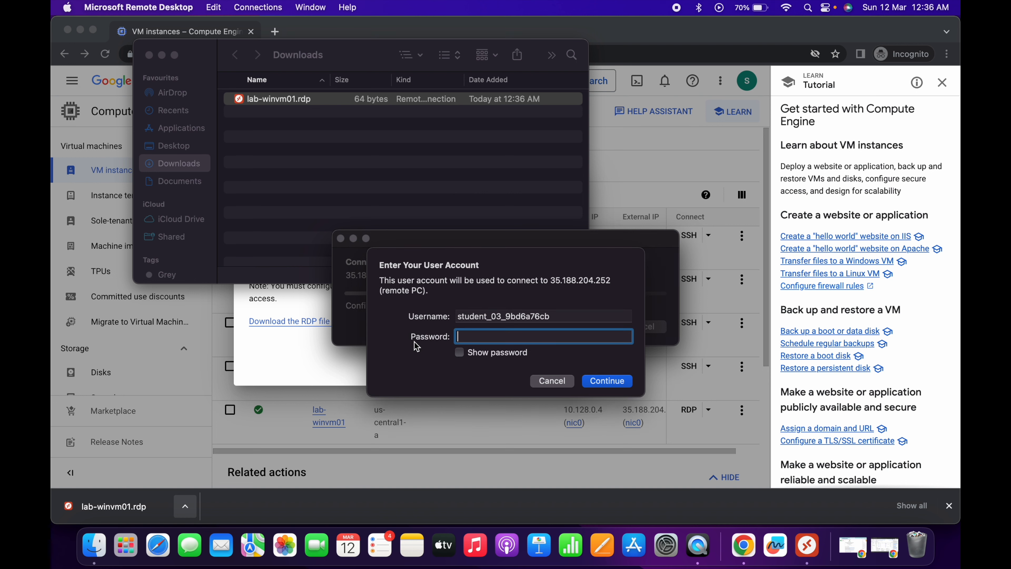
- Close the RDP dialog in the console and set a new Windows password for lab-winvm01
click(485, 440)
click(554, 364)
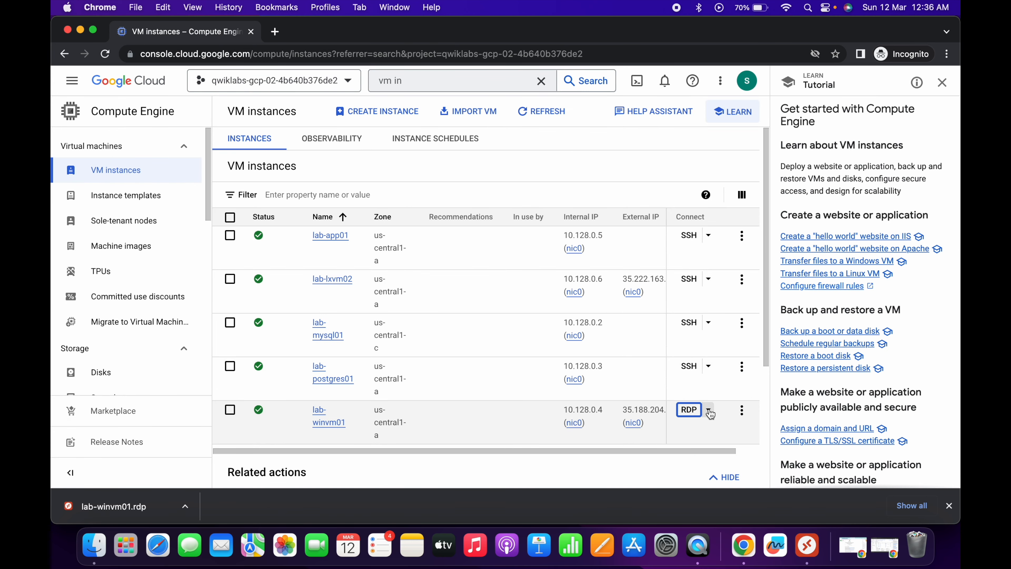
click(709, 412)
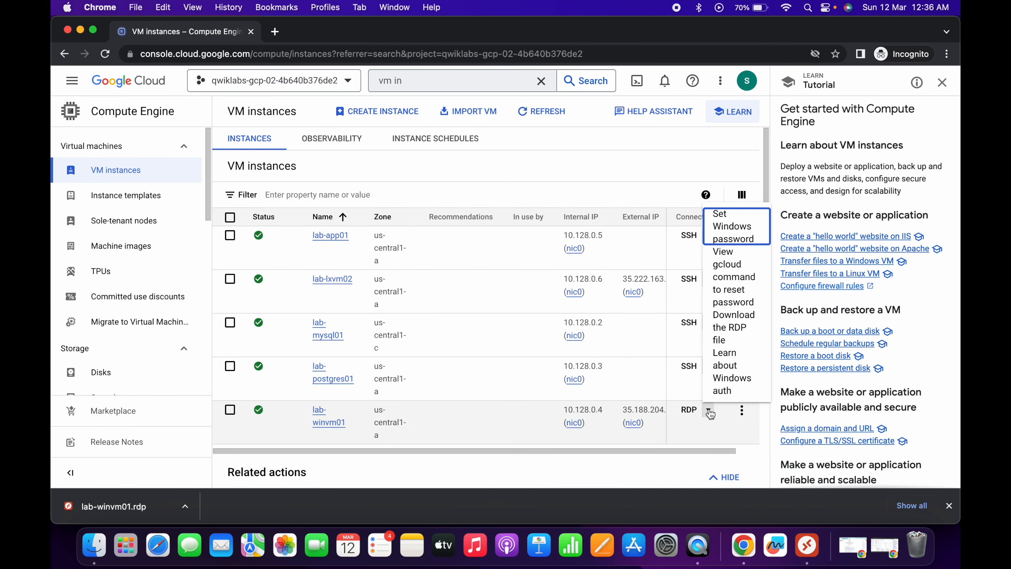
click(738, 233)
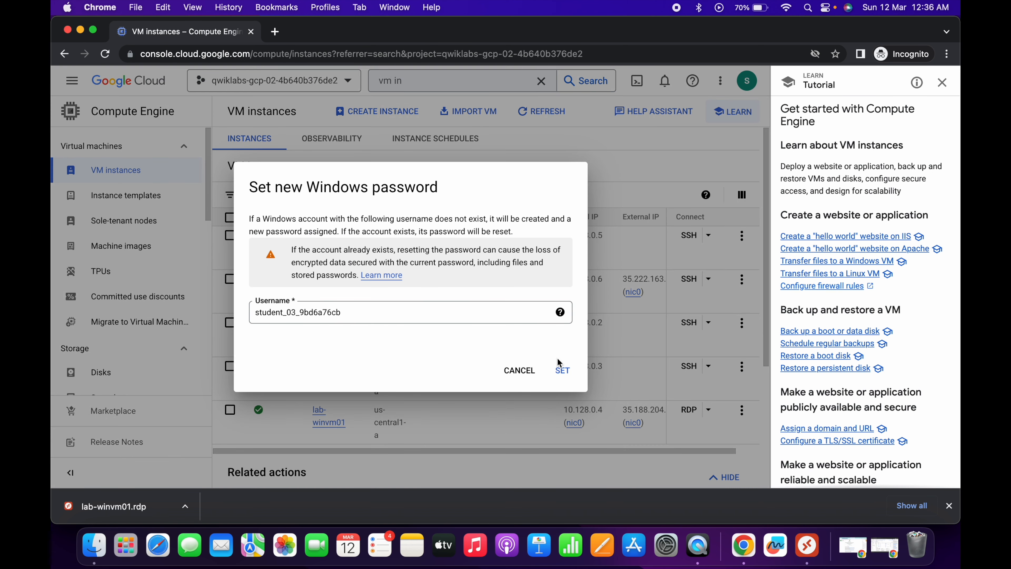
click(564, 369)
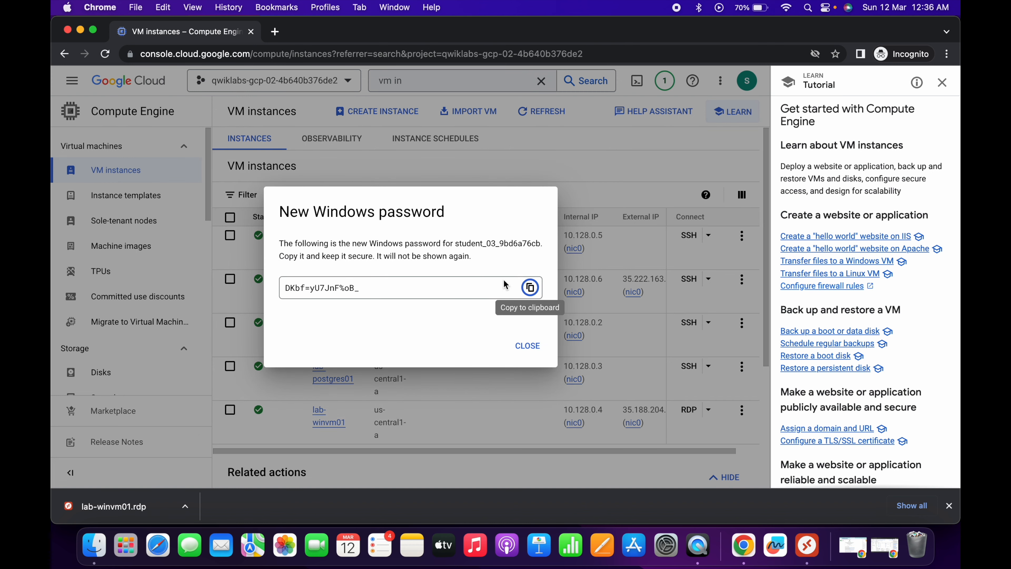
- Copy the new Windows password, paste it into the Remote Desktop password field and continue
click(529, 288)
key(ctrl+Up)
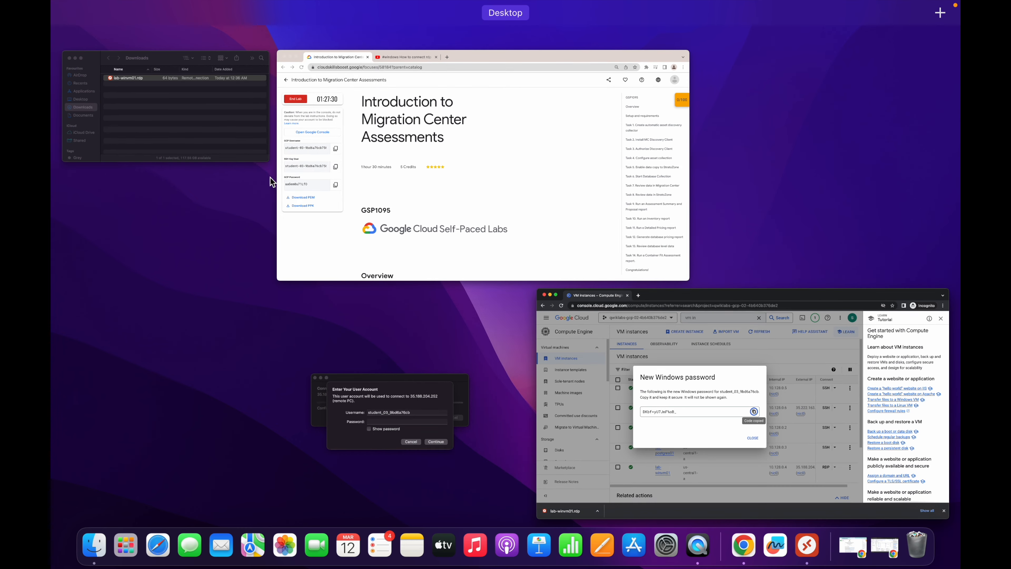
click(404, 437)
key(super+v)
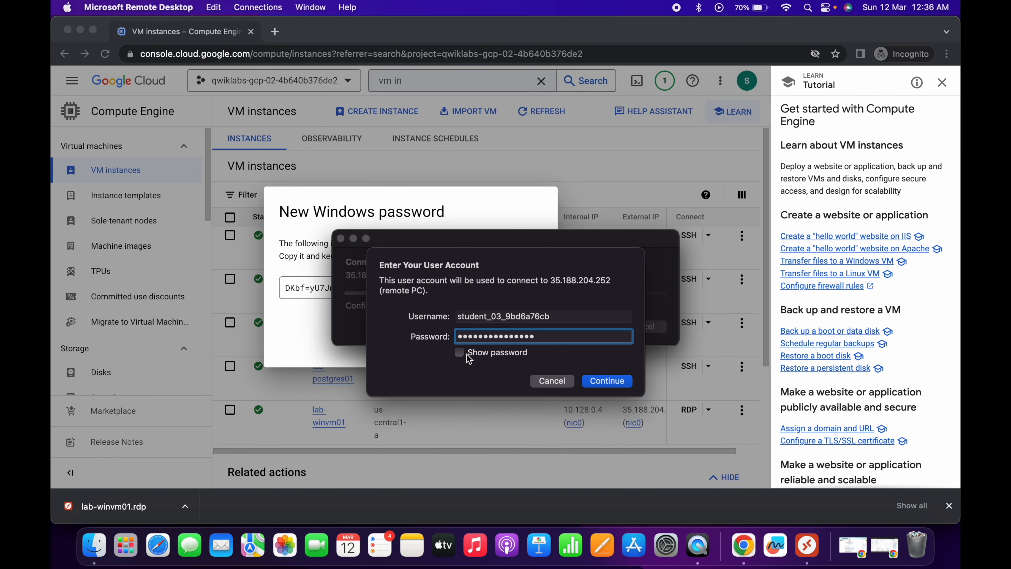
click(468, 356)
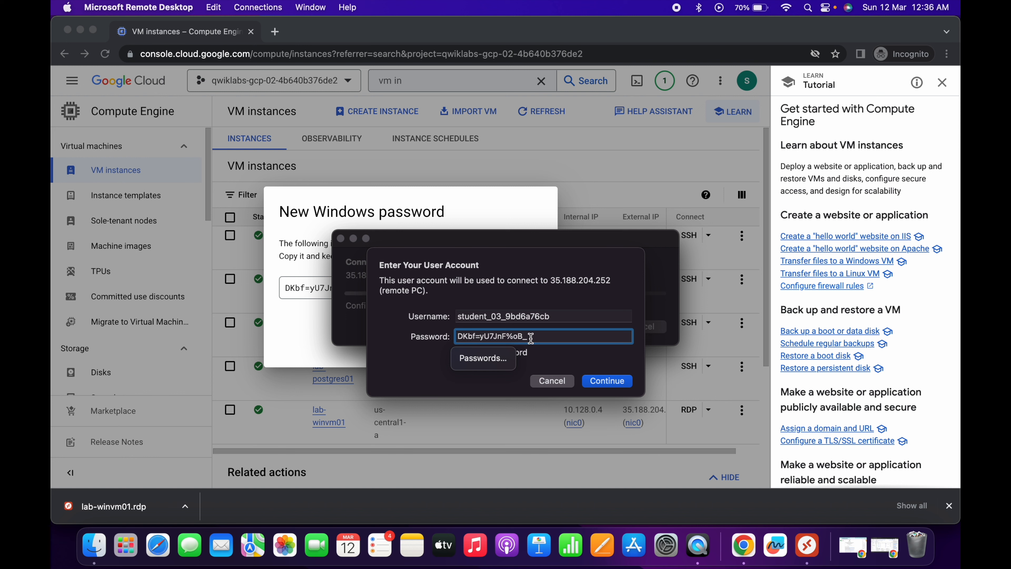
click(606, 381)
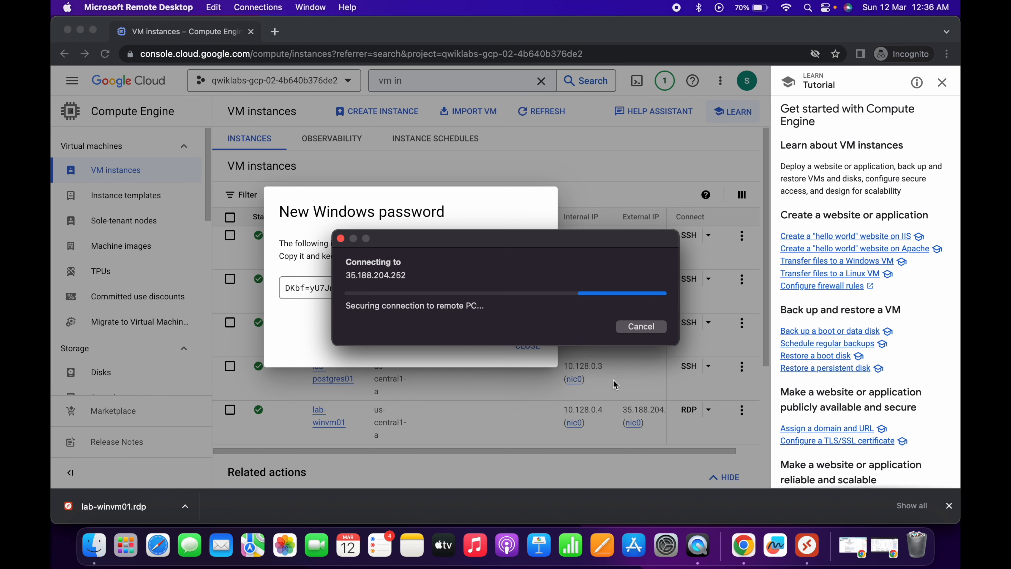
- Accept the connection and switch to the remote Windows desktop session
click(663, 338)
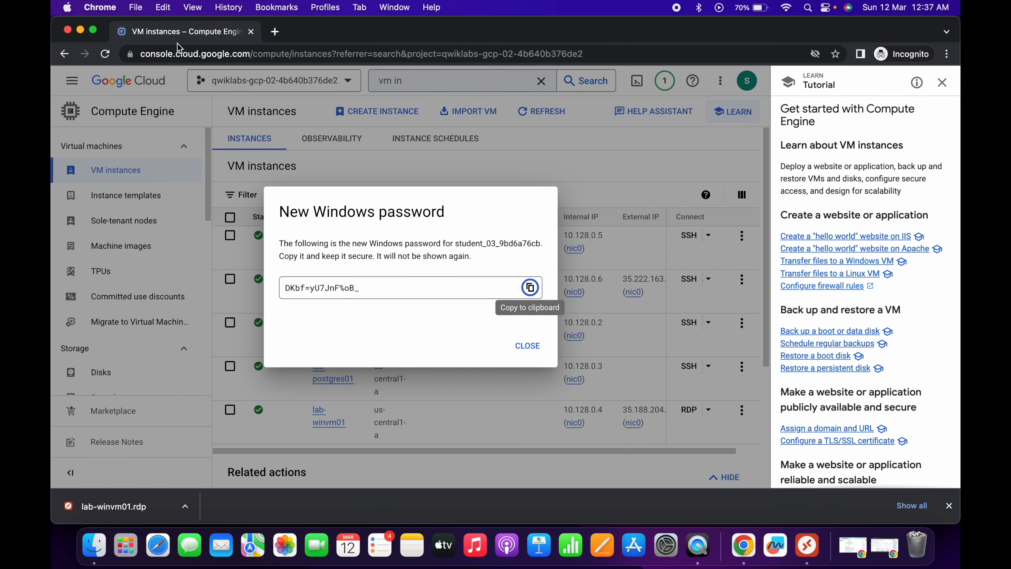
key(ctrl+Up)
click(435, 151)
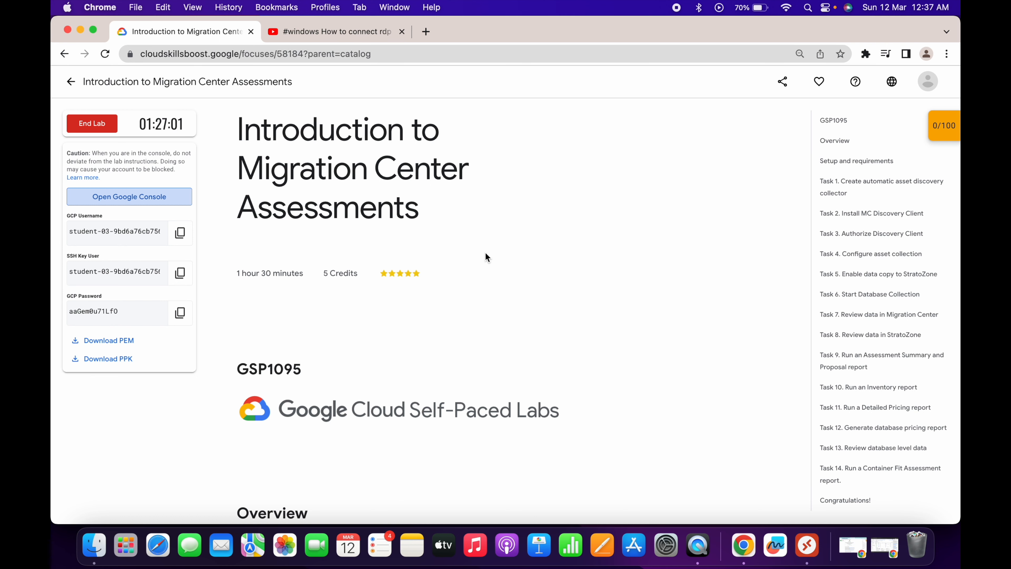
key(ctrl+Right)
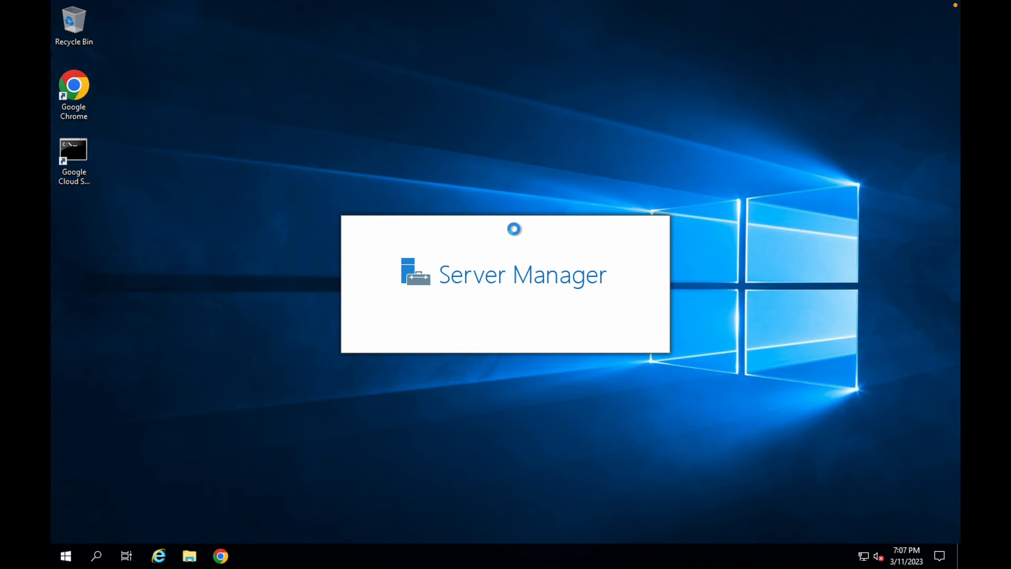
- Close Server Manager on the remote Windows desktop
key(ctrl+Left)
key(ctrl+Right)
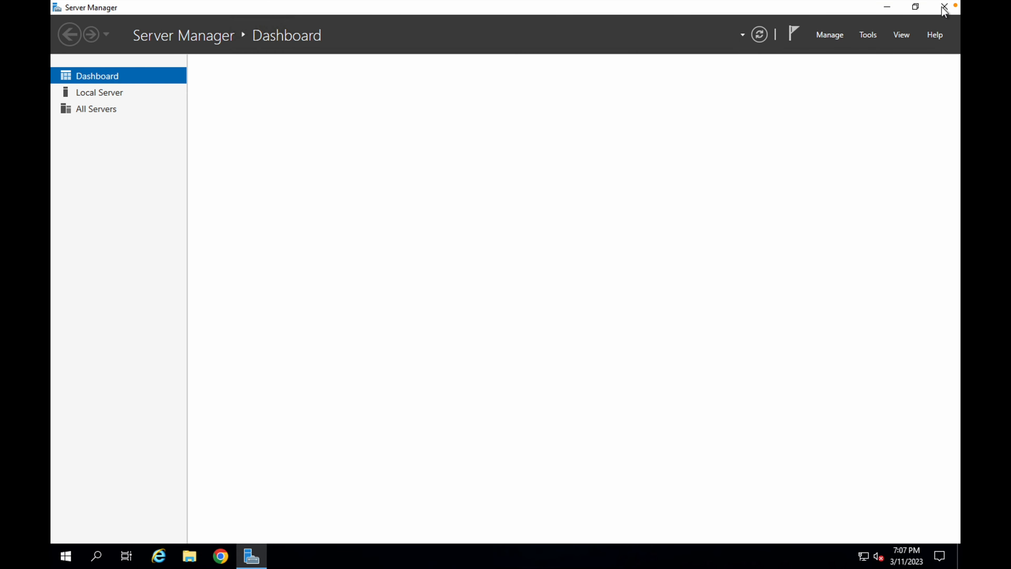
click(944, 7)
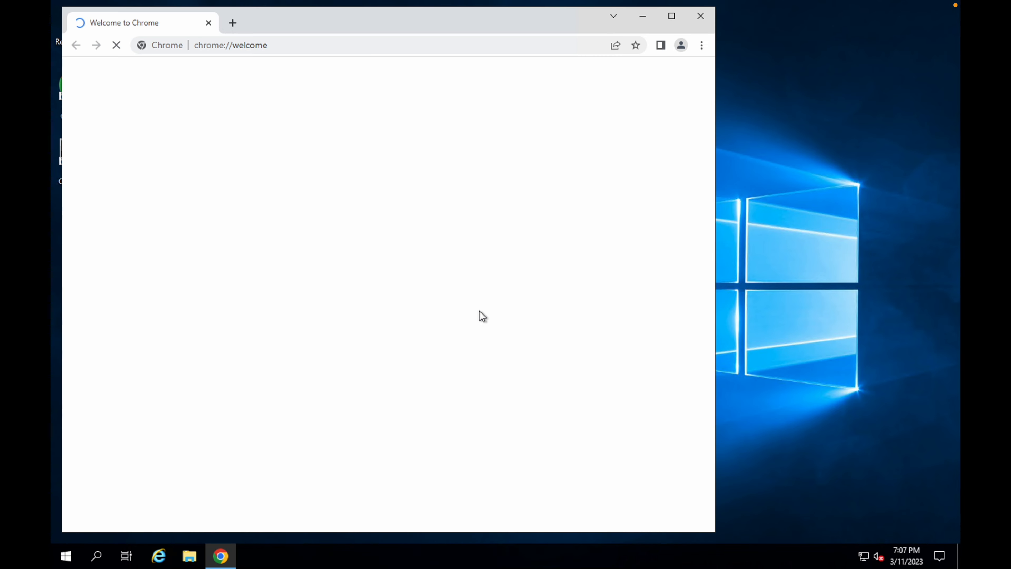
- Read the lab's setup and requirements instructions on the lab page
key(ctrl+Left)
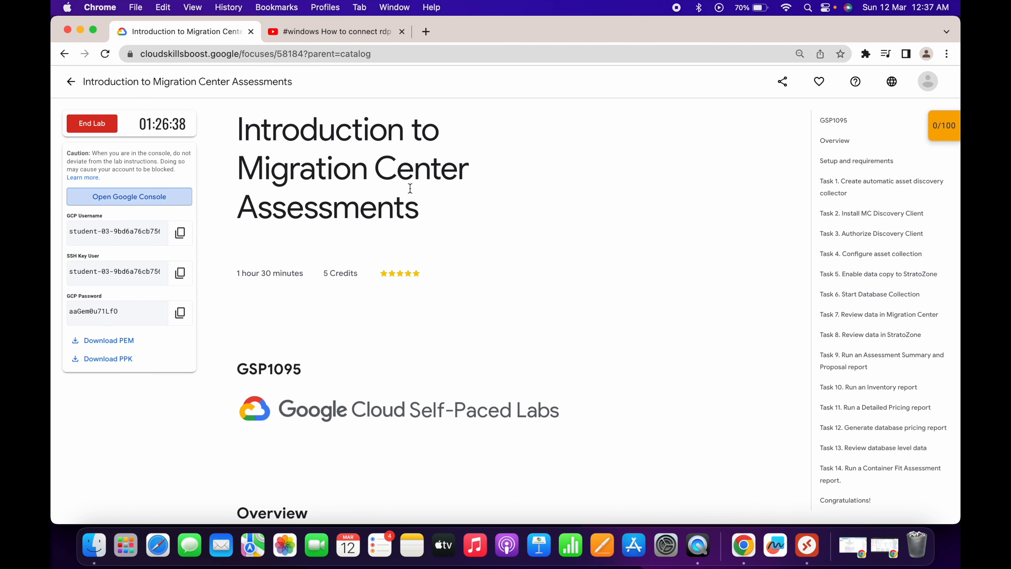
scroll(482, 292, down, 10)
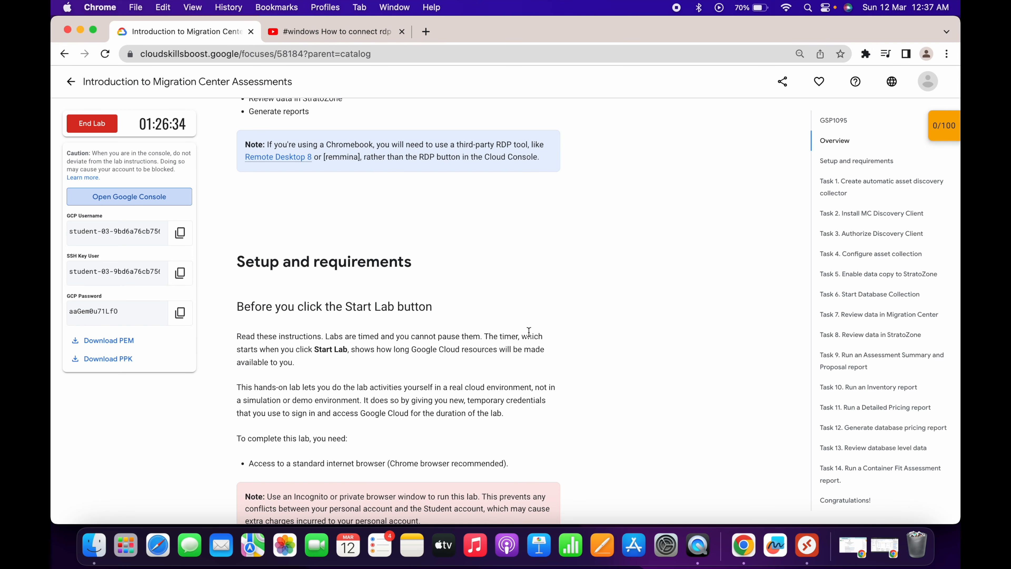
scroll(529, 332, down, 10)
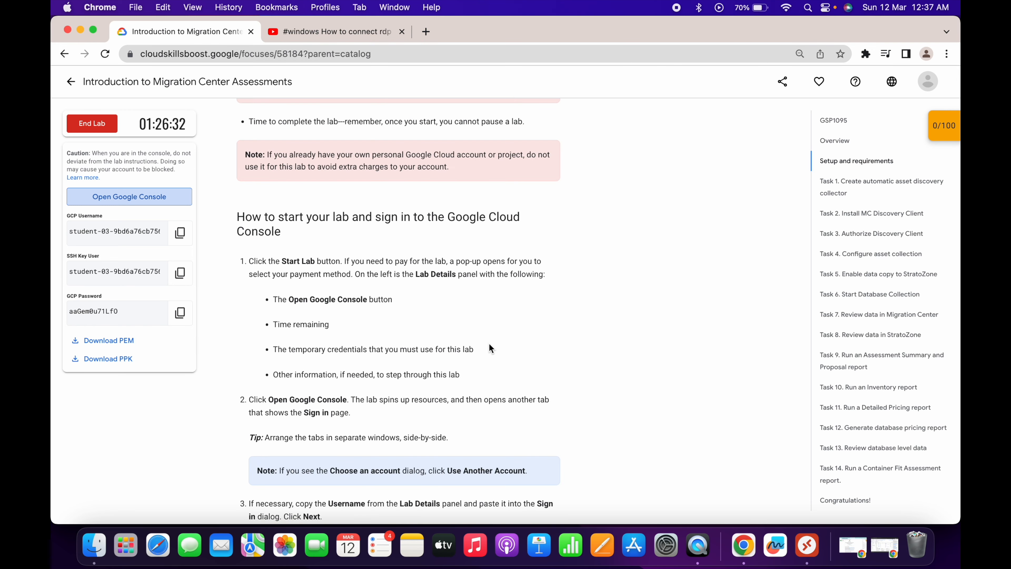
scroll(490, 345, down, 4)
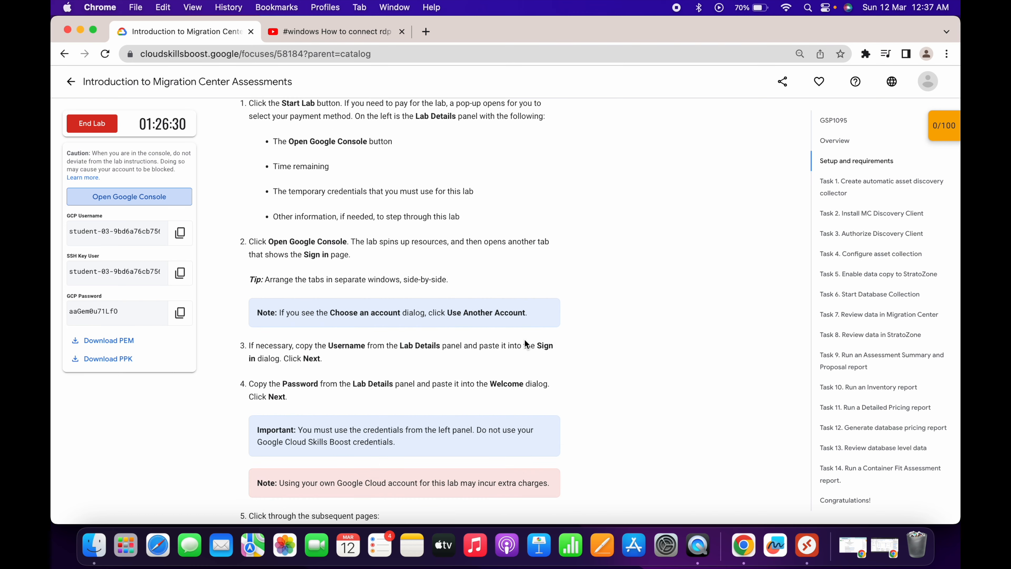
- In the remote Chrome, search for cloud skills boost, open Google Cloud Skills Boost and go to its sign-in page
key(ctrl+Right)
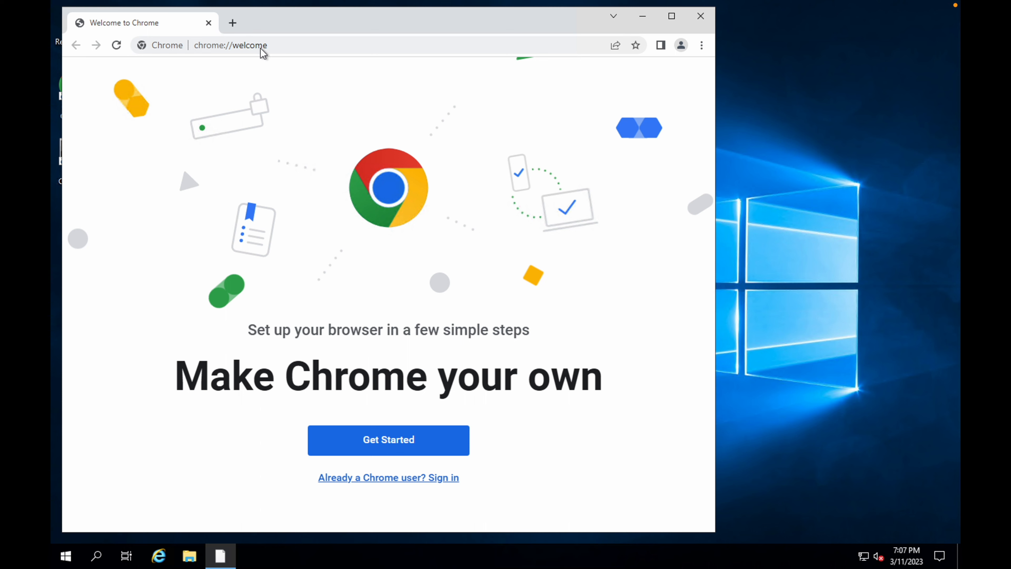
click(232, 24)
text(cloudsk)
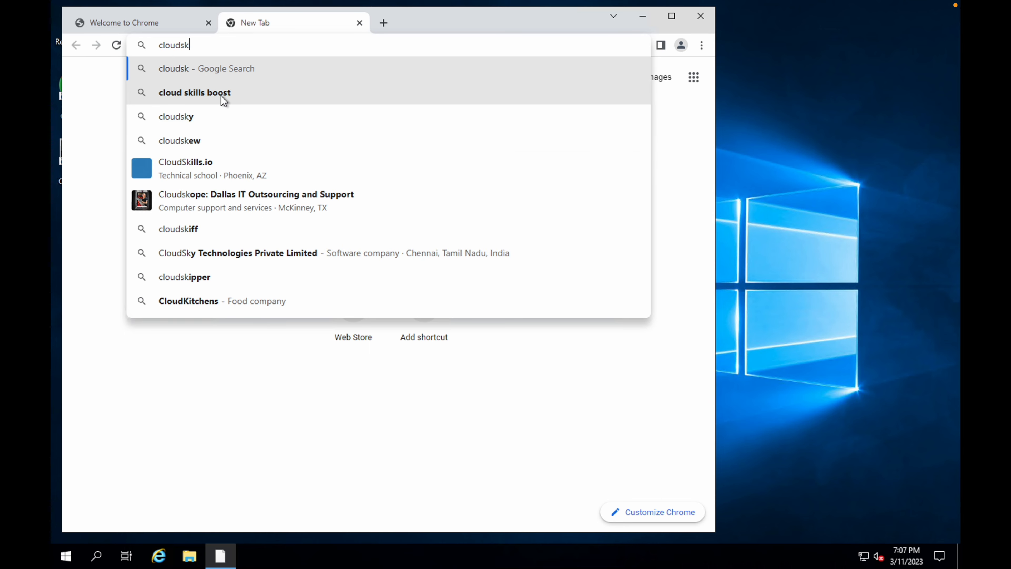
click(221, 96)
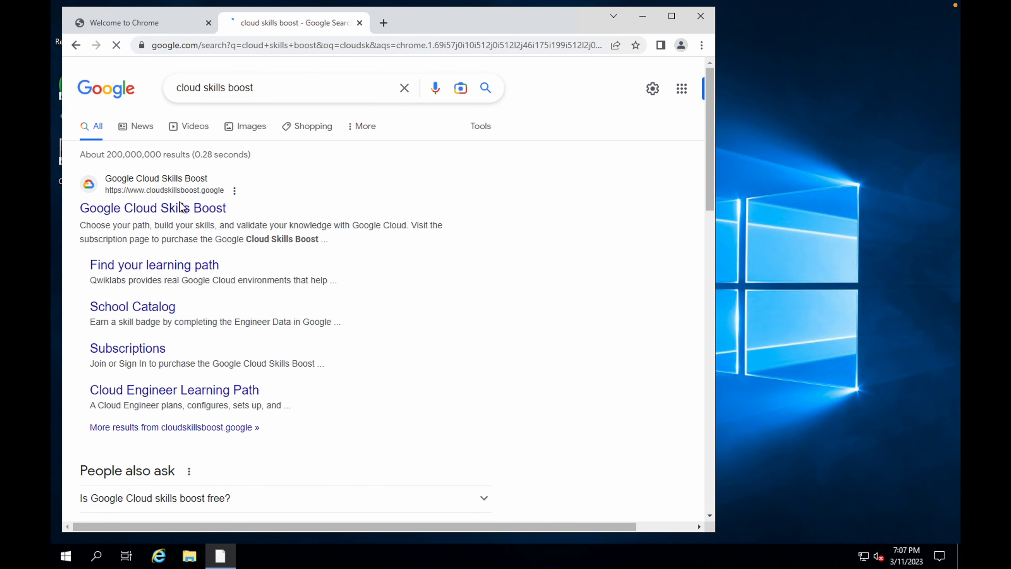
click(170, 209)
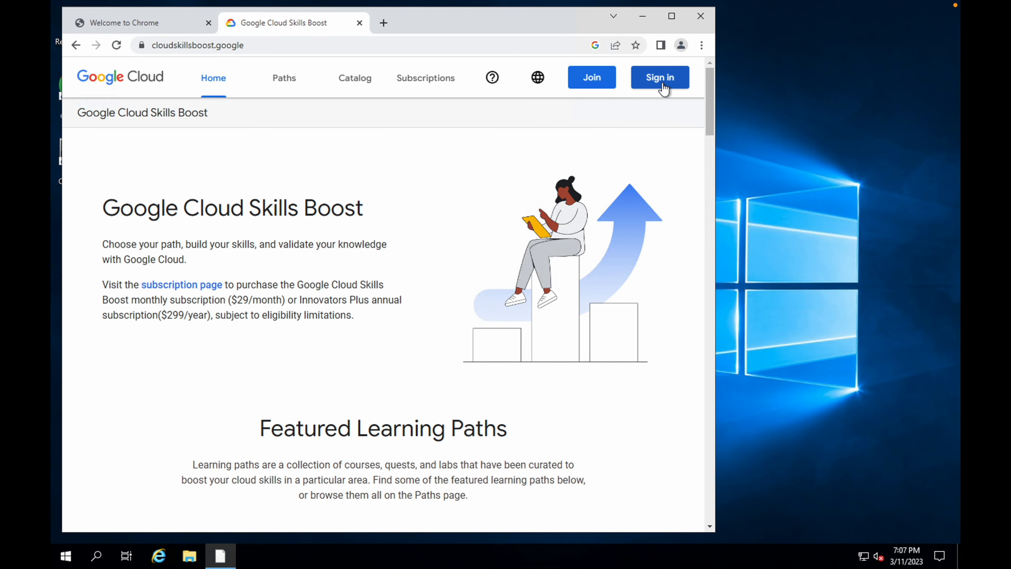
click(660, 78)
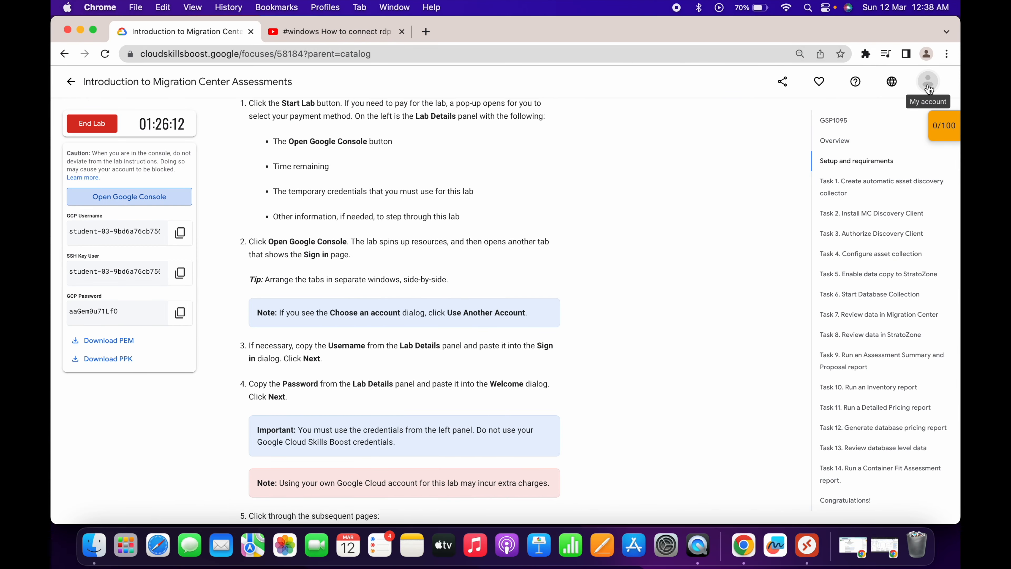
- Sign in to Cloud Skills Boost in the remote browser with the account e-mail copied from the local lab page and the account password
click(929, 84)
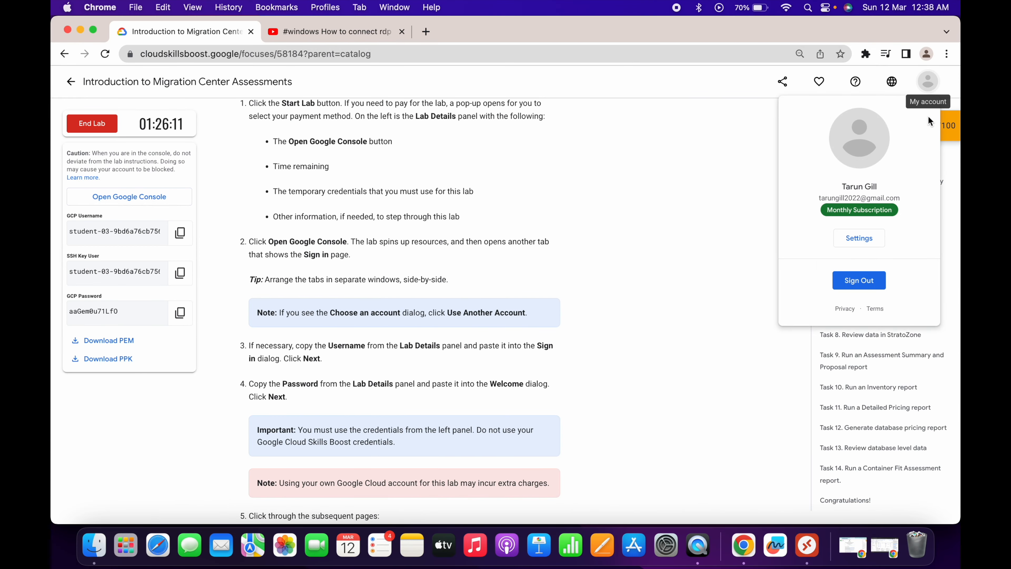
triple_click(855, 199)
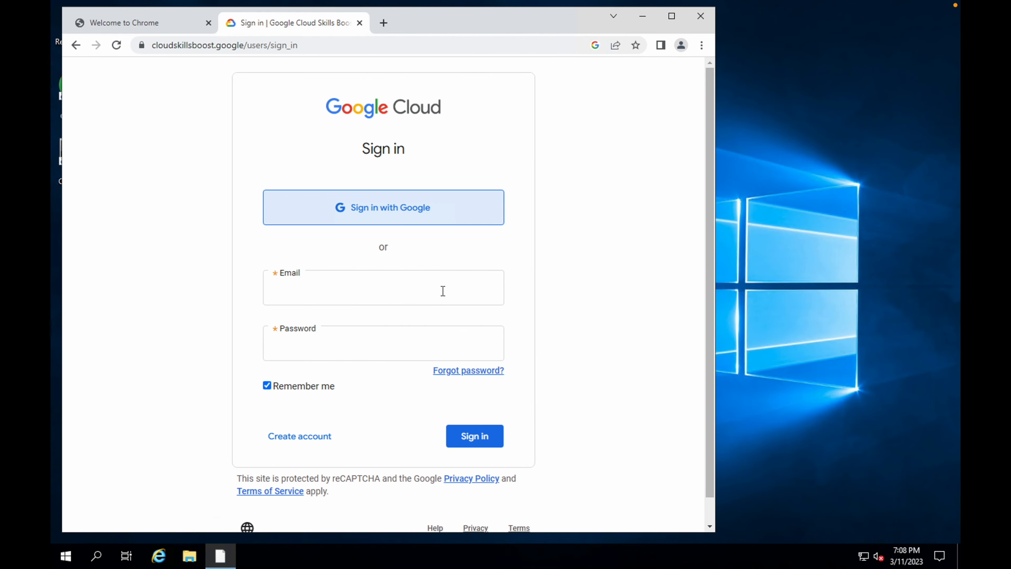
click(443, 290)
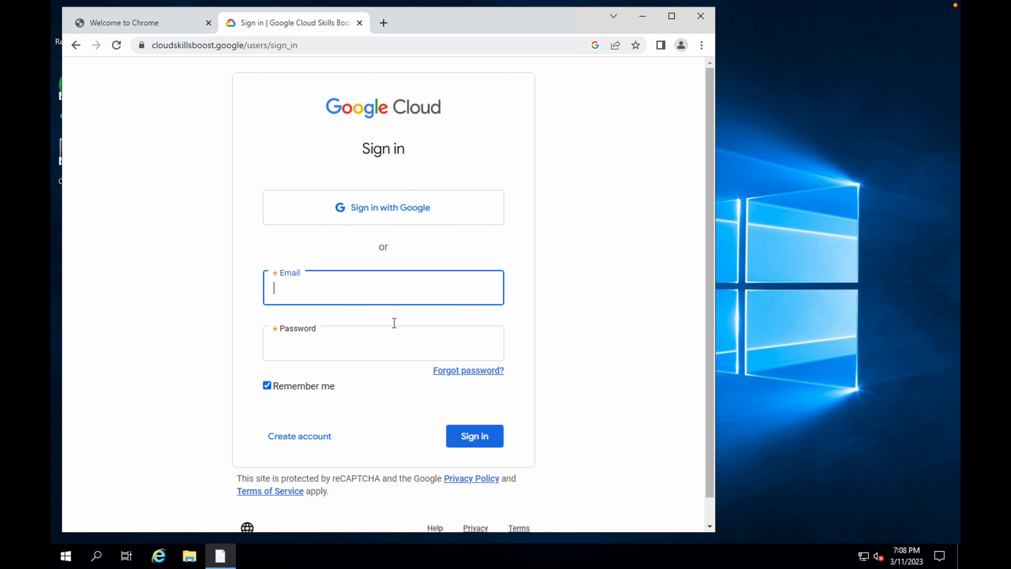
key(ctrl+v)
click(366, 341)
text(••••••)
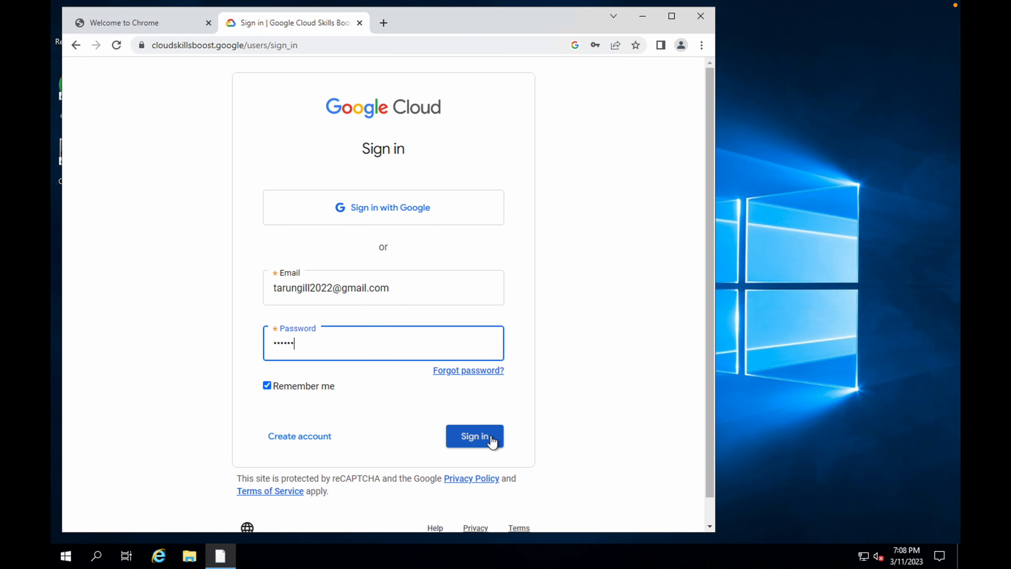
click(492, 441)
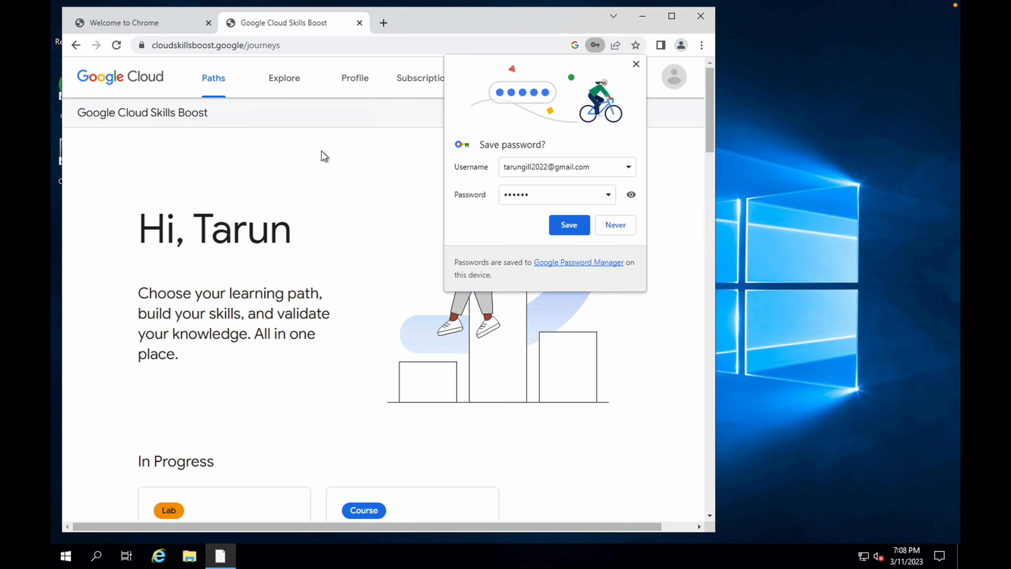
- Decline saving the password and continue the in-progress Introduction to Migration Center Assessments lab
click(616, 233)
scroll(402, 289, down, 2)
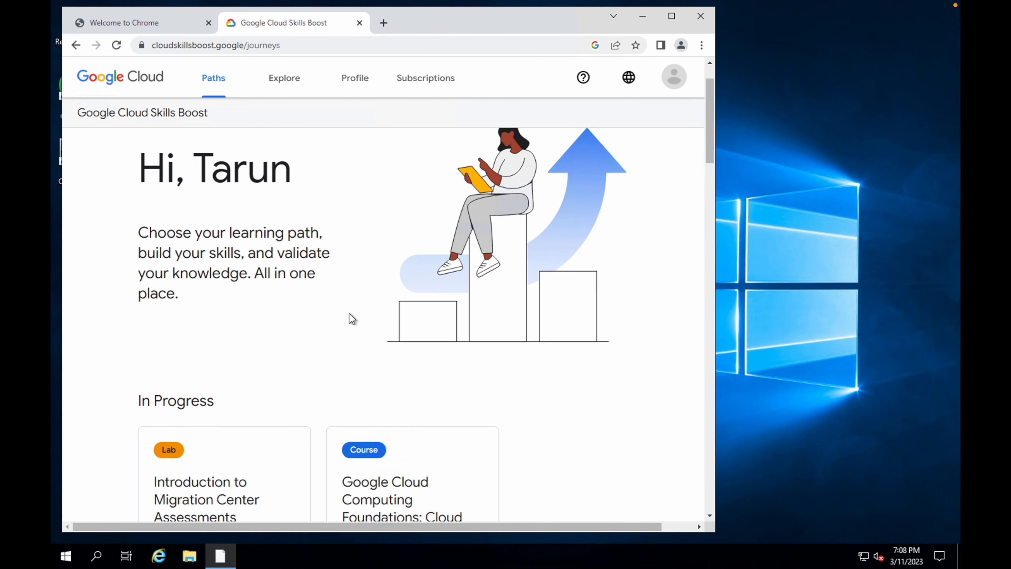
scroll(352, 319, down, 2)
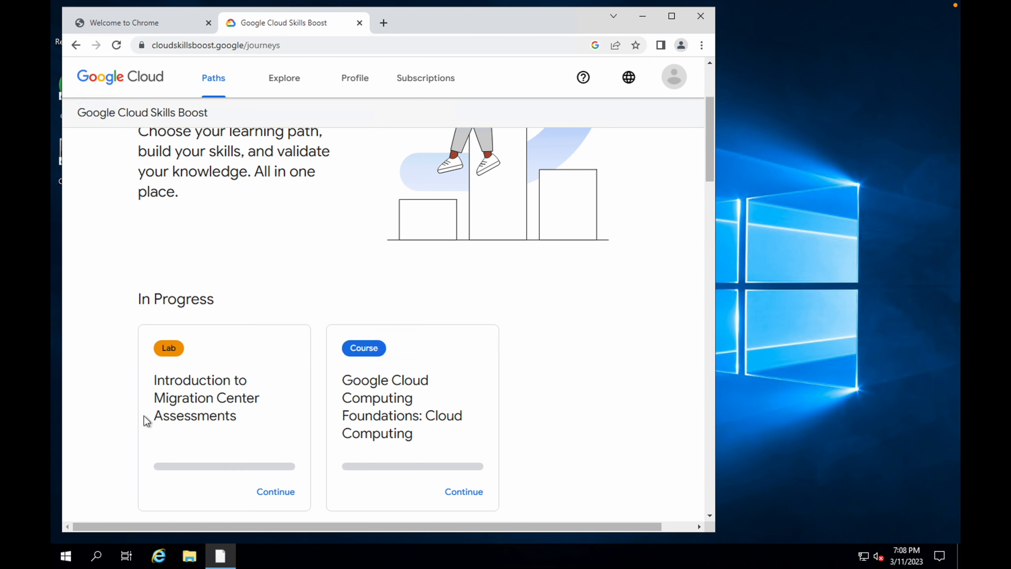
click(274, 492)
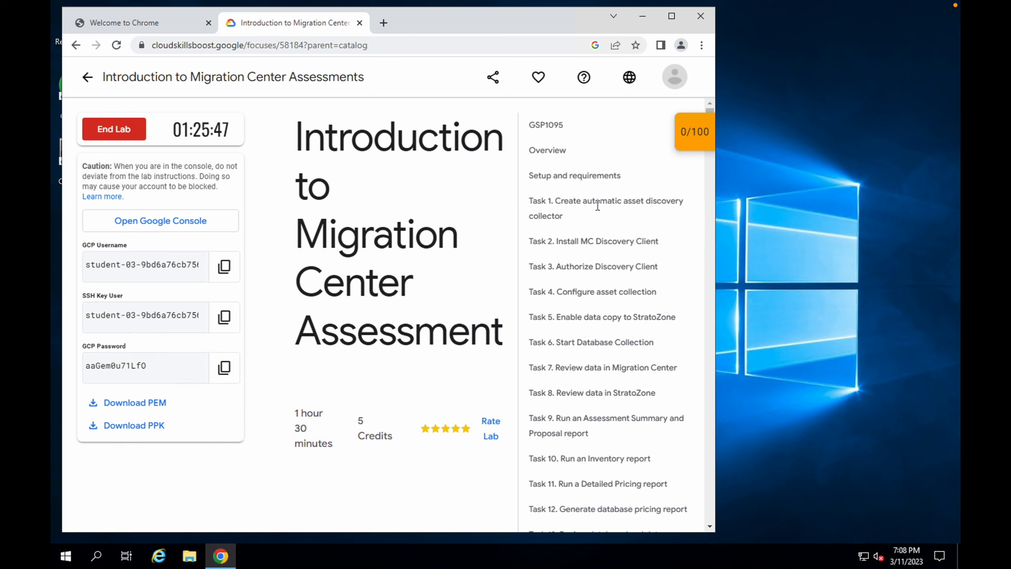
- Open a new Incognito window in the remote Chrome
click(702, 46)
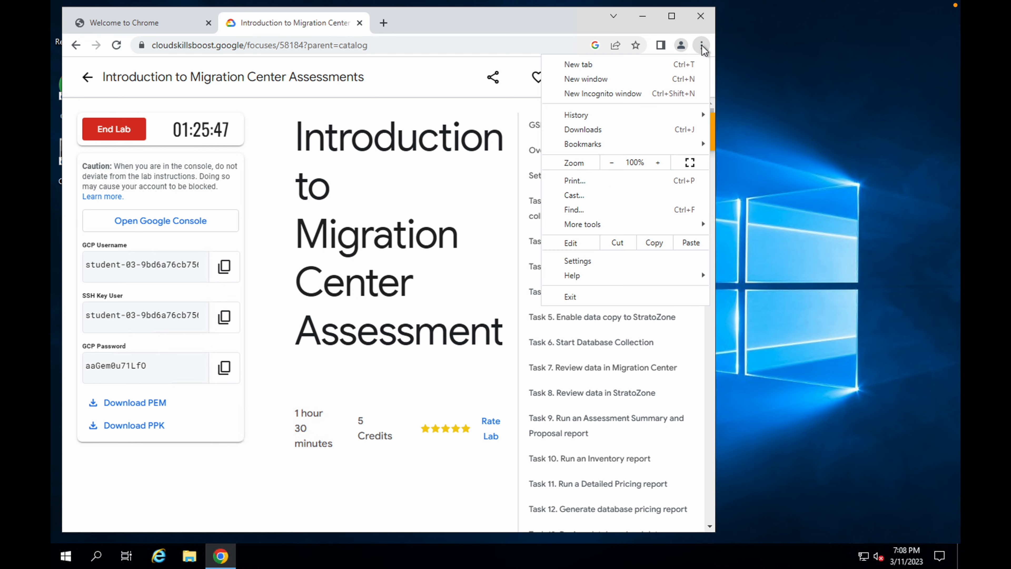
click(603, 94)
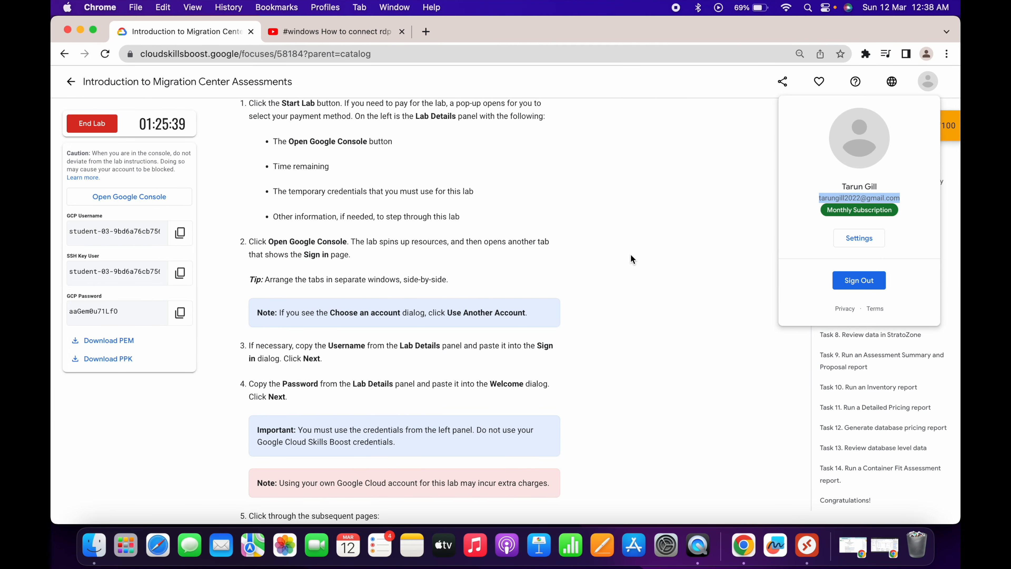
click(631, 255)
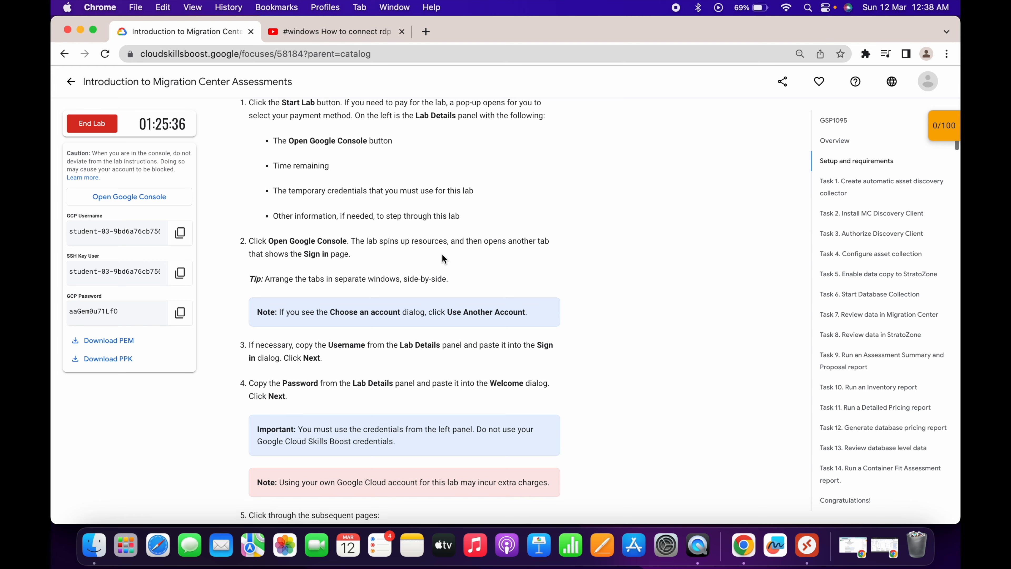
scroll(443, 258, down, 10)
scroll(443, 258, down, 10)
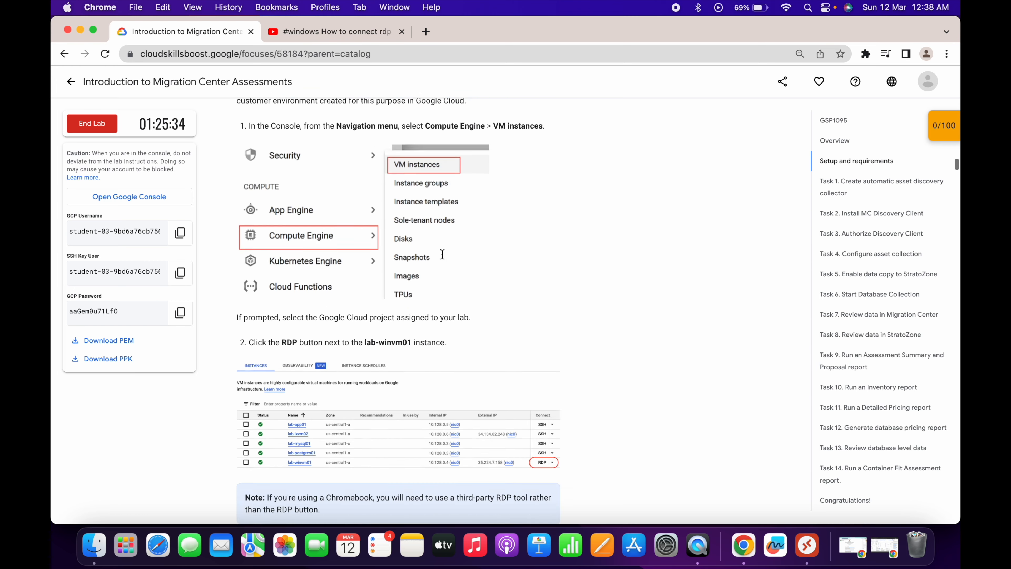
key(ctrl+Right)
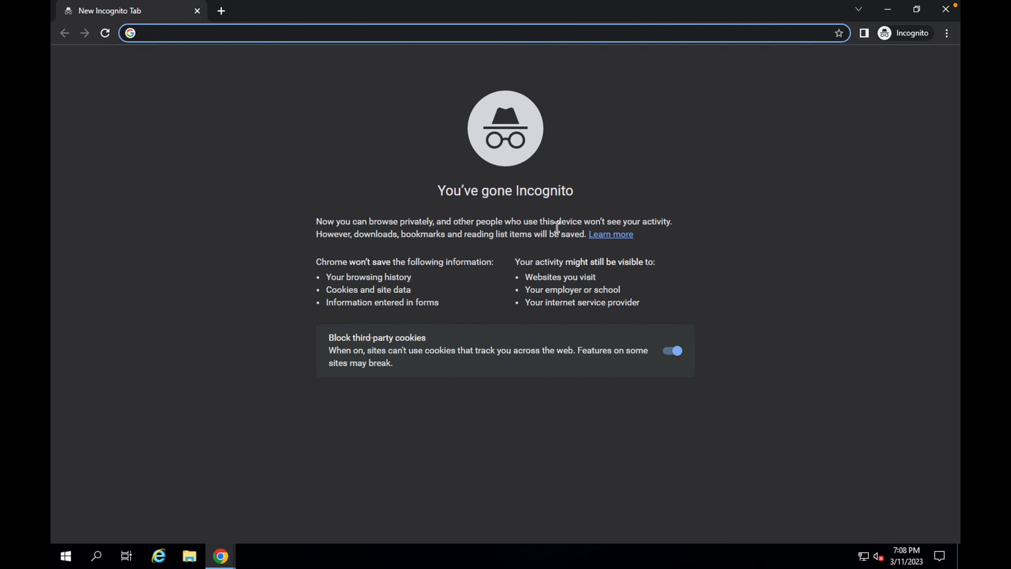
key(ctrl+Left)
scroll(448, 360, down, 9)
scroll(448, 360, down, 5)
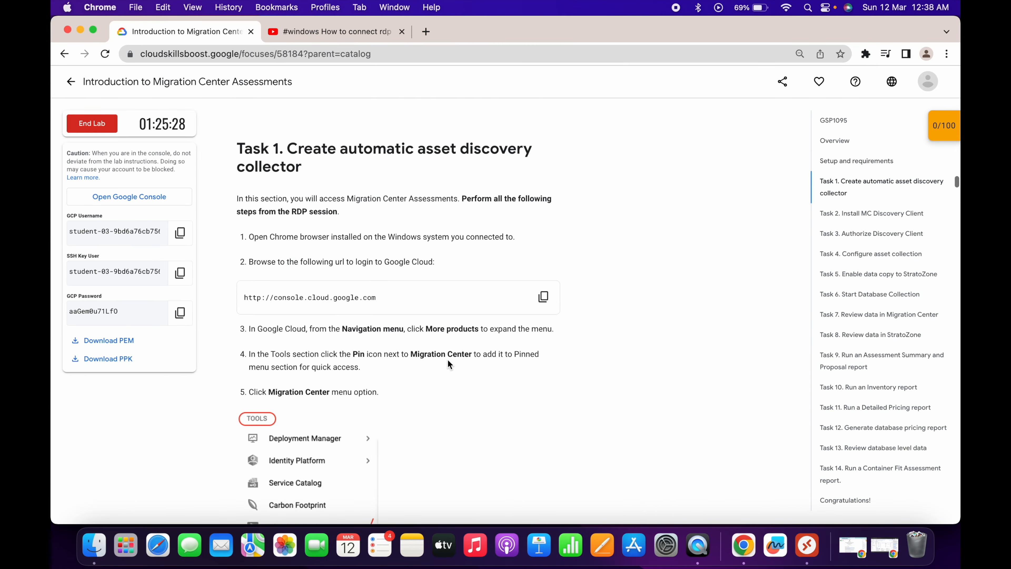
click(550, 300)
key(ctrl+Right)
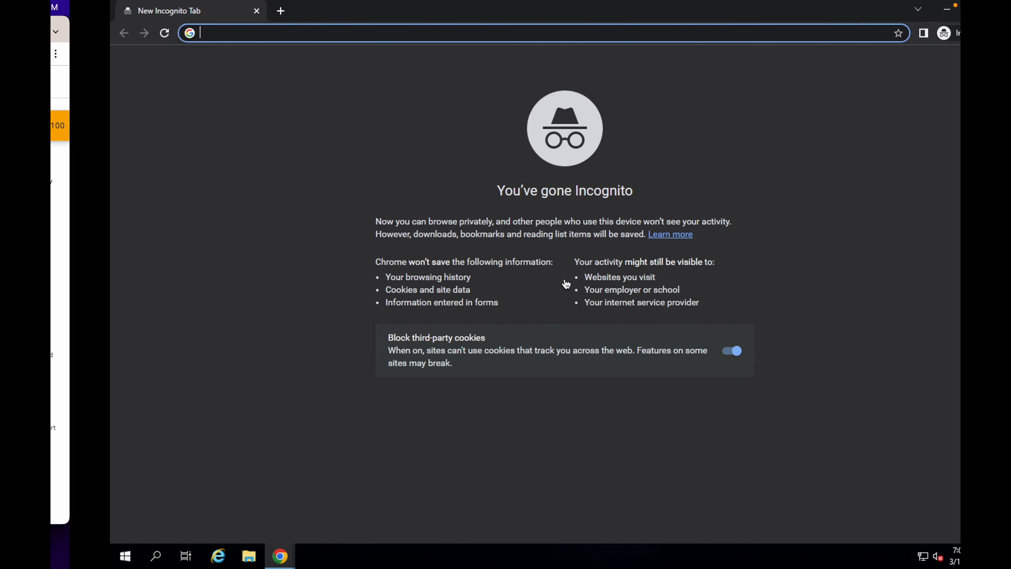
key(ctrl+v)
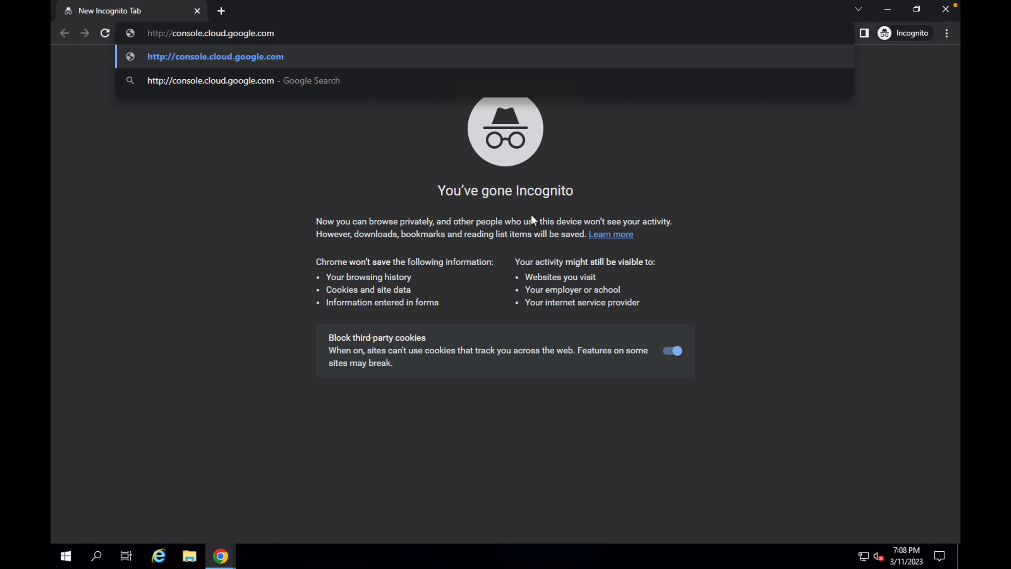
key(Return)
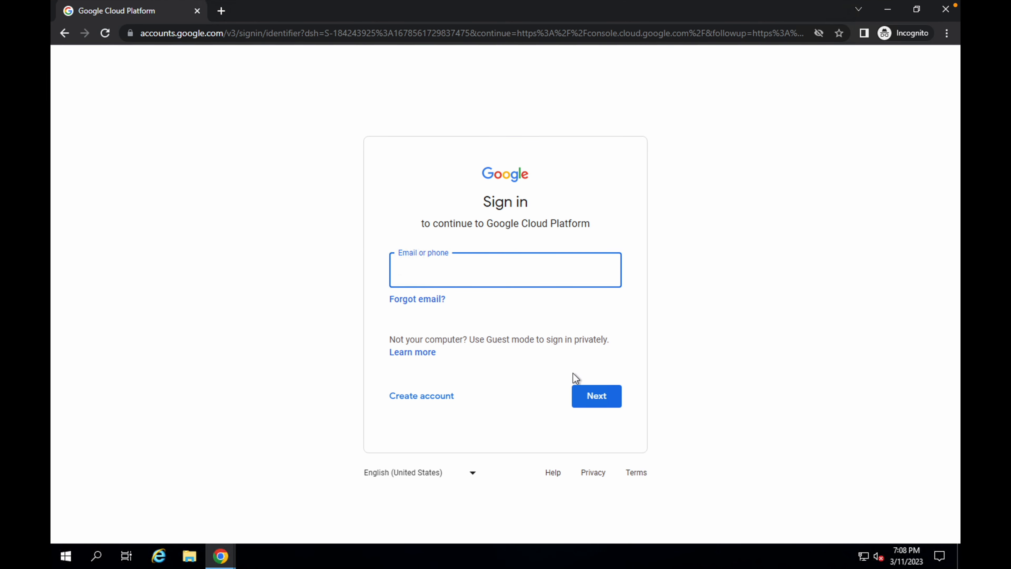
- Copy the lab's GCP username and submit it as the Google sign-in e-mail
key(ctrl+Left)
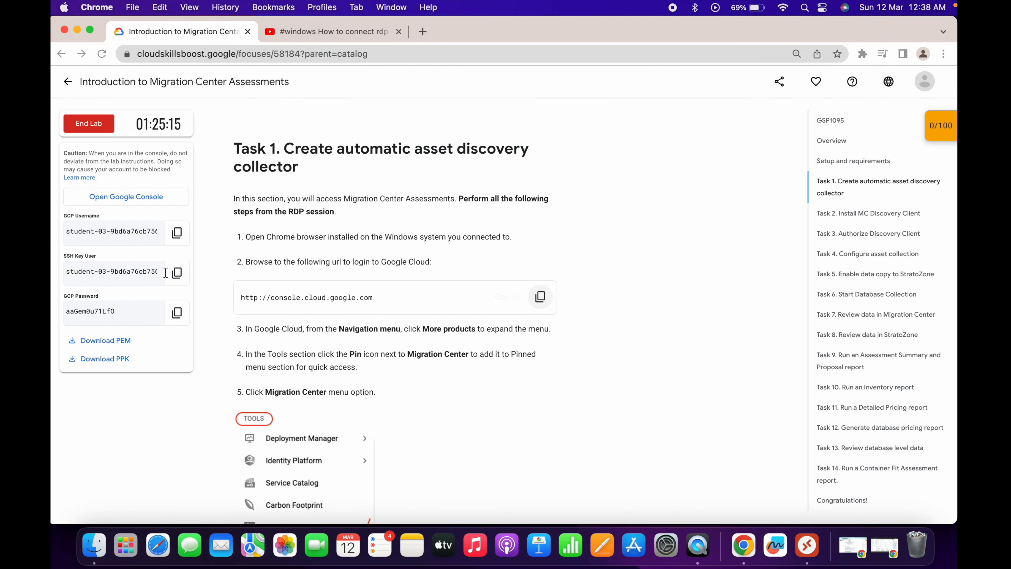
click(178, 238)
key(ctrl+Right)
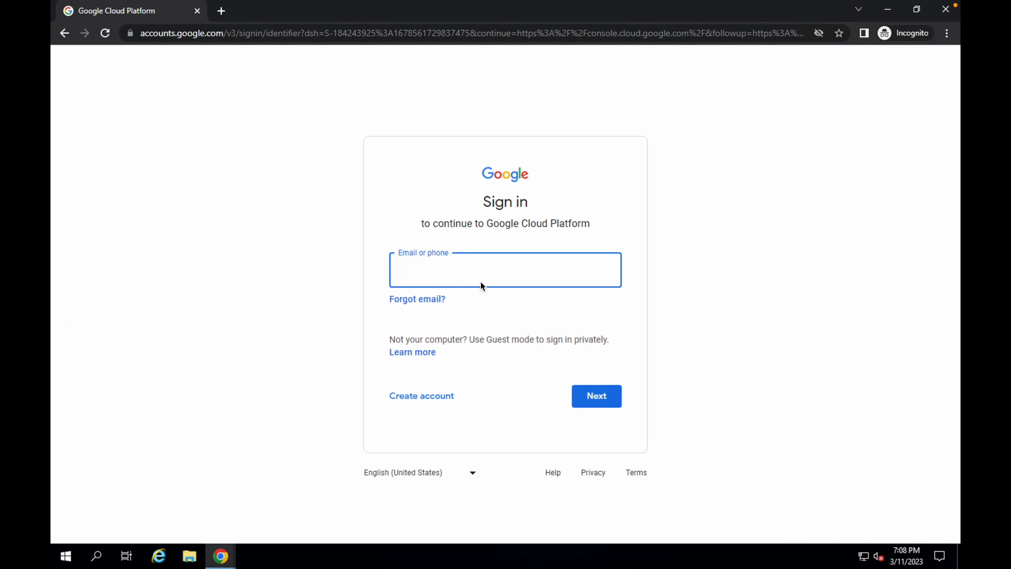
key(ctrl+v)
key(Return)
- Copy the lab's GCP password and submit it on the Google password prompt
key(ctrl+Left)
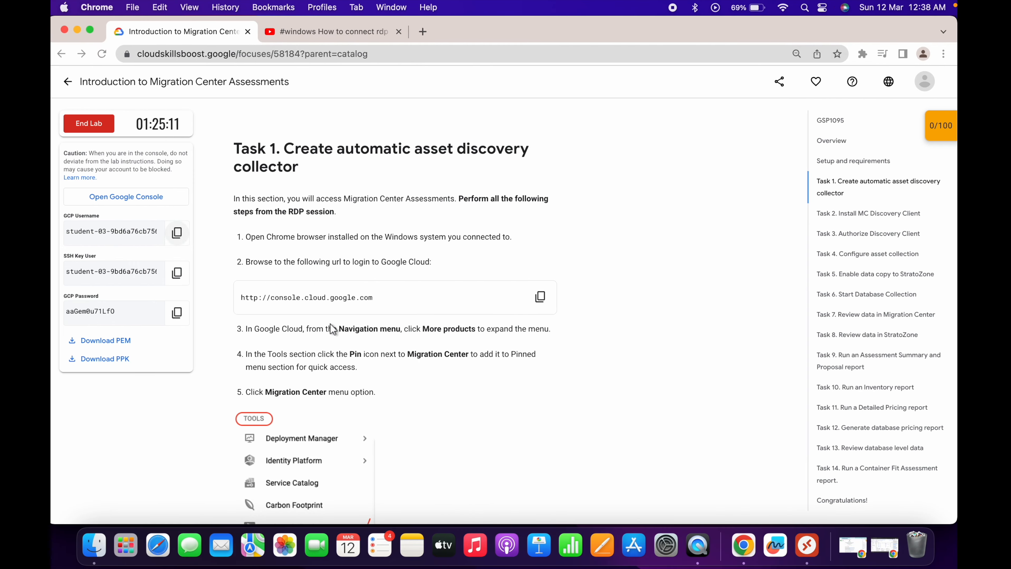
click(183, 305)
key(ctrl+Right)
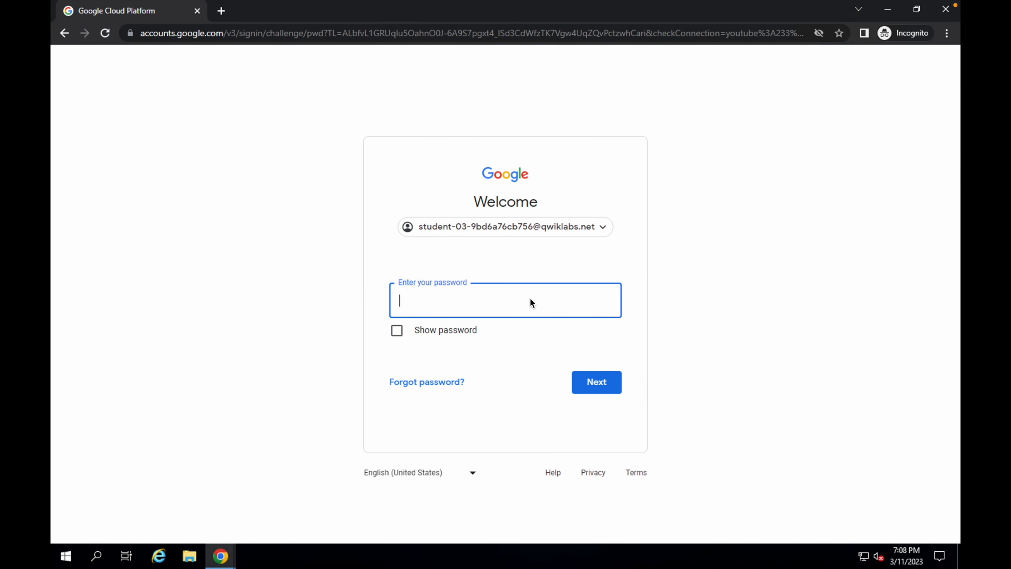
key(ctrl+v)
key(Return)
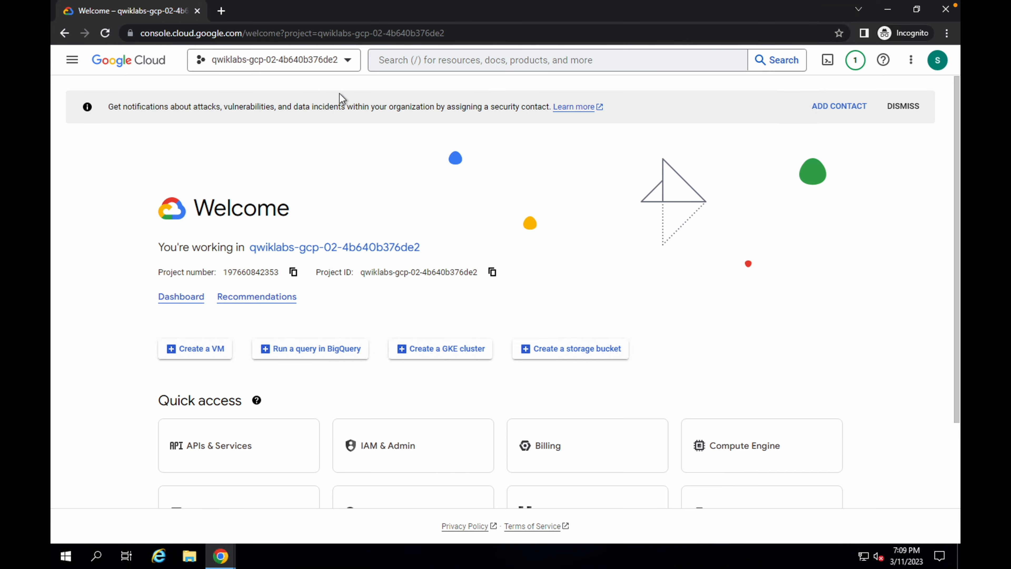
- Copy Migration Center from the lab instructions, search for it in the Cloud console and open the Migration Center page
key(ctrl+Left)
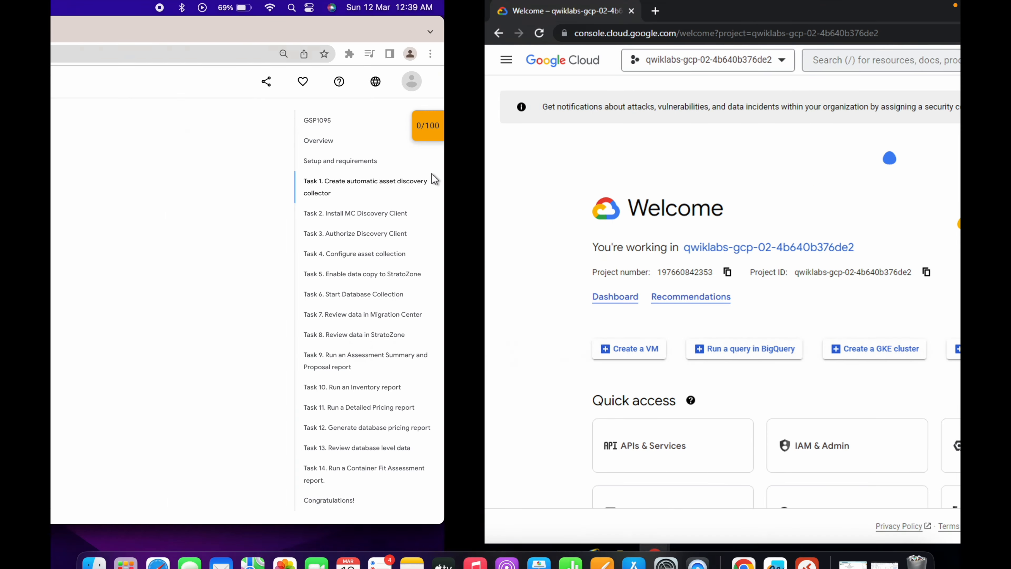
scroll(469, 356, down, 3)
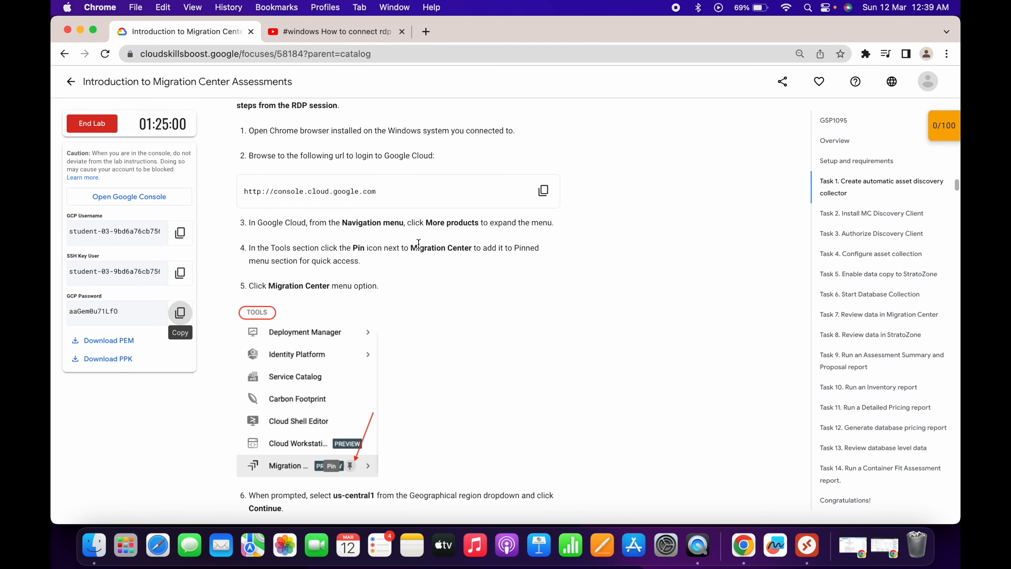
drag(412, 247, 472, 248)
key(super+c)
key(ctrl+Right)
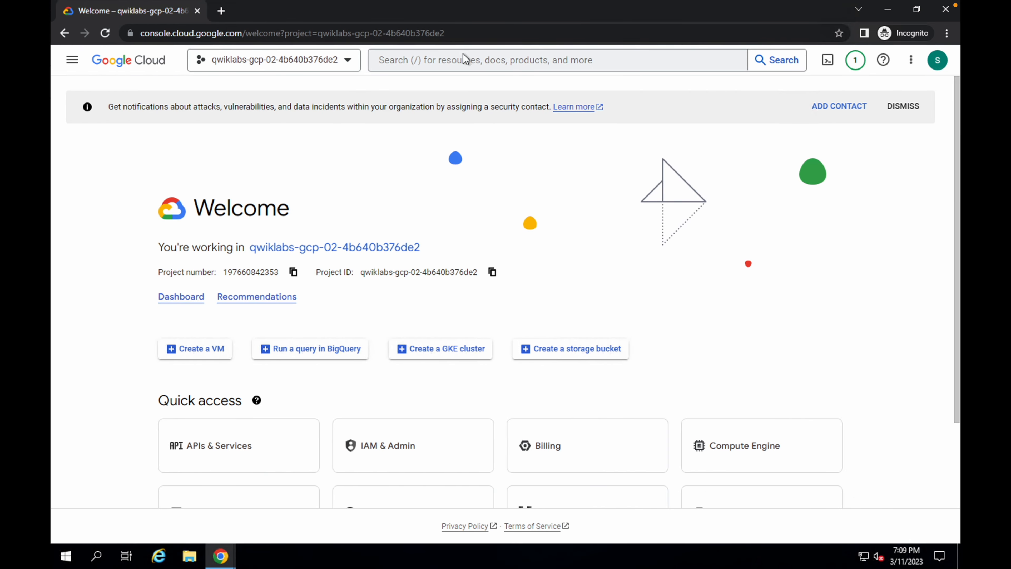
click(464, 58)
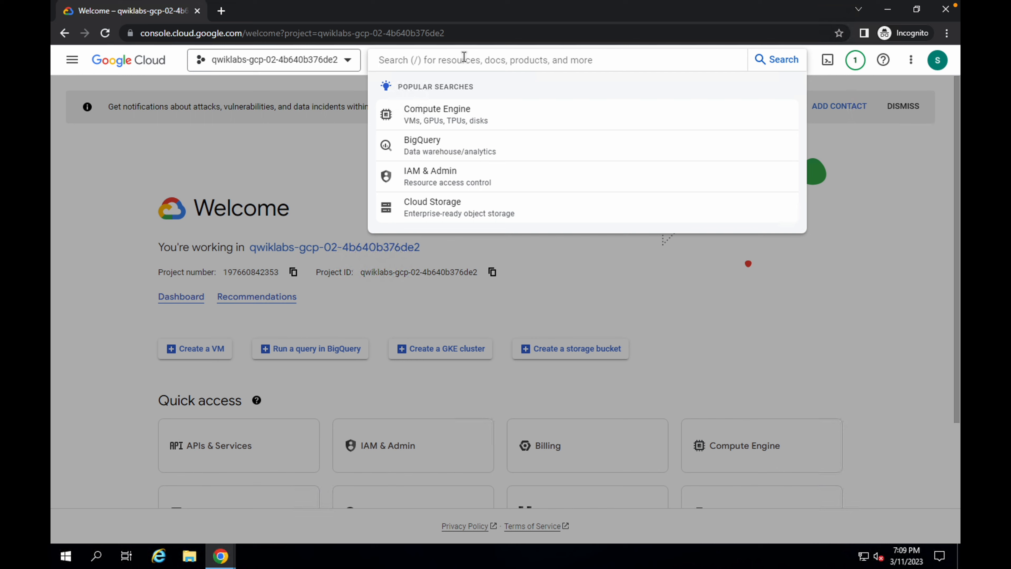
key(super+v)
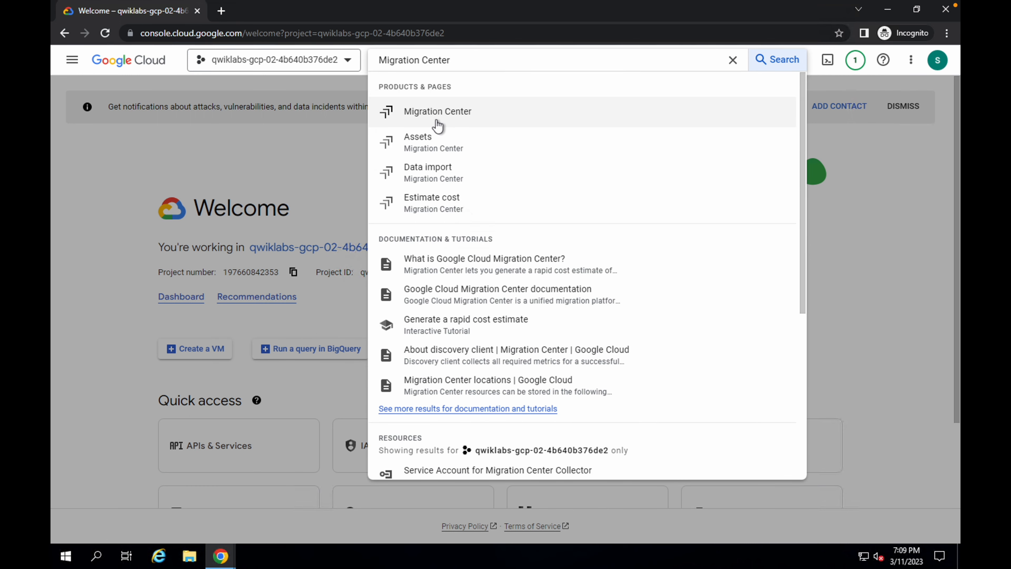
key(super)
click(435, 123)
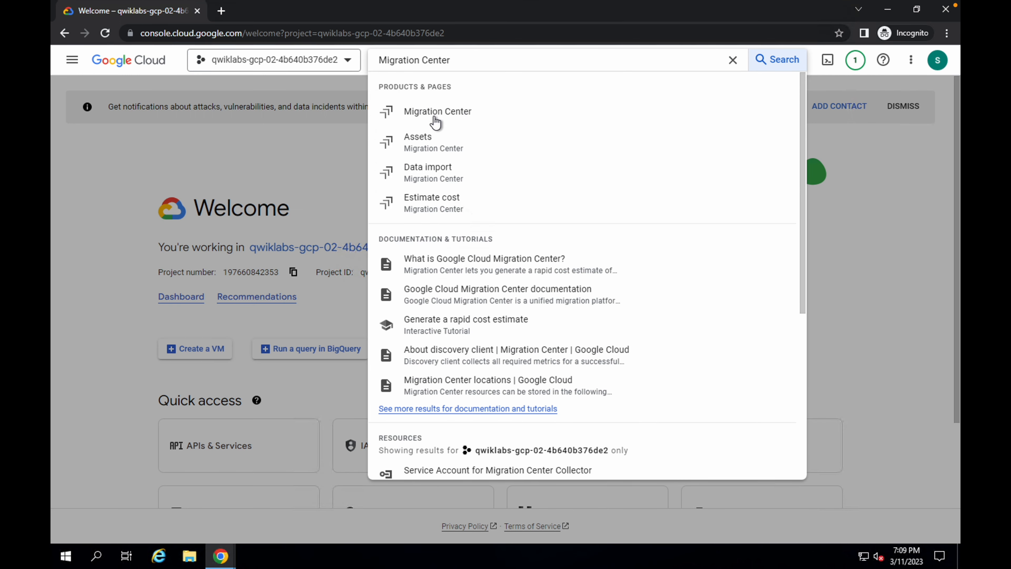
click(436, 118)
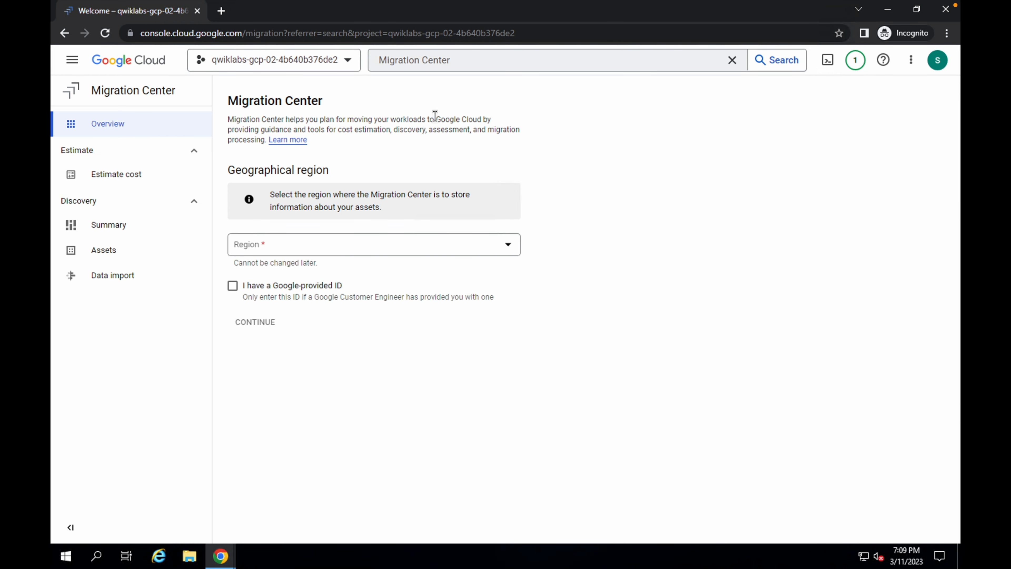
- Set the Migration Center geographical region to us-central1 and continue
click(282, 251)
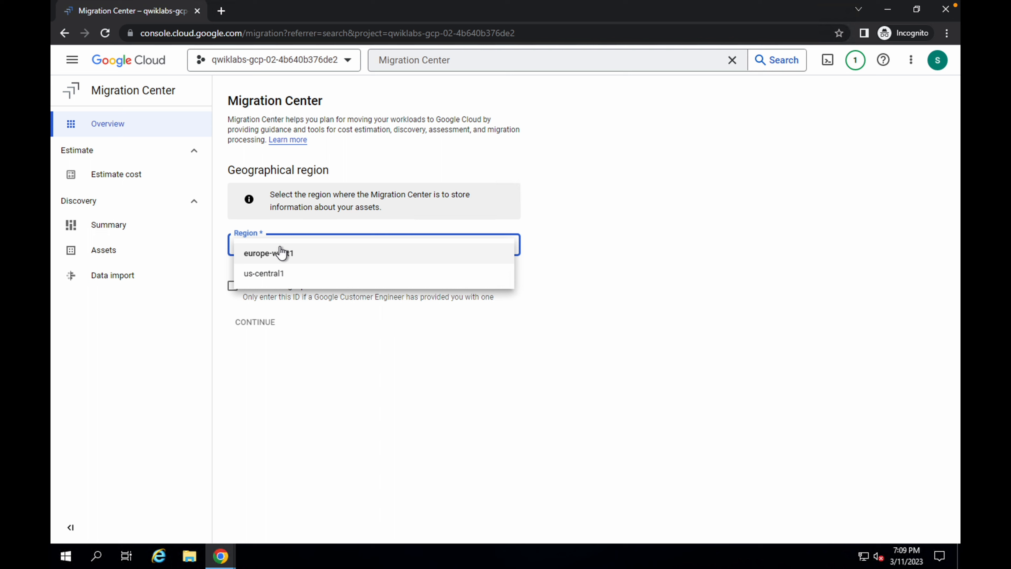
click(270, 278)
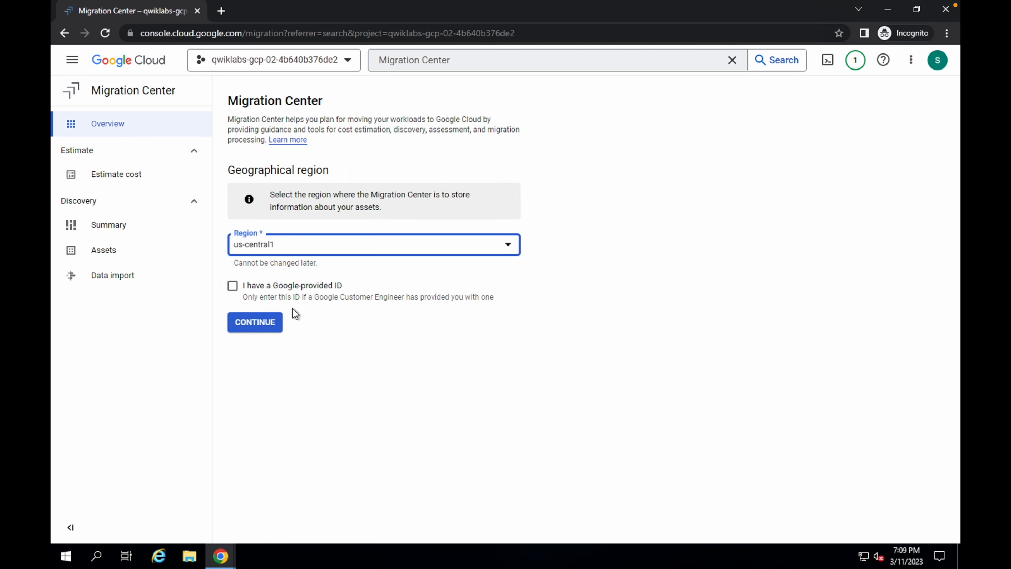
click(257, 324)
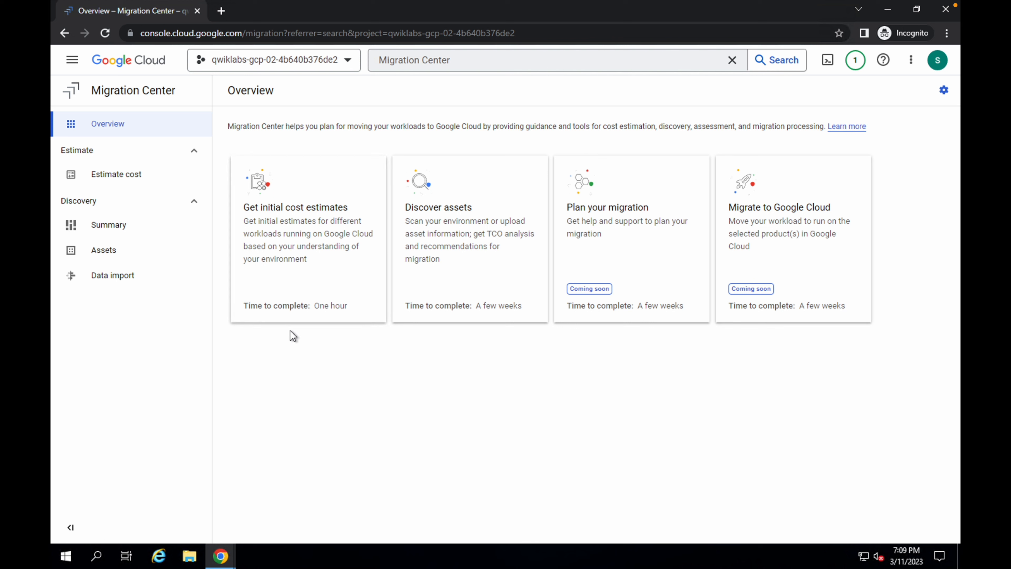
- Start discovering assets from the Migration Center overview to open the Add data source page
click(449, 217)
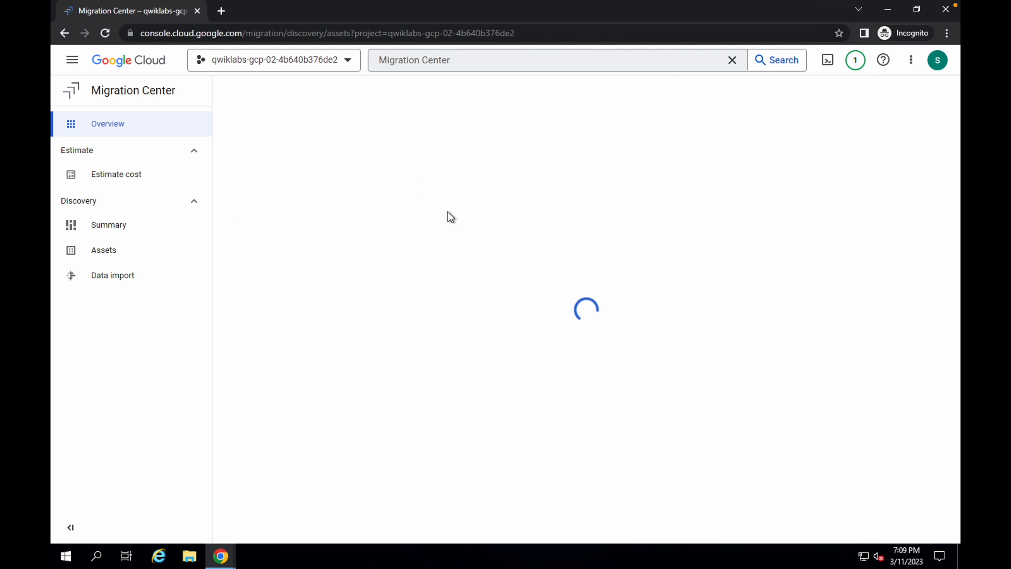
click(334, 96)
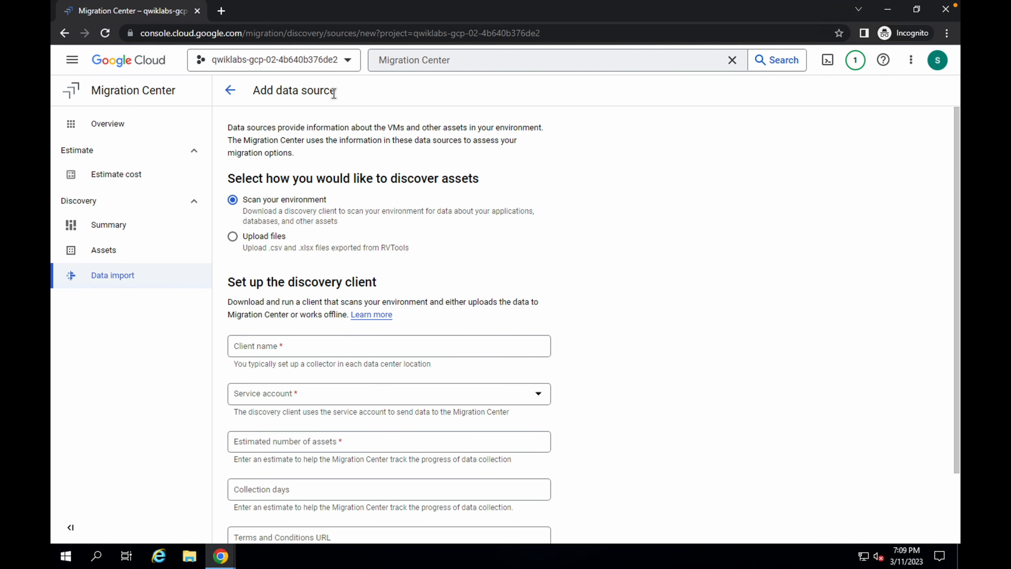
scroll(333, 275, down, 1)
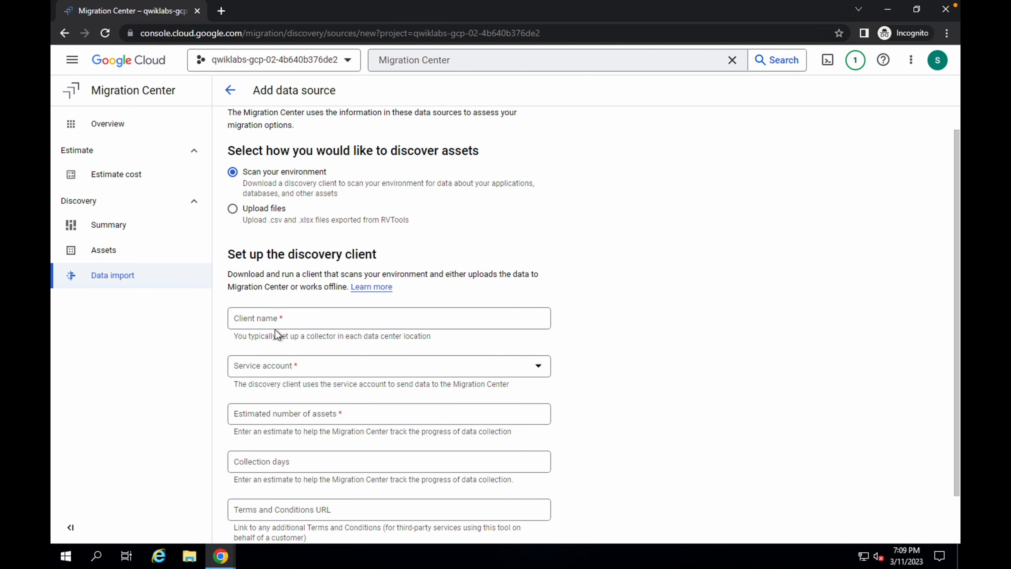
- Copy the collector name mcc-lab-collector from the lab instructions and paste it as the discovery client name
key(ctrl+Left)
scroll(379, 367, down, 10)
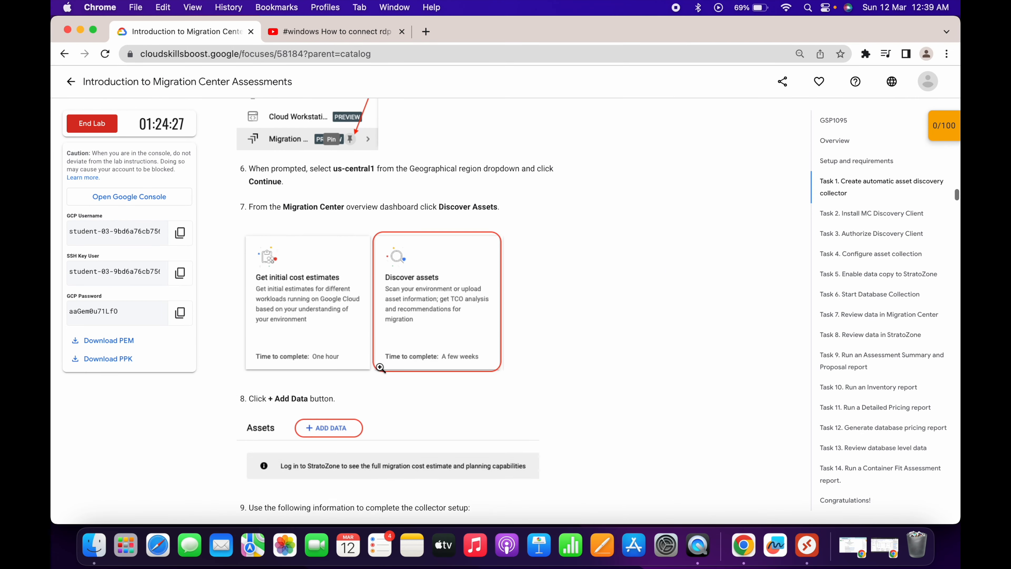
scroll(442, 307, down, 4)
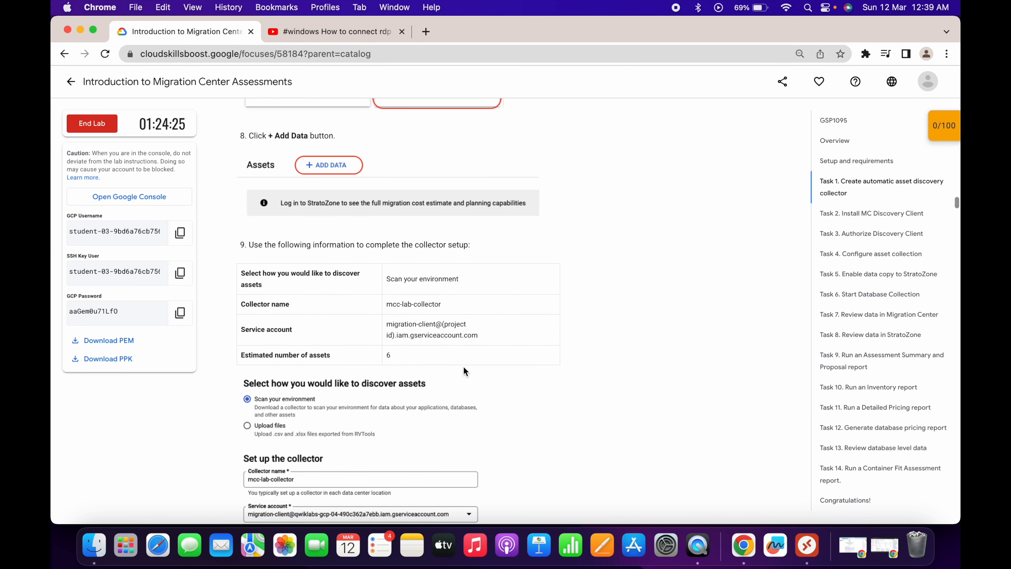
scroll(401, 304, down, 1)
click(389, 293)
triple_click(389, 293)
key(ctrl+Right)
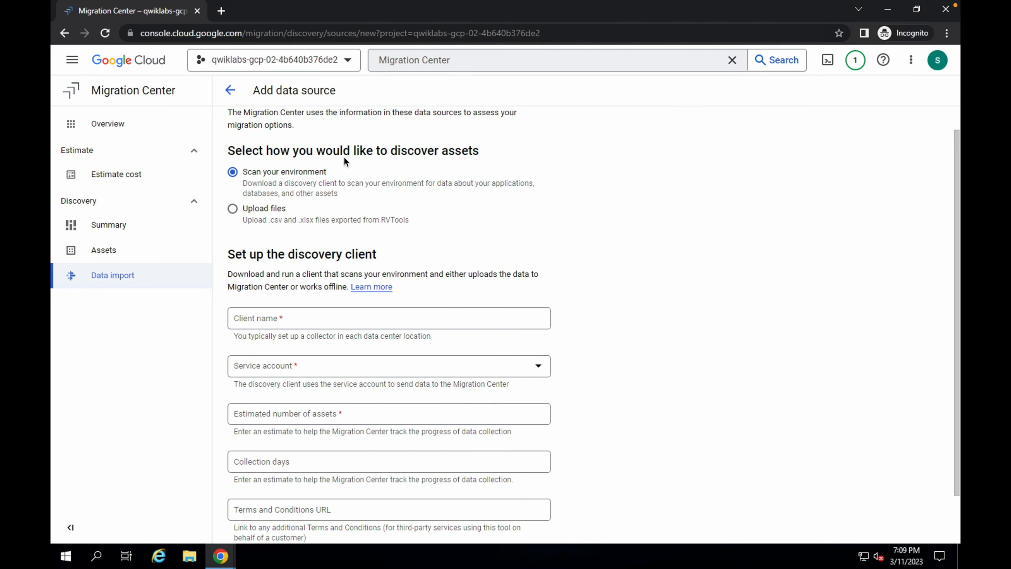
click(313, 318)
text(mcc-lab-collector)
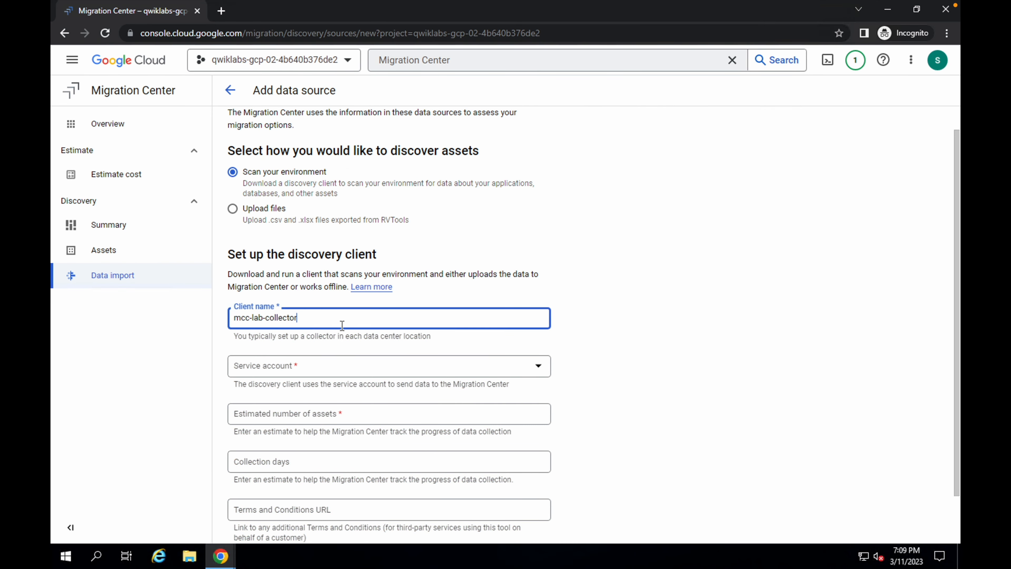
- Choose the migration-client service account for the discovery client
click(274, 375)
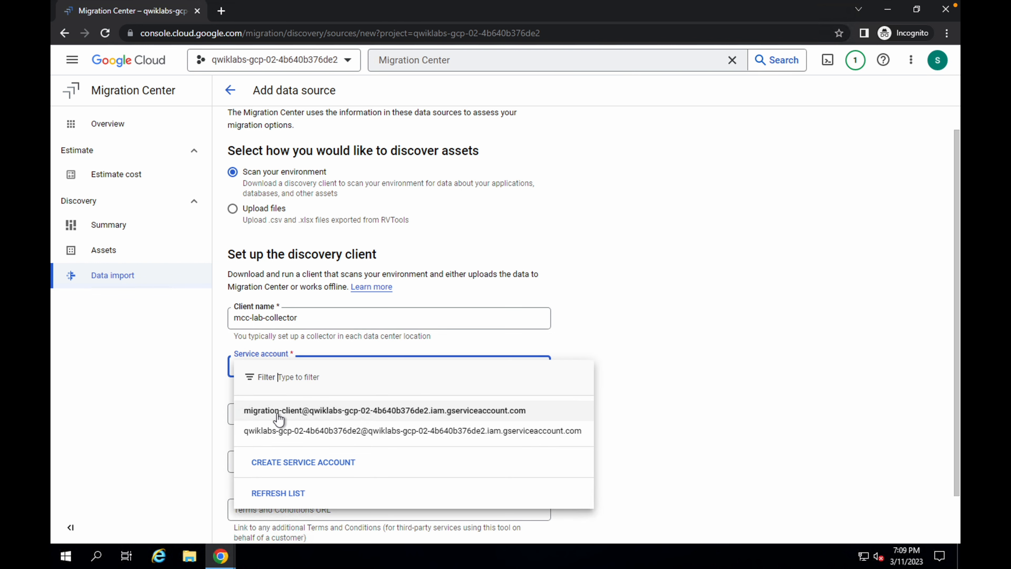
click(278, 414)
scroll(369, 396, down, 1)
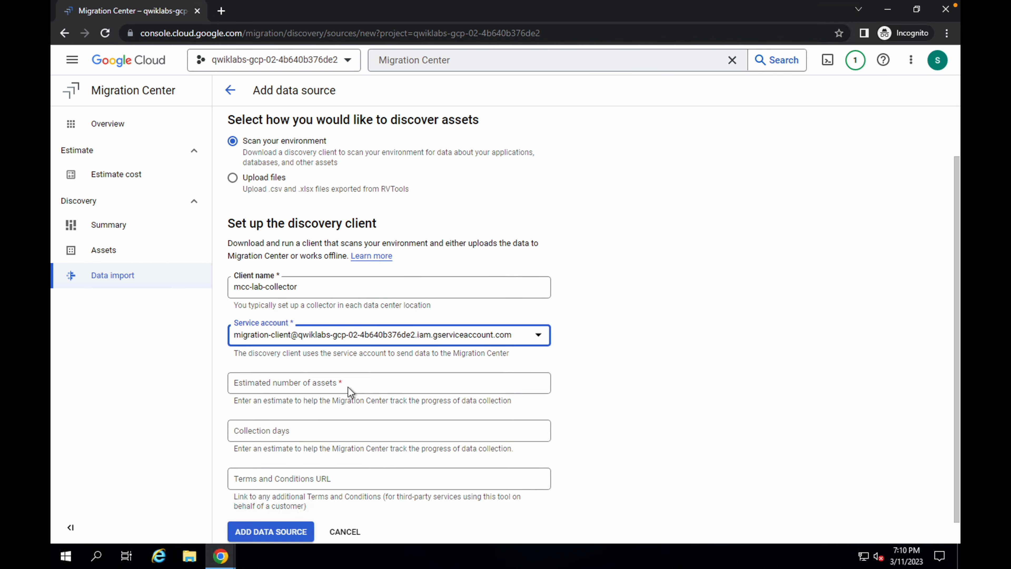
- Set the estimated number of assets to 6 and add the data source
click(285, 385)
text(6)
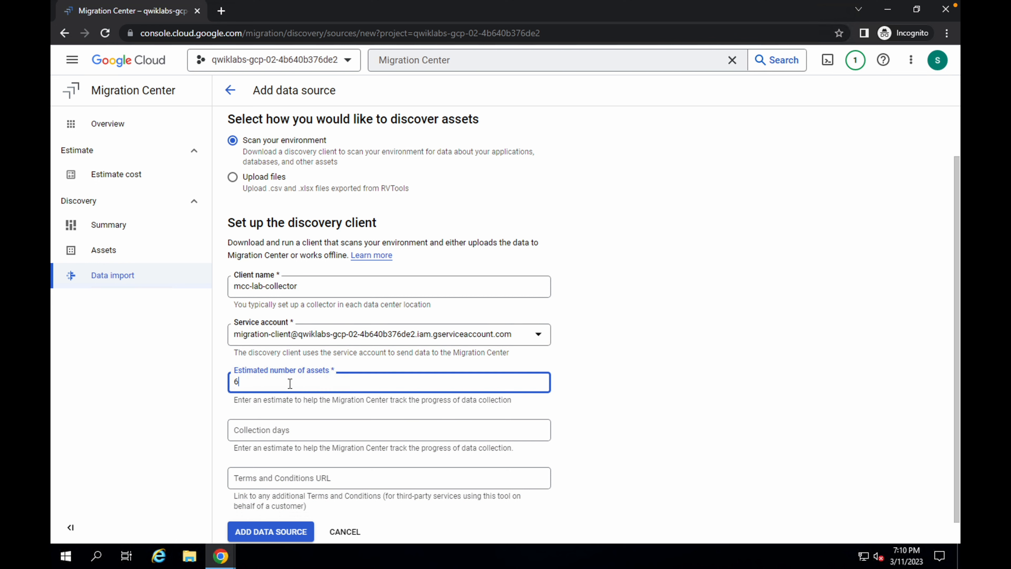
scroll(288, 385, down, 1)
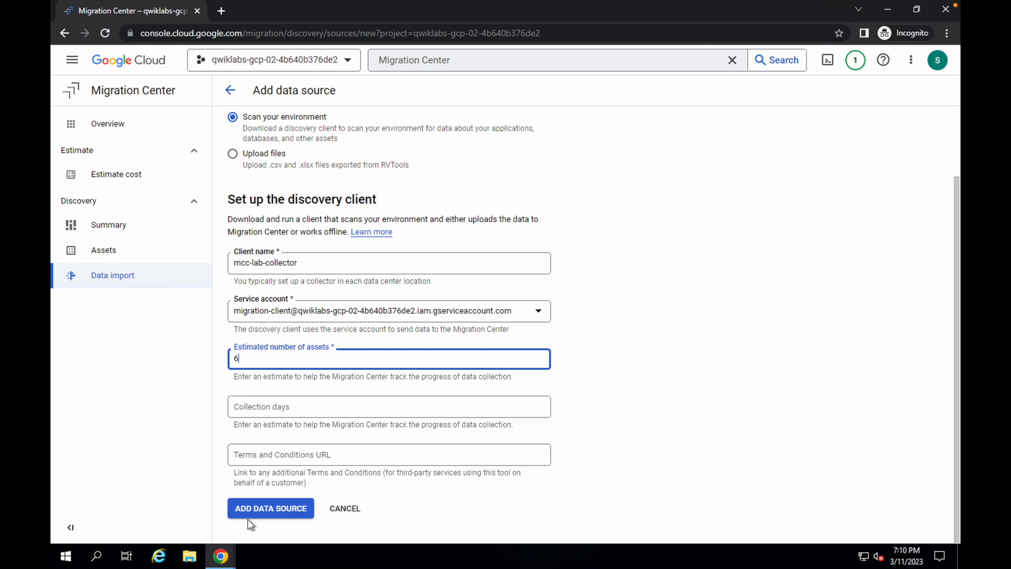
click(278, 517)
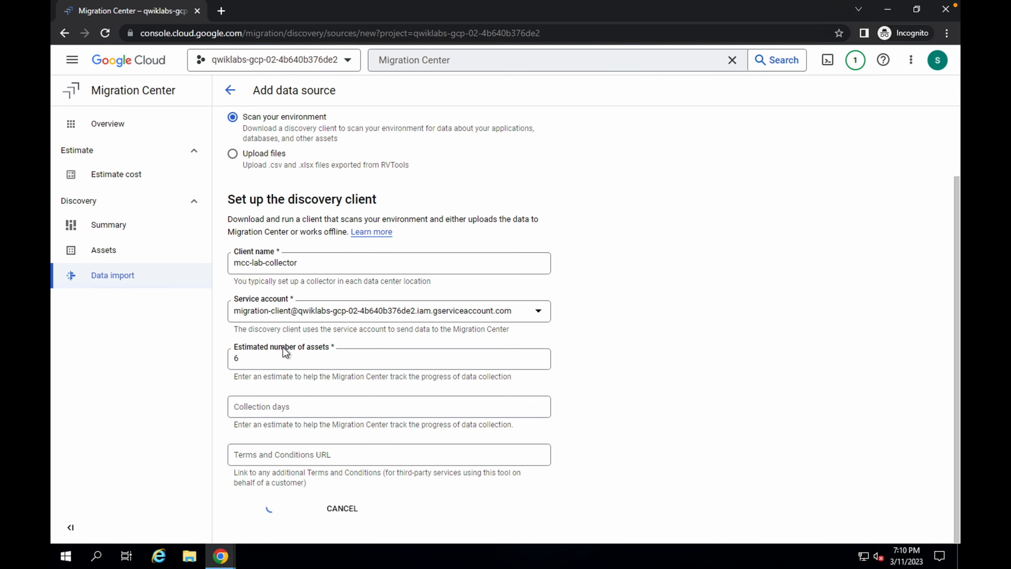
- Check the lab instructions, then download the discovery client installer and set it to open when done
key(ctrl+Left)
scroll(394, 365, down, 9)
scroll(395, 367, down, 5)
drag(369, 175, 407, 178)
key(ctrl+Right)
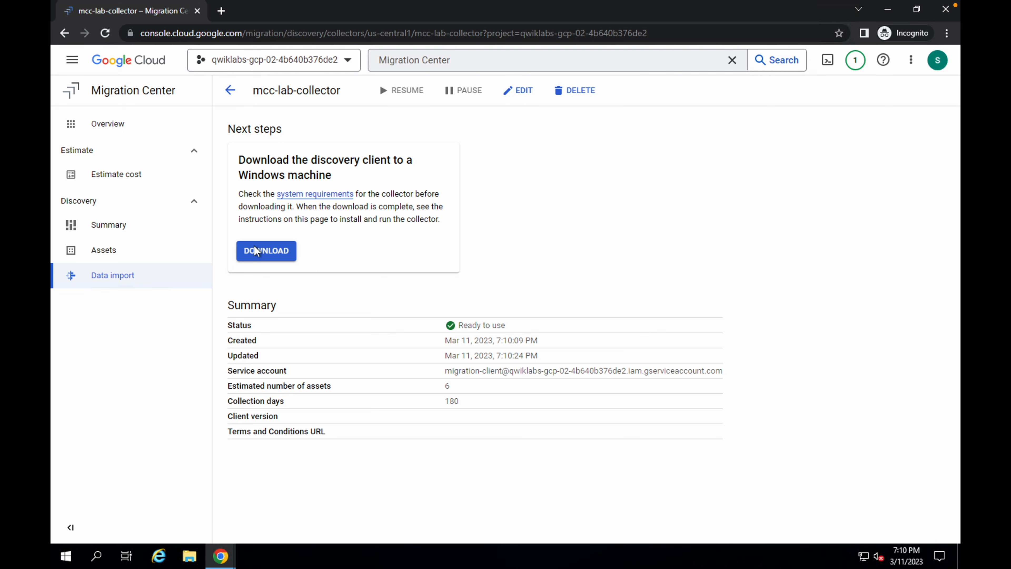
click(257, 251)
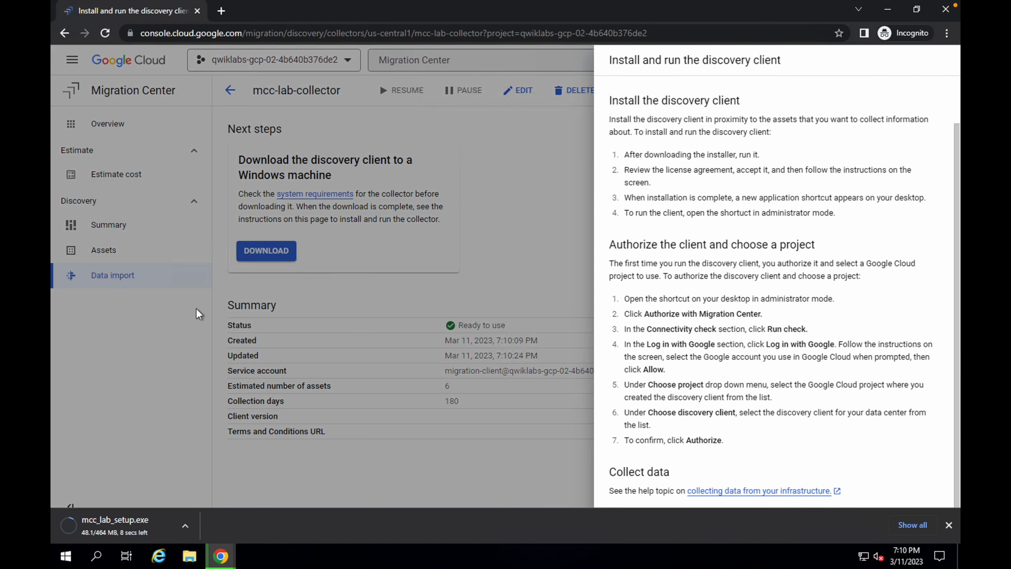
click(185, 527)
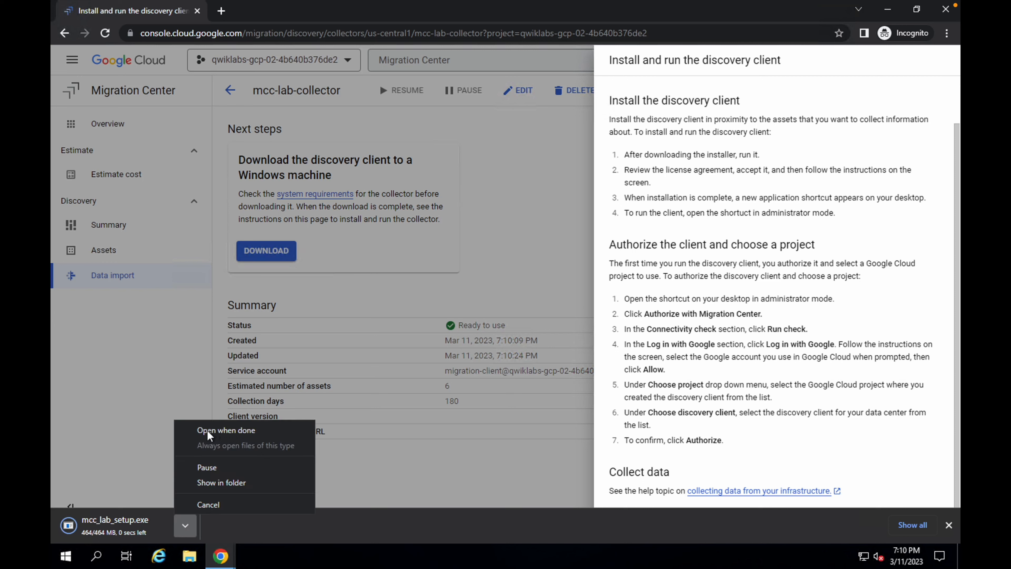
click(216, 431)
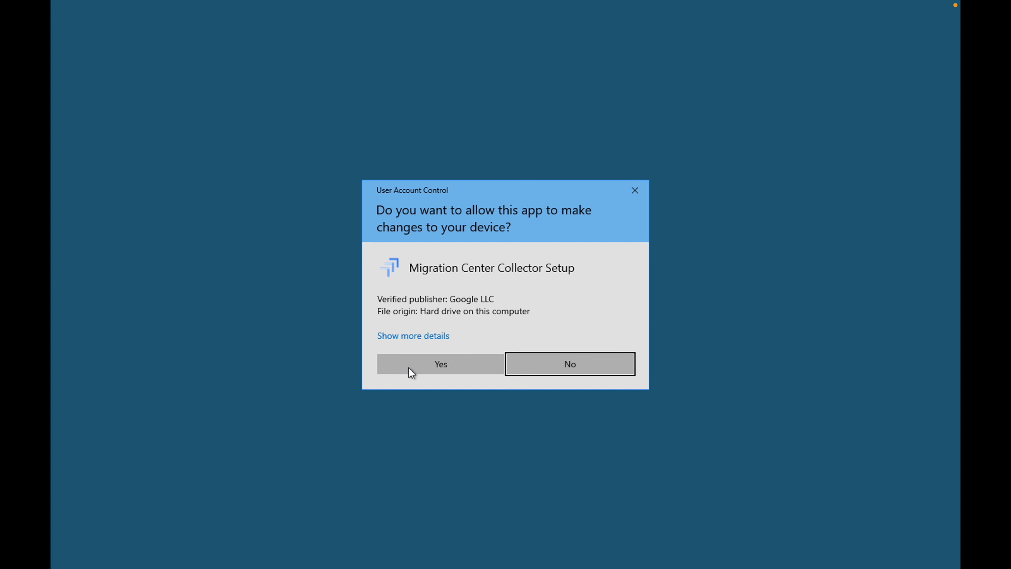
- Allow the Migration Center Collector Setup to run and accept its prerequisites and license agreement
click(442, 365)
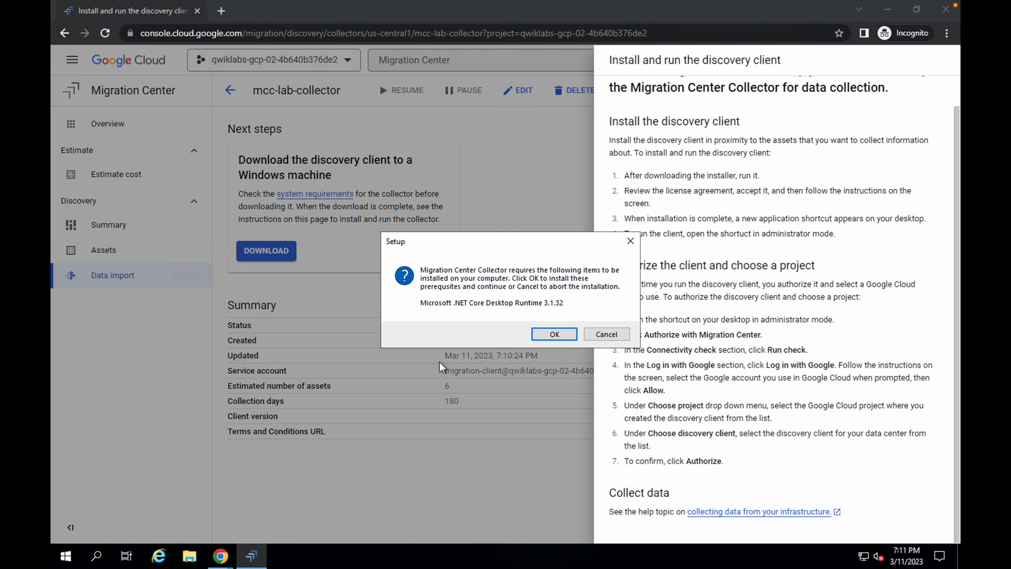
click(549, 330)
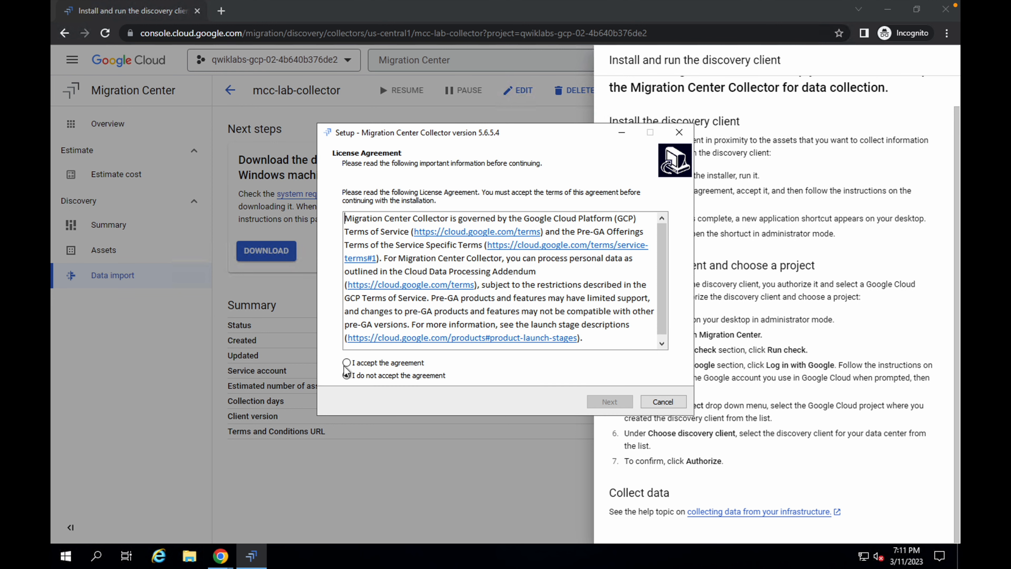
click(382, 363)
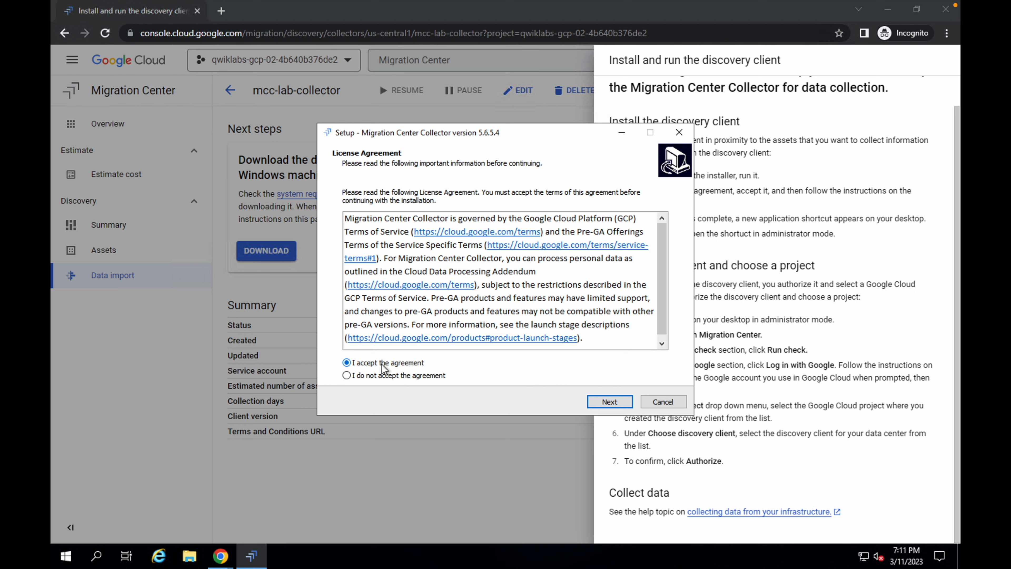
click(608, 403)
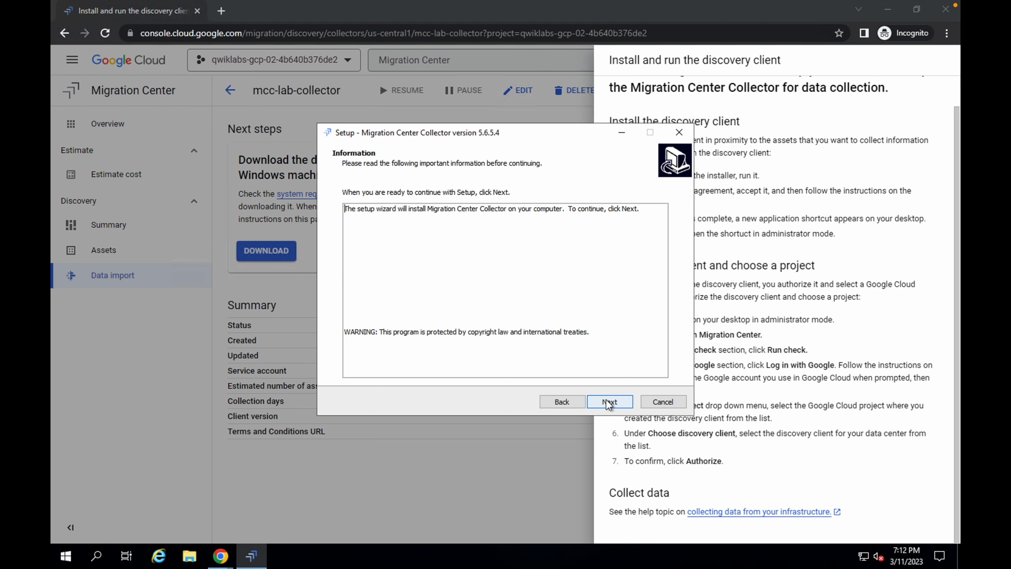
click(608, 403)
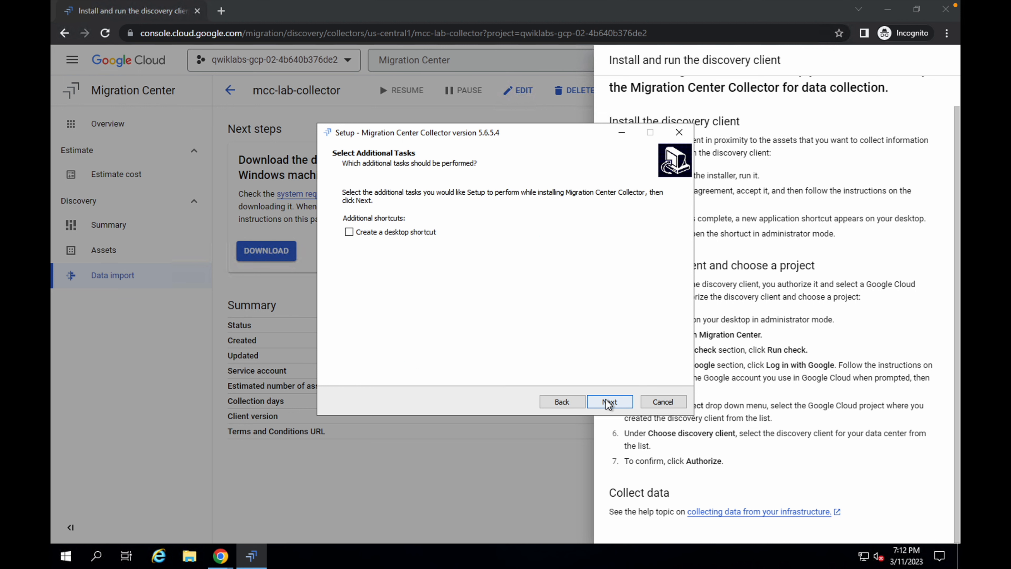
- Enable the desktop shortcut option and complete the Migration Center Collector installation
click(394, 235)
click(616, 403)
click(609, 402)
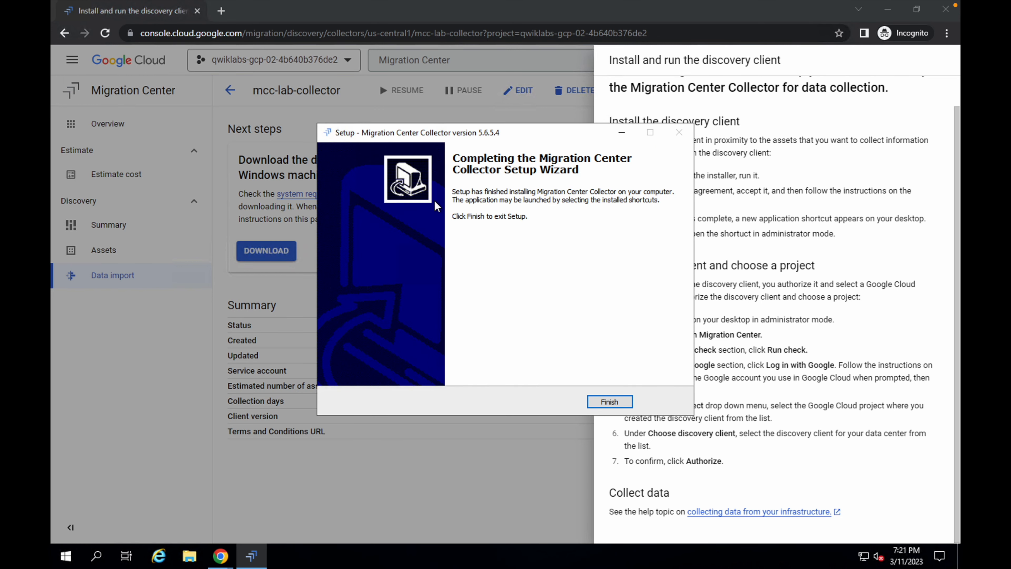
click(608, 402)
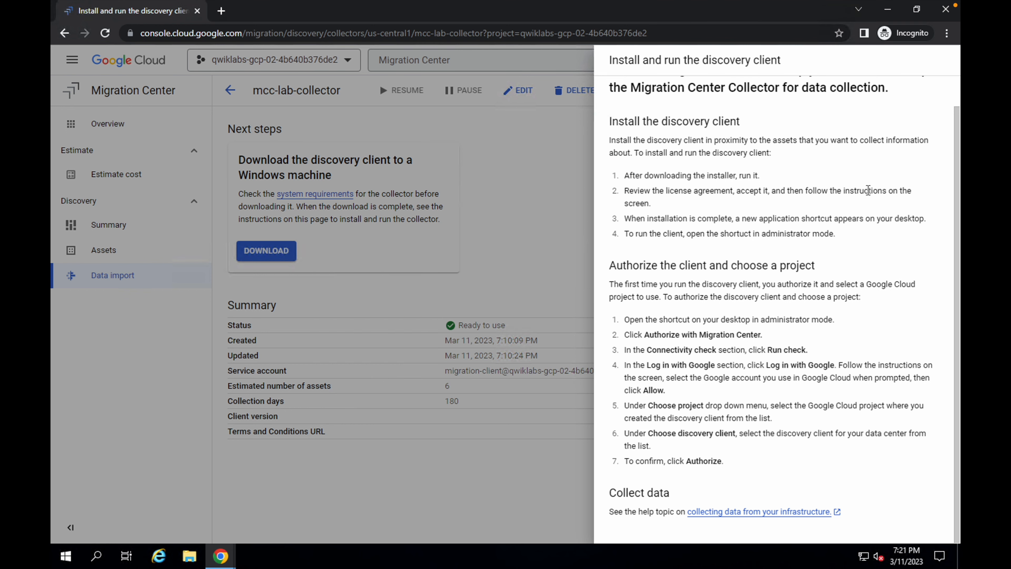
- Minimize the browsers and run the Migration Center Collector desktop shortcut as administrator
click(889, 11)
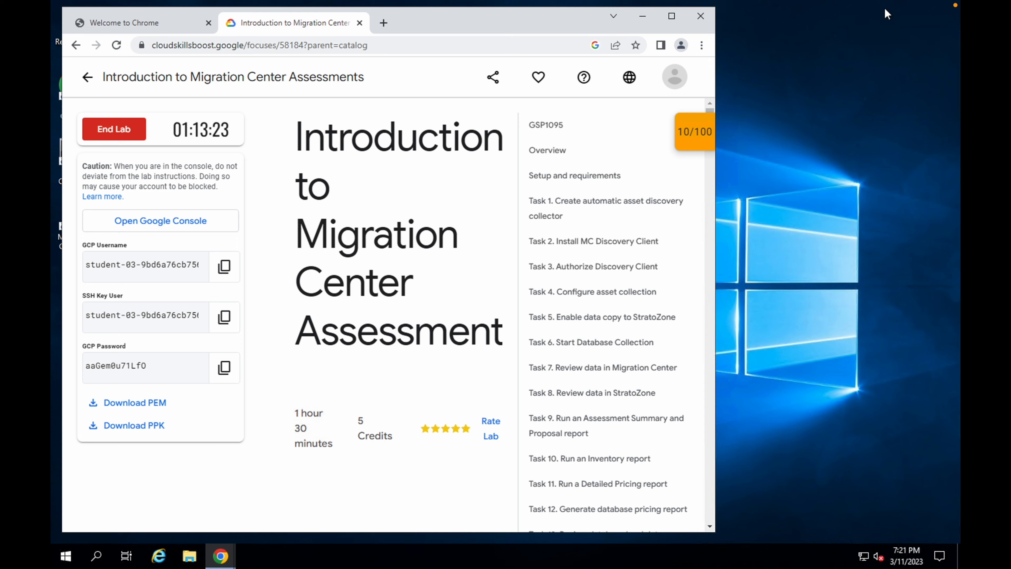
click(643, 17)
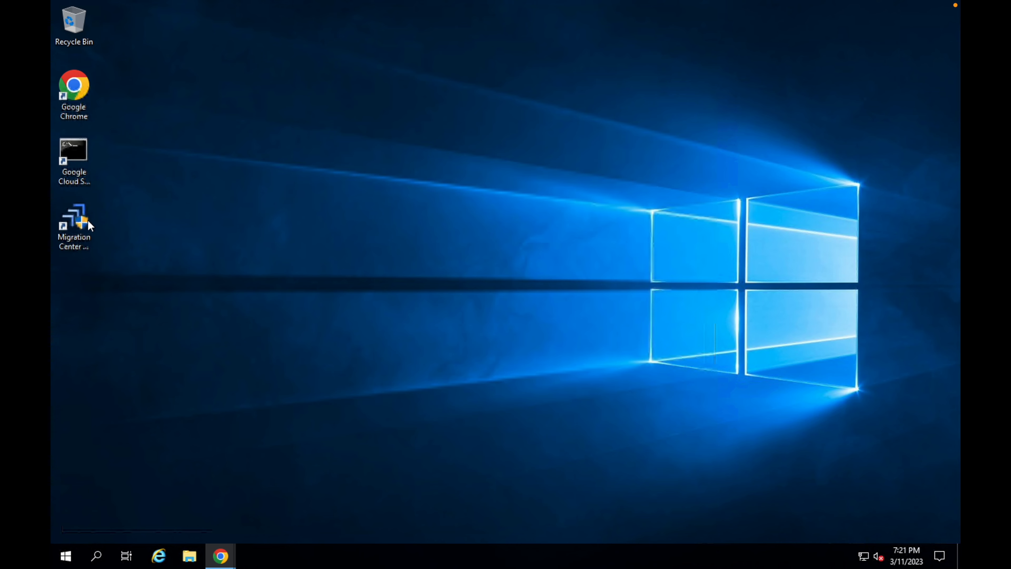
click(73, 223)
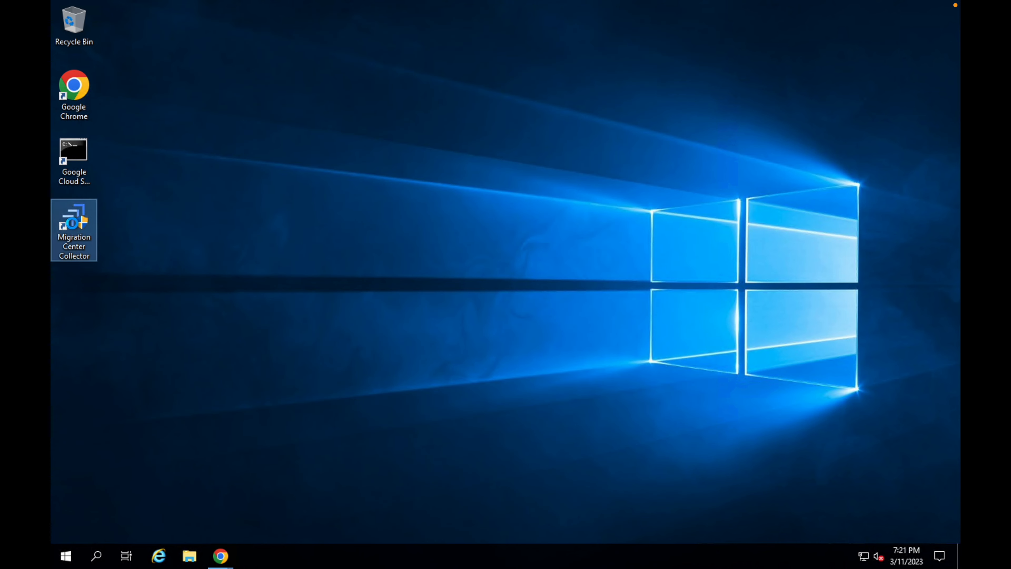
right_click(73, 223)
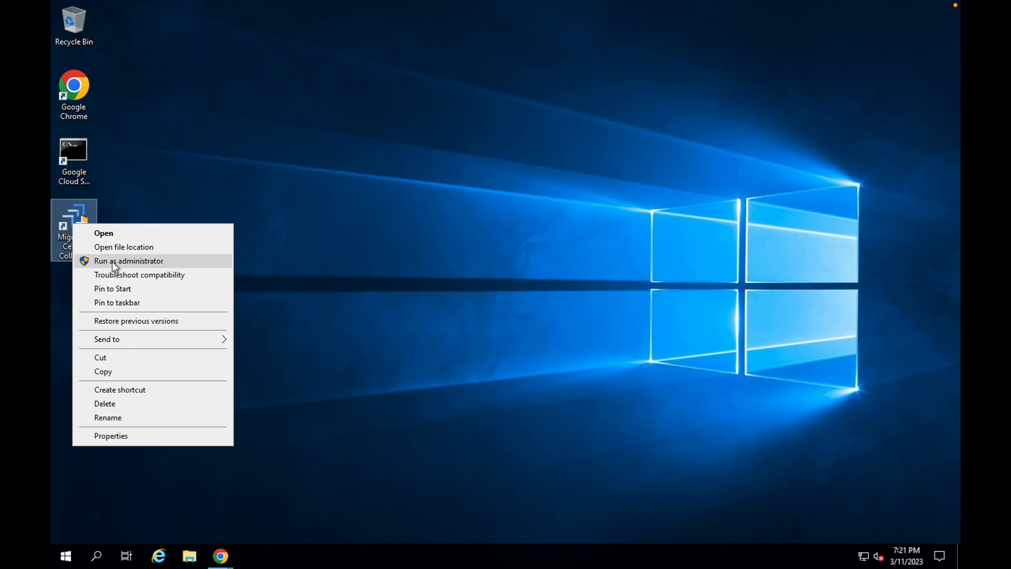
click(133, 262)
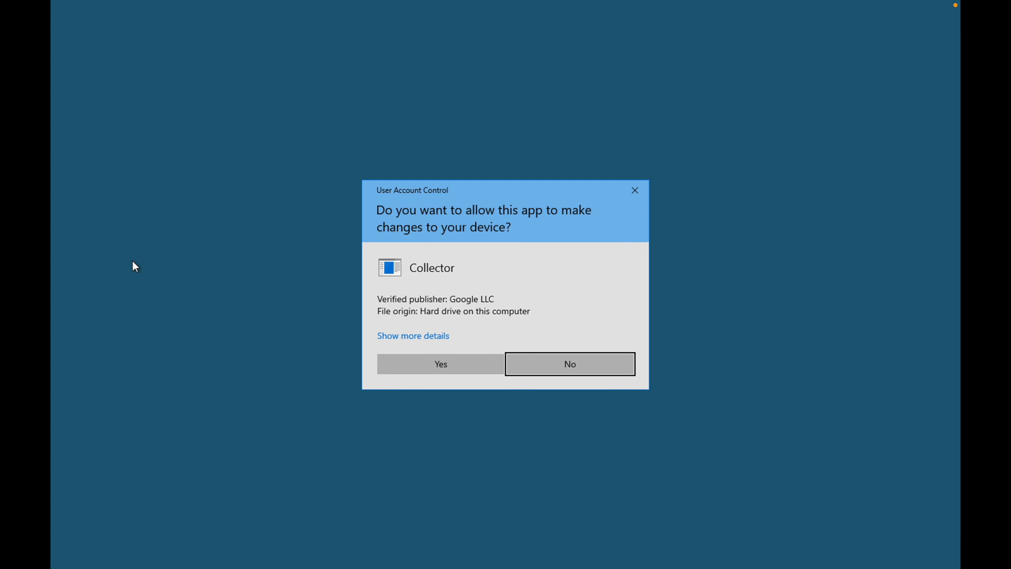
click(446, 364)
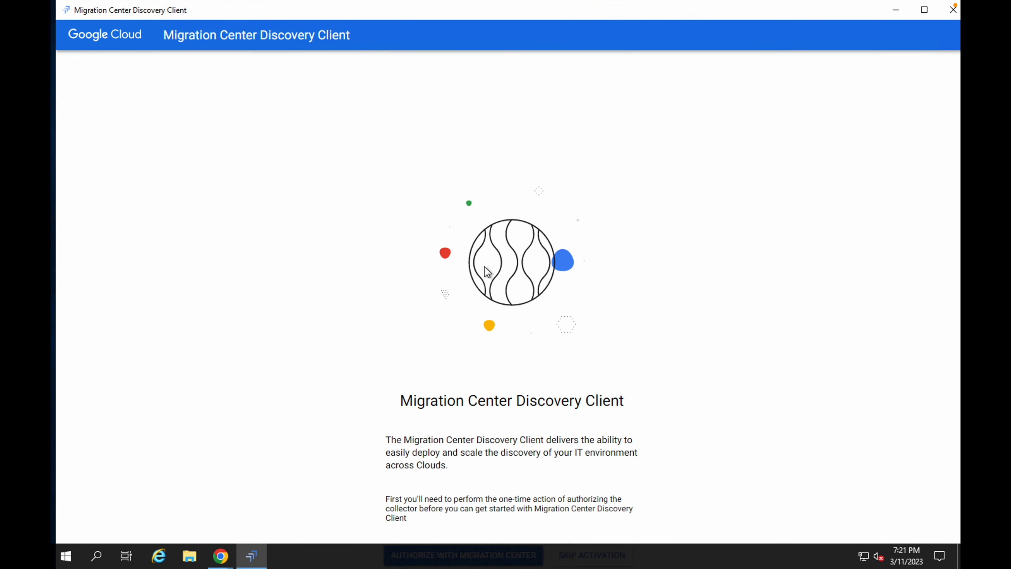
- Start authorizing the discovery client with Migration Center and pass the connectivity check
click(926, 12)
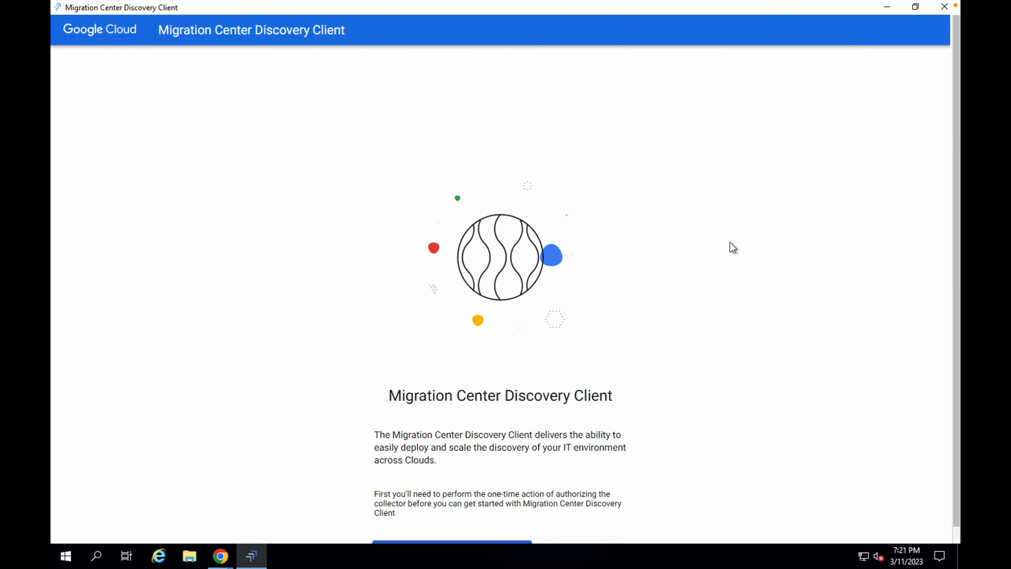
scroll(733, 247, down, 1)
scroll(731, 242, up, 1)
scroll(730, 242, down, 1)
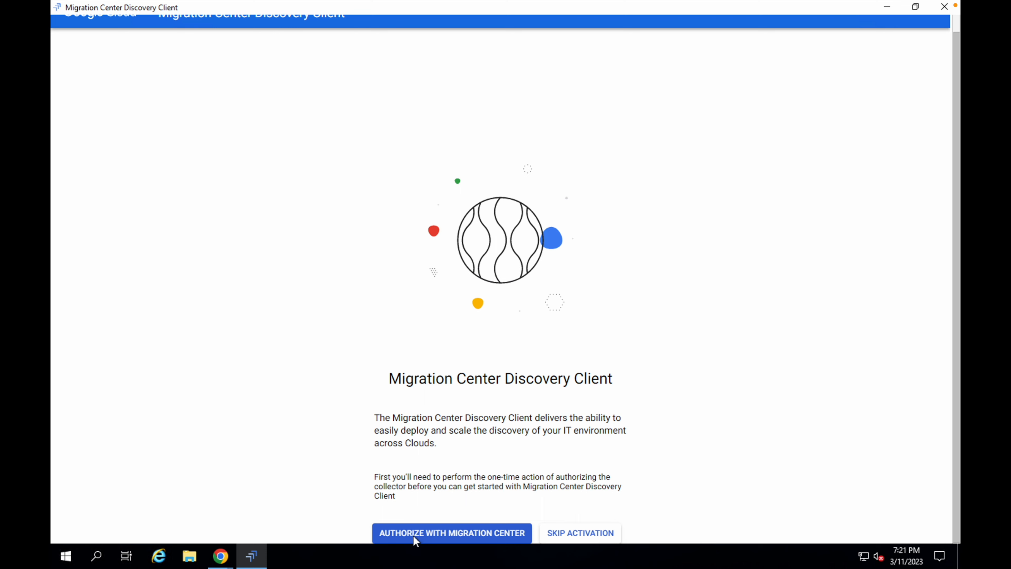
click(437, 536)
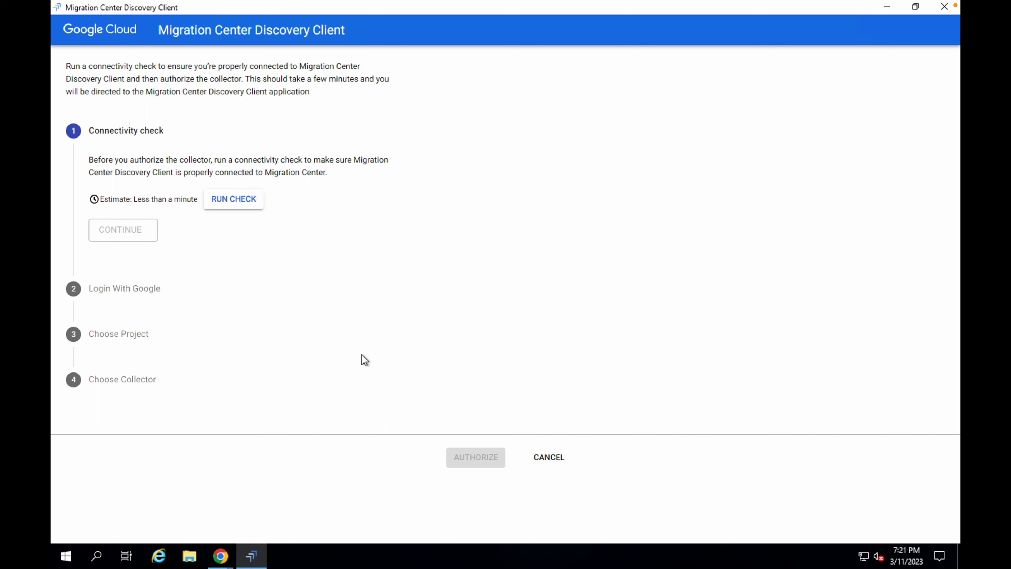
click(249, 199)
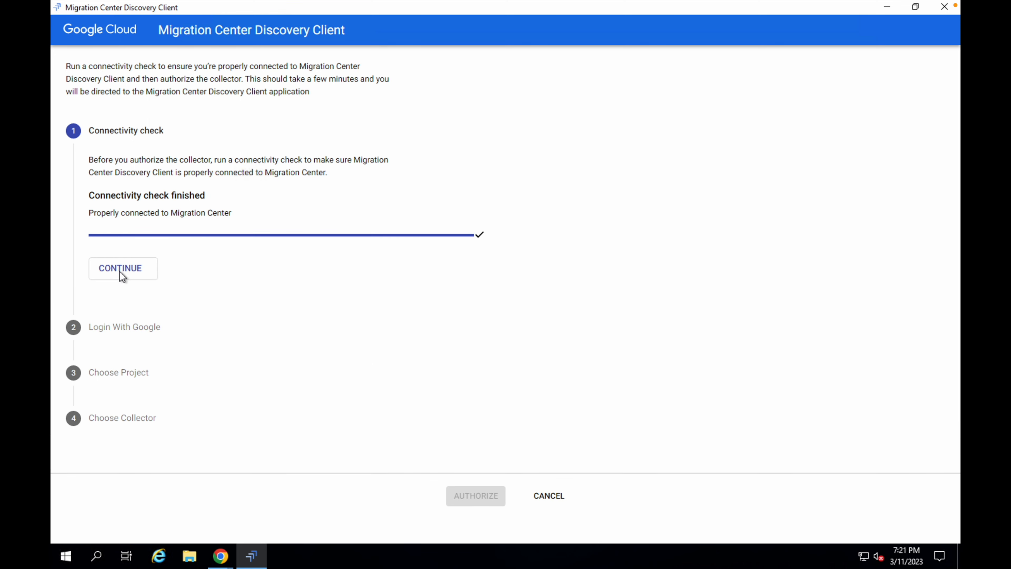
click(120, 275)
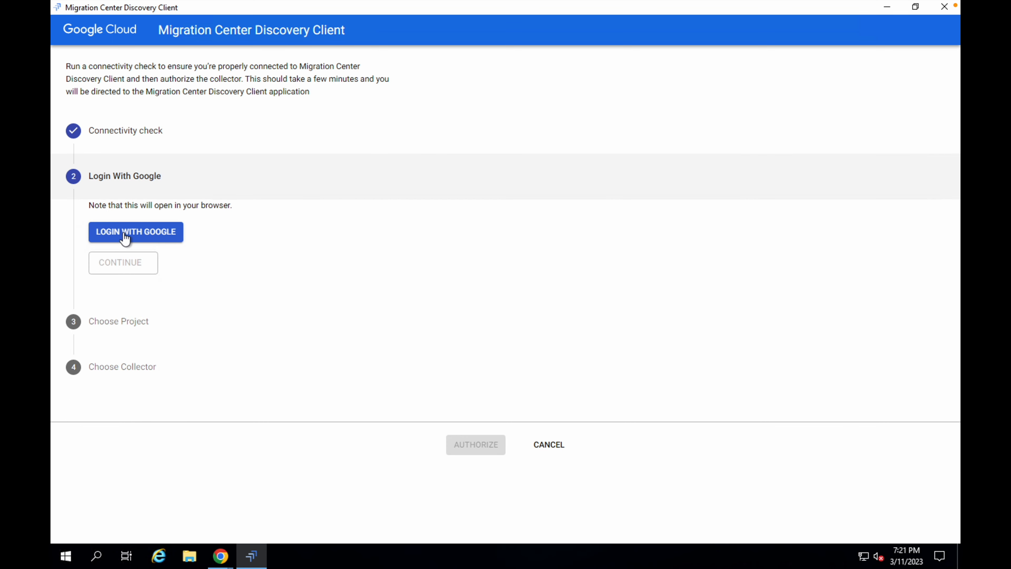
- Start Login with Google and dismiss the Internet Explorer security and setup dialogs
click(136, 238)
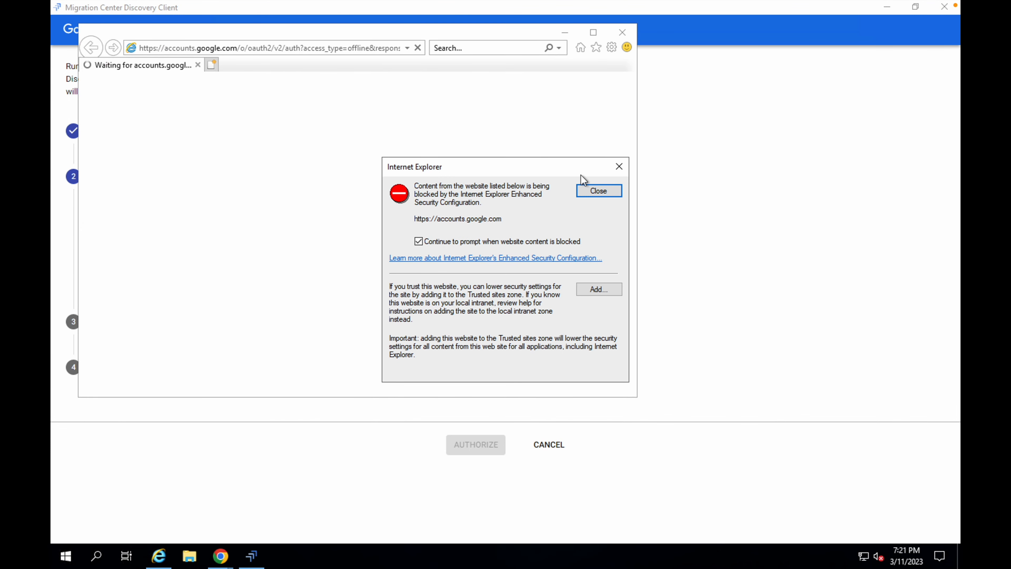
click(619, 167)
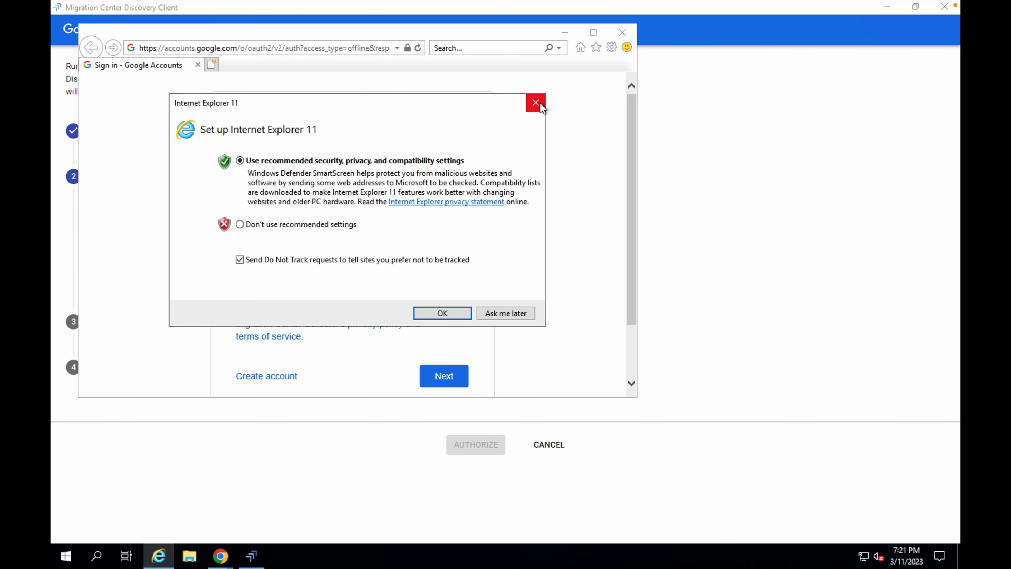
click(536, 102)
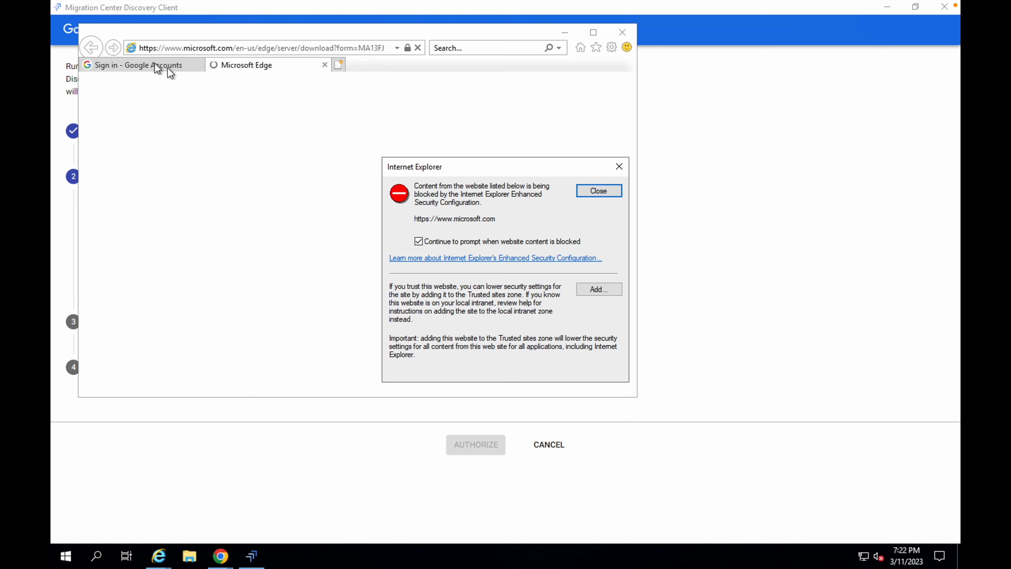
- Dismiss the security dialog, copy the Google sign-in URL, and open it in a new incognito Chrome tab
click(620, 166)
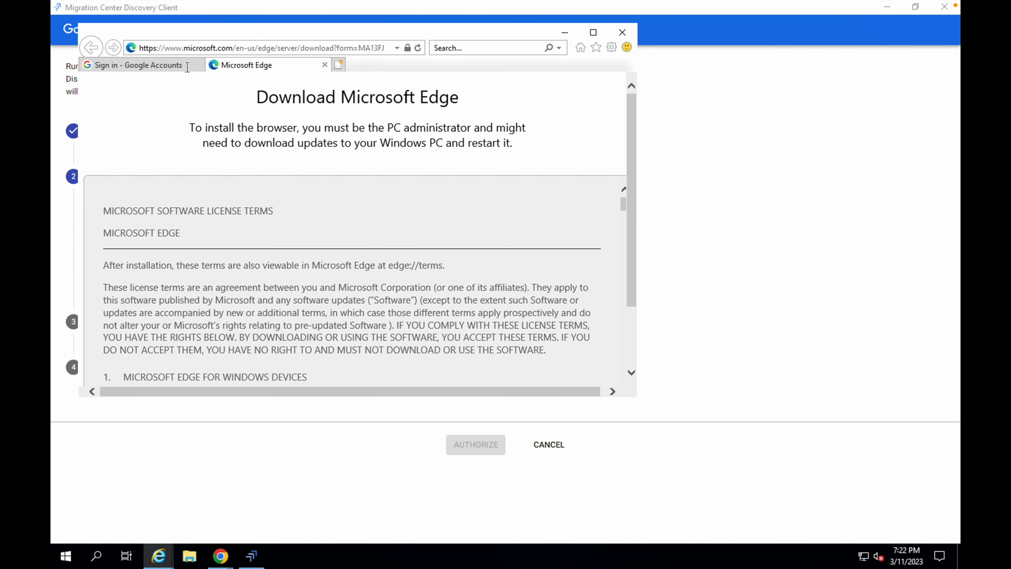
click(187, 65)
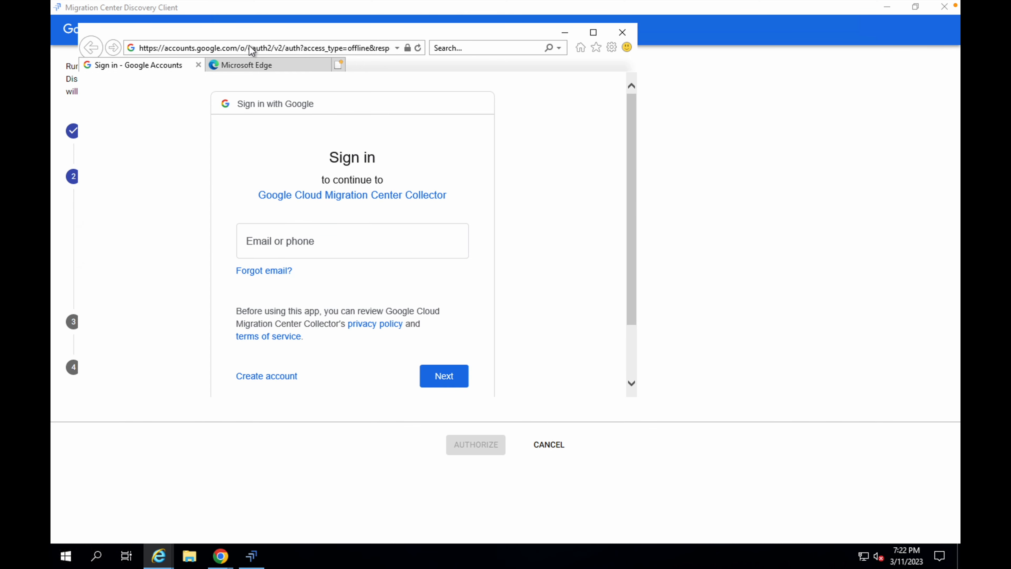
click(250, 48)
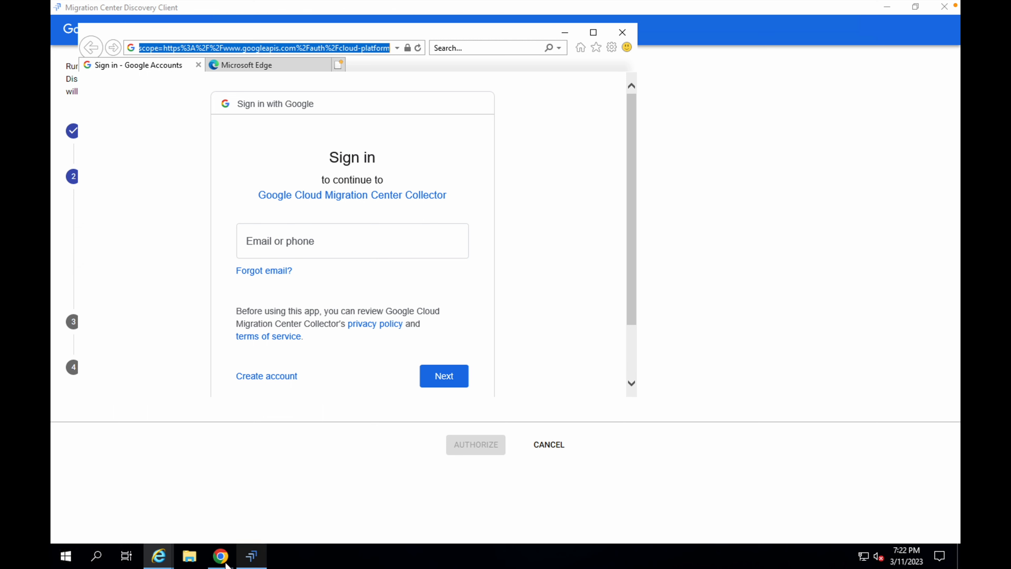
click(221, 556)
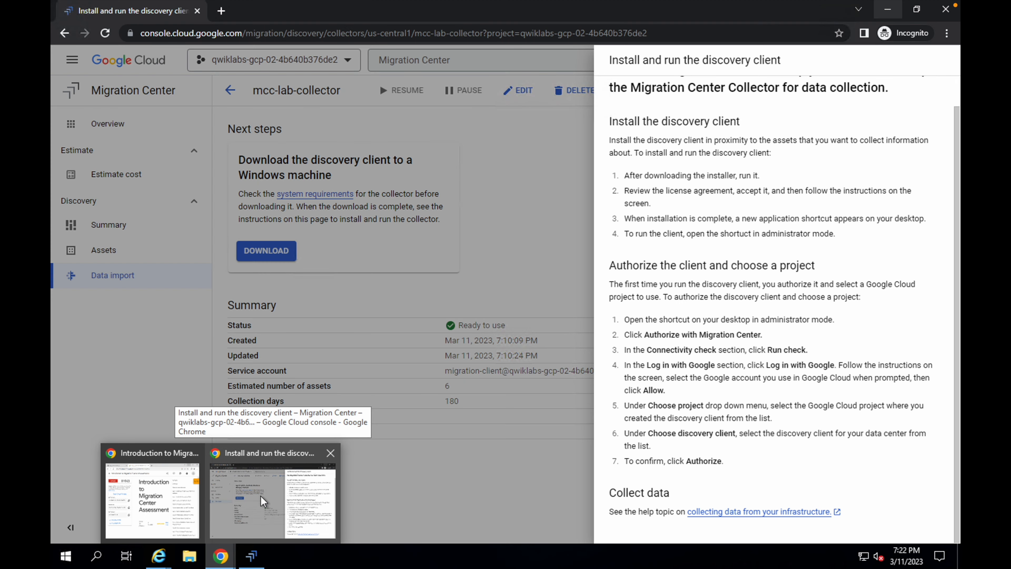
click(264, 501)
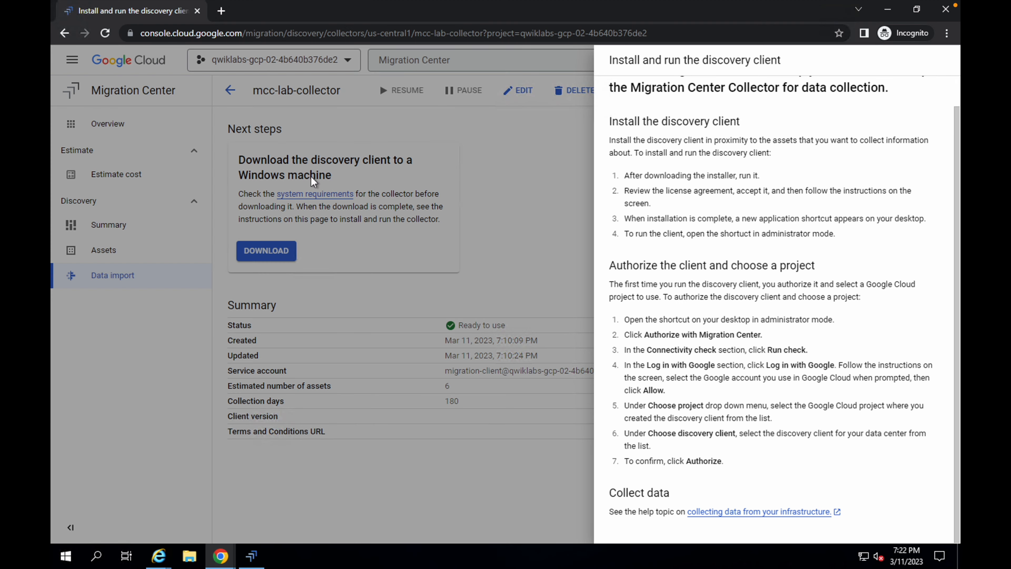
click(221, 11)
key(ctrl+v)
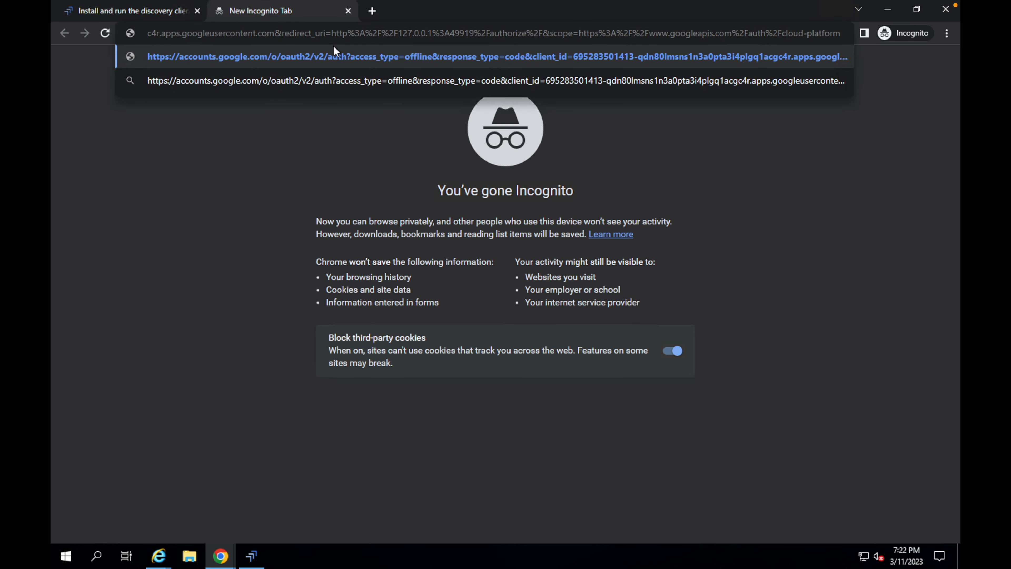
key(Return)
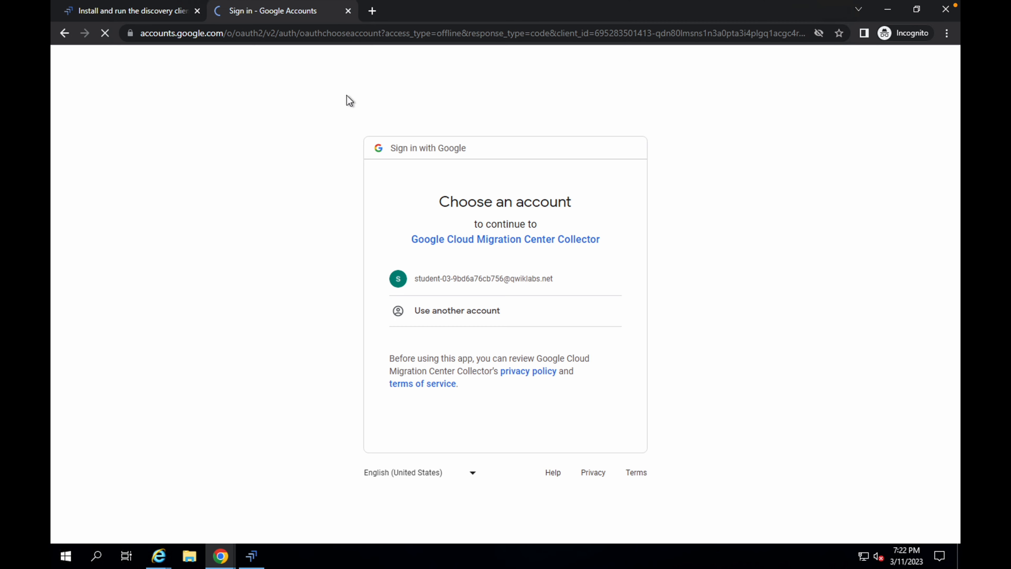
- Choose the lab student account, allow Google Cloud Migration Center Collector access, and close the verification tab
click(468, 285)
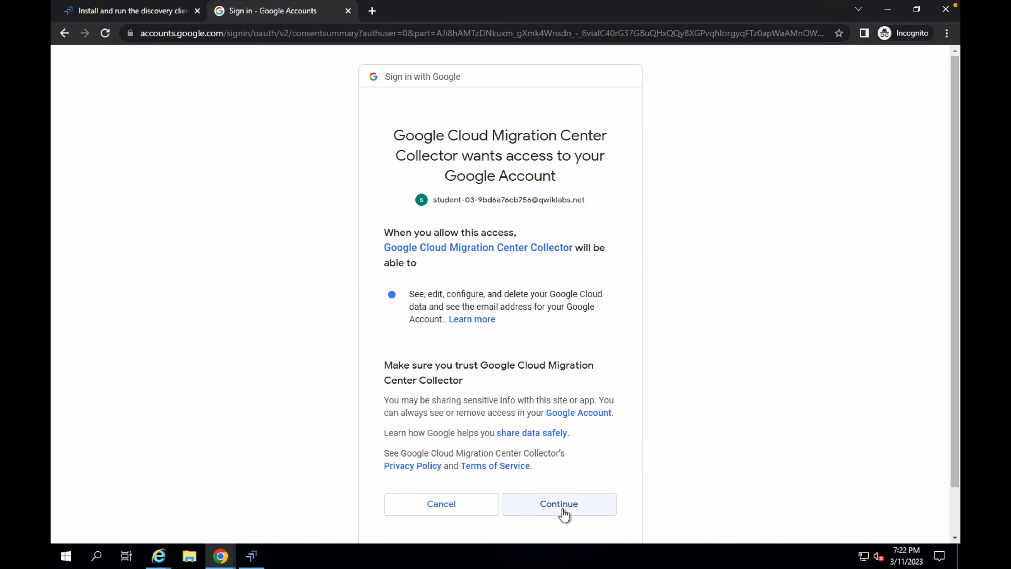
click(563, 510)
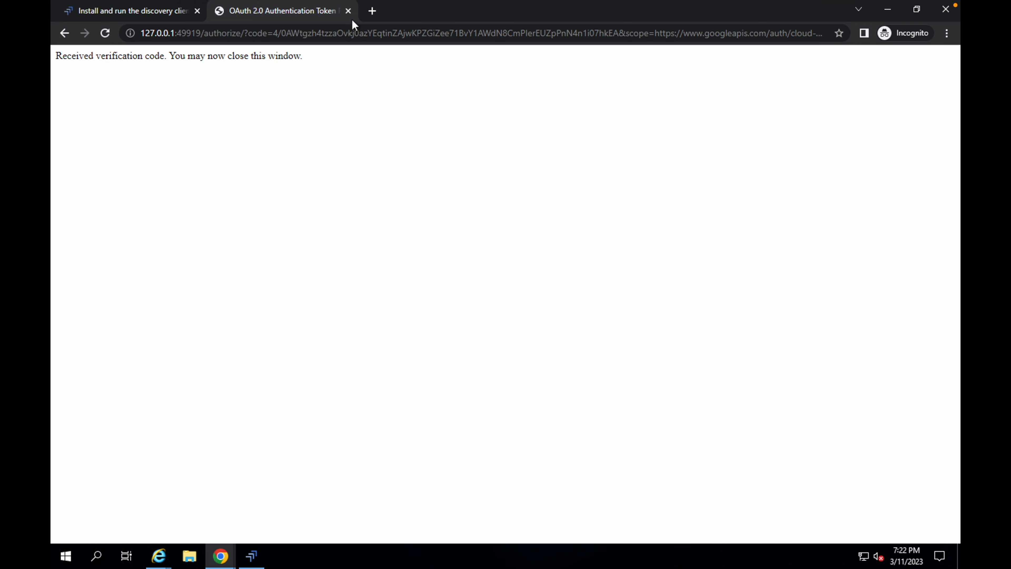
click(348, 11)
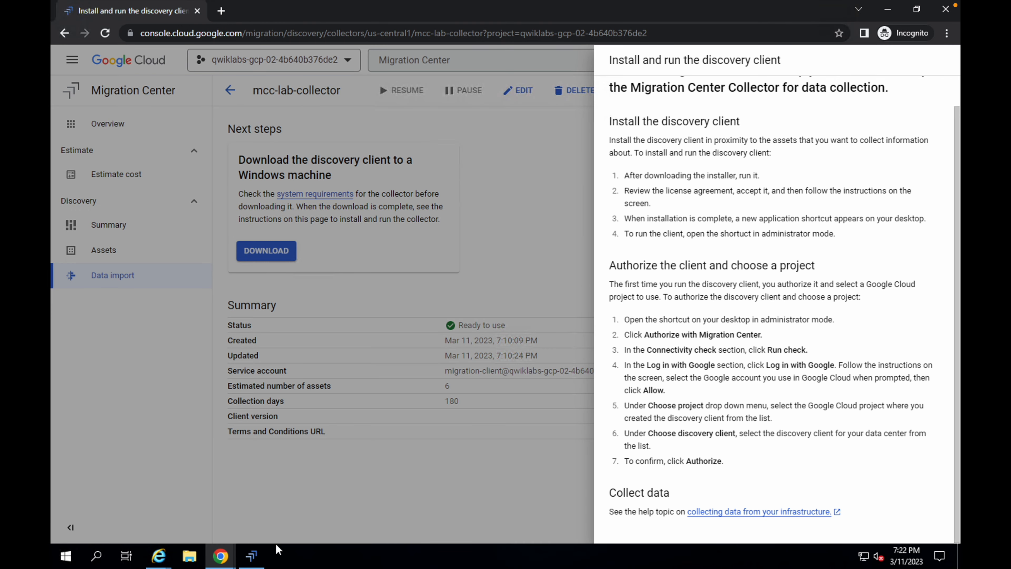
- Continue in the discovery client and choose the qwiklabs-gcp-02-4b640b376de2 project to register with
click(251, 556)
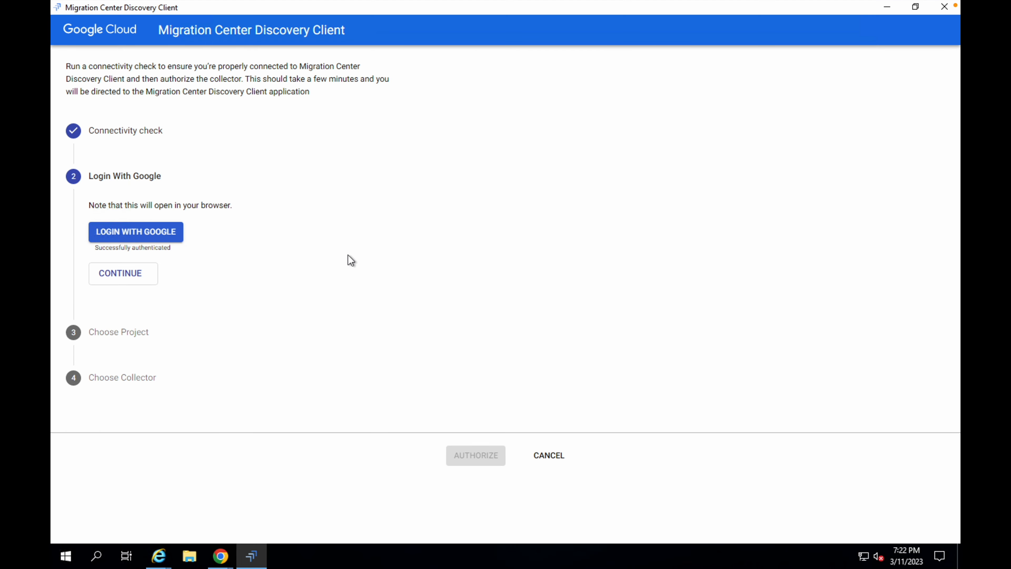
click(127, 277)
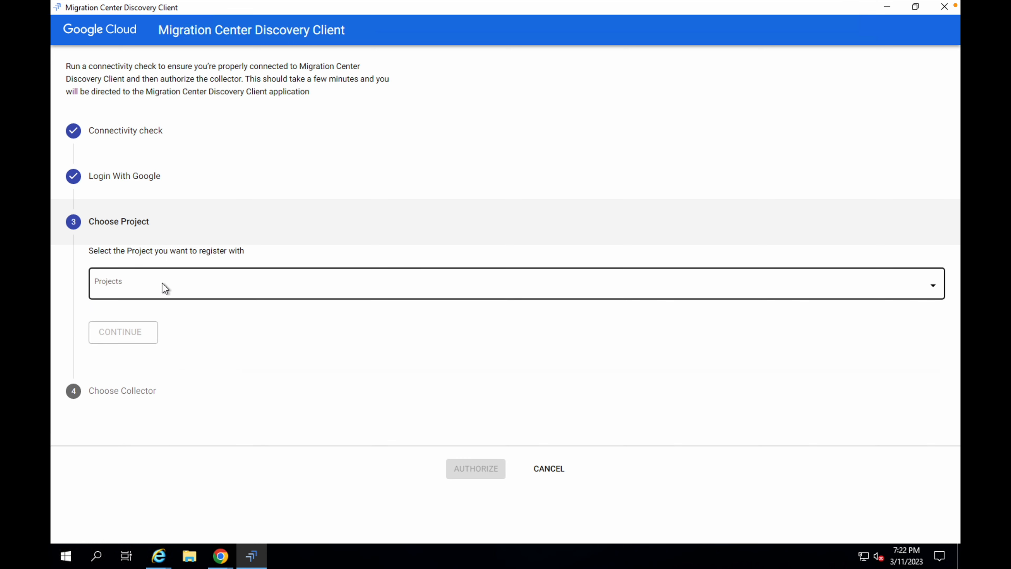
click(179, 296)
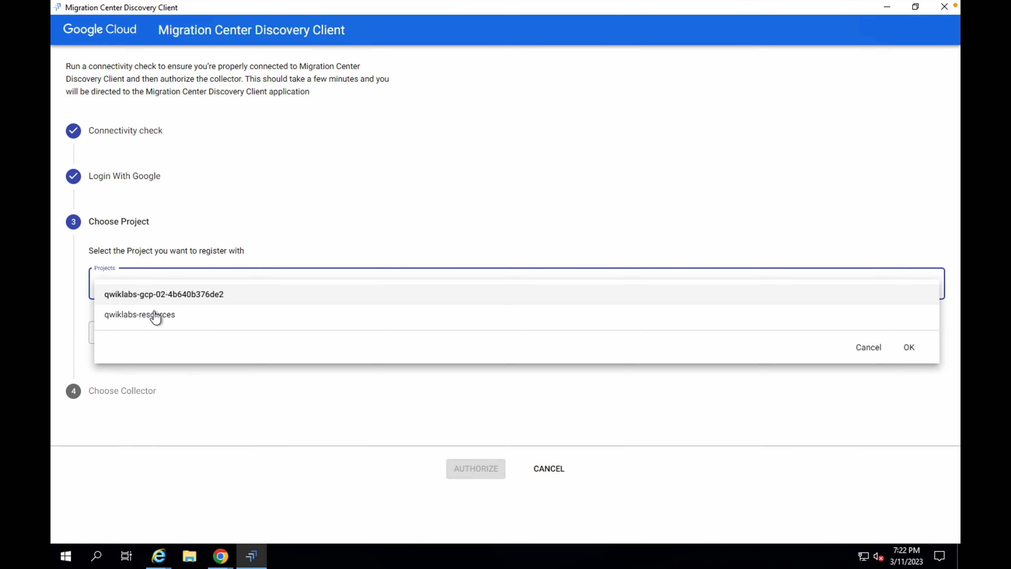
click(142, 297)
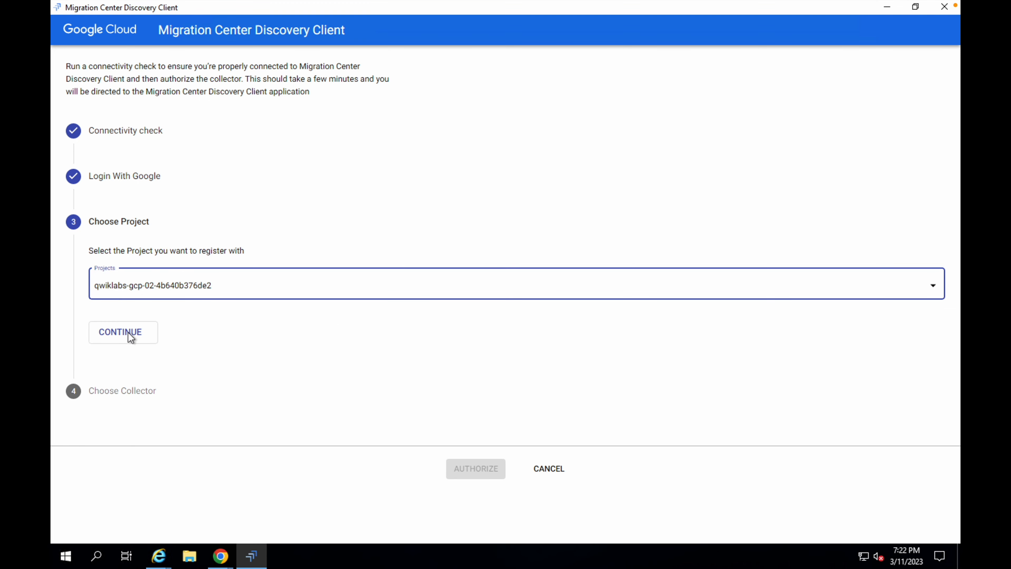
click(130, 339)
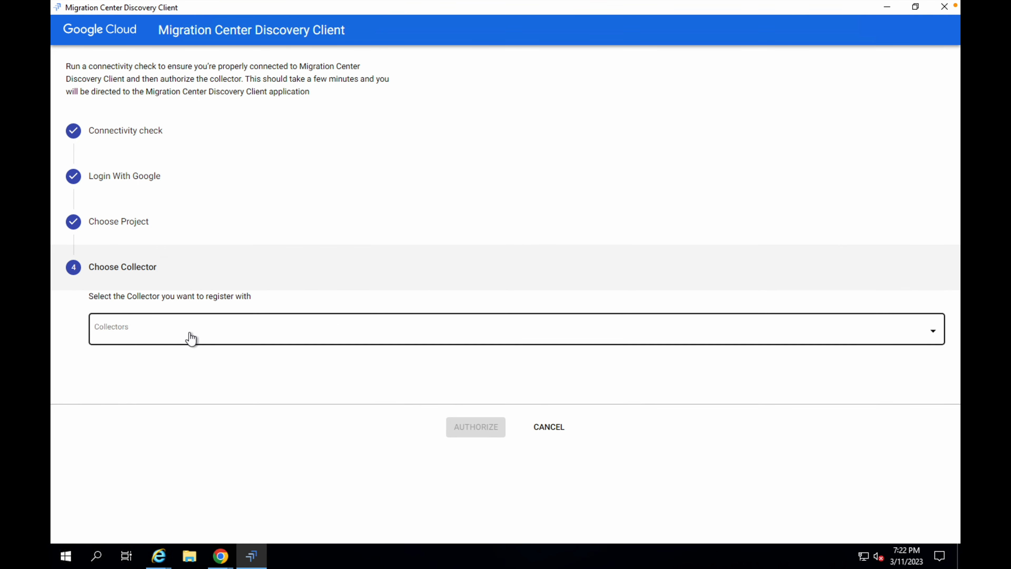
- Choose the mcc-lab-collector collector and authorize the discovery client
click(138, 337)
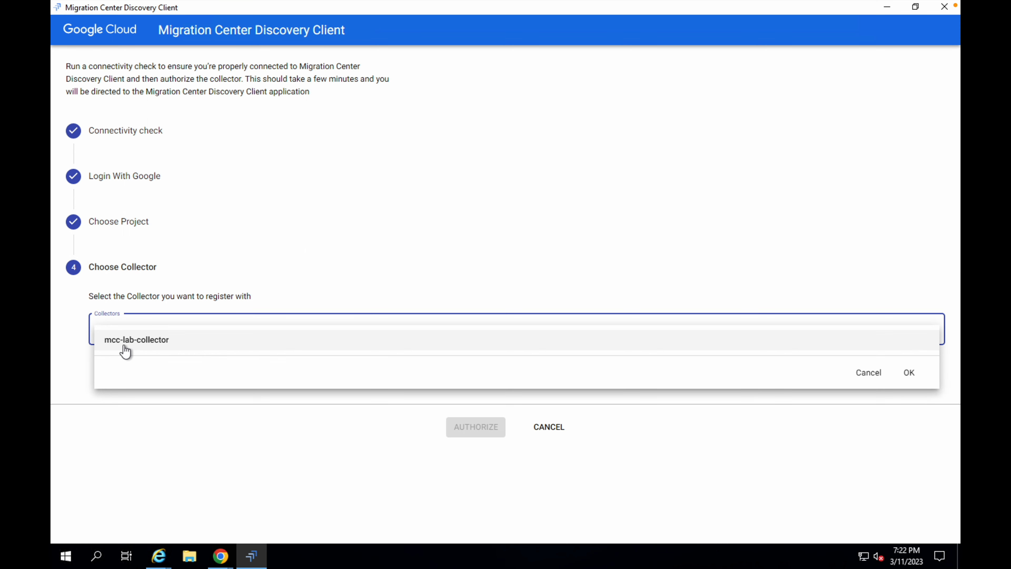
click(134, 345)
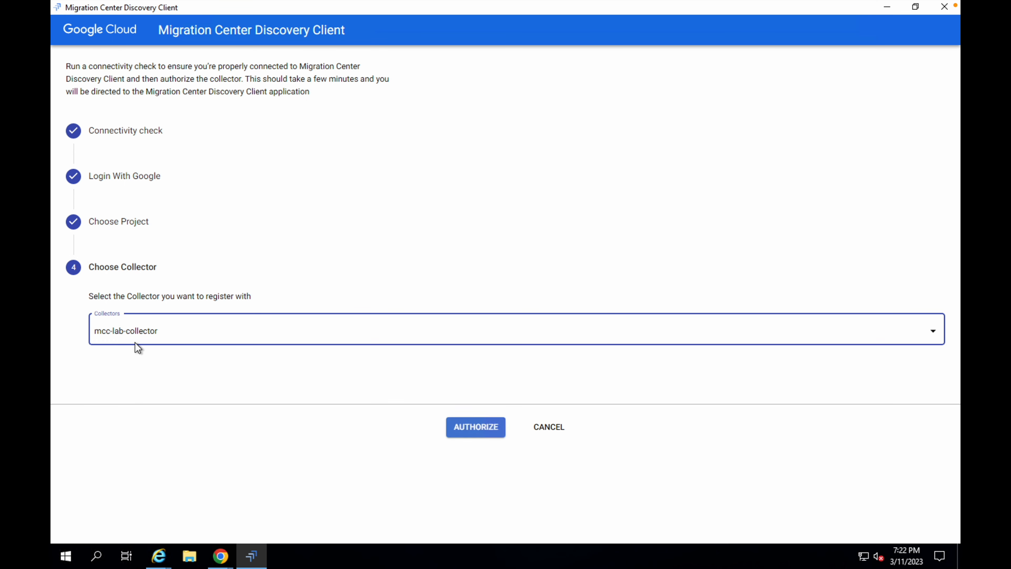
click(473, 431)
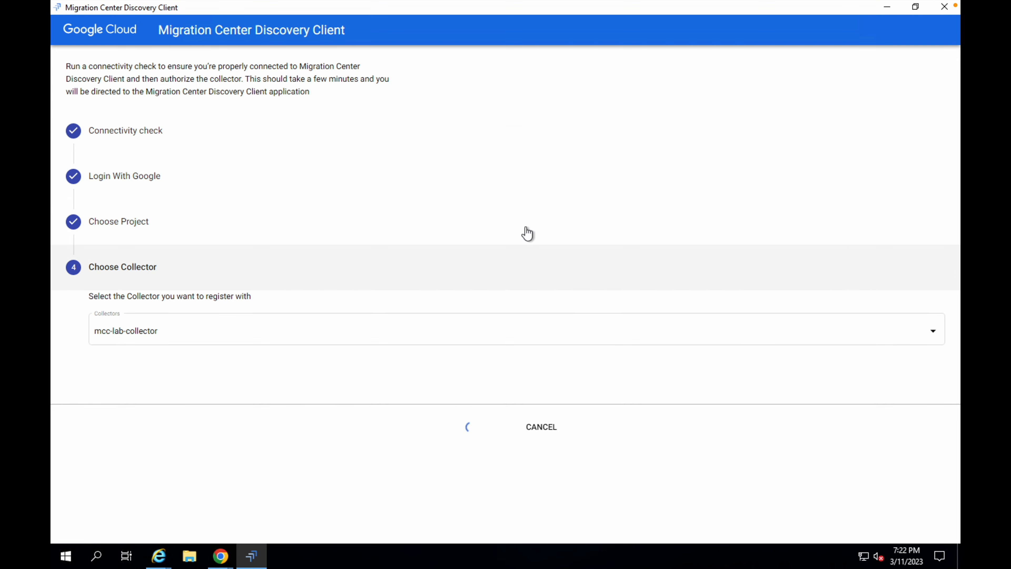
- Check lab progress for the data collector creation objective
key(ctrl+Left)
right_click(366, 274)
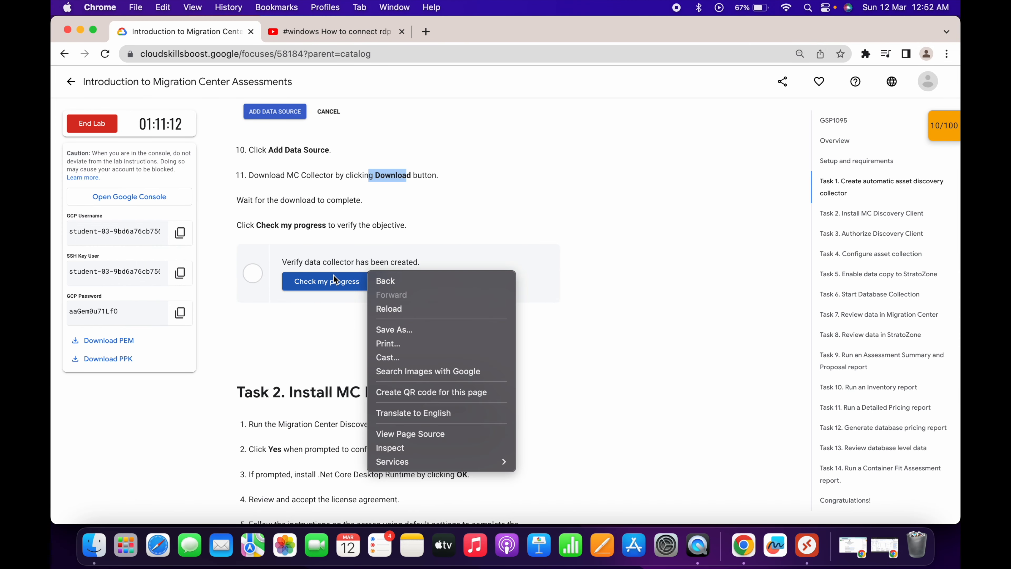
click(334, 280)
click(339, 282)
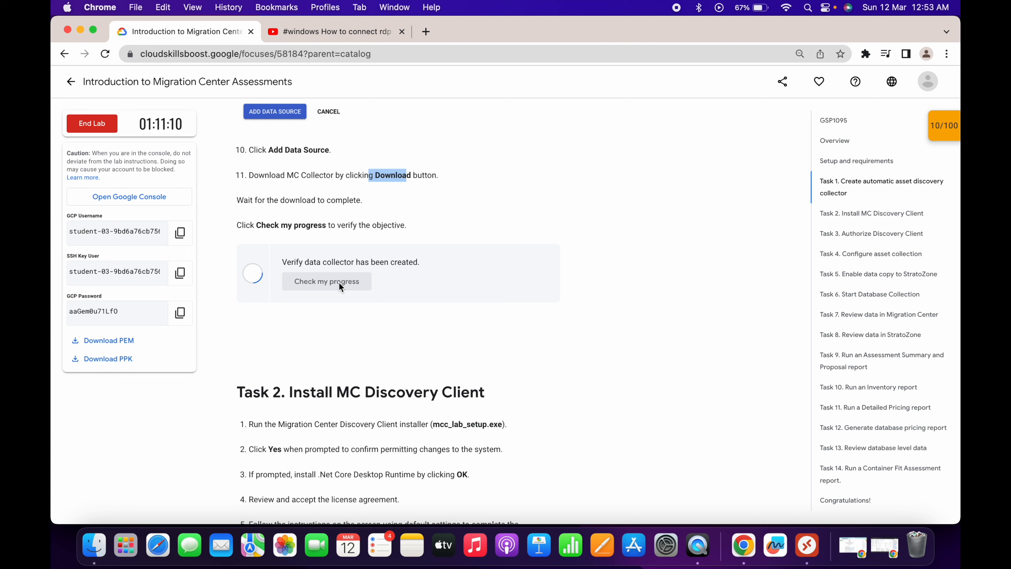
- Scroll to the Authorize Discovery Client task and check lab progress for the collector activation objective
scroll(339, 283, down, 20)
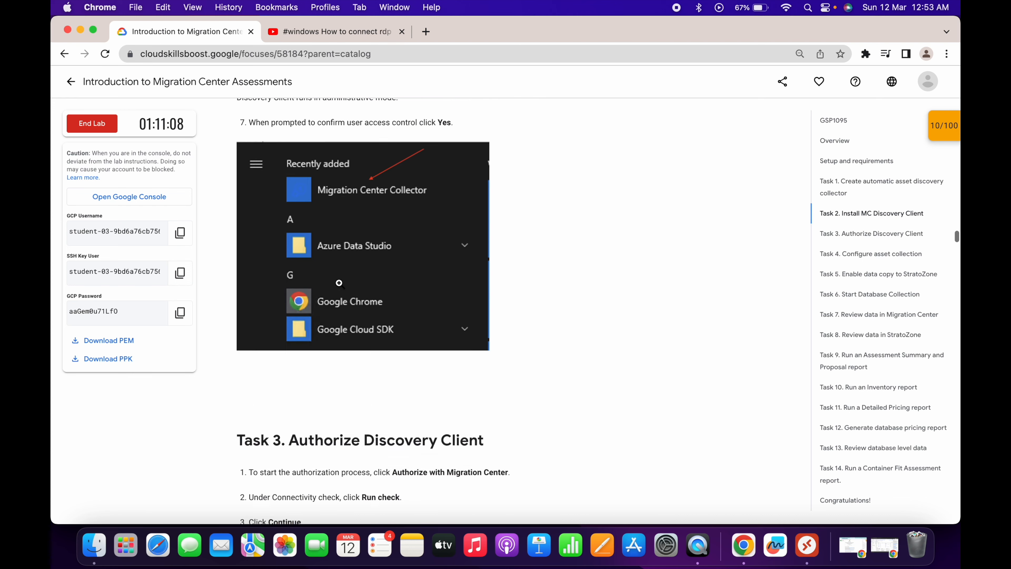
scroll(337, 282, down, 3)
scroll(372, 296, up, 10)
scroll(372, 319, down, 10)
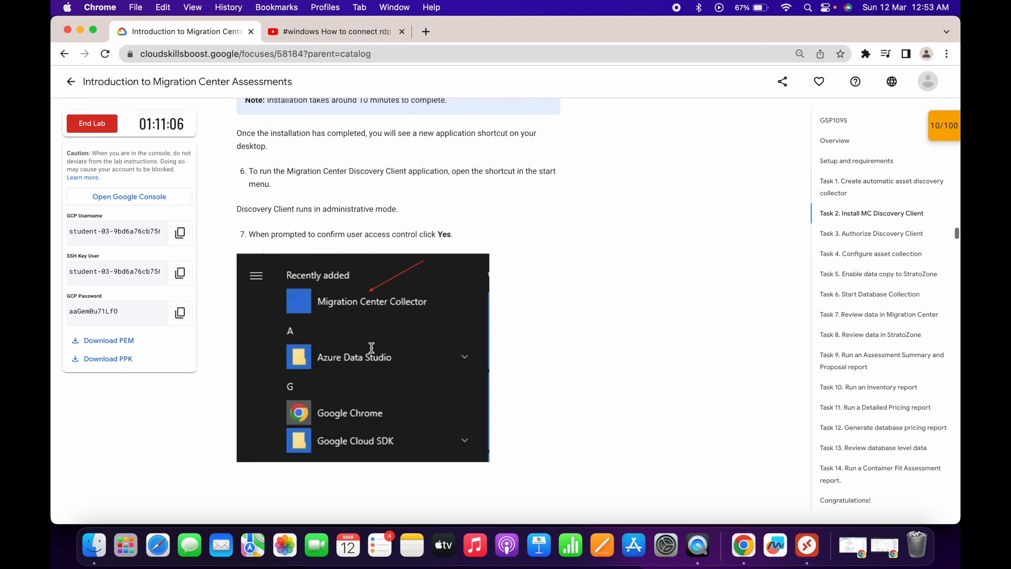
scroll(372, 349, down, 10)
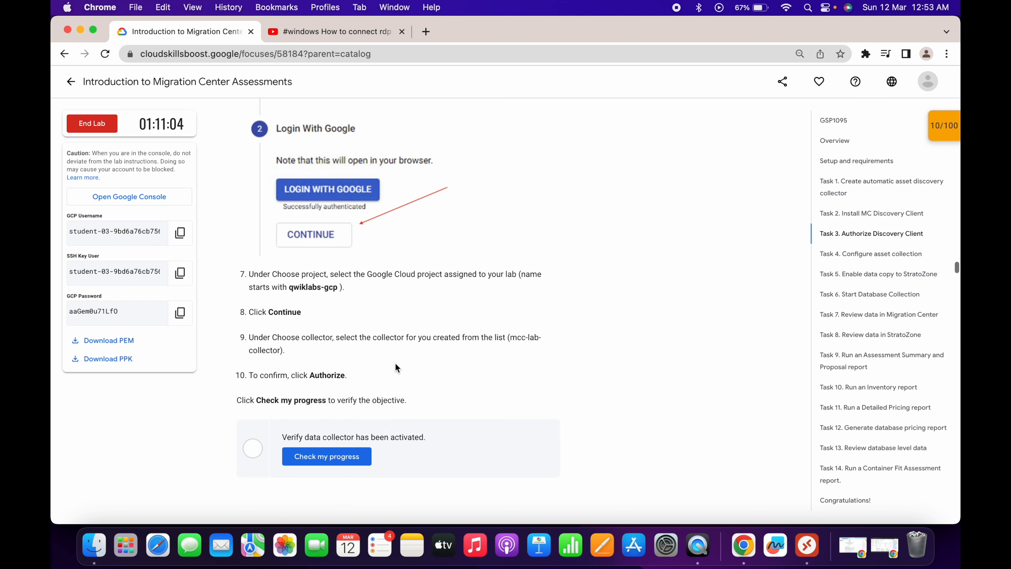
click(343, 461)
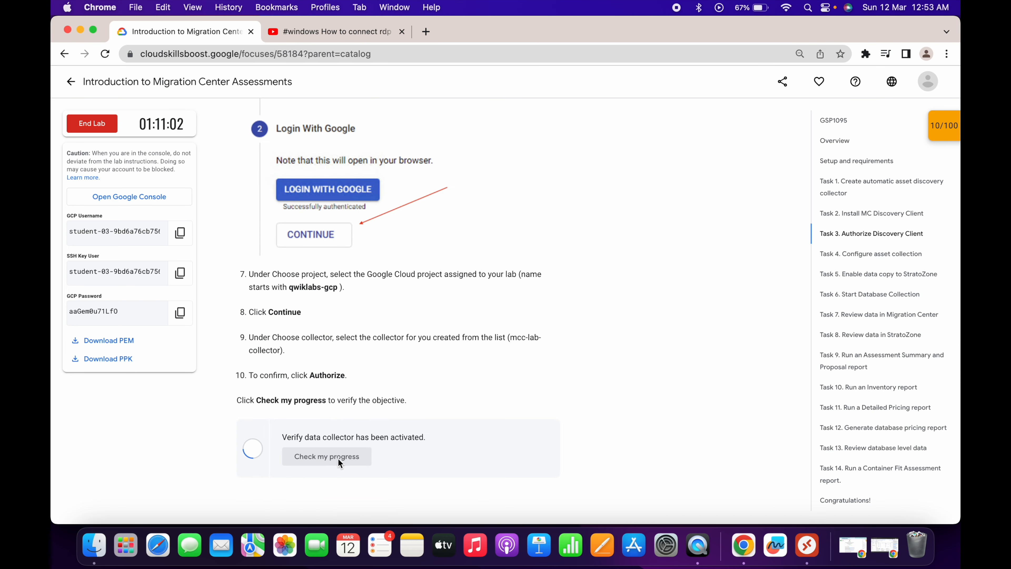
- Start adding credentials in the discovery client and configure the OS Scan method
scroll(338, 458, down, 5)
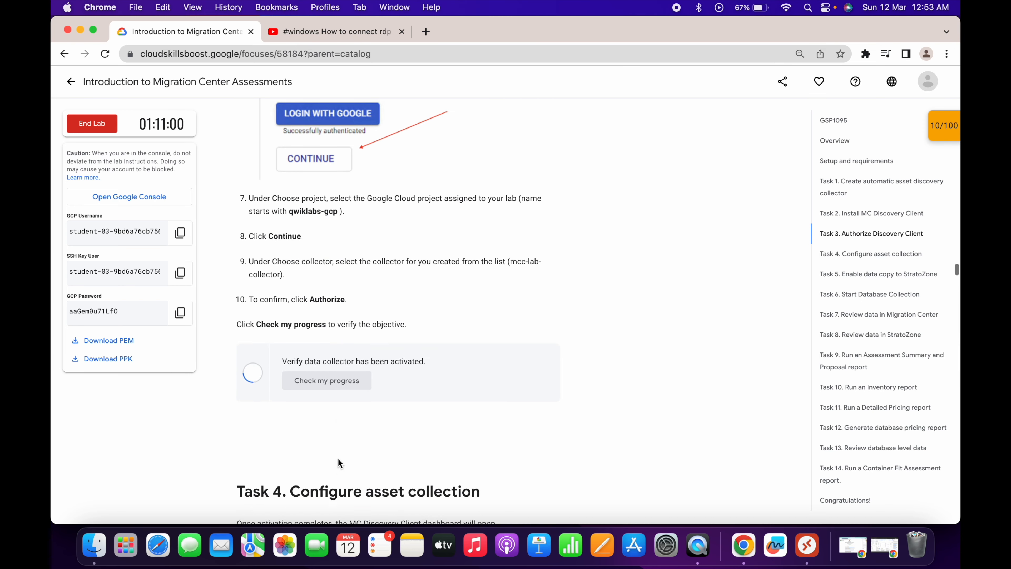
scroll(373, 321, down, 5)
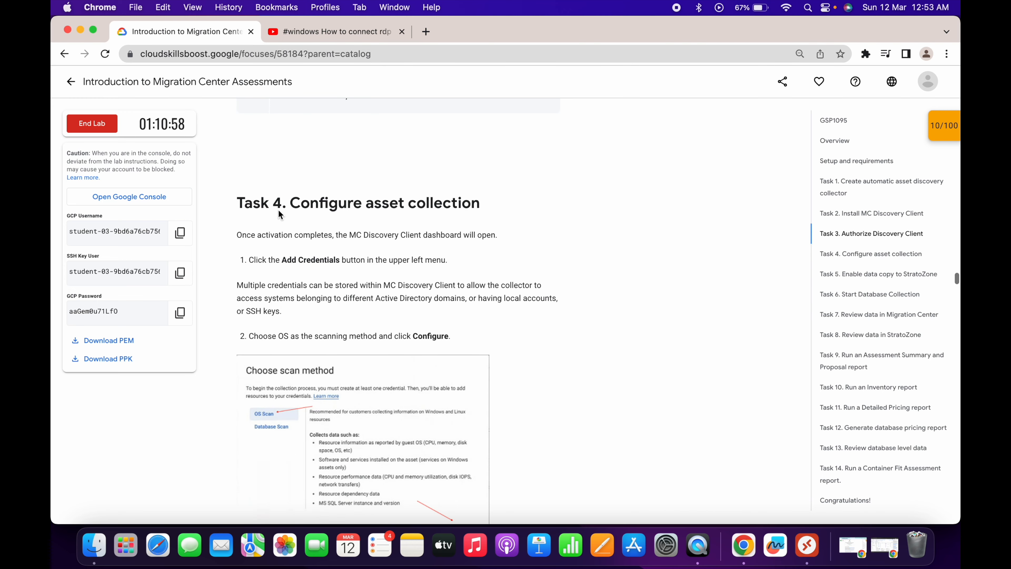
drag(232, 203, 490, 217)
scroll(494, 216, down, 5)
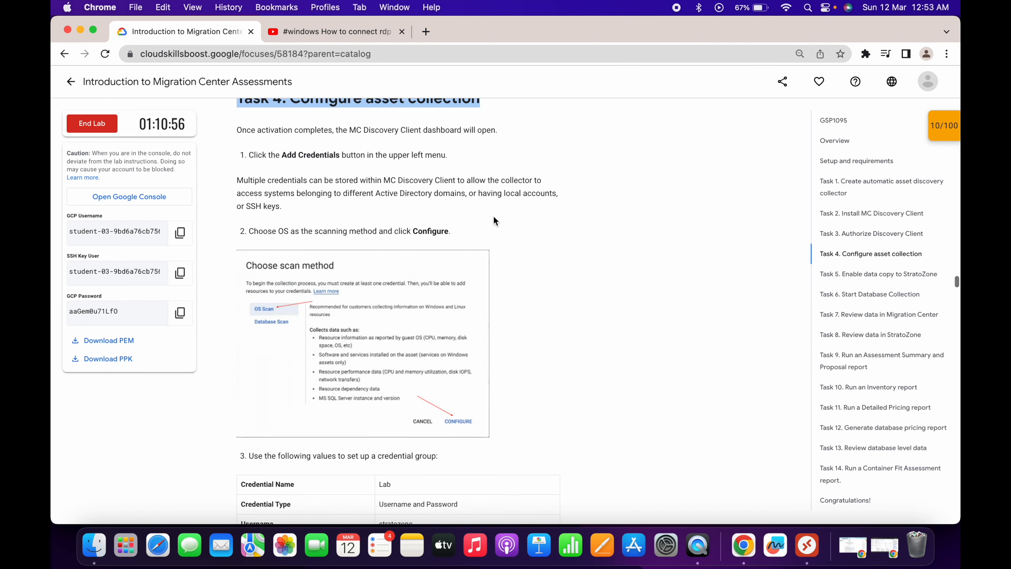
key(ctrl+Right)
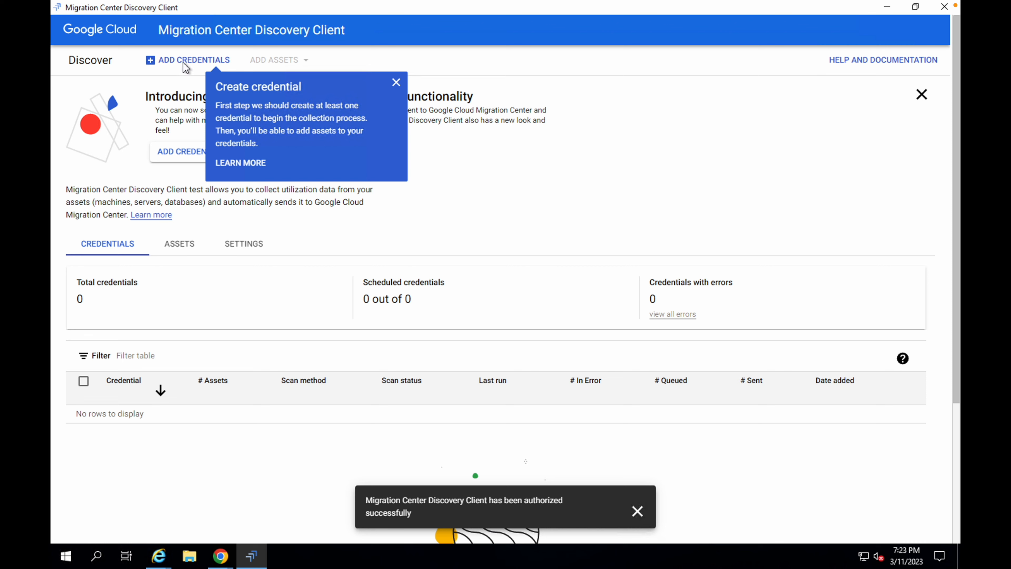
click(182, 61)
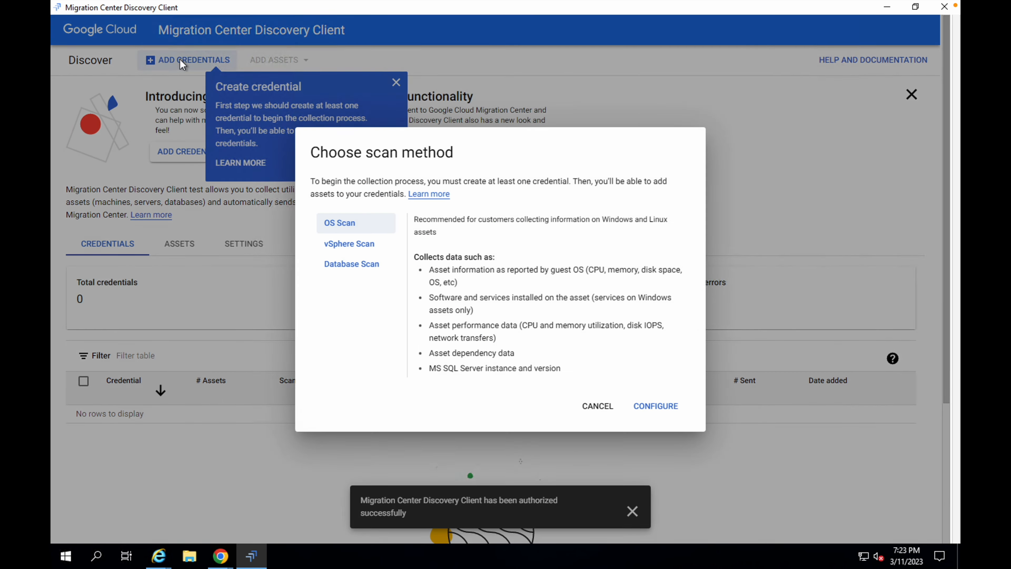
click(350, 222)
click(669, 410)
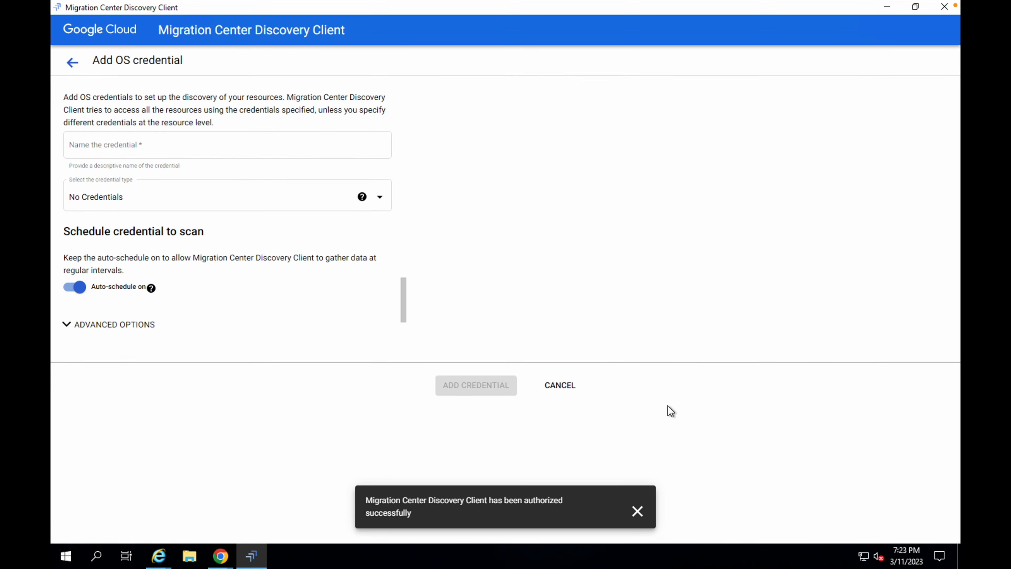
- Copy the credential name from the lab instructions and name the OS credential Lab
key(ctrl+Left)
scroll(357, 302, down, 1)
double_click(386, 307)
key(super+c)
key(ctrl+Right)
click(194, 146)
key(ctrl+v)
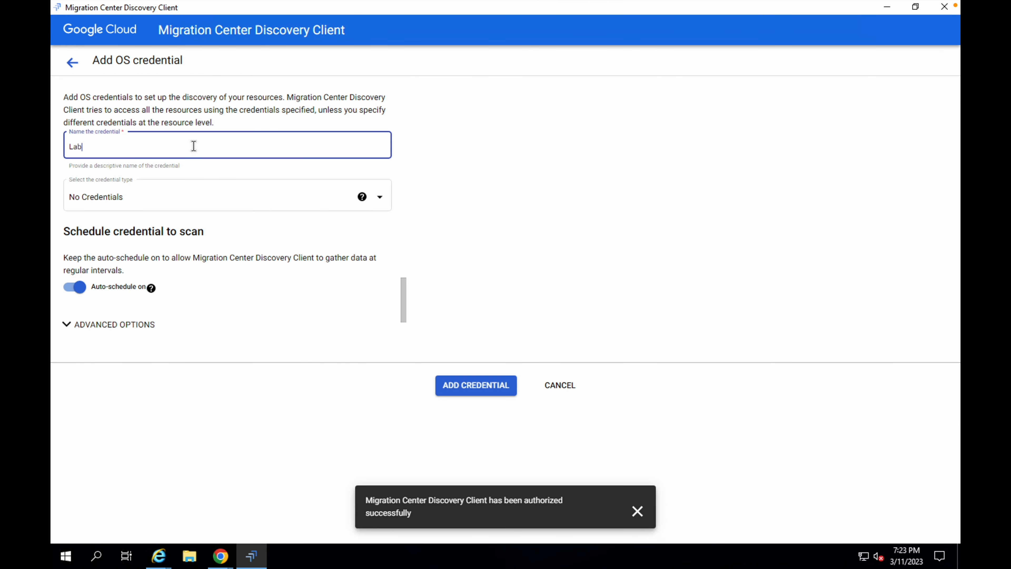
- Set the credential type to Username and Password and enter the username stratozone from the instructions
click(133, 205)
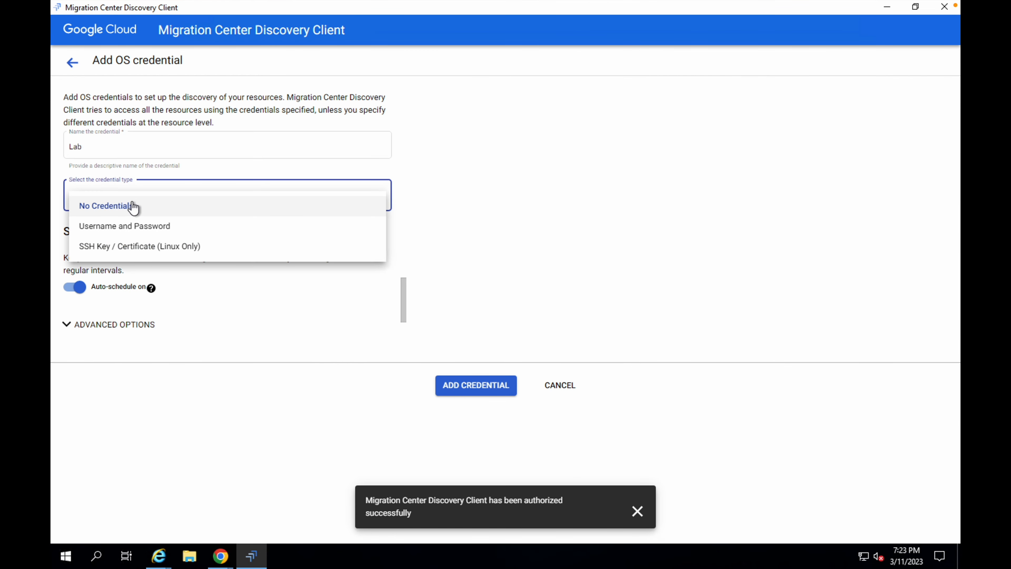
click(116, 227)
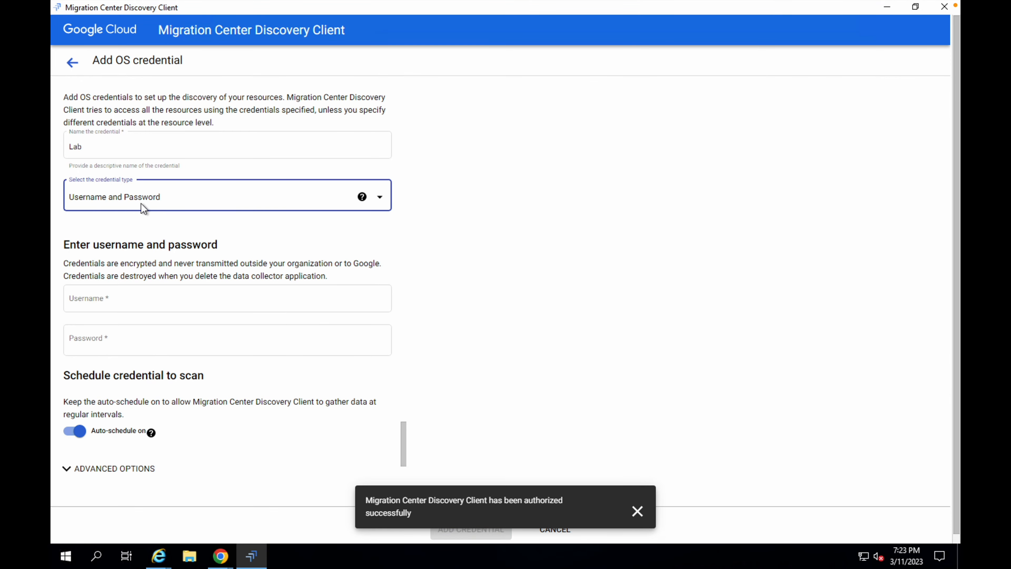
key(ctrl+Left)
double_click(386, 344)
key(super+c)
key(ctrl+Right)
click(140, 299)
key(super+v)
- Copy the password from the lab instructions into the credential's Password field and add the Lab credential
key(ctrl+Left)
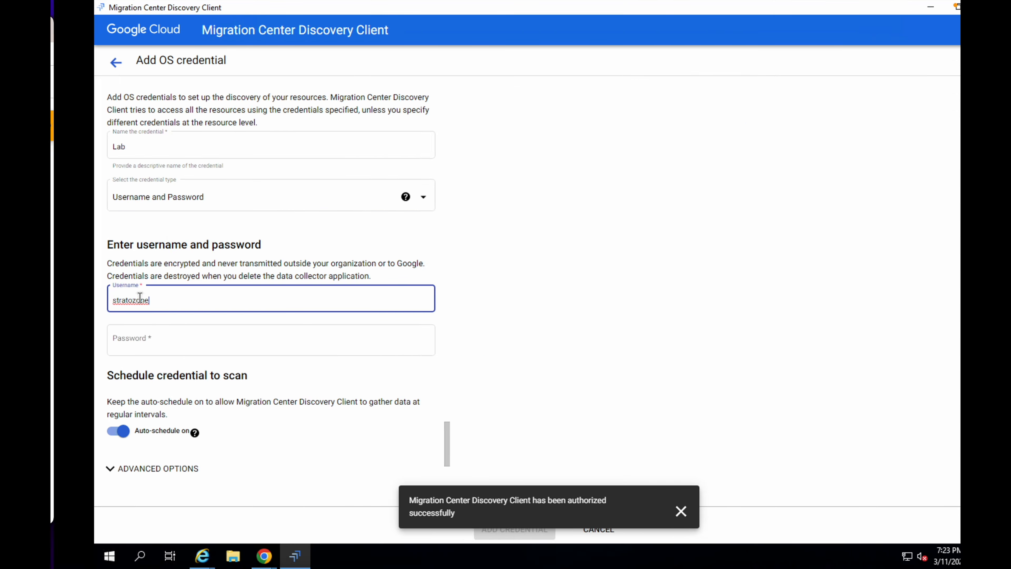
triple_click(396, 365)
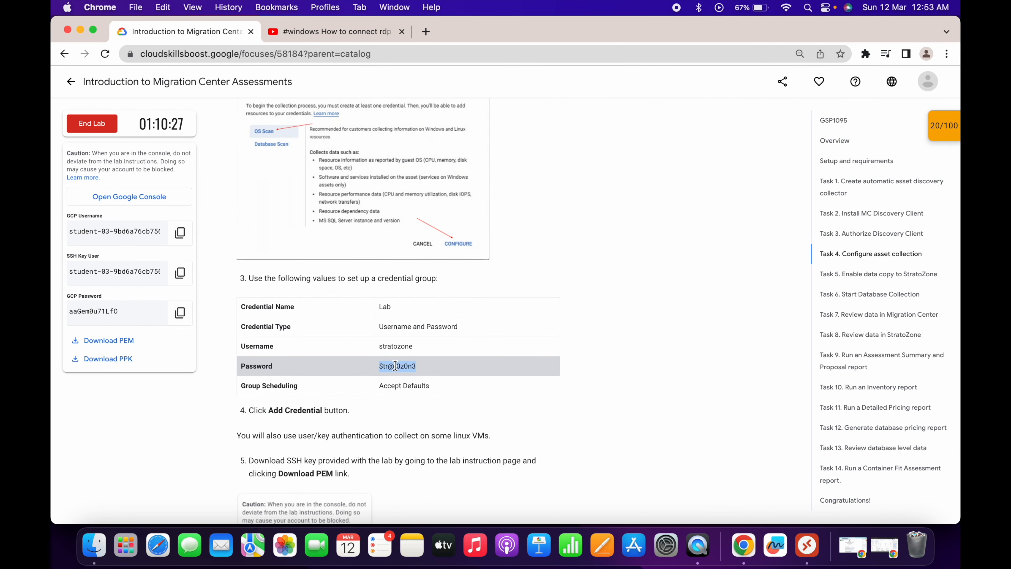
key(super+c)
key(ctrl+Right)
click(167, 343)
key(super+v)
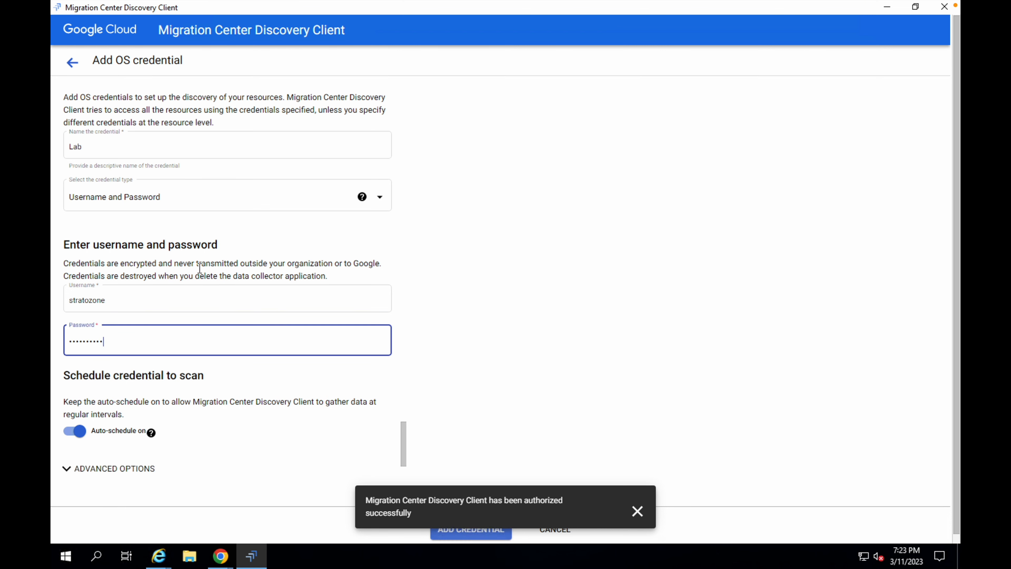
click(638, 512)
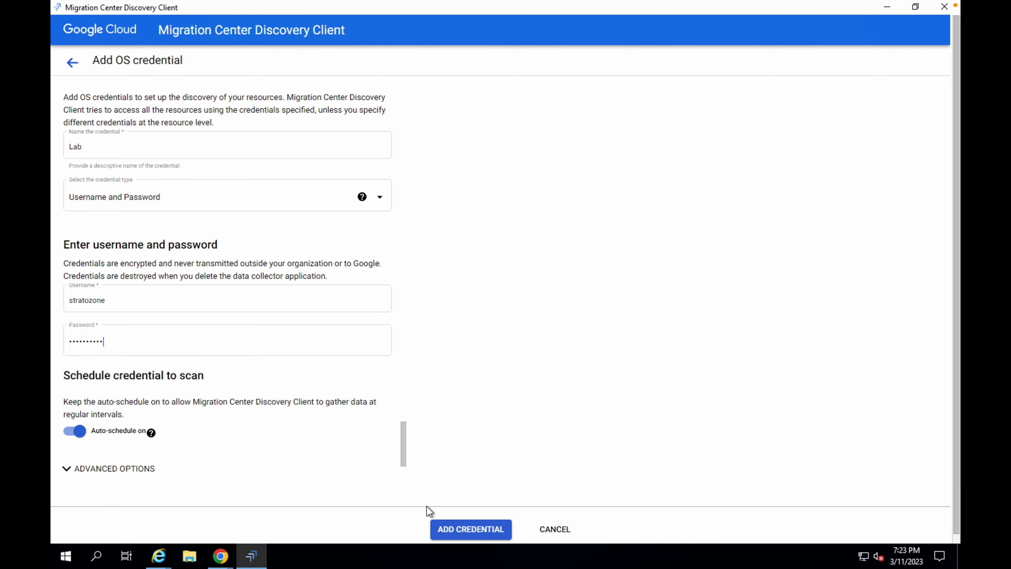
click(468, 530)
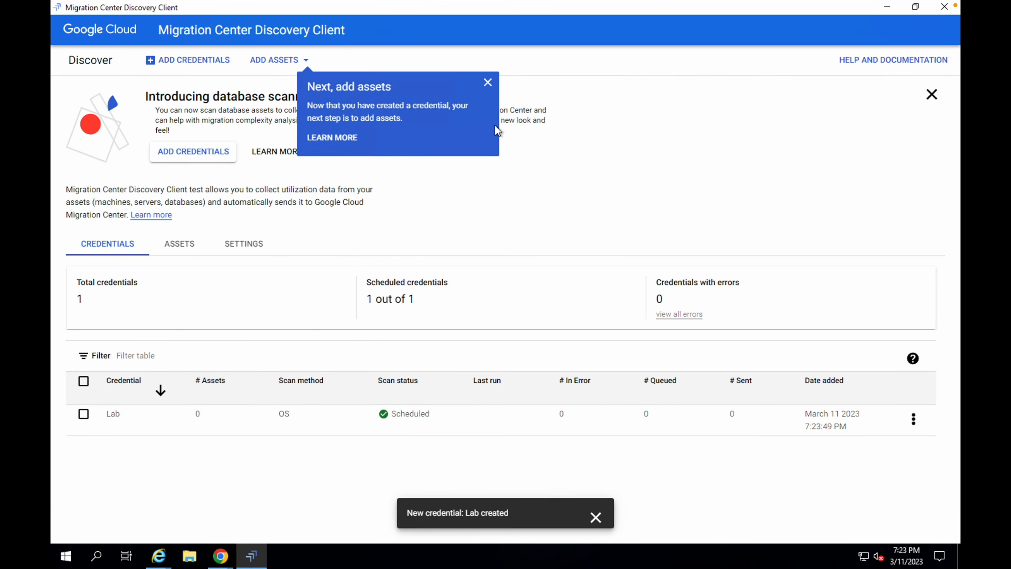
- Scroll the lab instructions to the steps for the SSH key credential
key(ctrl+Left)
scroll(460, 244, down, 3)
scroll(421, 268, down, 1)
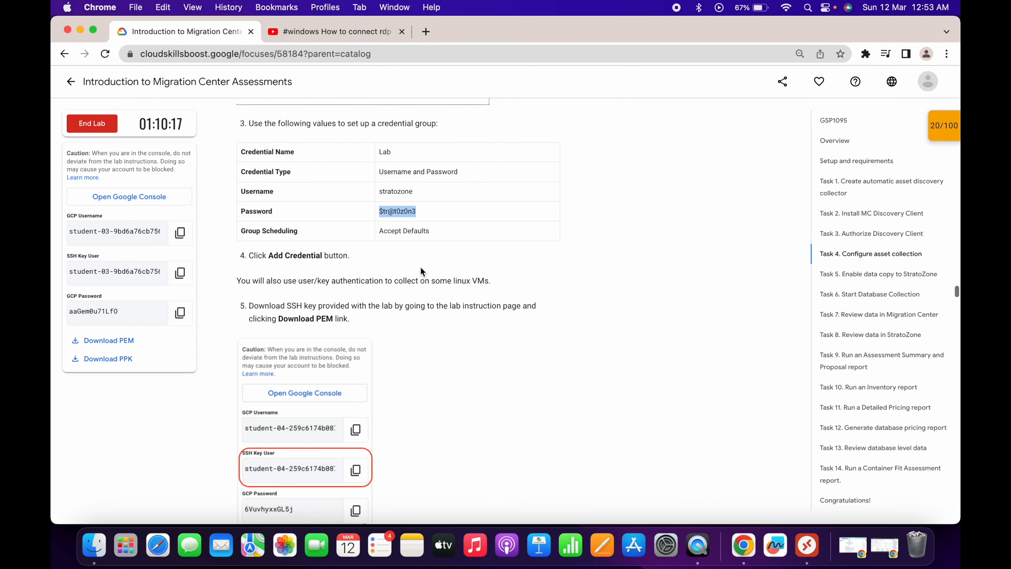
scroll(446, 255, down, 3)
key(ctrl+Right)
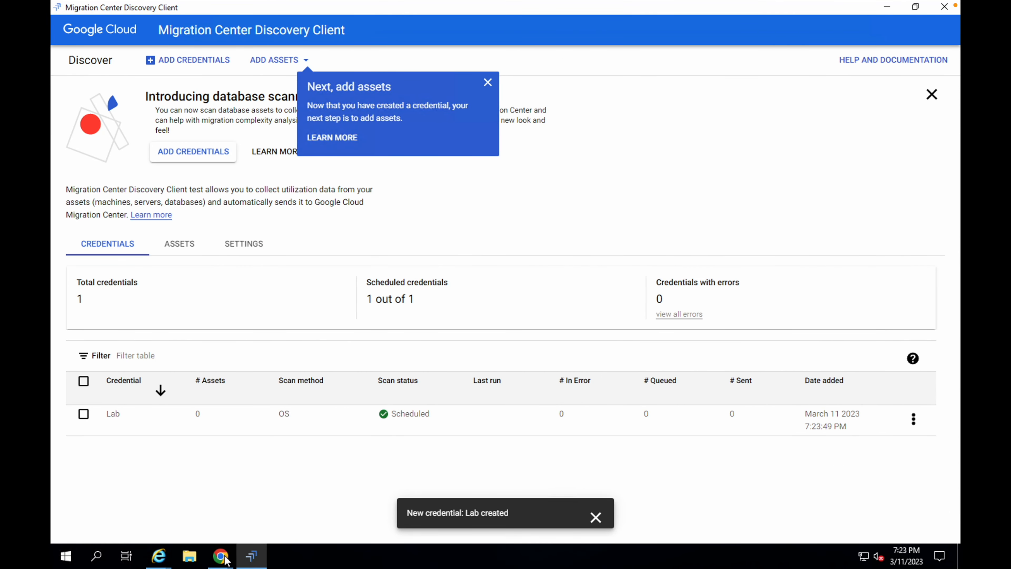
- Download the PEM key file from the lab page in the VM's browser
mouse_move(225, 562)
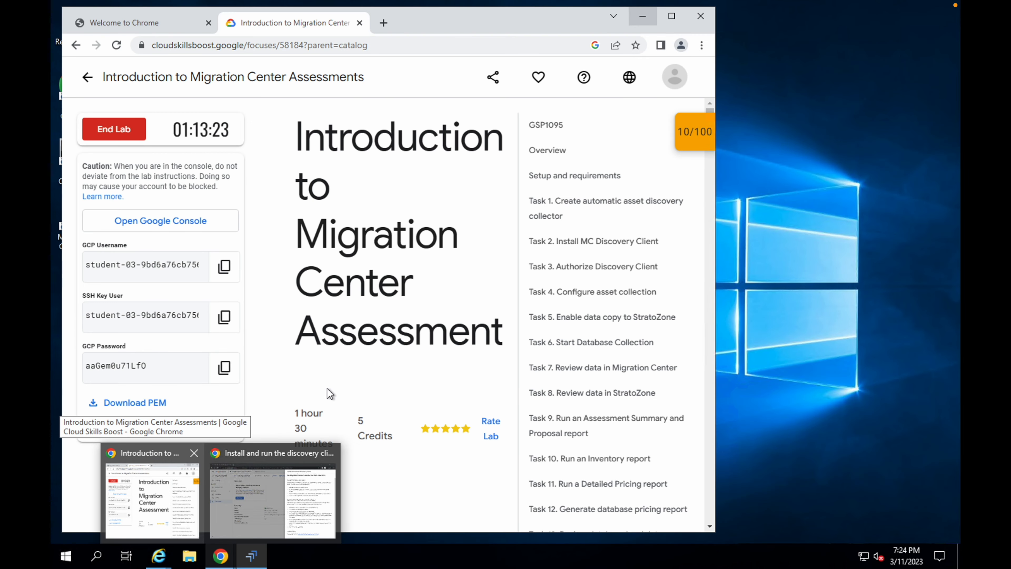
click(150, 505)
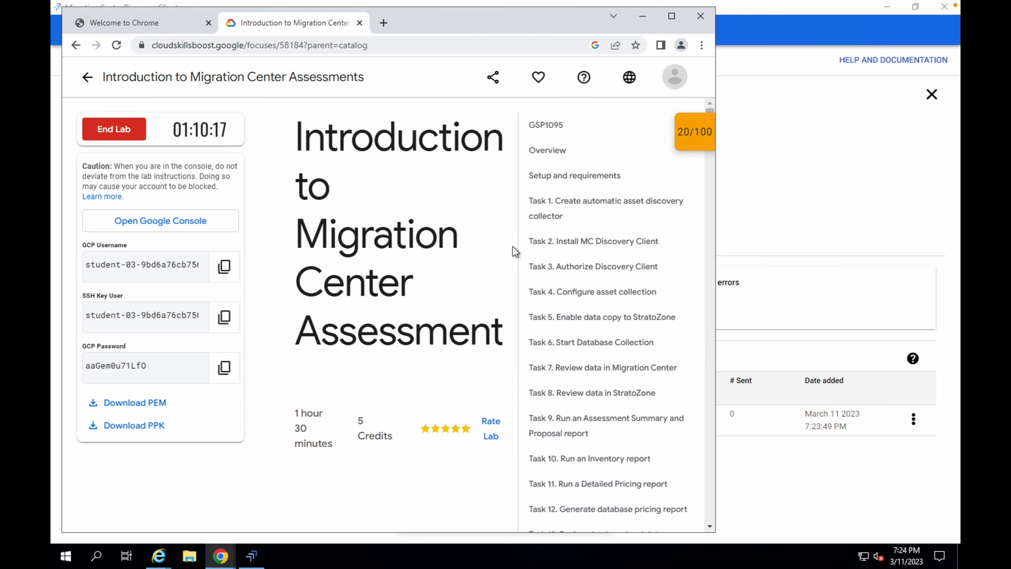
click(146, 404)
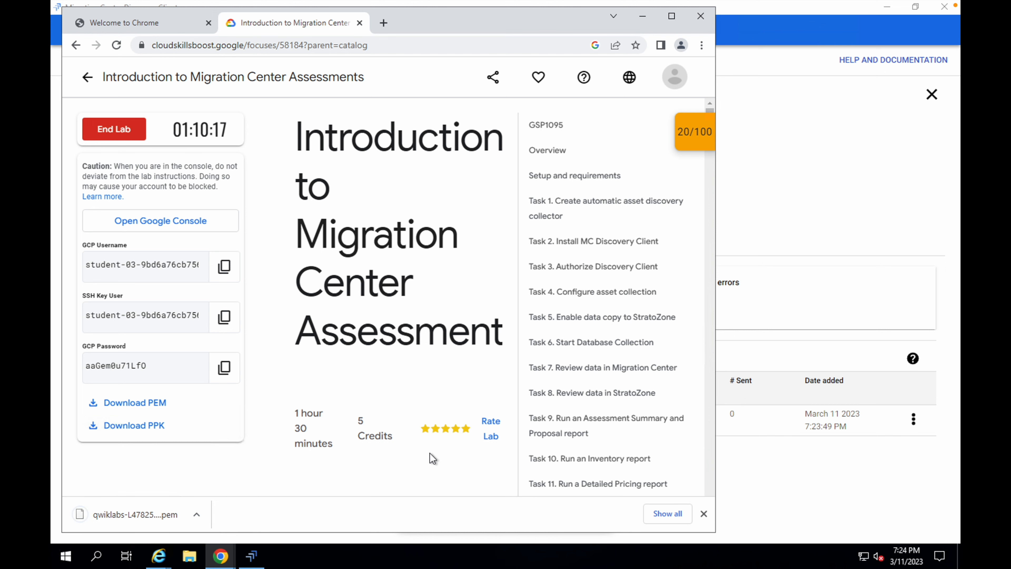
click(815, 179)
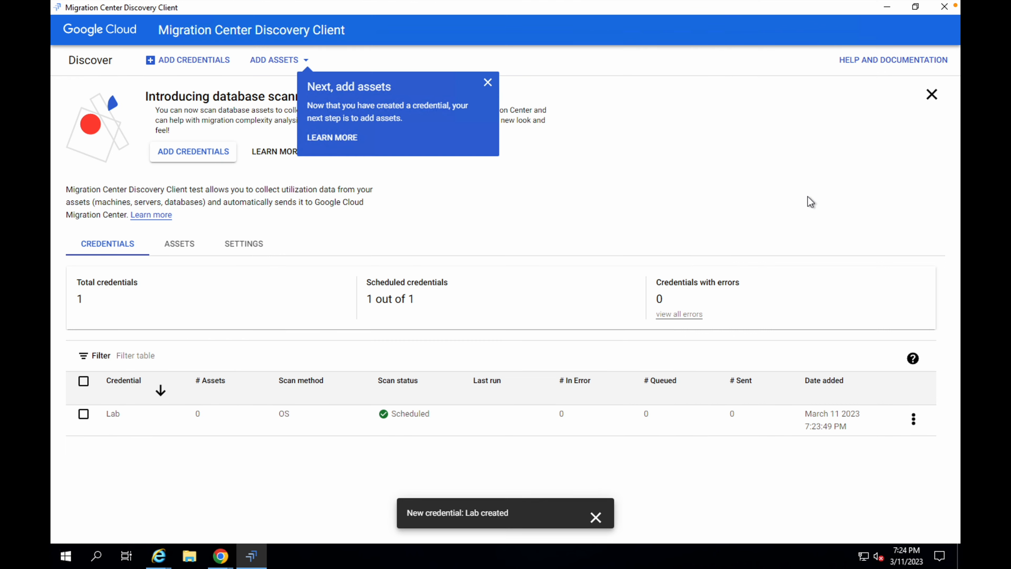
click(220, 557)
- Start adding another credential in the discovery client using the OS Scan method
key(ctrl+Left)
scroll(445, 361, down, 5)
scroll(444, 360, down, 2)
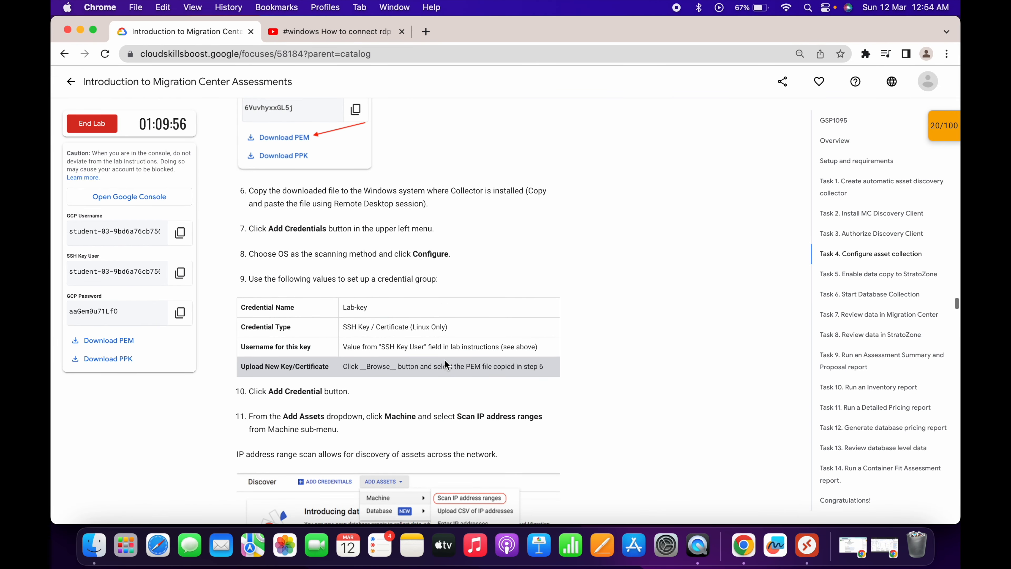
drag(267, 240, 326, 240)
key(ctrl+Right)
click(254, 556)
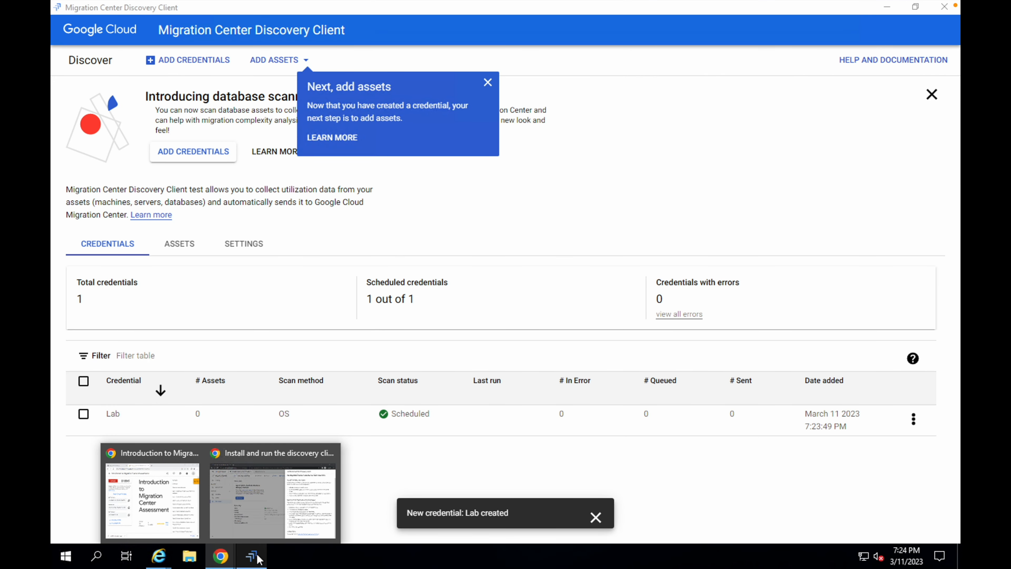
click(176, 61)
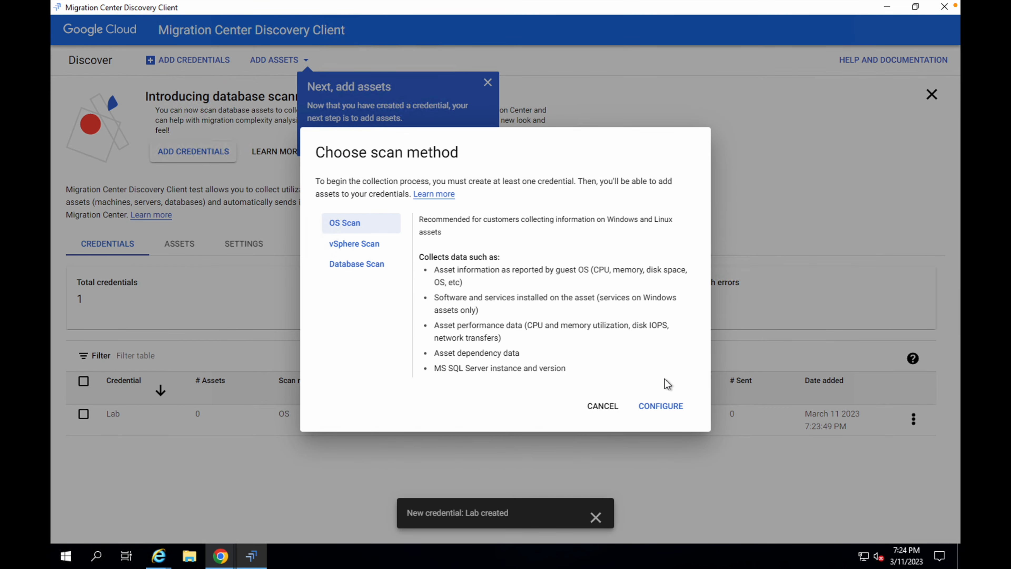
click(670, 407)
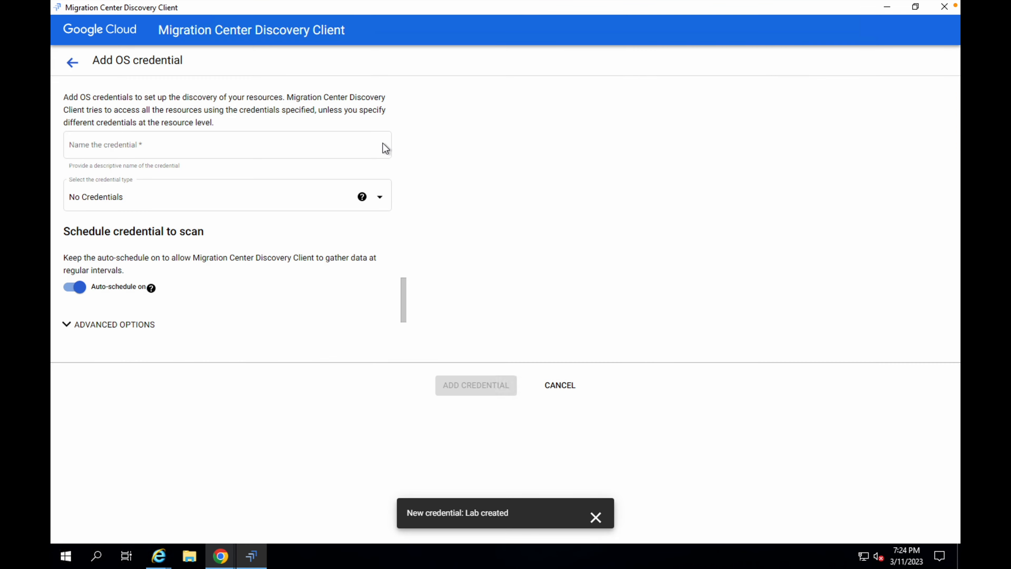
- Copy the credential name from the lab instructions and name the new credential Lab-key
key(ctrl+Left)
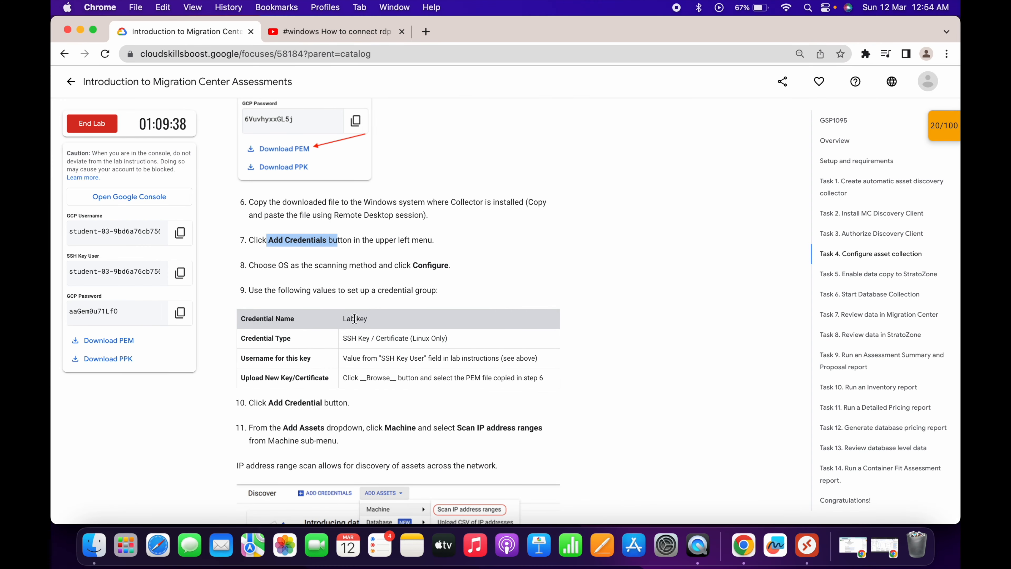
click(355, 319)
triple_click(355, 319)
key(ctrl+Right)
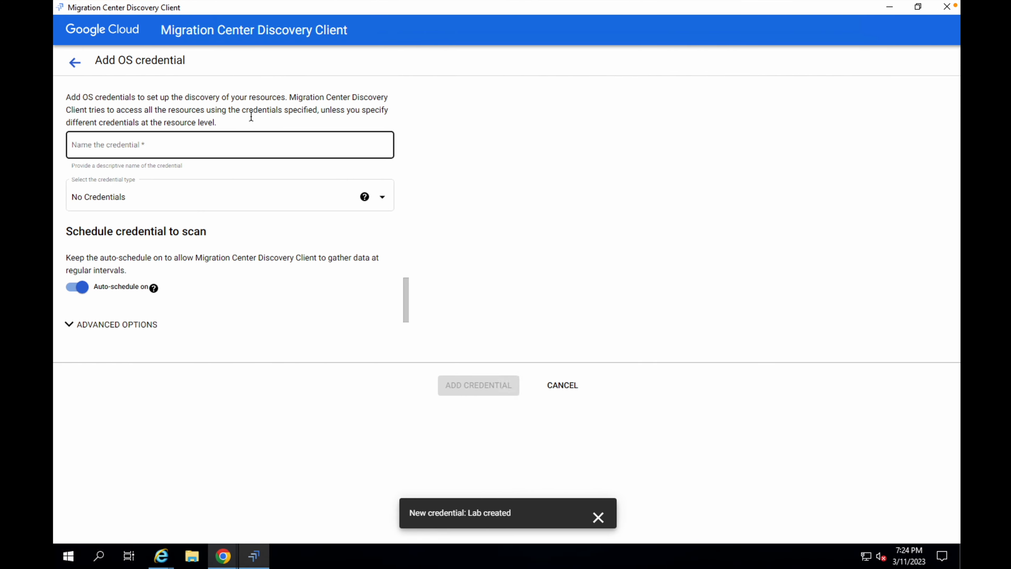
click(214, 139)
key(ctrl+v)
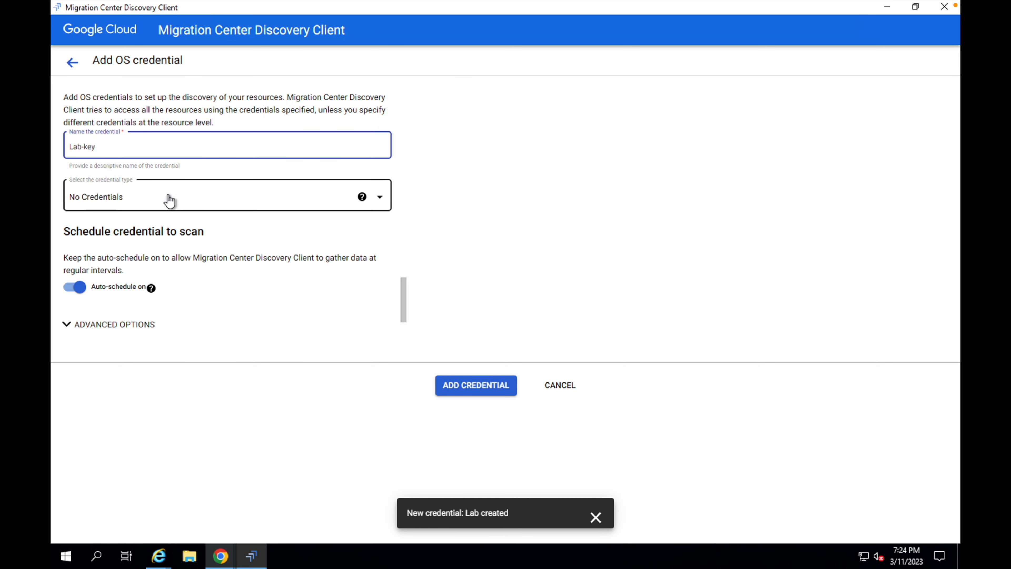
- Set the credential type to SSH Key / Certificate (Linux Only) and paste the lab's SSH Key User as the key's username
click(171, 201)
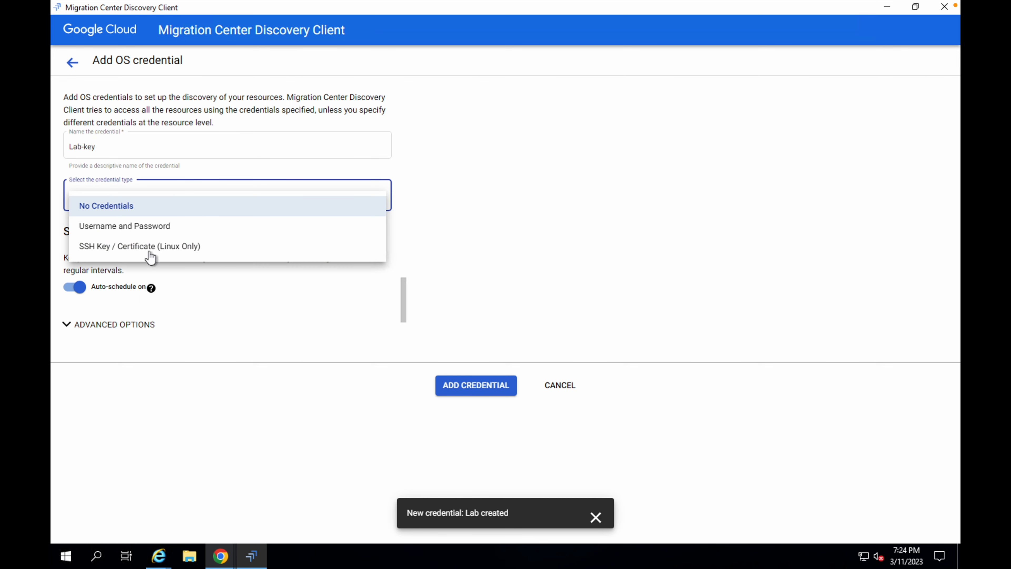
click(122, 247)
scroll(254, 281, down, 1)
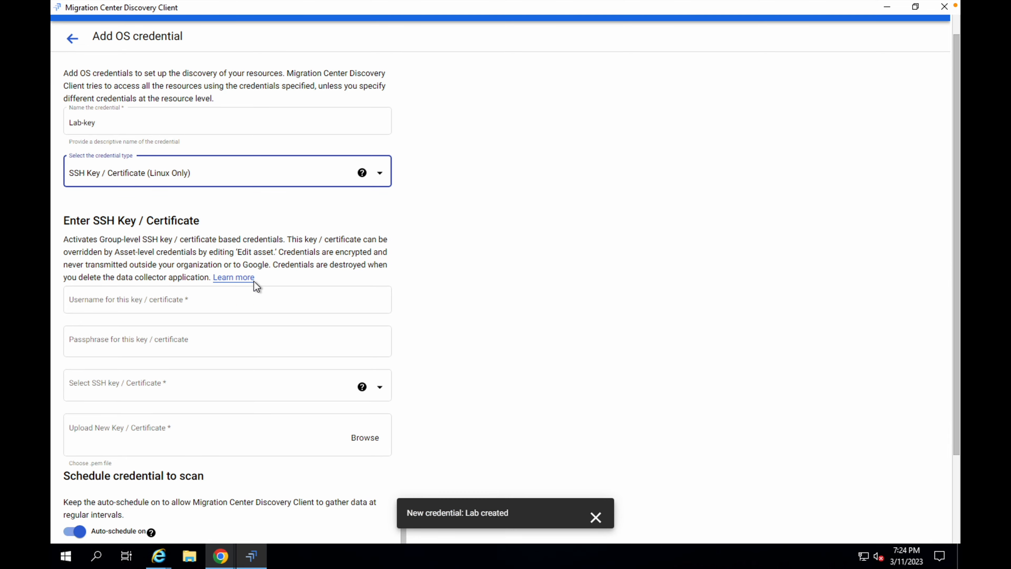
click(144, 289)
key(ctrl+Left)
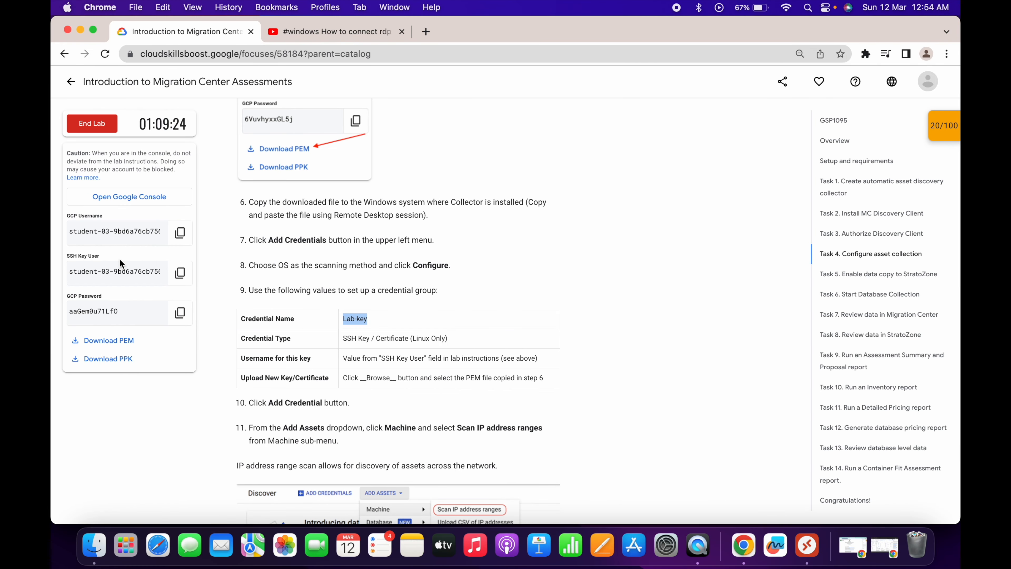
click(181, 278)
key(ctrl+Right)
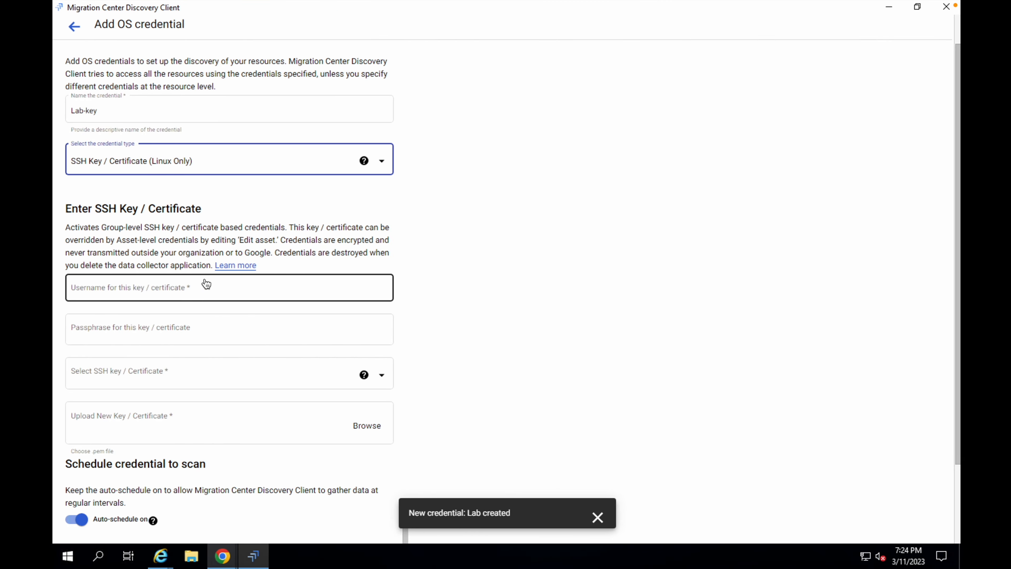
click(175, 287)
key(ctrl+v)
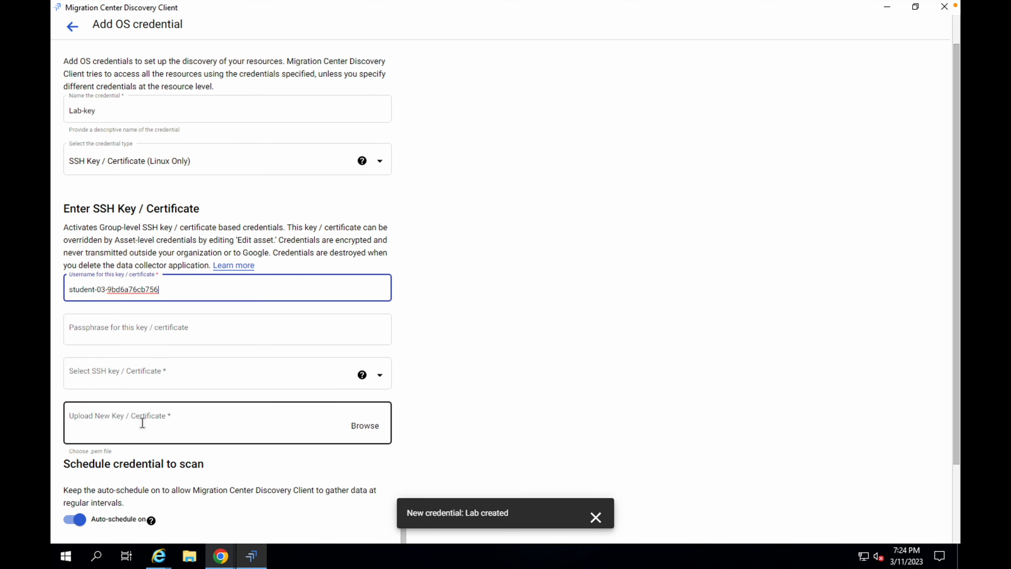
key(ctrl+Left)
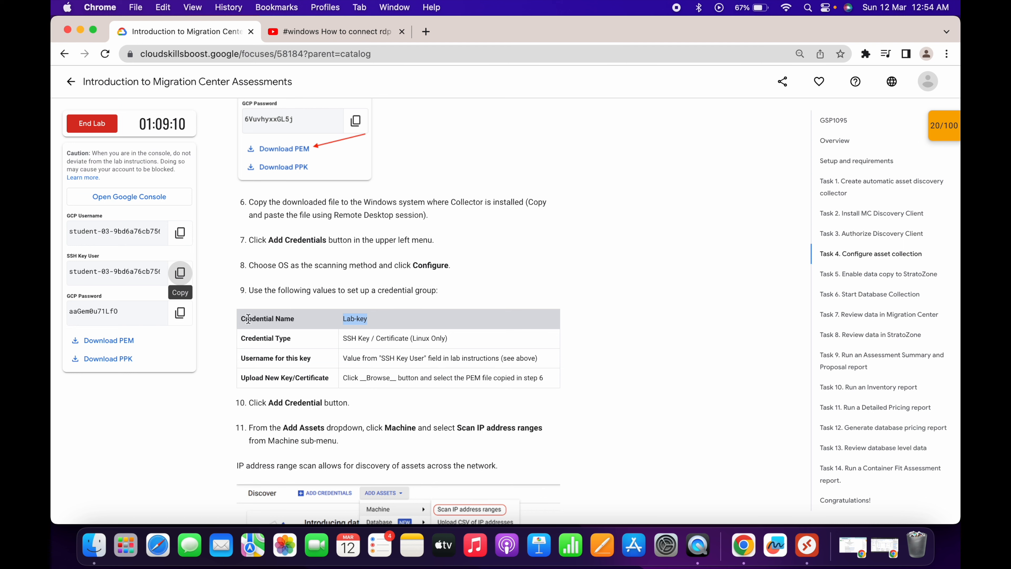
key(ctrl+Right)
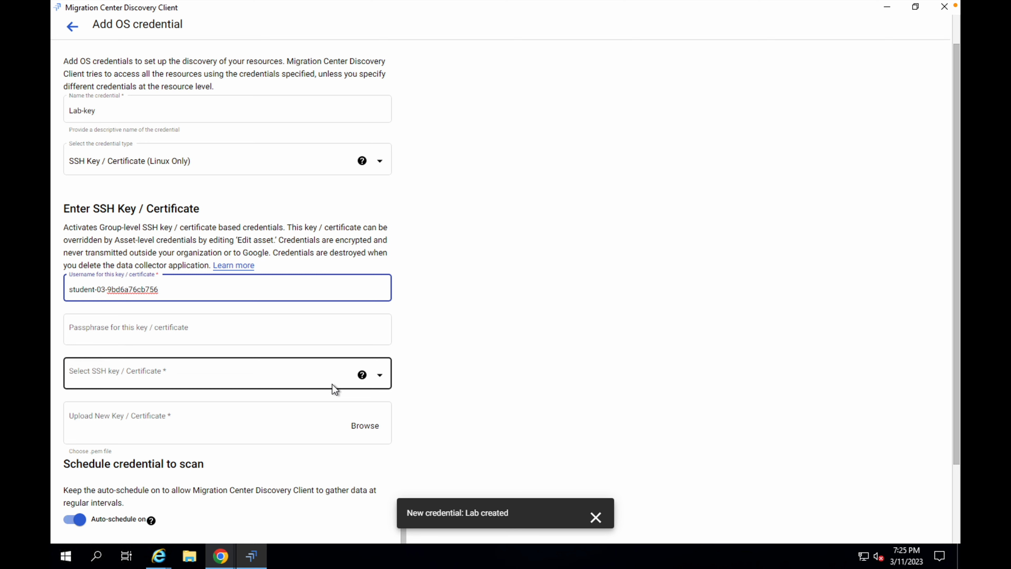
mouse_move(225, 557)
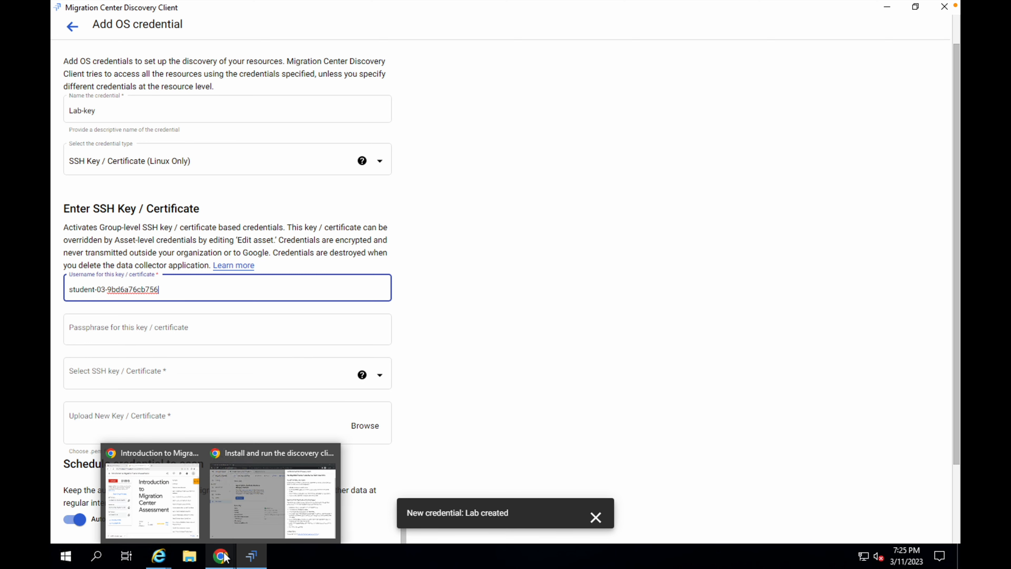
click(172, 513)
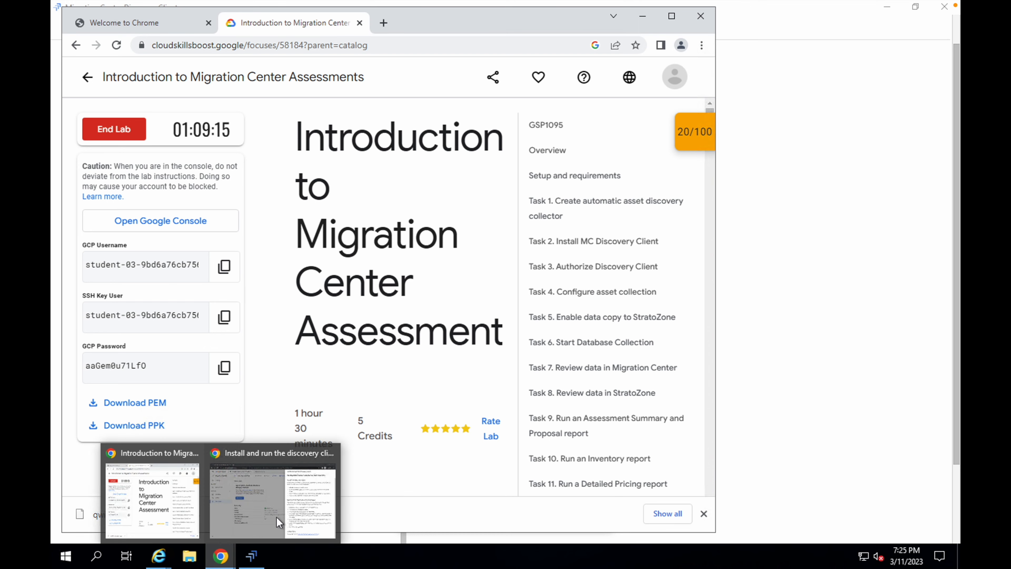
click(252, 555)
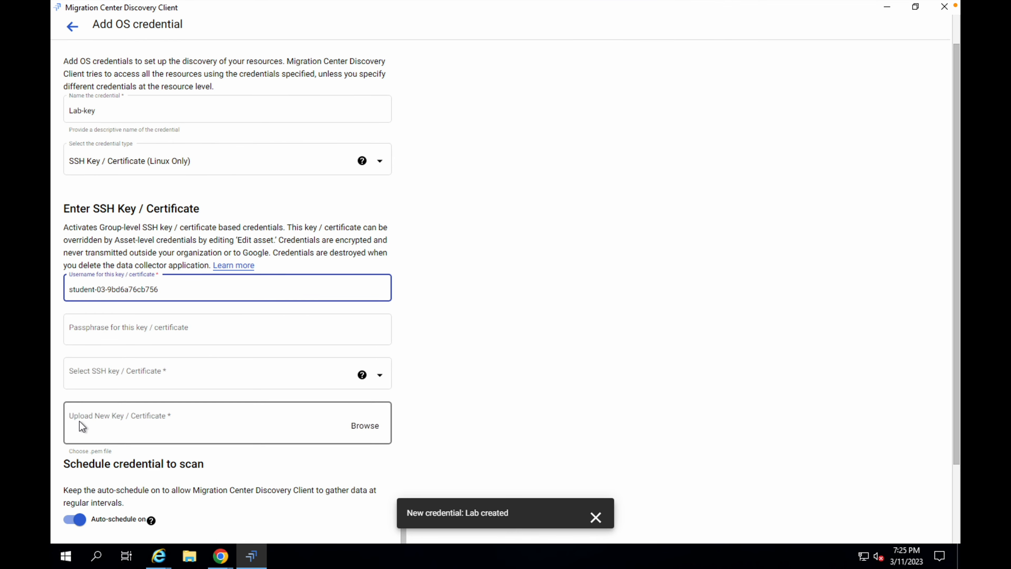
- Upload qwiklabs-L47825679.pem from Downloads as the new key and add the Lab-key credential
click(358, 427)
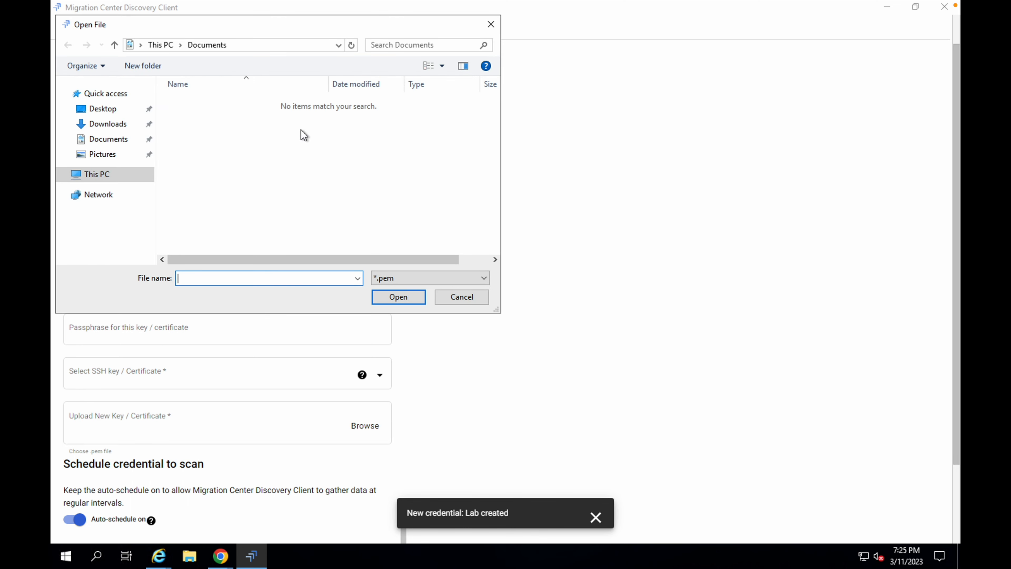
click(115, 127)
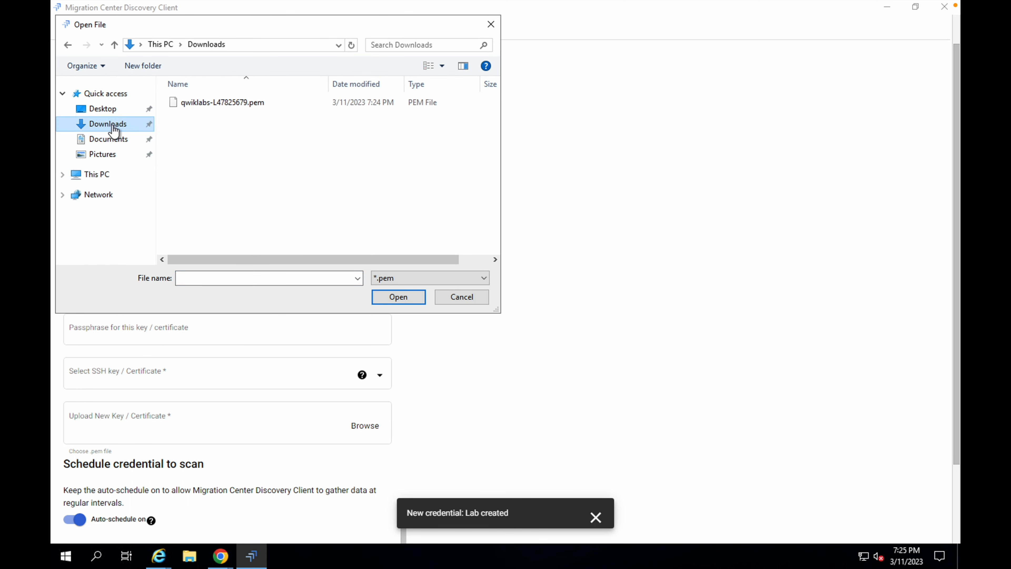
click(200, 105)
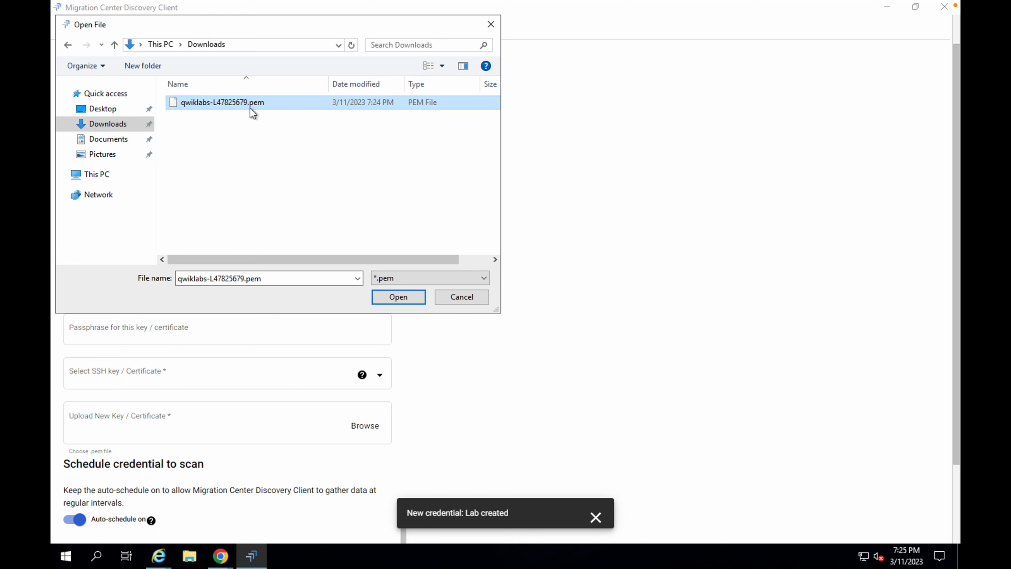
click(413, 299)
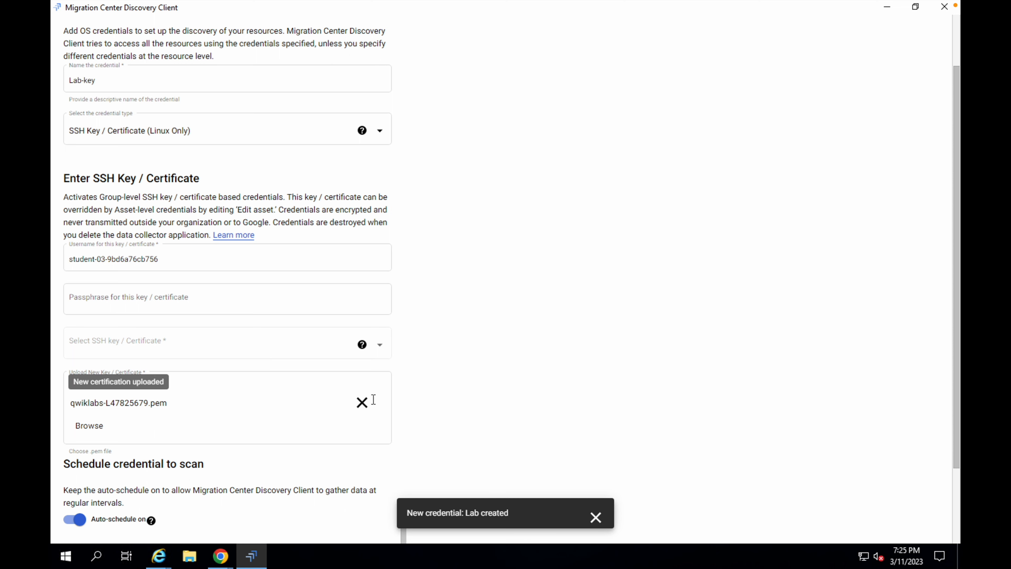
scroll(545, 442, down, 2)
scroll(546, 440, down, 1)
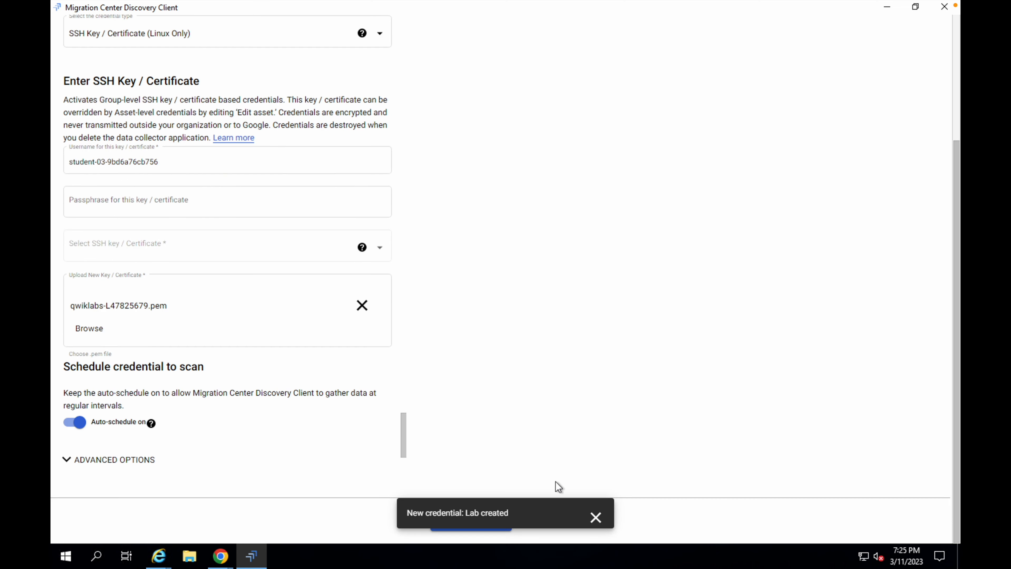
click(596, 518)
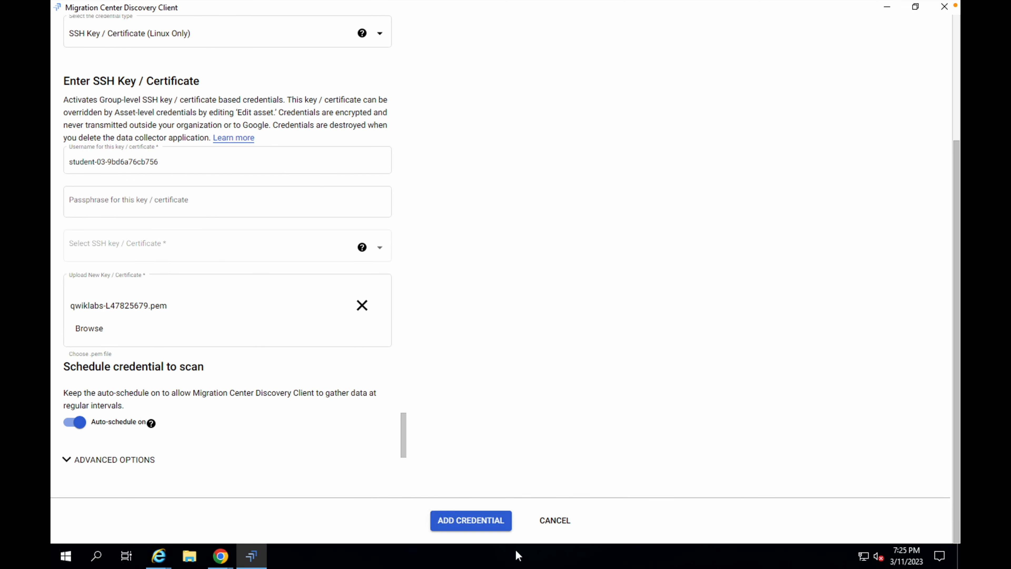
click(470, 525)
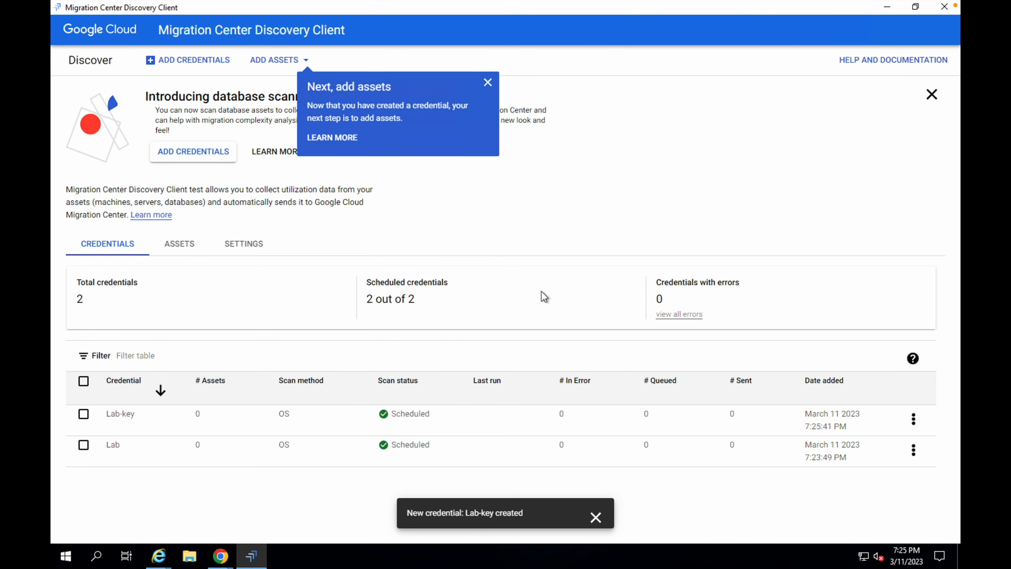
- Start a machine IP address range scan from the assets options, agreeing to the scan warning
key(ctrl+Left)
scroll(403, 295, down, 3)
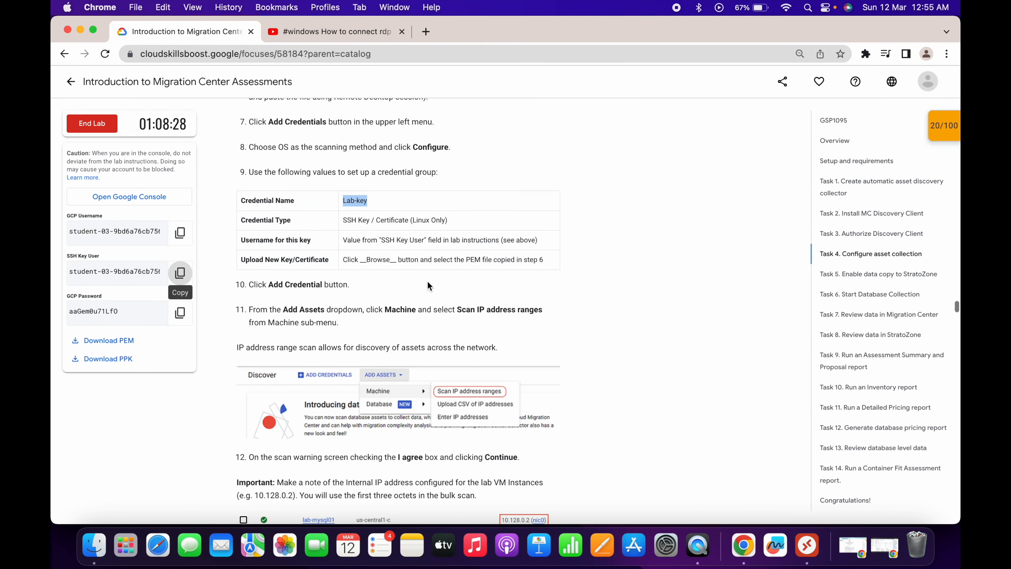
scroll(403, 264, down, 3)
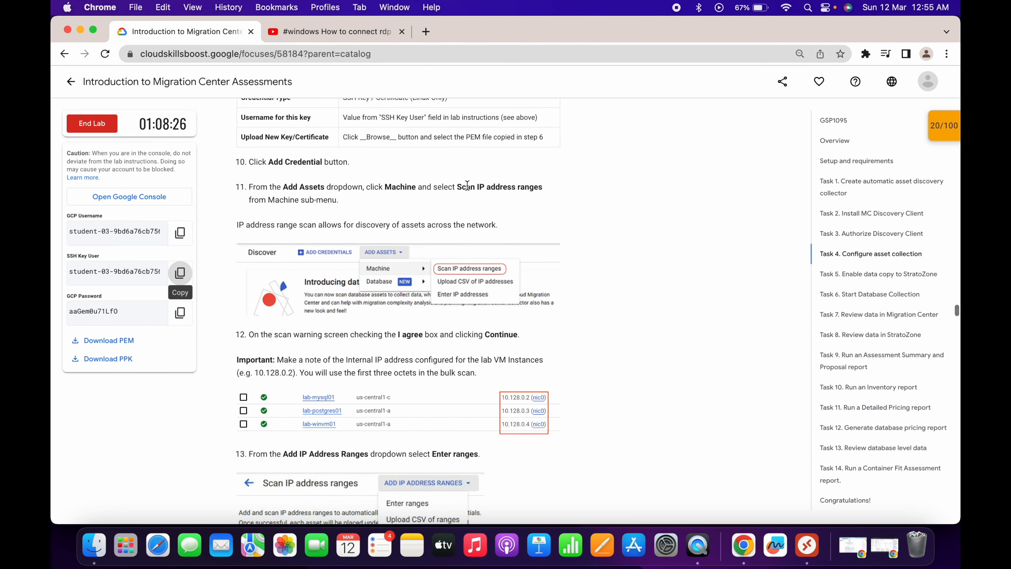
drag(457, 187, 526, 192)
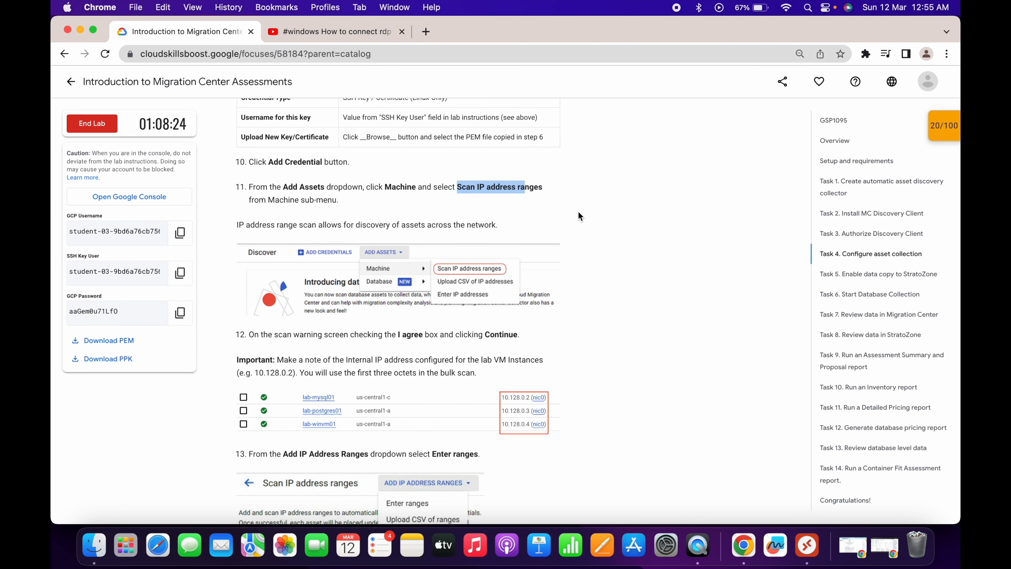
key(ctrl+Right)
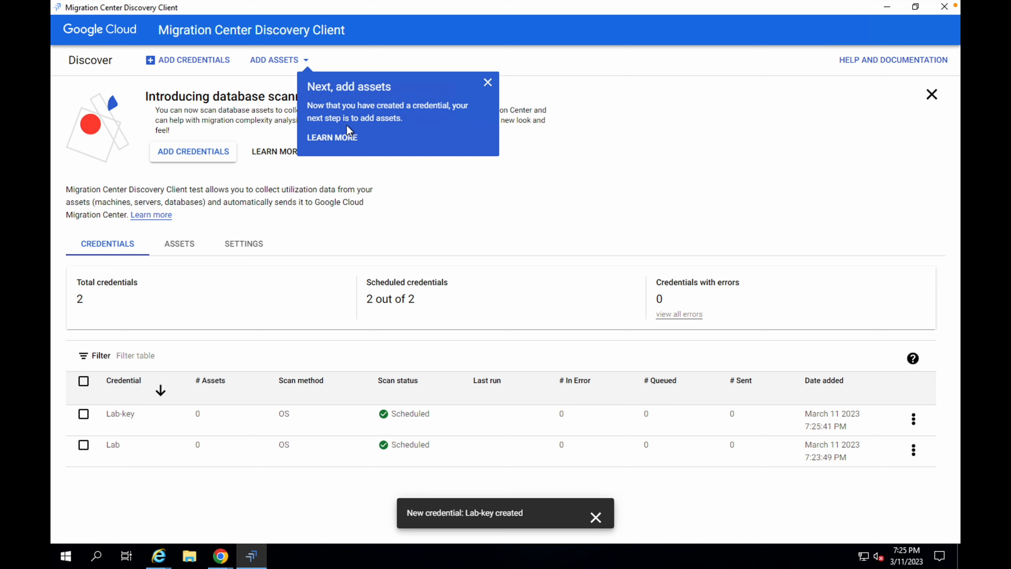
click(278, 64)
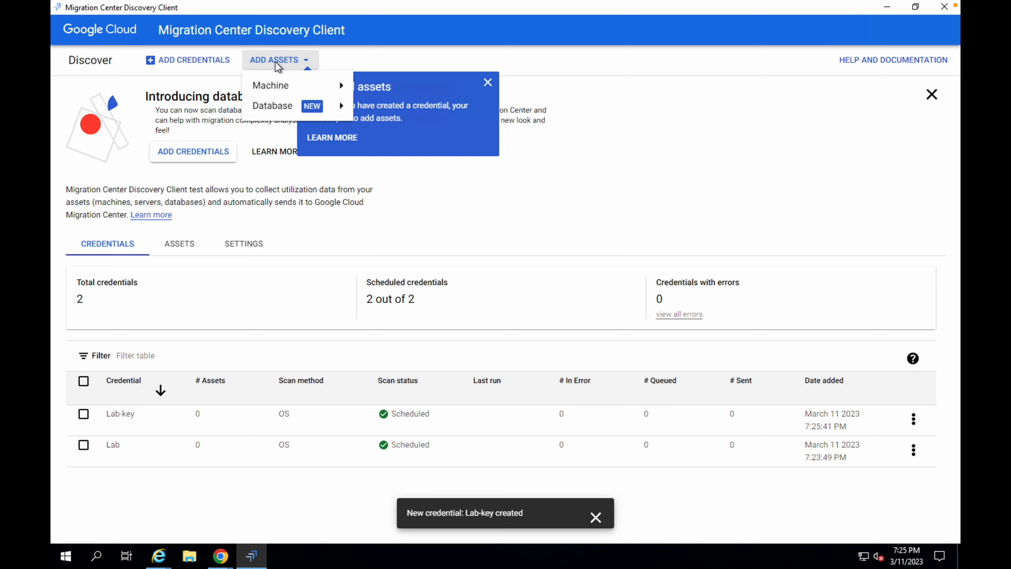
mouse_move(305, 85)
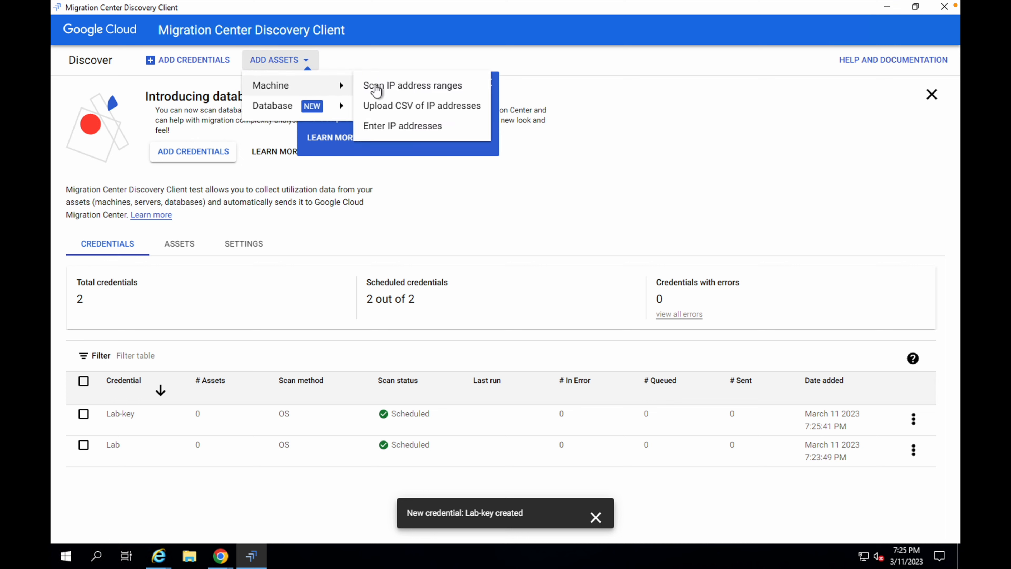
click(404, 91)
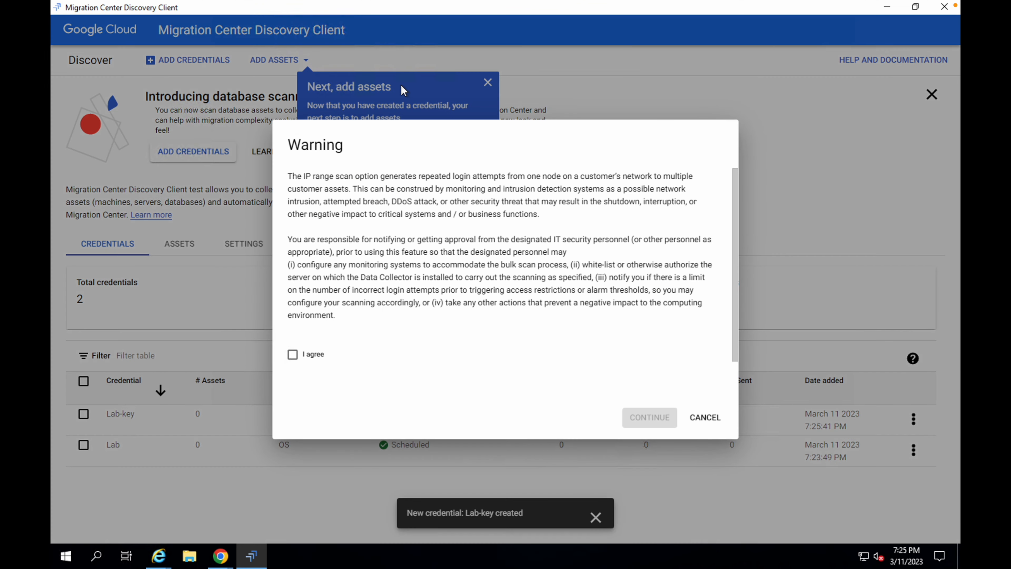
click(294, 355)
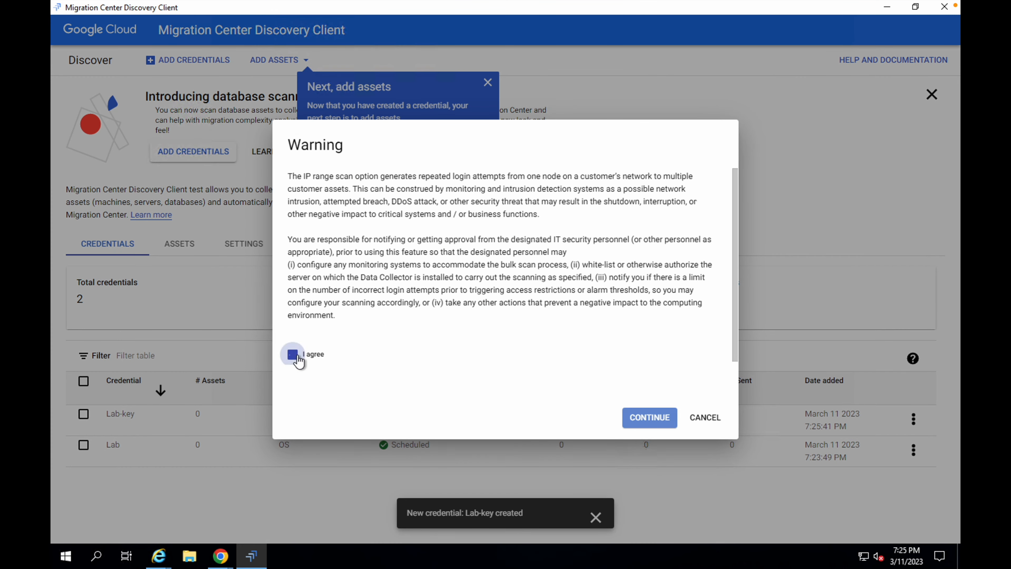
click(645, 423)
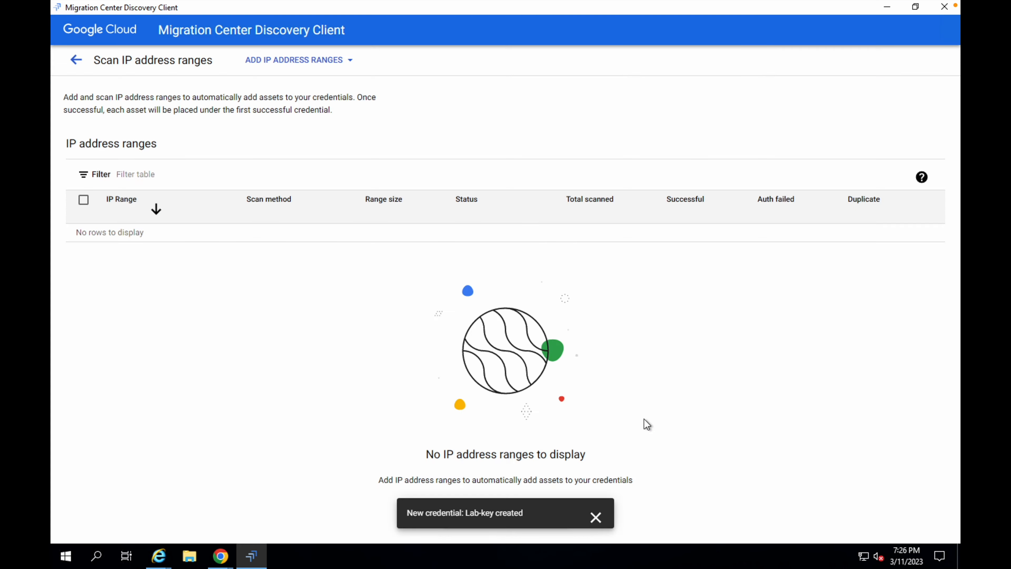
- Open the IP range entry form and copy a lab VM's internal IP address from the Compute Engine VM instances list
click(262, 63)
click(274, 88)
key(ctrl+Left)
key(ctrl+Up)
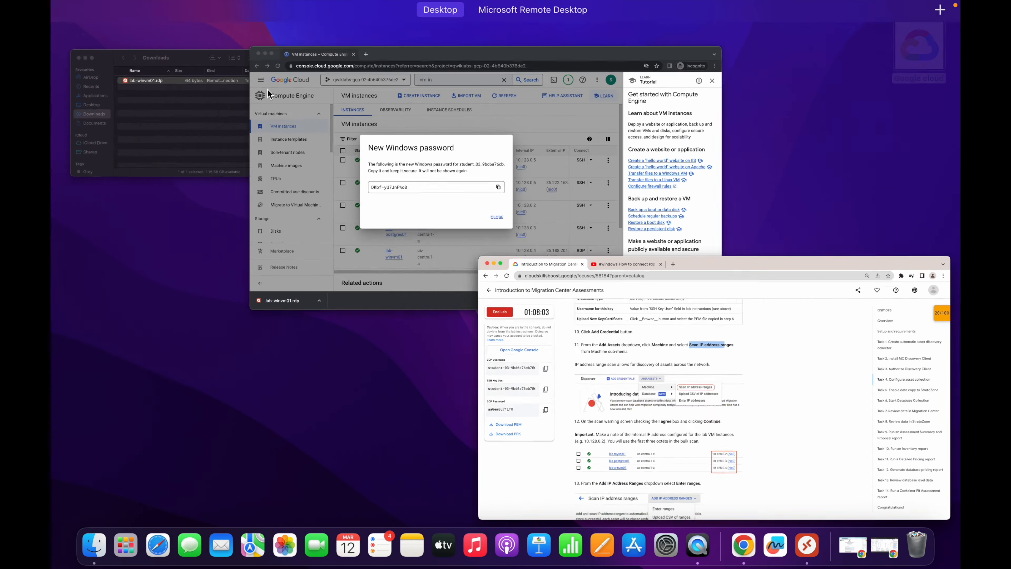
click(345, 148)
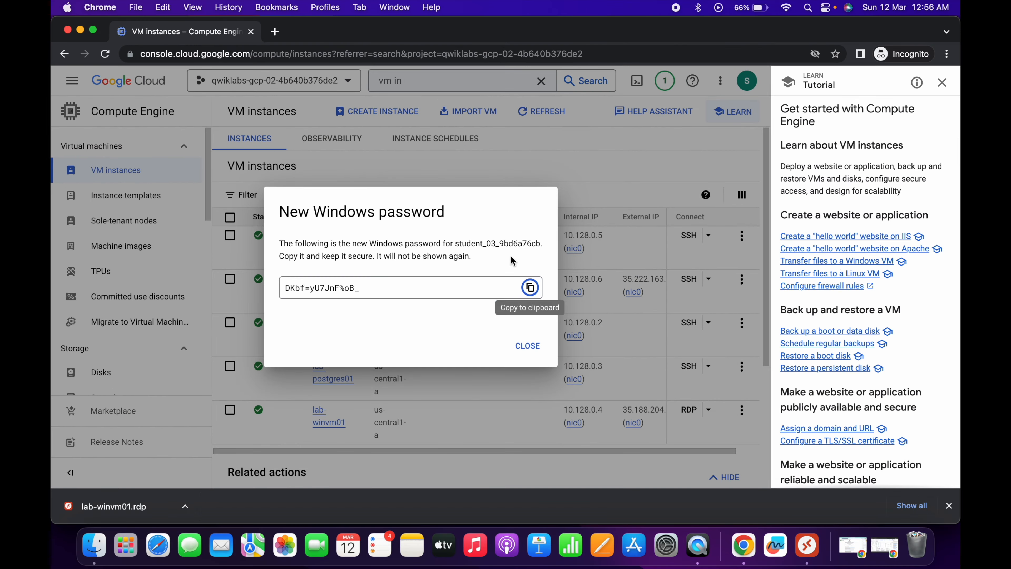
click(528, 345)
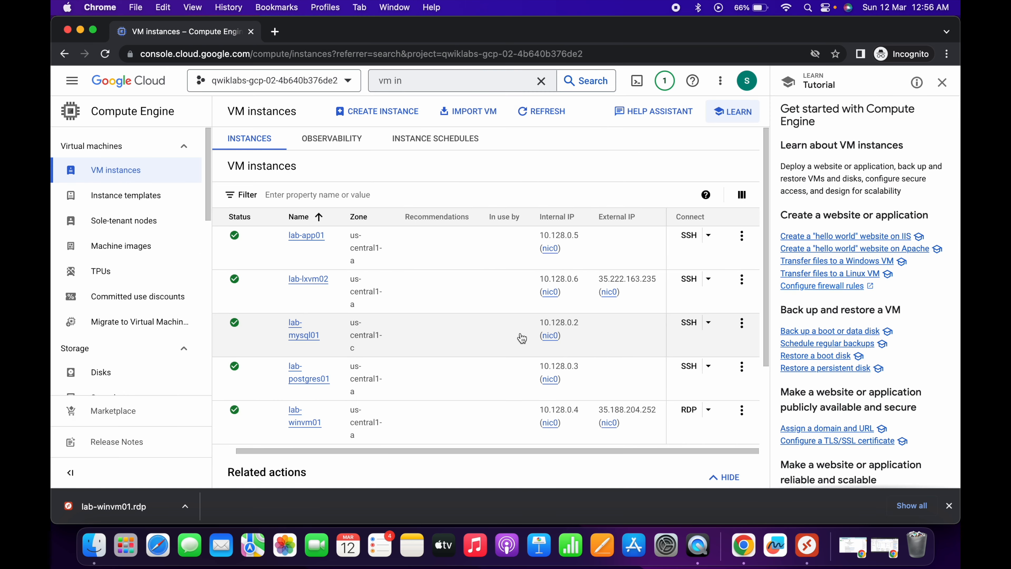
drag(534, 216, 575, 215)
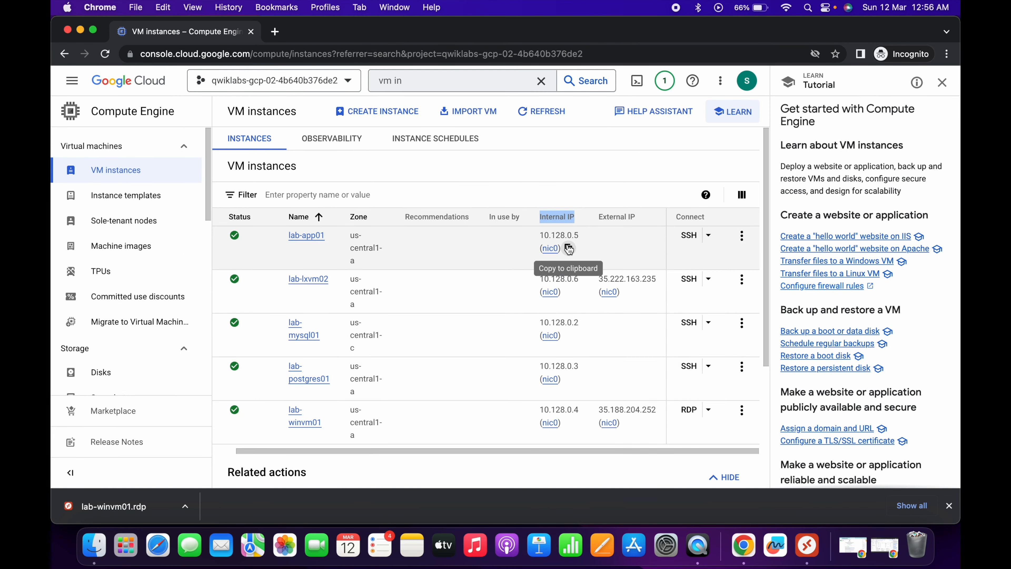
click(569, 249)
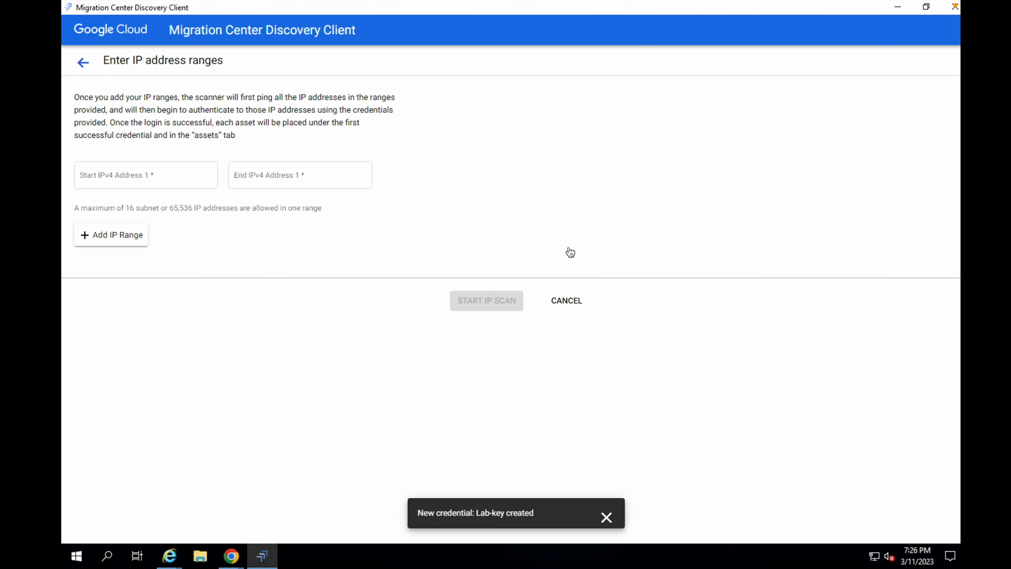
- Enter an IP range starting at 10.128.0.1 and ending at 10.128.0.8
click(145, 178)
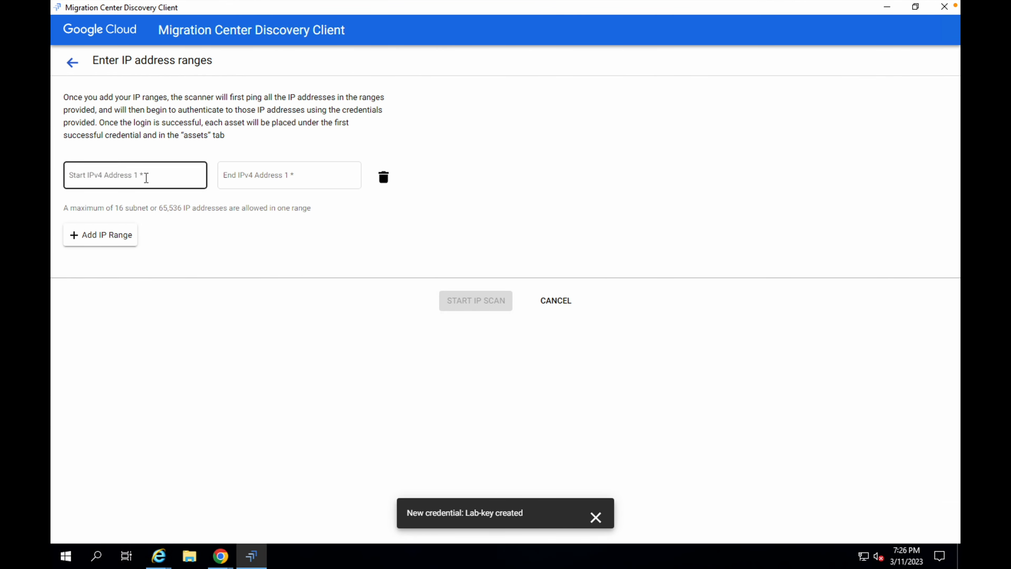
key(ctrl+v)
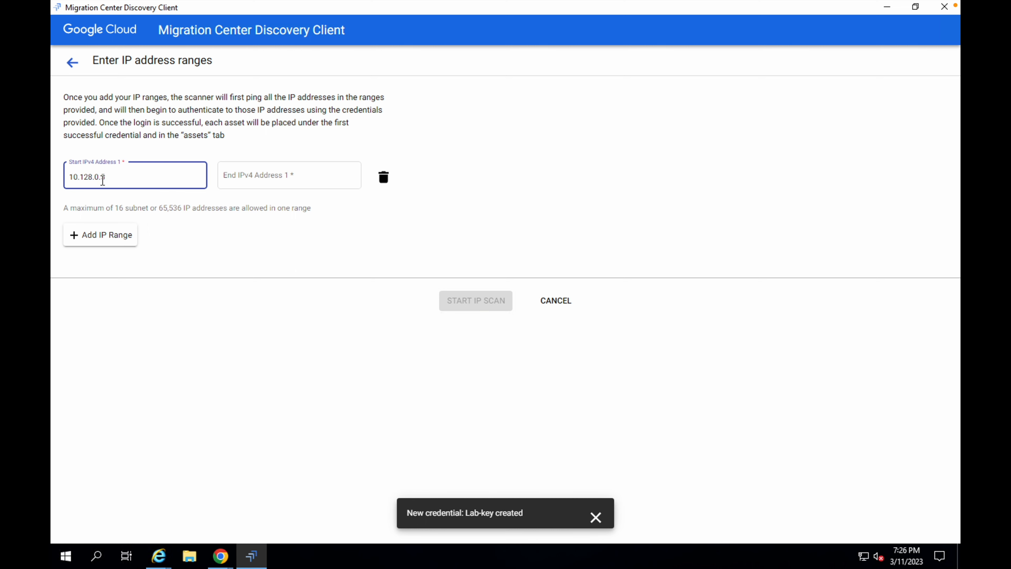
drag(101, 178, 110, 178)
click(235, 180)
key(ctrl+v)
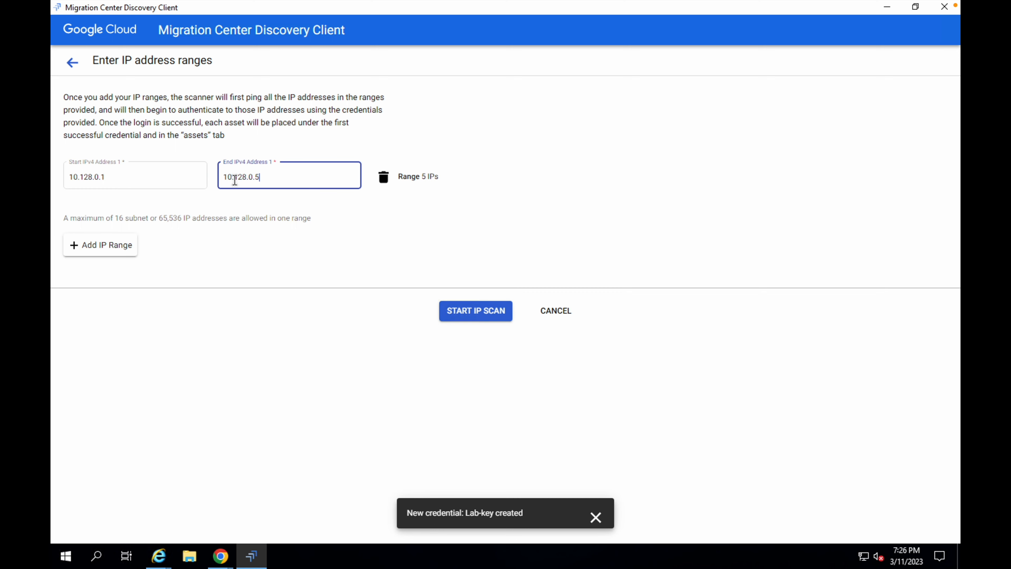
key(BackSpace)
text(8)
- Start the IP scan for the entered range and dismiss the credential notification
key(ctrl+Left)
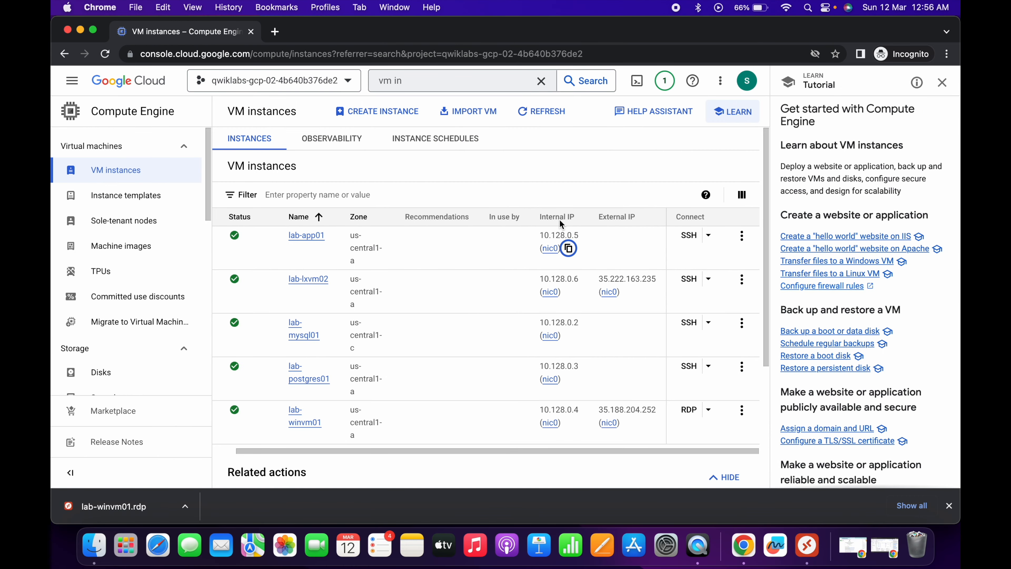
key(ctrl+Up)
click(489, 199)
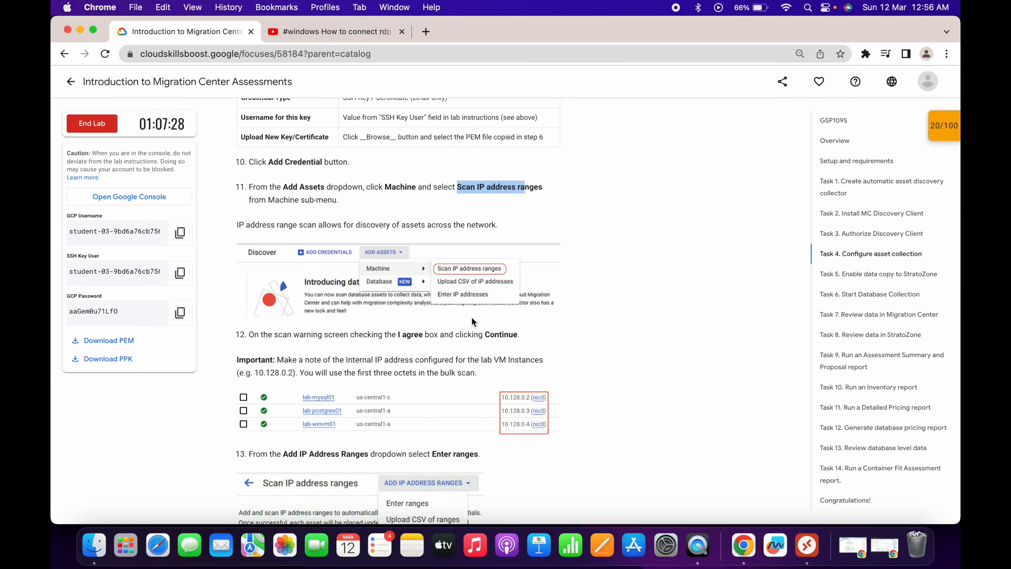
scroll(472, 319, down, 6)
scroll(446, 303, down, 3)
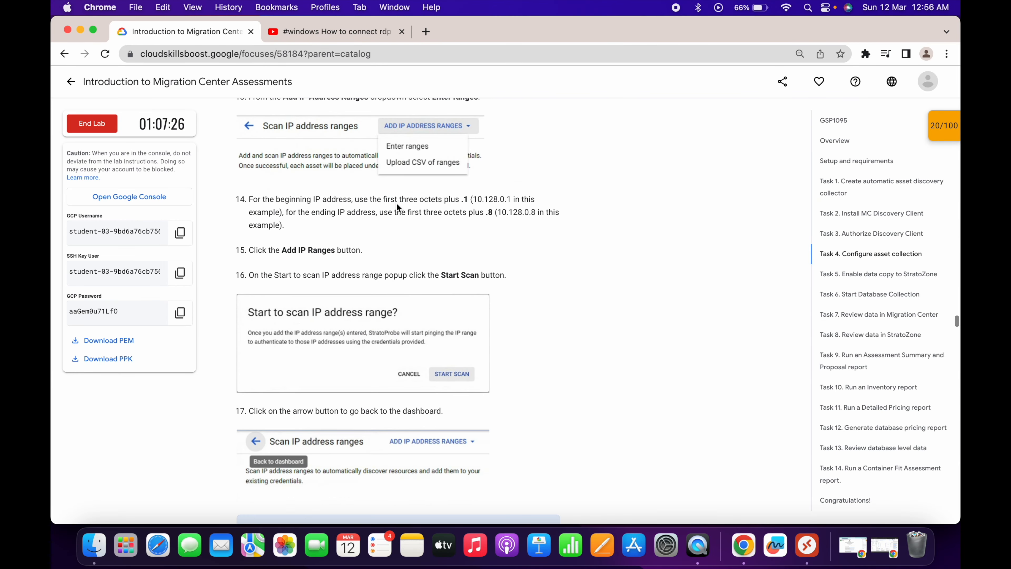
drag(247, 199, 303, 223)
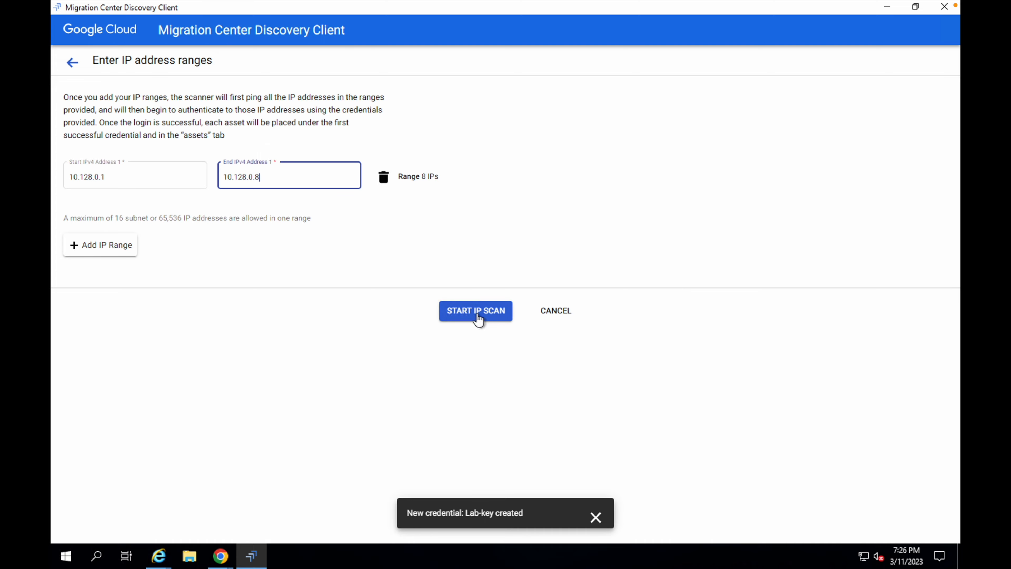
click(476, 311)
click(602, 341)
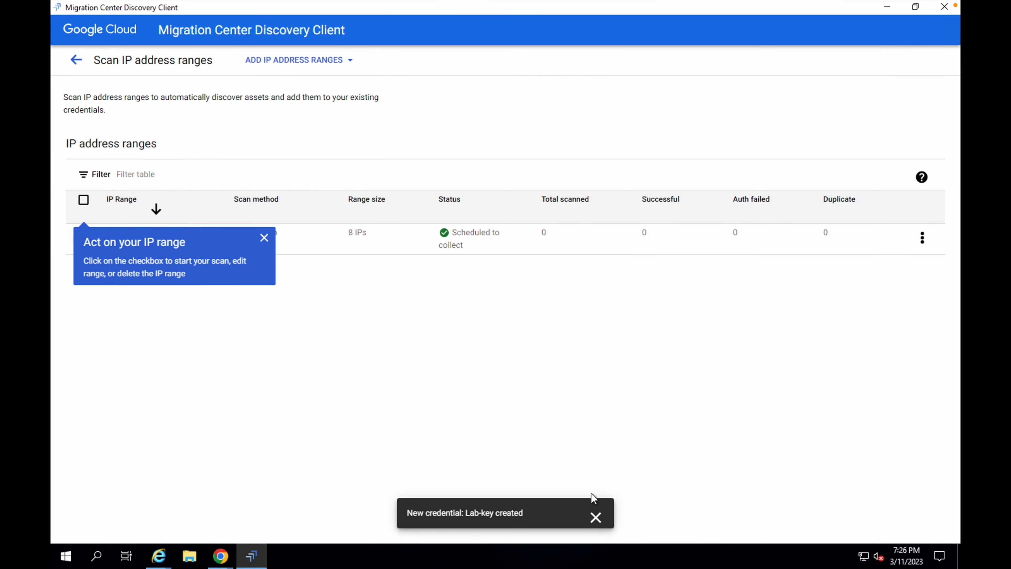
click(597, 525)
- Open the Migration Center Assets page in the Cloud console, following the Task 5 instructions
key(ctrl+Left)
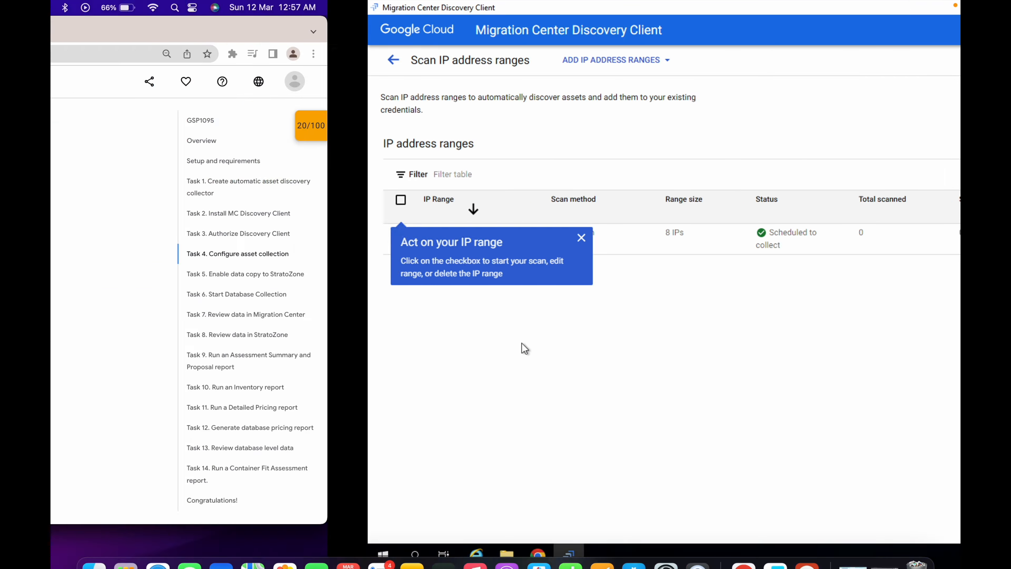
scroll(389, 341, down, 10)
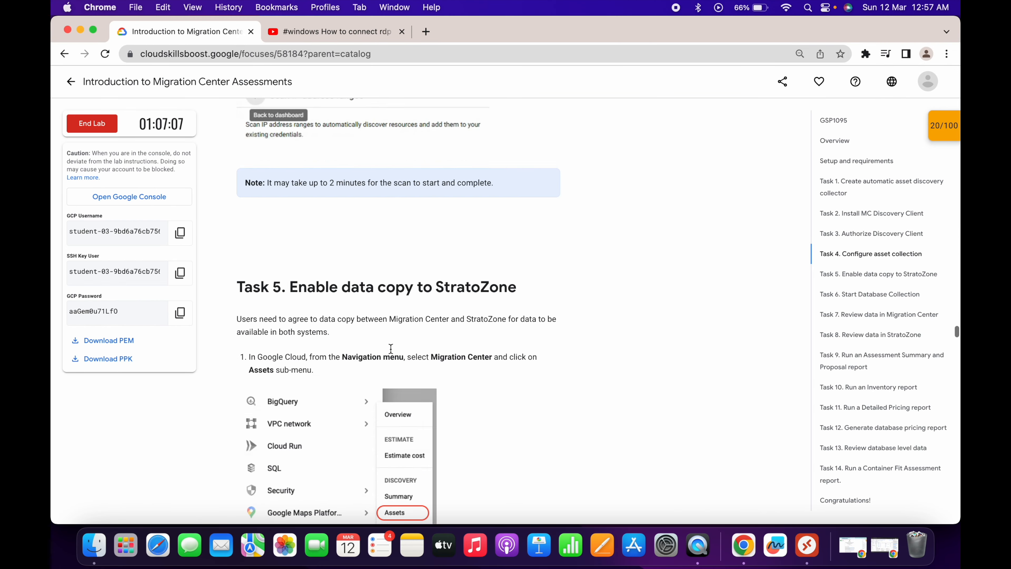
drag(235, 152, 519, 165)
scroll(522, 167, down, 3)
scroll(523, 172, down, 3)
key(ctrl+Right)
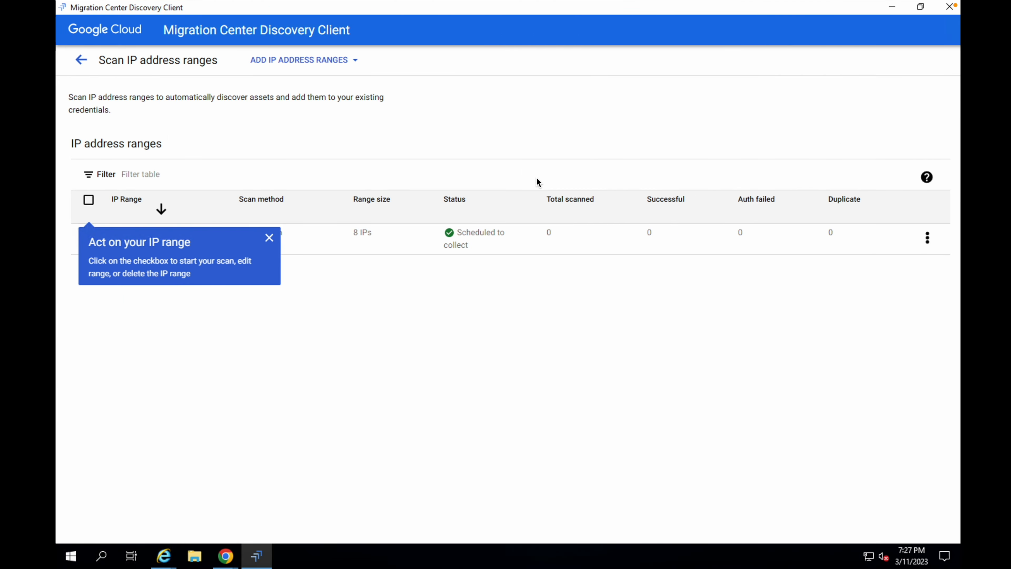
click(221, 557)
click(256, 520)
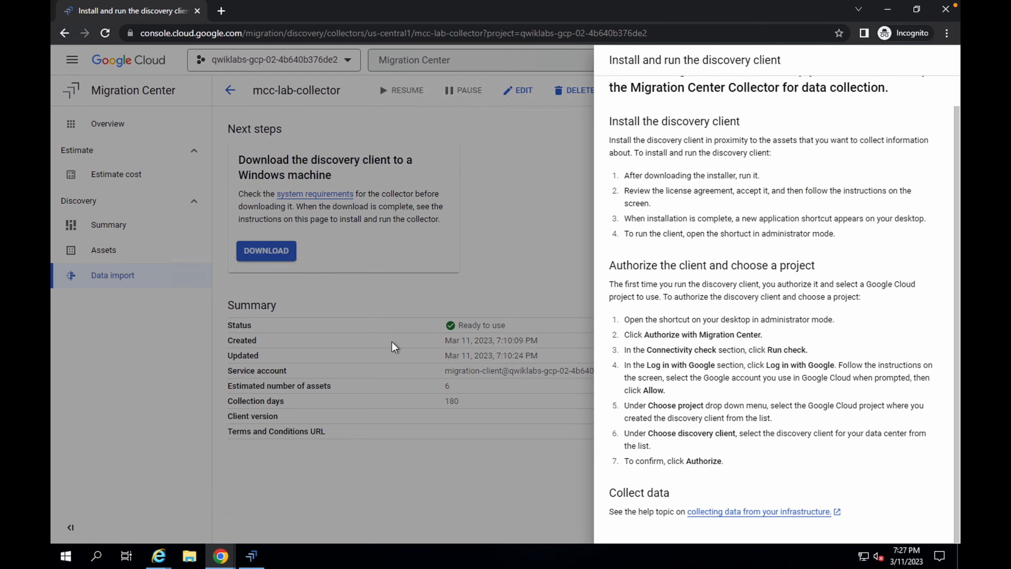
click(493, 153)
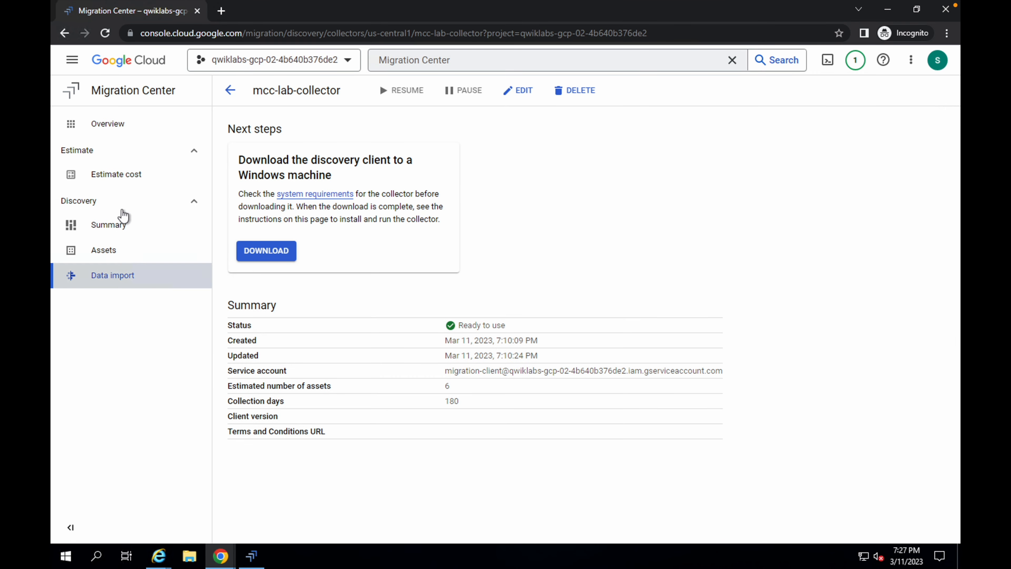
click(115, 253)
- Try to view the assets in StratoZone, signing in with the lab student account and continuing, then return to the Assets tab
key(ctrl+Left)
scroll(420, 294, up, 5)
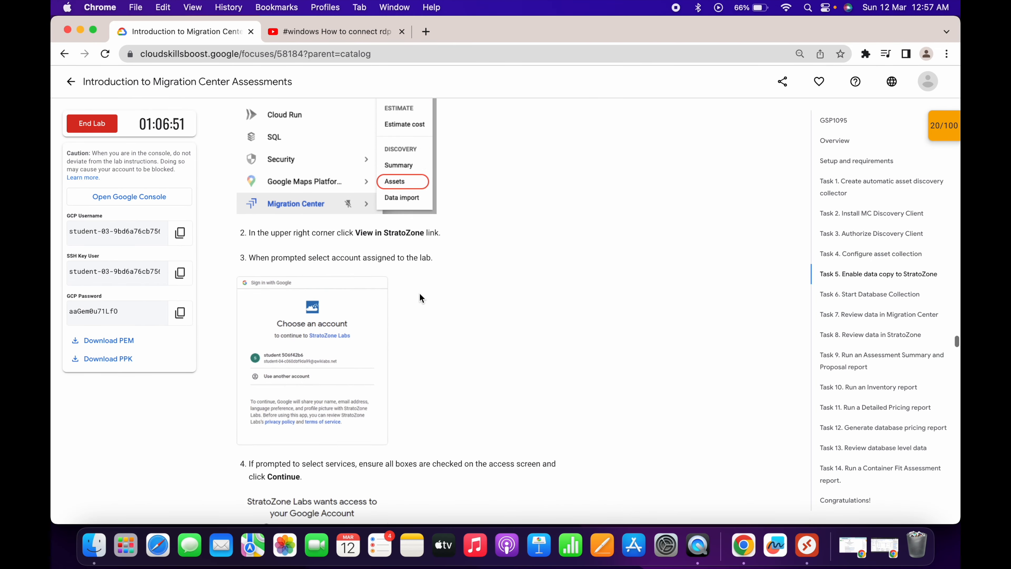
key(ctrl+Right)
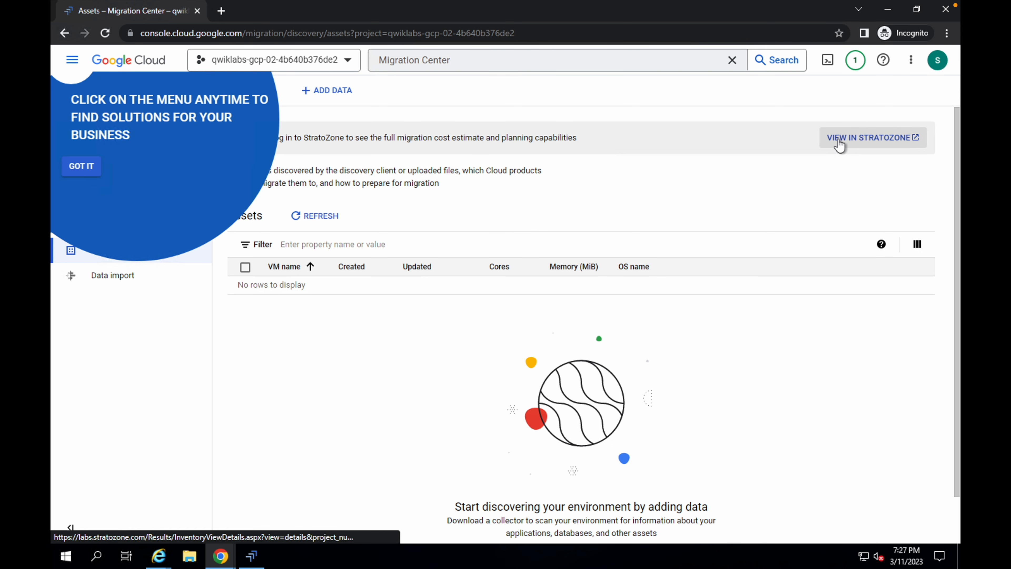
click(861, 140)
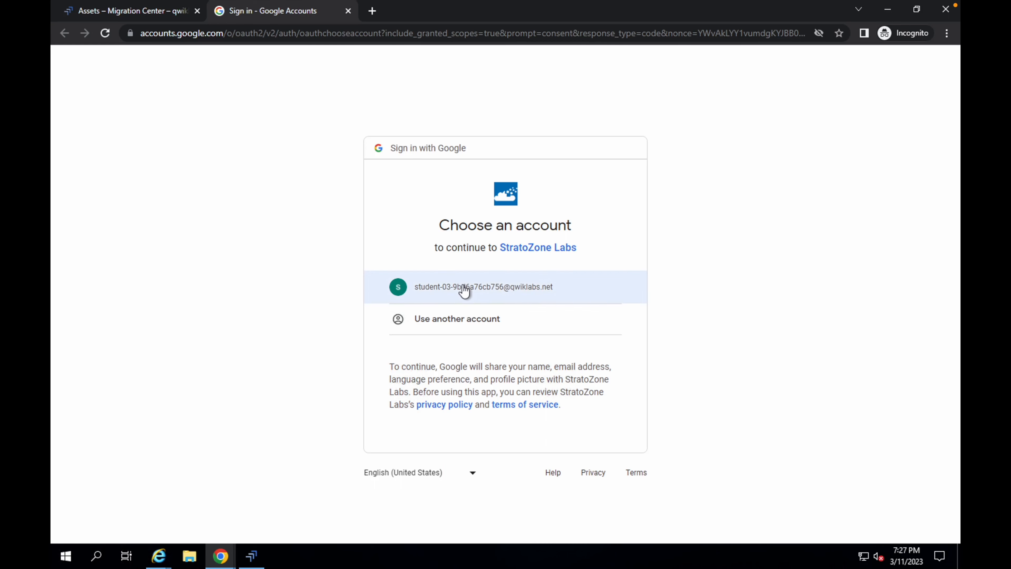
click(462, 284)
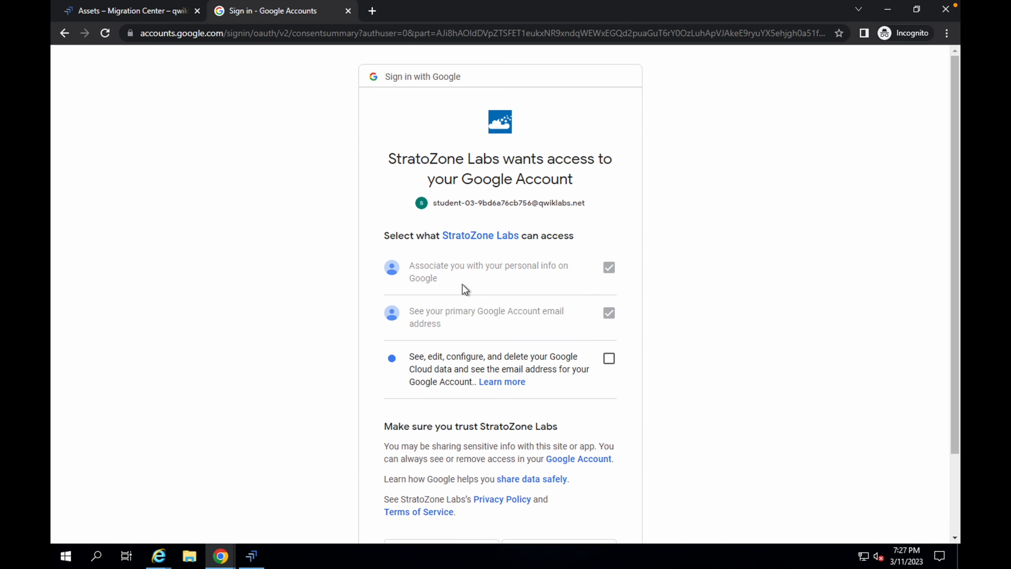
scroll(531, 414, down, 3)
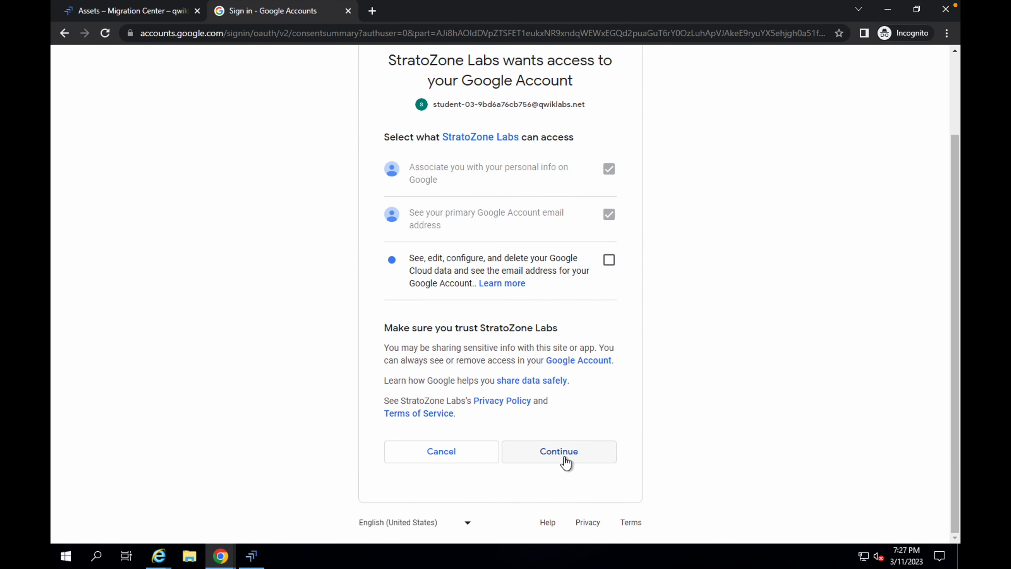
click(565, 457)
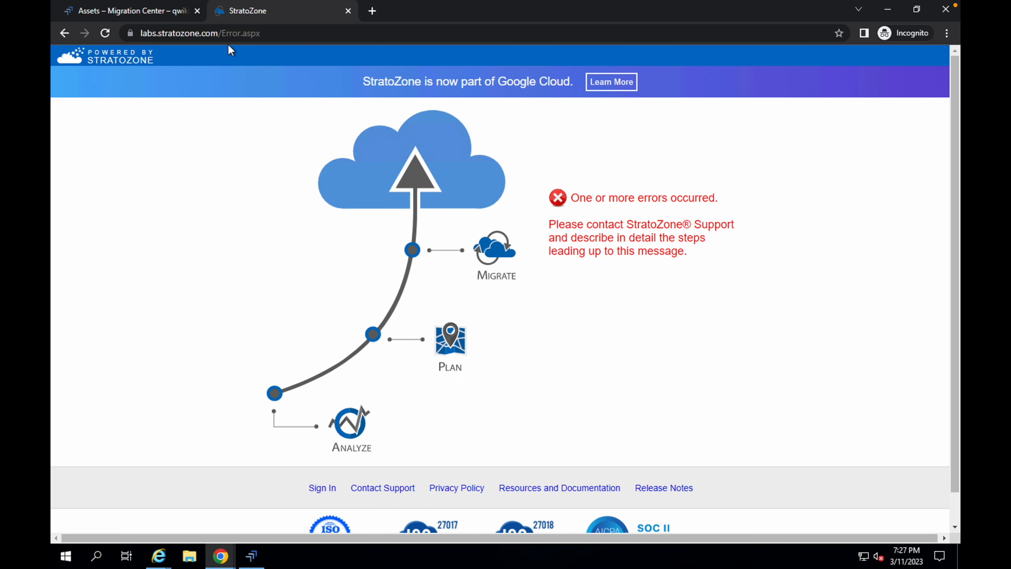
click(121, 16)
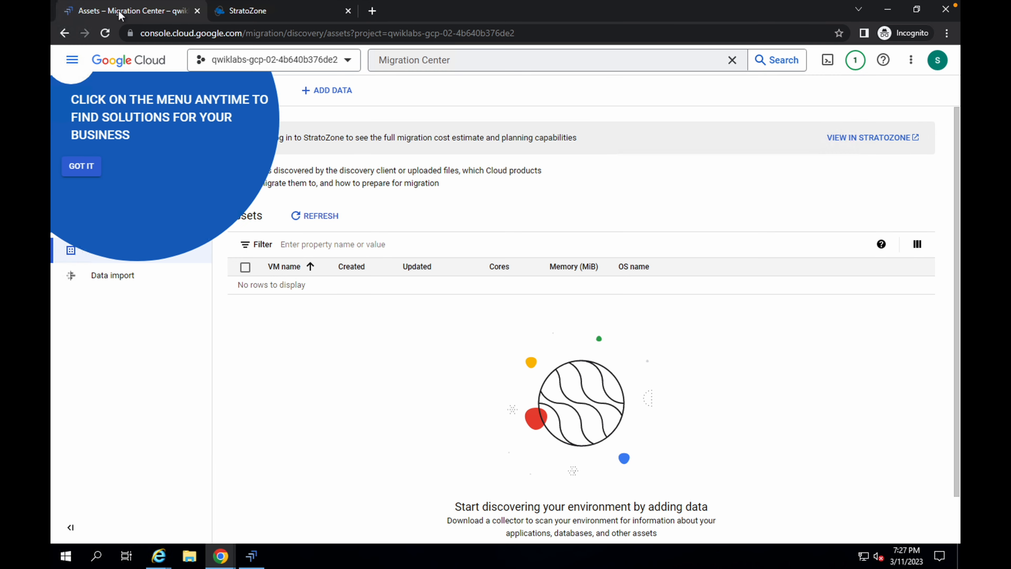
click(88, 166)
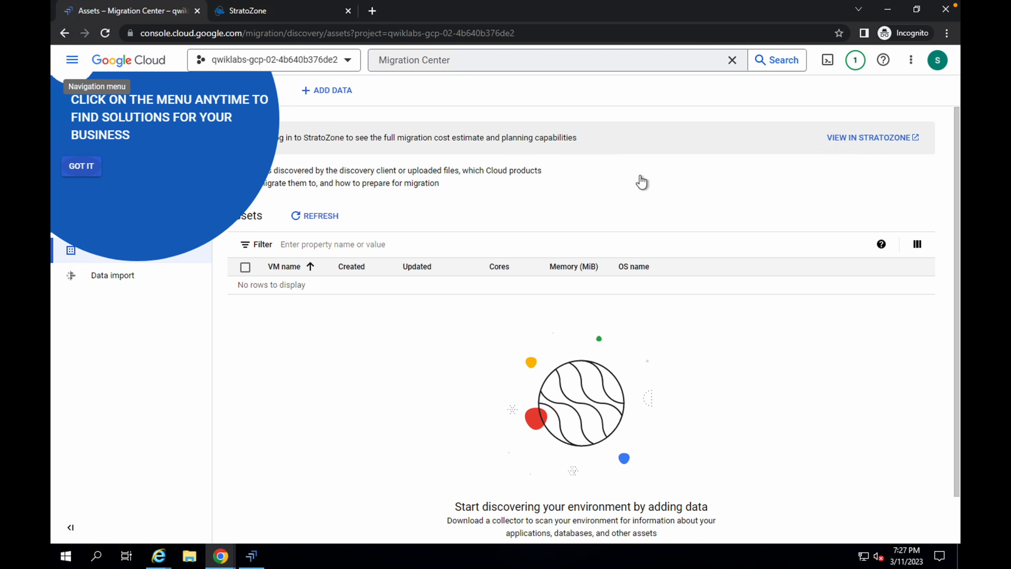
- Open the assets in StratoZone, signing in with the lab student account and continuing to onboard the project
click(854, 140)
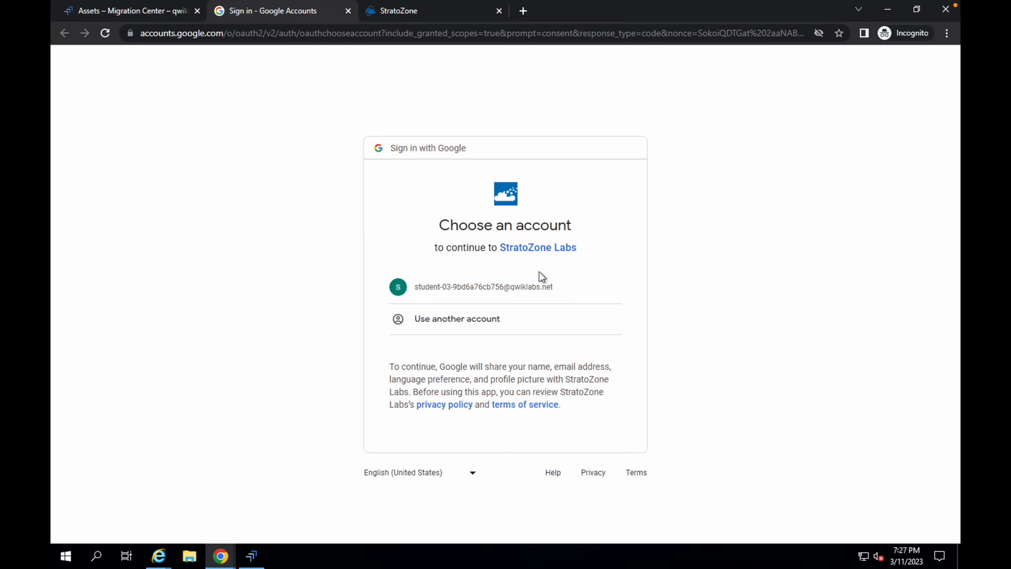
click(534, 281)
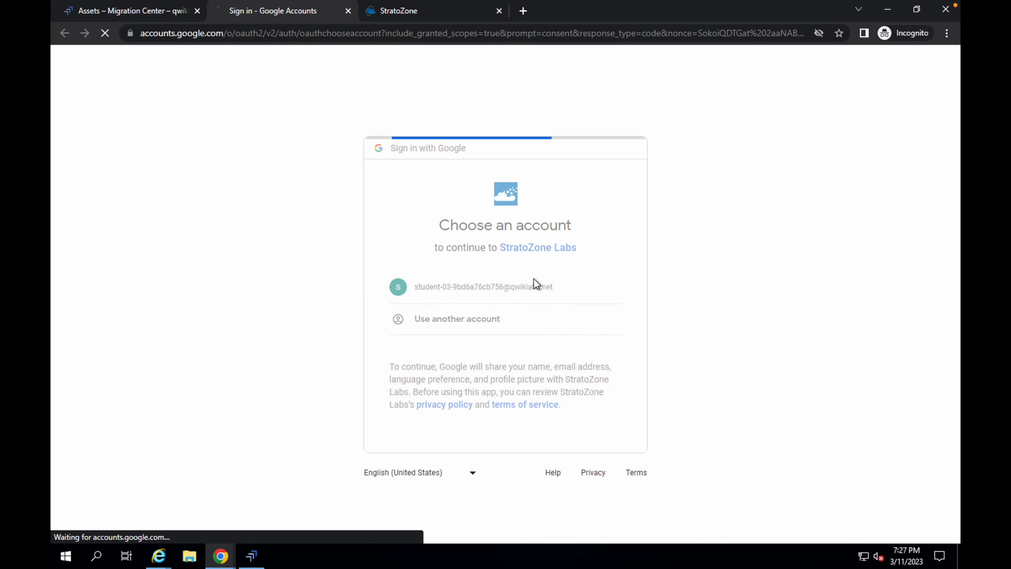
scroll(551, 339, down, 3)
click(571, 445)
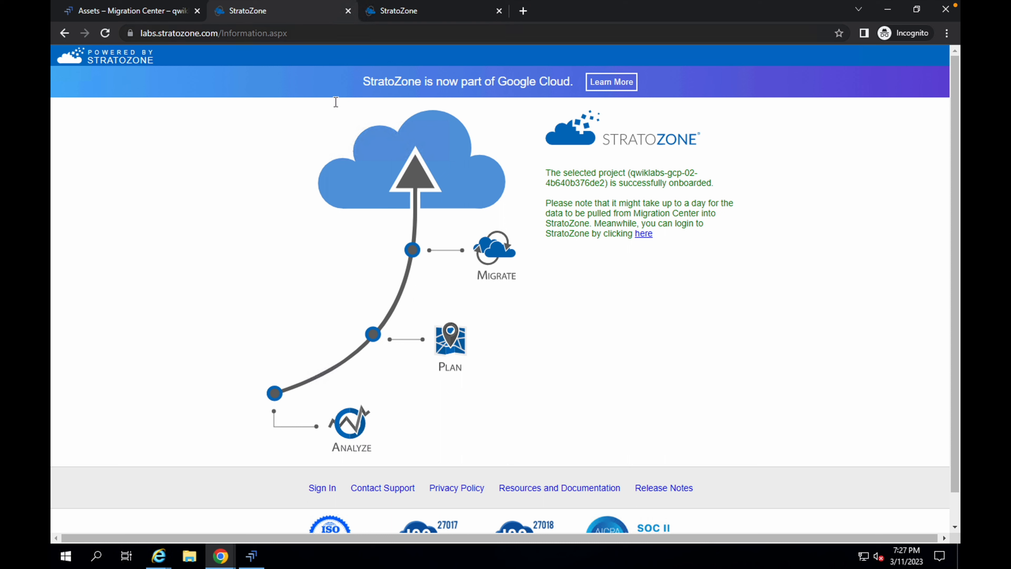
- Log in to StratoZone through the provided link with the student account, agreeing to the terms and conditions
click(645, 238)
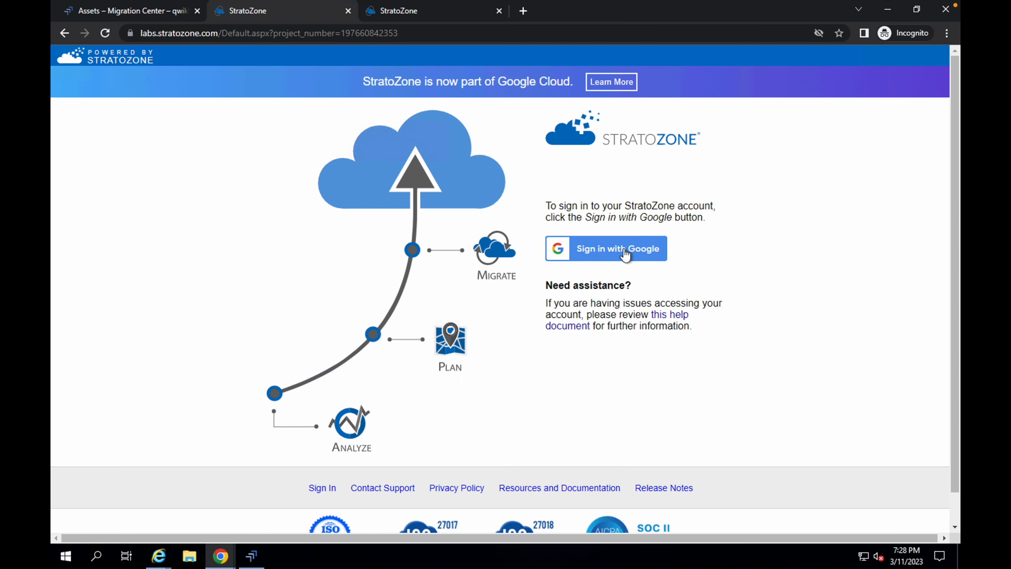
click(610, 254)
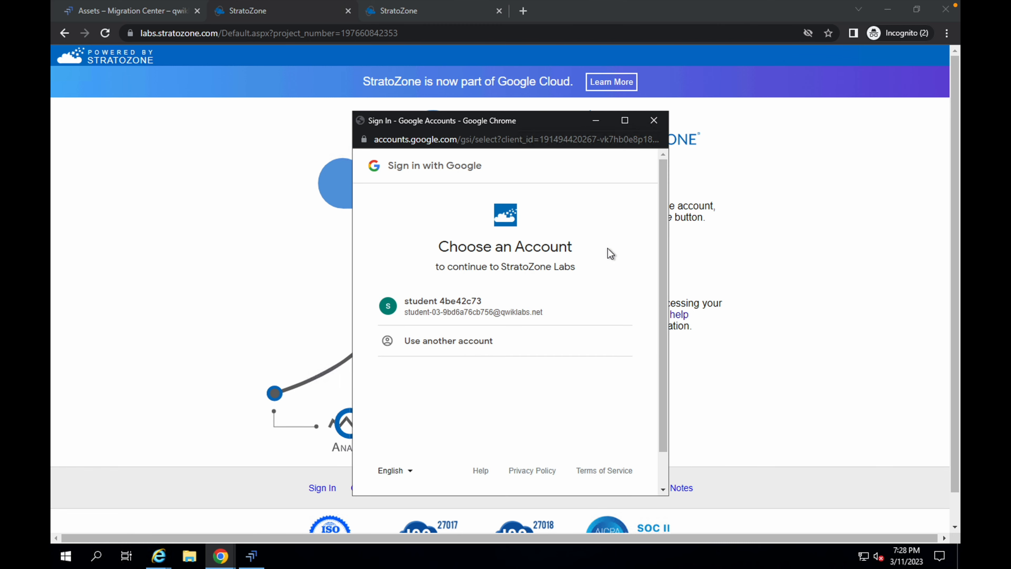
click(455, 310)
click(599, 408)
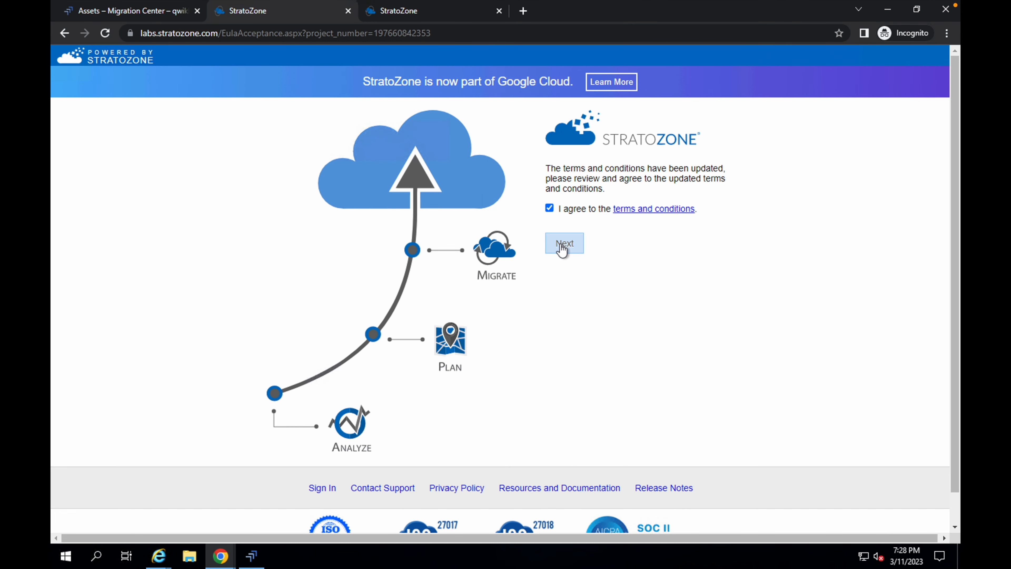
click(561, 244)
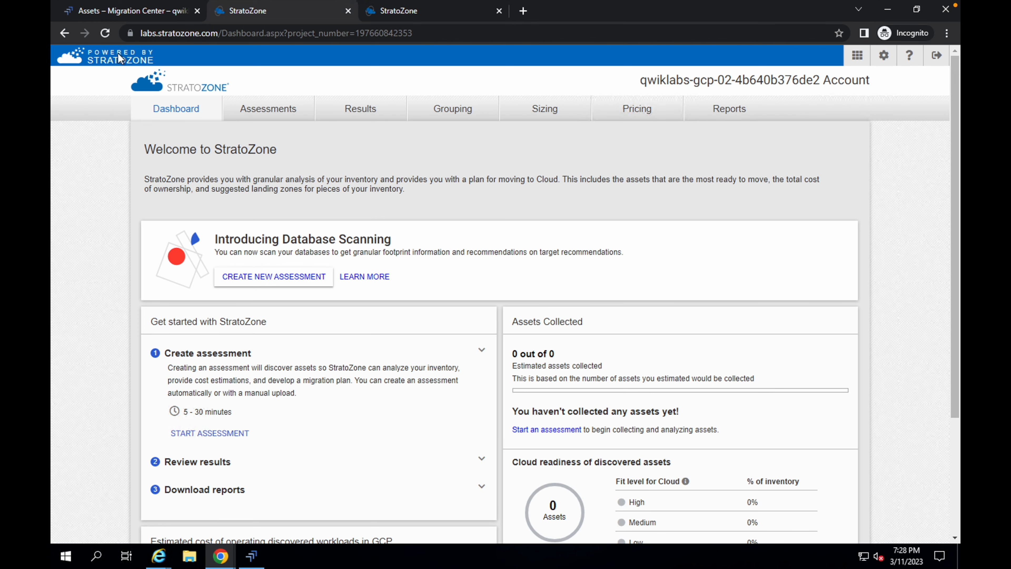
- Return to the lab instructions and check progress for the StratoZone data copy task
key(ctrl+Left)
scroll(372, 297, down, 12)
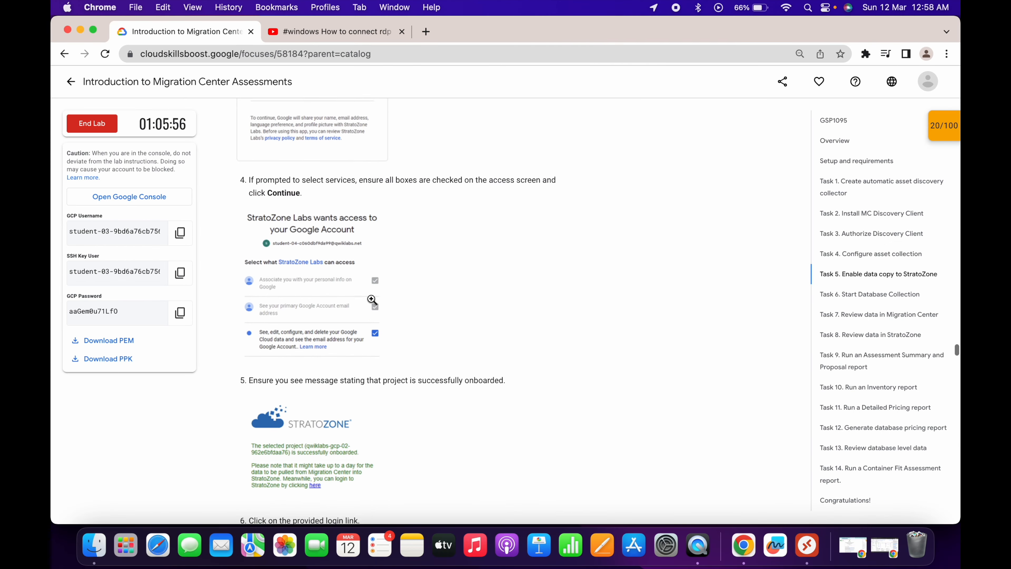
scroll(364, 420, down, 10)
scroll(367, 421, up, 6)
click(312, 336)
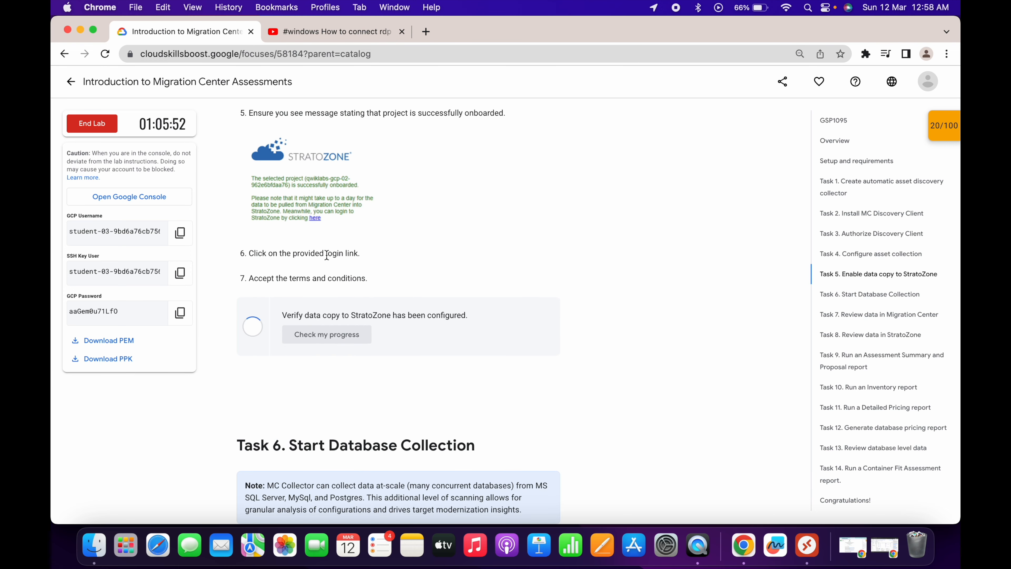
- Review the Task 6 database collection instructions and go back to the Discovery Client's Discover page
scroll(355, 337, down, 5)
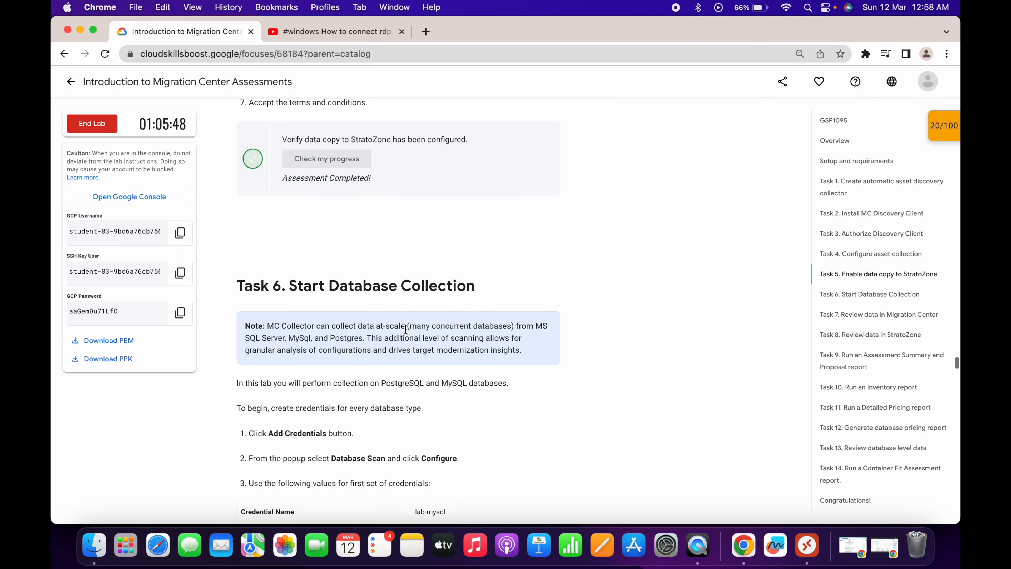
scroll(319, 313, down, 5)
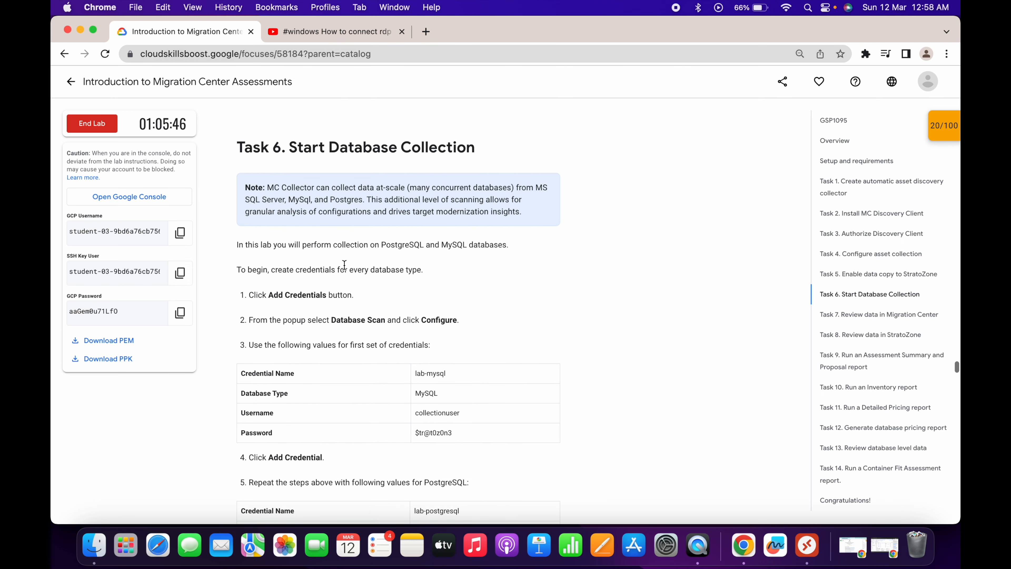
drag(263, 297, 320, 296)
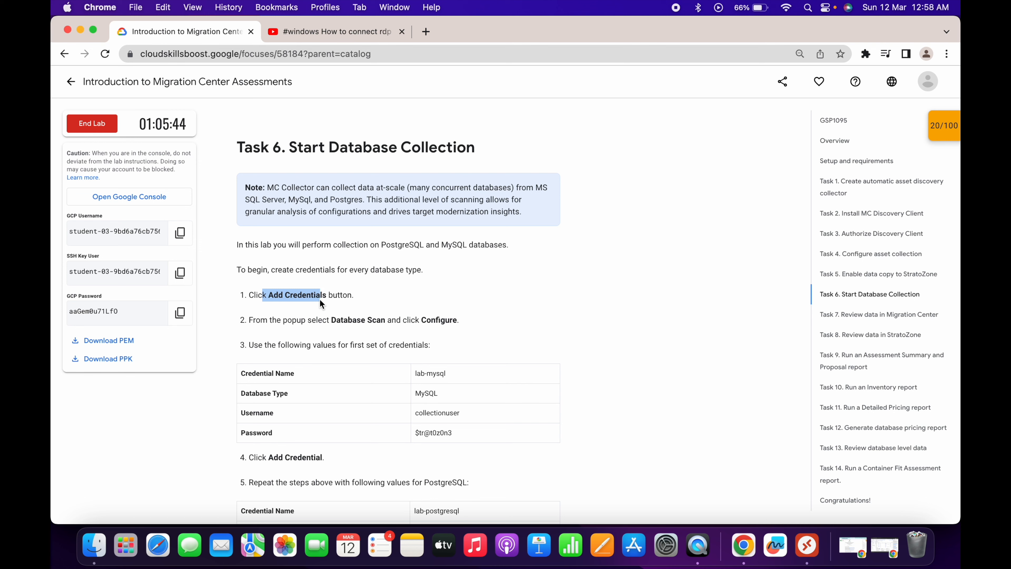
drag(415, 373, 446, 373)
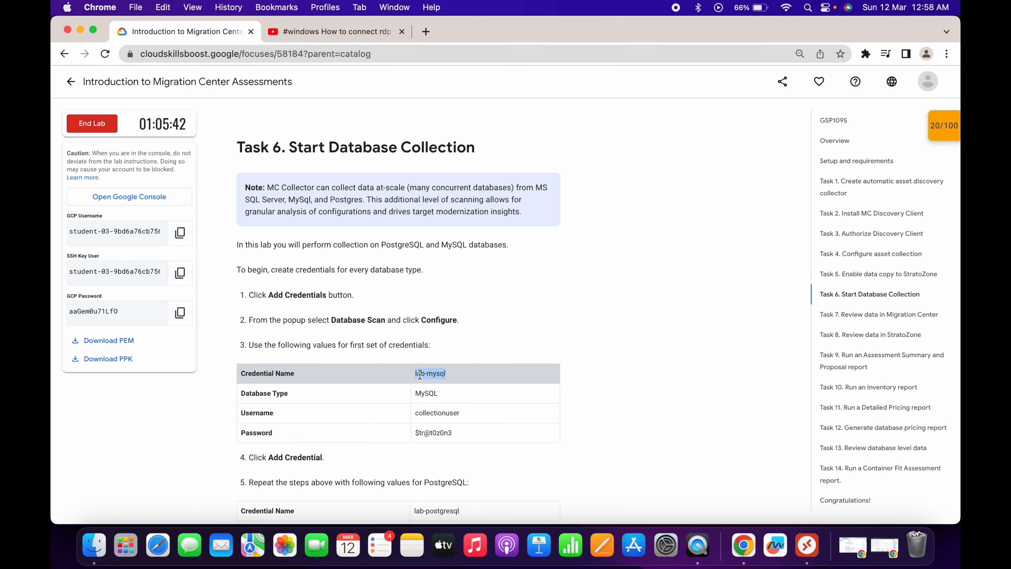
key(ctrl+Right)
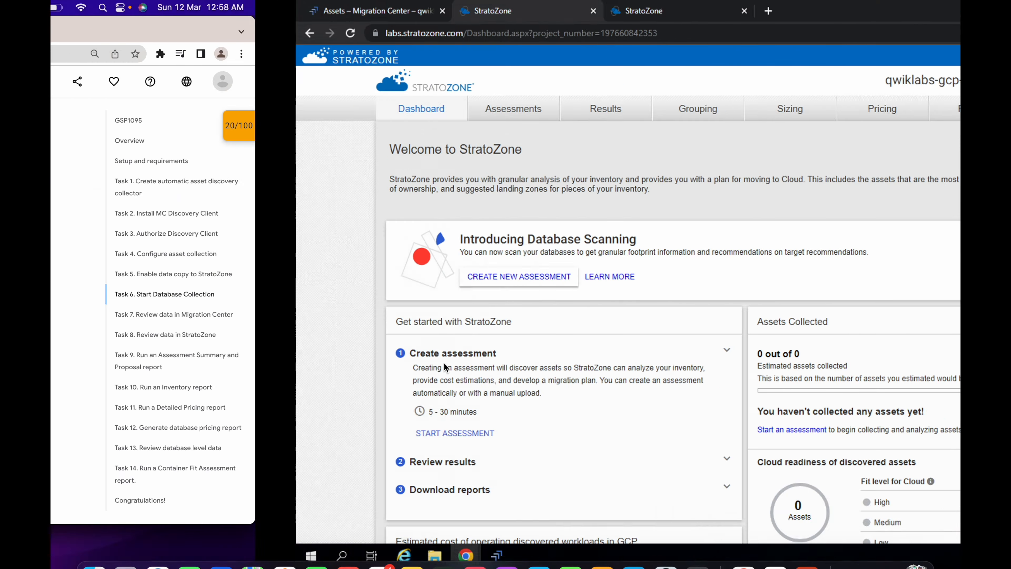
mouse_move(253, 556)
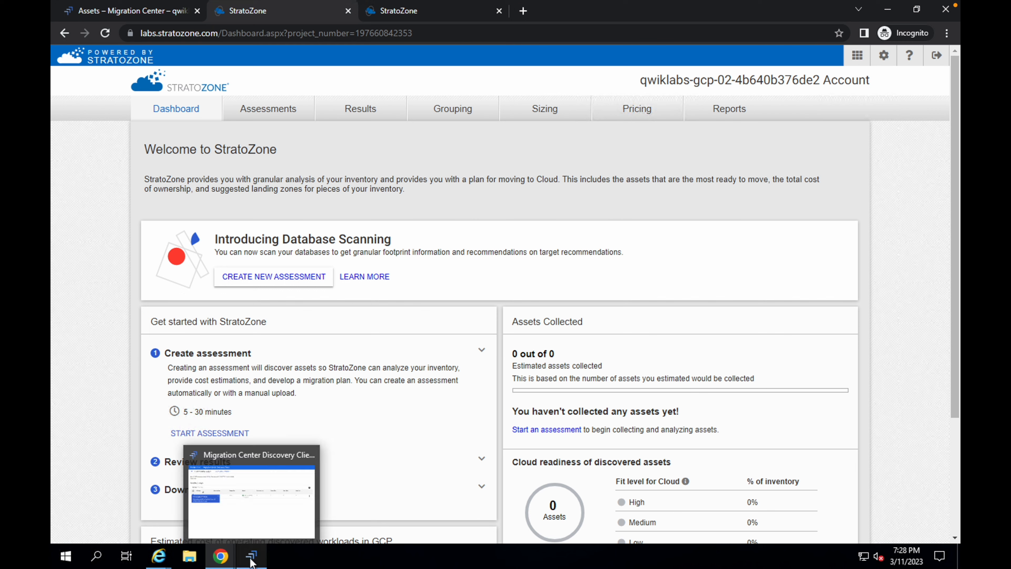
click(286, 523)
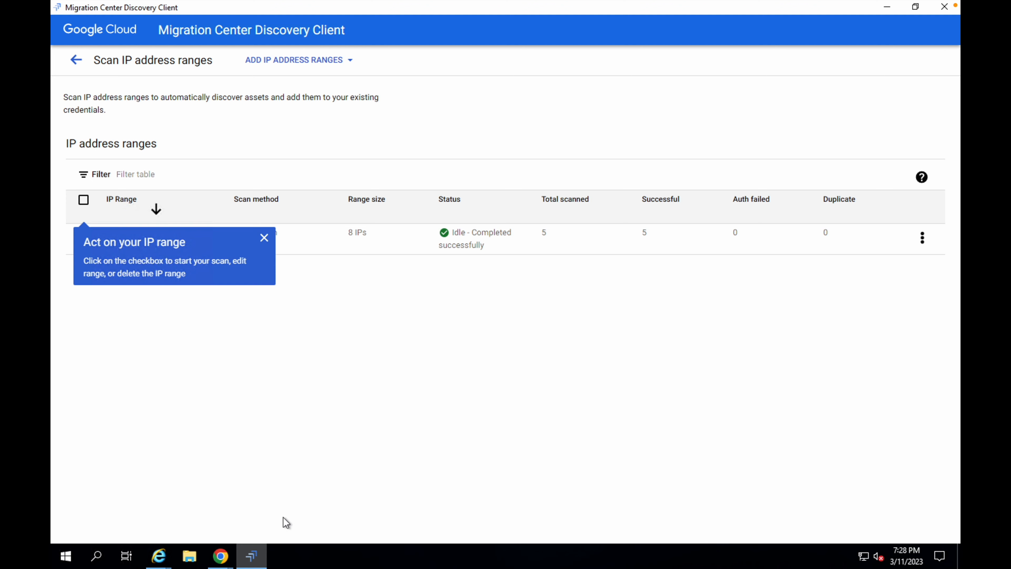
click(77, 62)
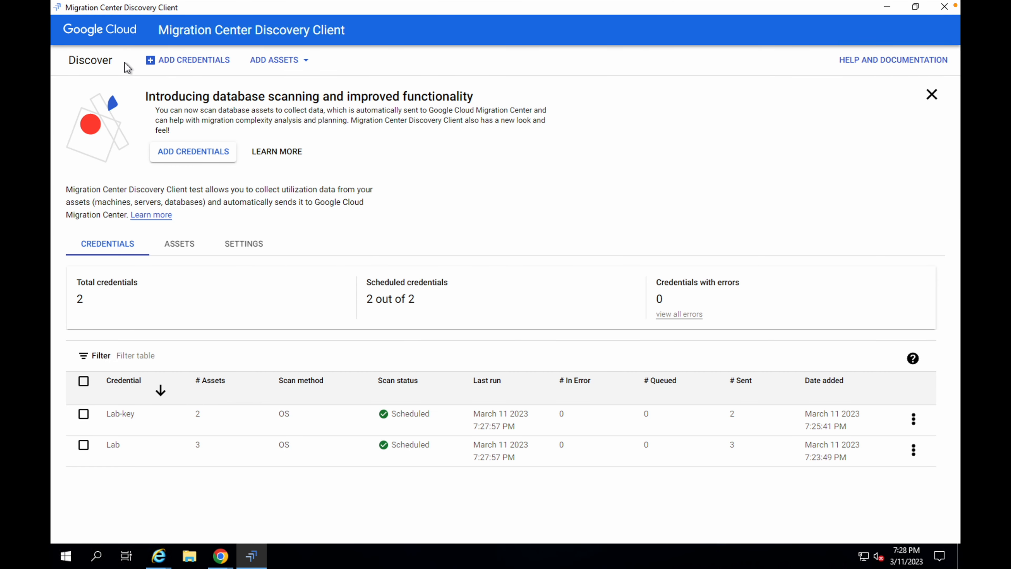
- Start adding a credential using the Database Scan method, copying the credential name lab-mysql from the instructions
click(194, 64)
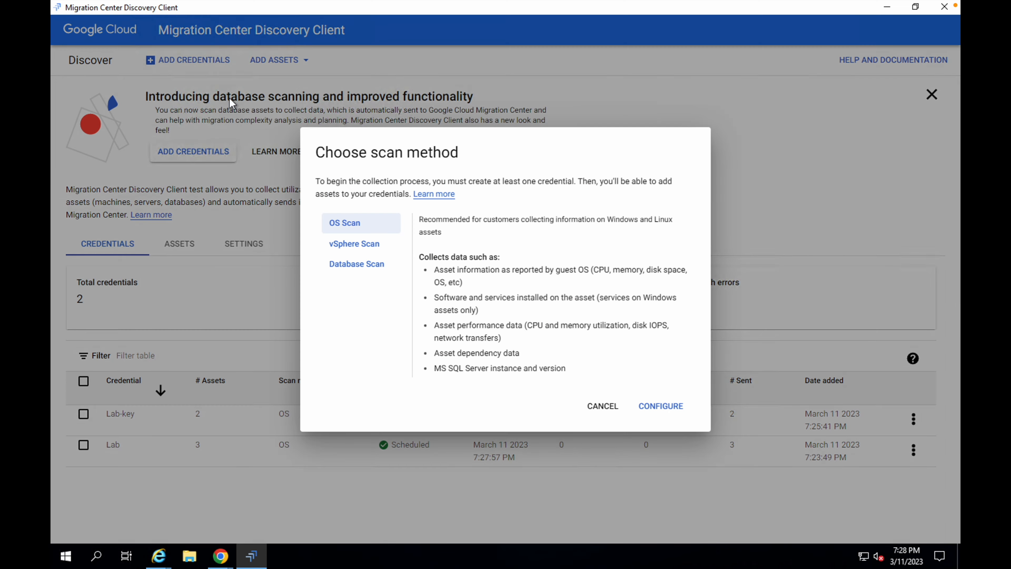
key(ctrl+Left)
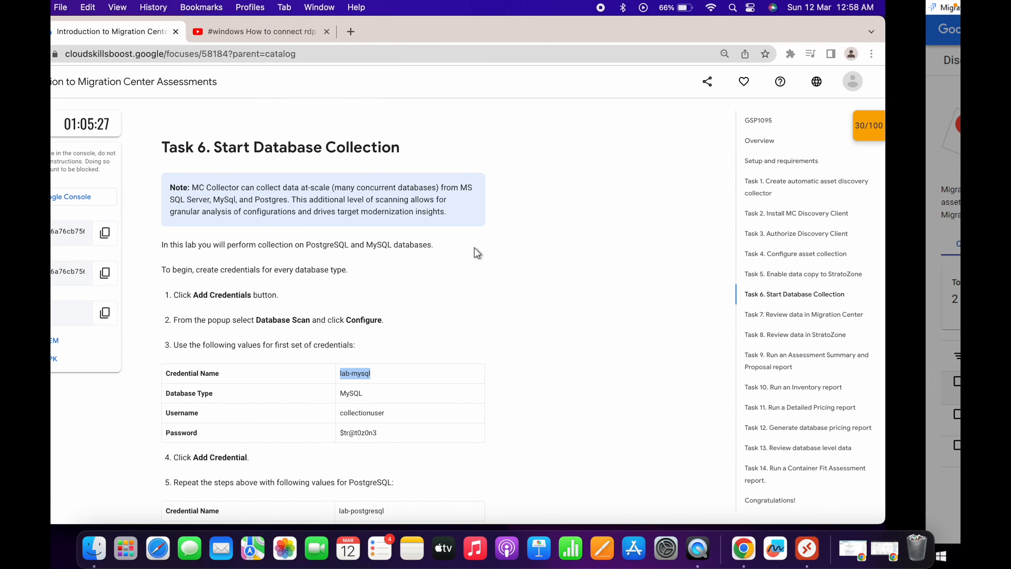
key(ctrl+Right)
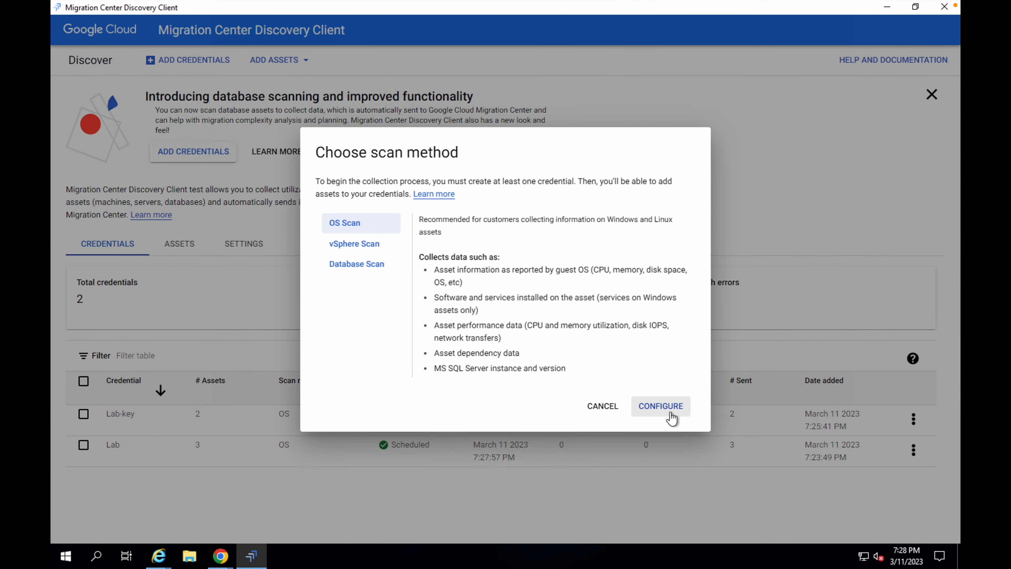
click(363, 264)
key(ctrl+Left)
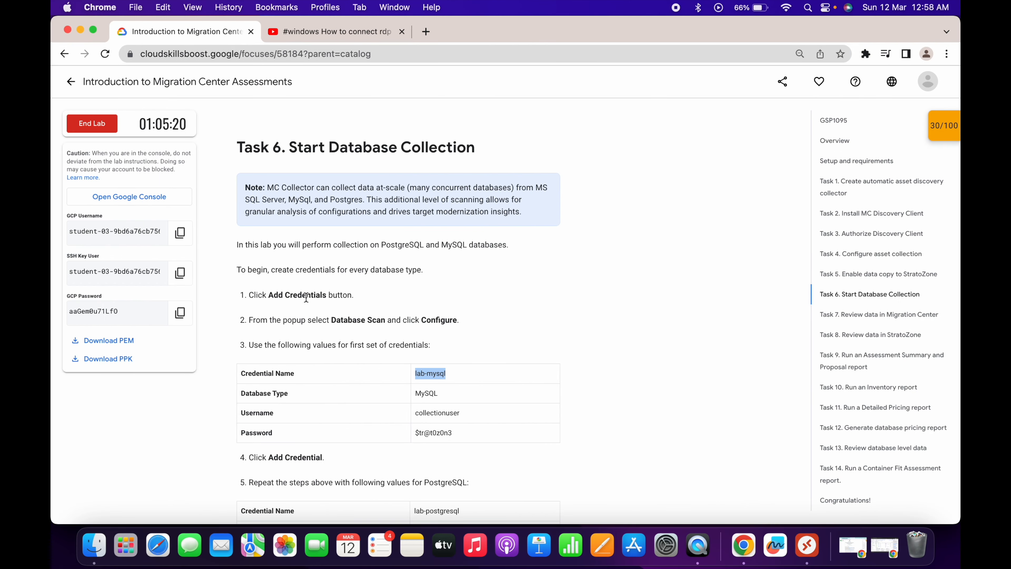
drag(315, 313, 392, 320)
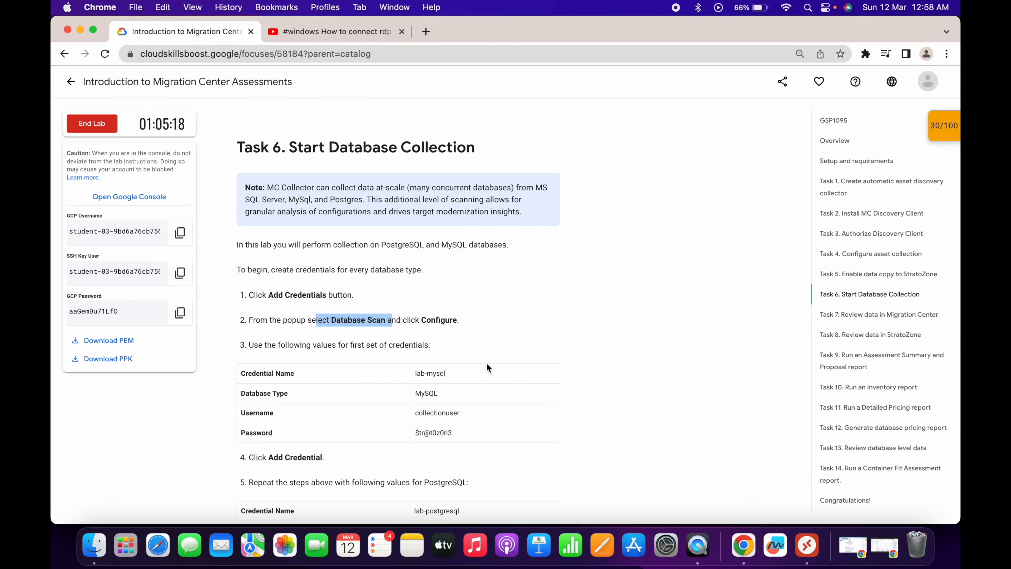
triple_click(433, 373)
key(super+c)
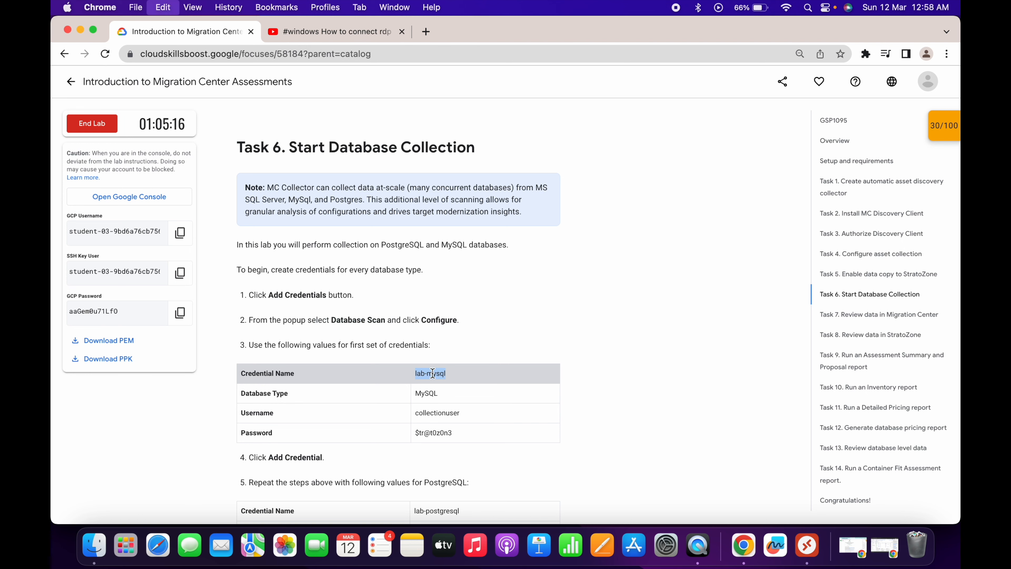
key(ctrl+Right)
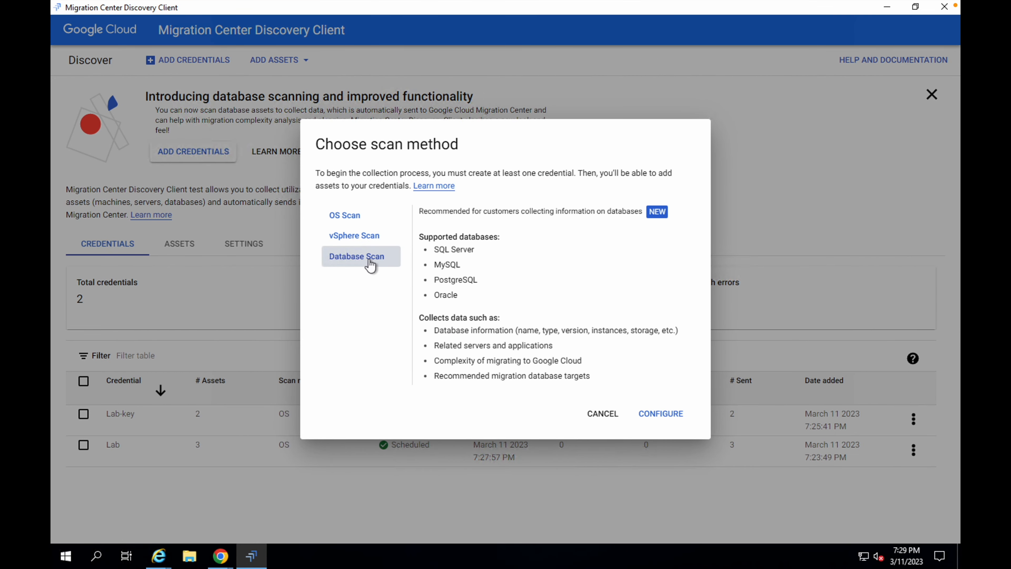
click(660, 420)
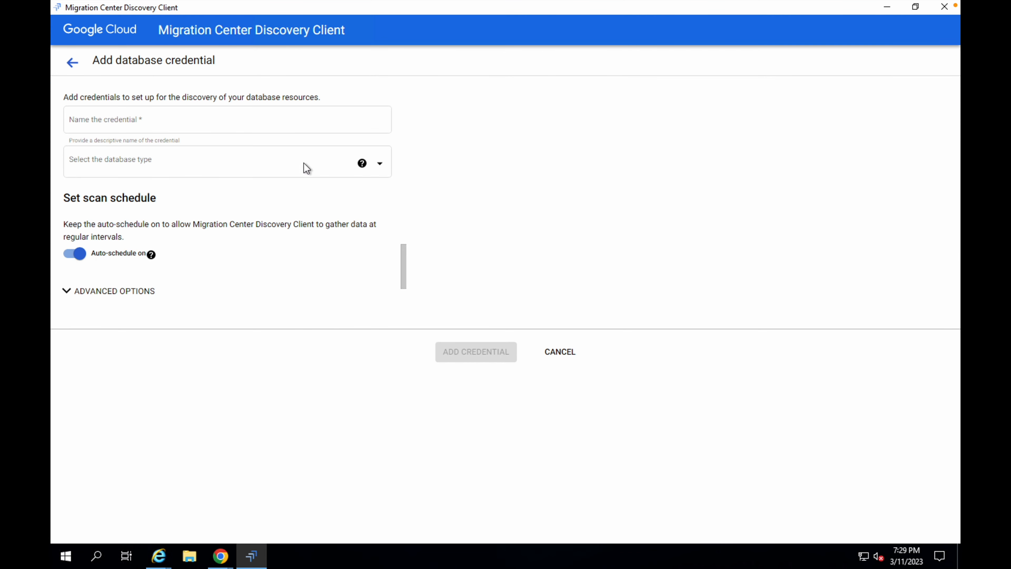
- Name the database credential lab-mysql, set the database type to MySQL, and paste collectionuser as the username
click(206, 118)
text(lab-mysql)
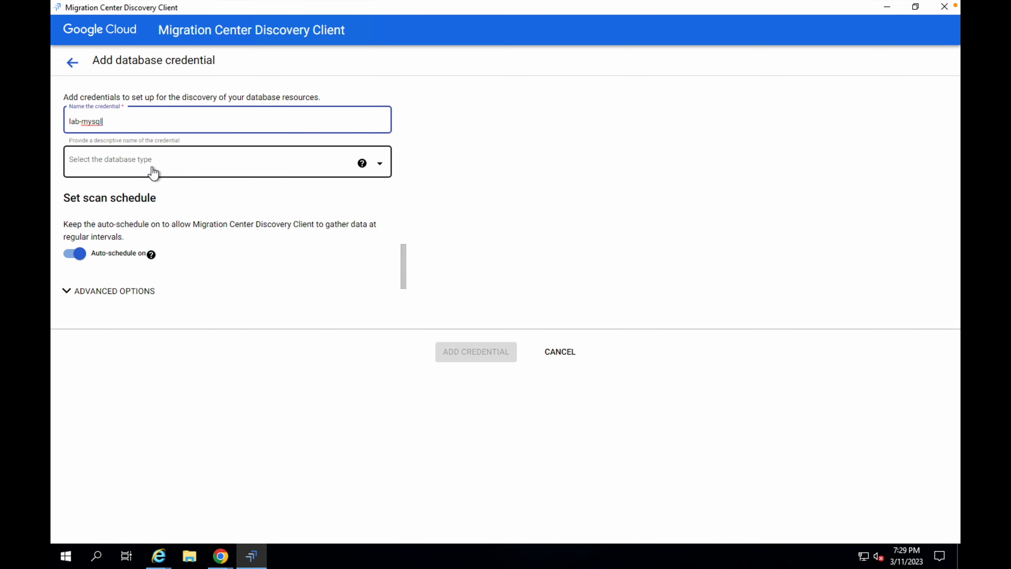
key(ctrl+Left)
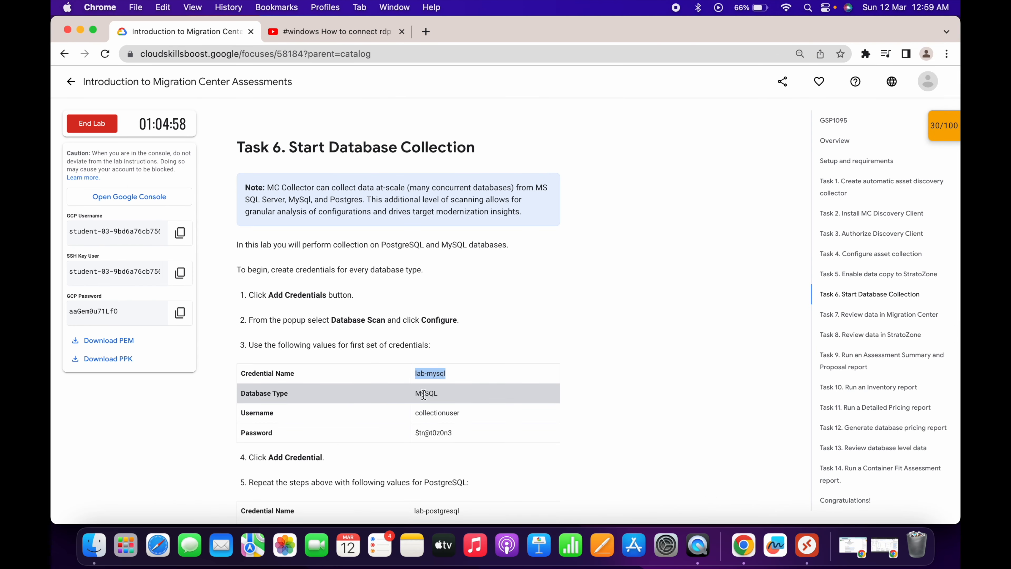
double_click(434, 412)
key(ctrl+c)
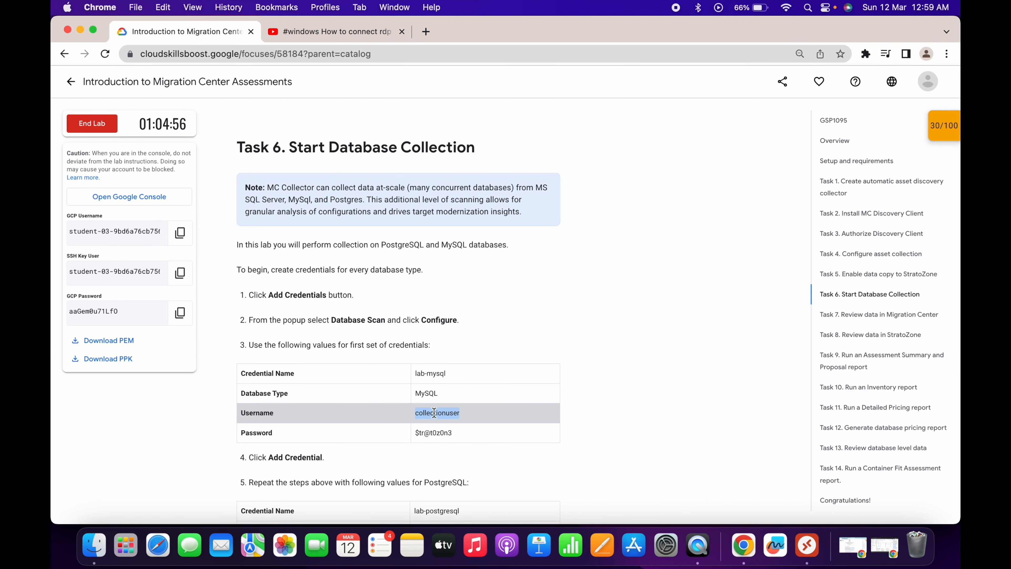
key(ctrl+Right)
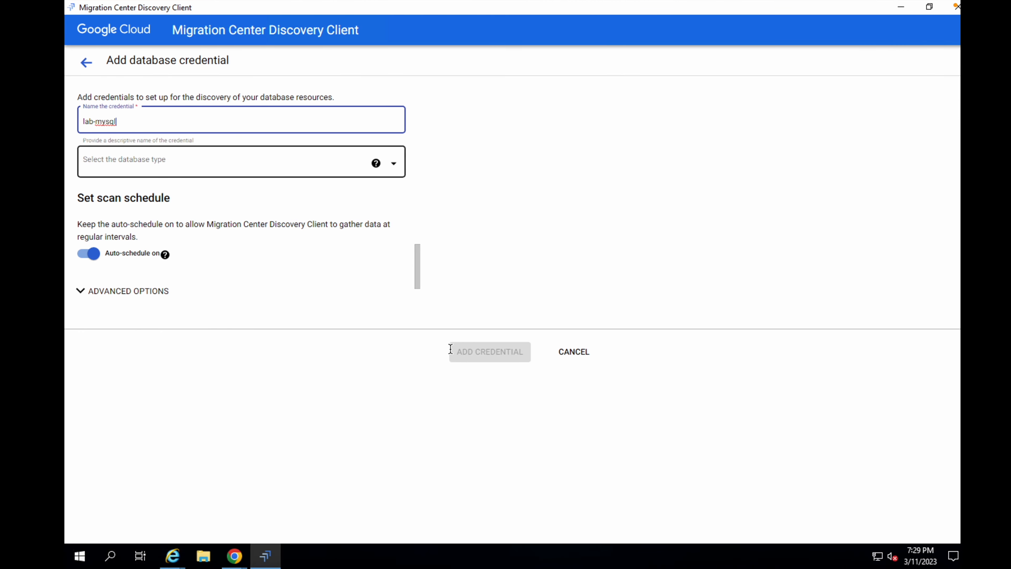
click(210, 157)
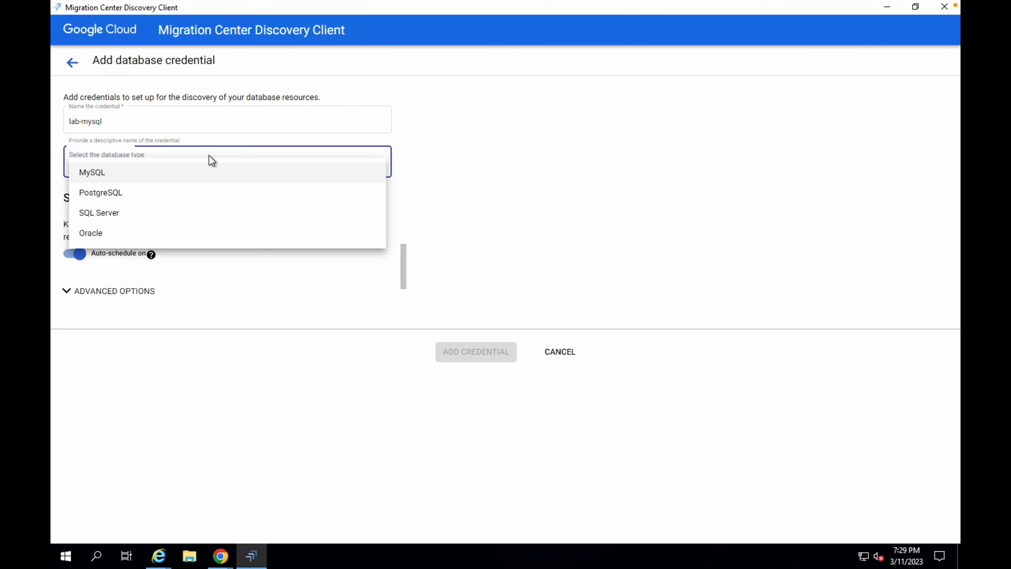
click(89, 173)
click(126, 264)
key(ctrl+v)
- Paste the database password copied from the lab instructions and add the MySQL credential
key(ctrl+Left)
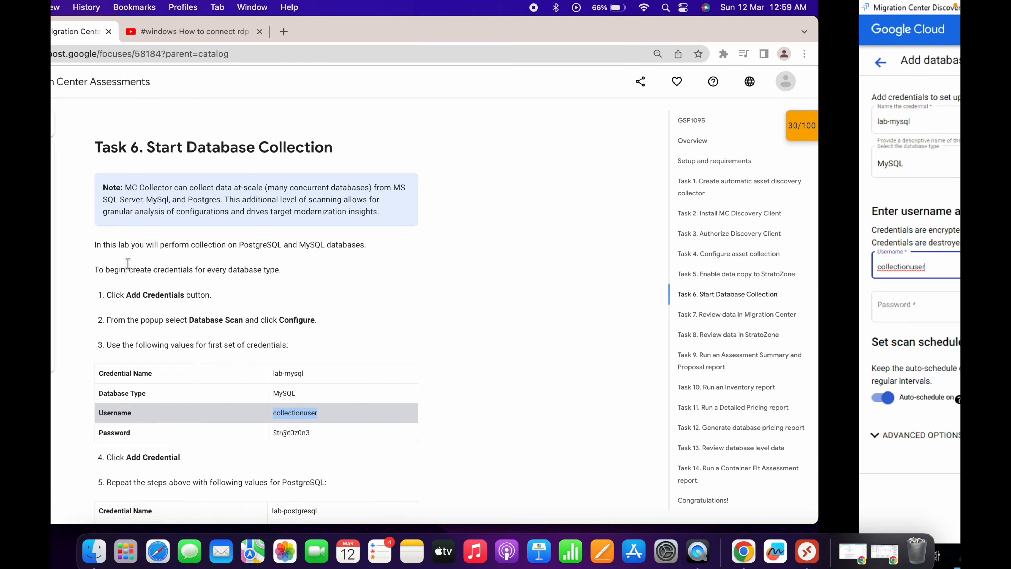
triple_click(430, 434)
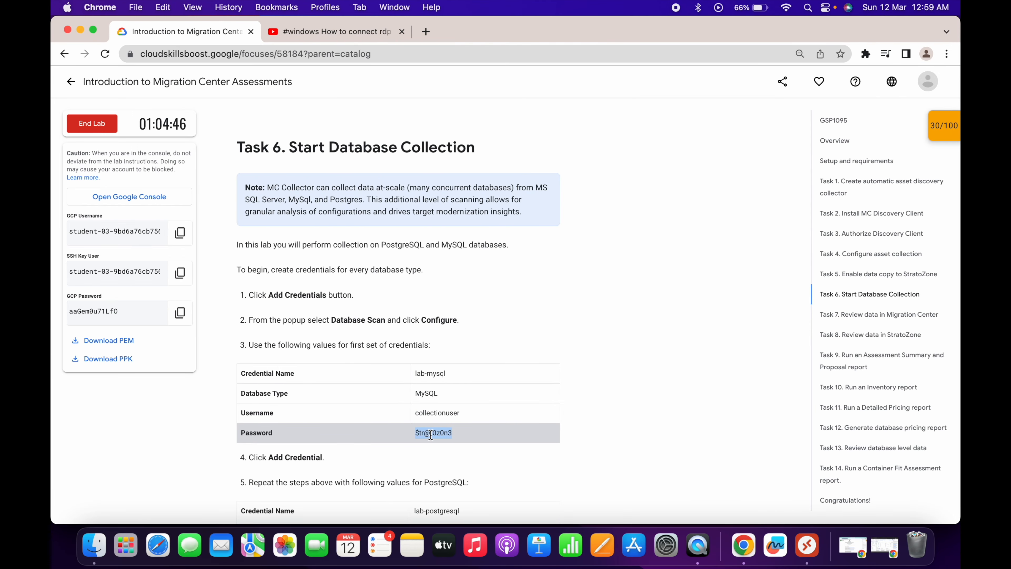
key(ctrl+Right)
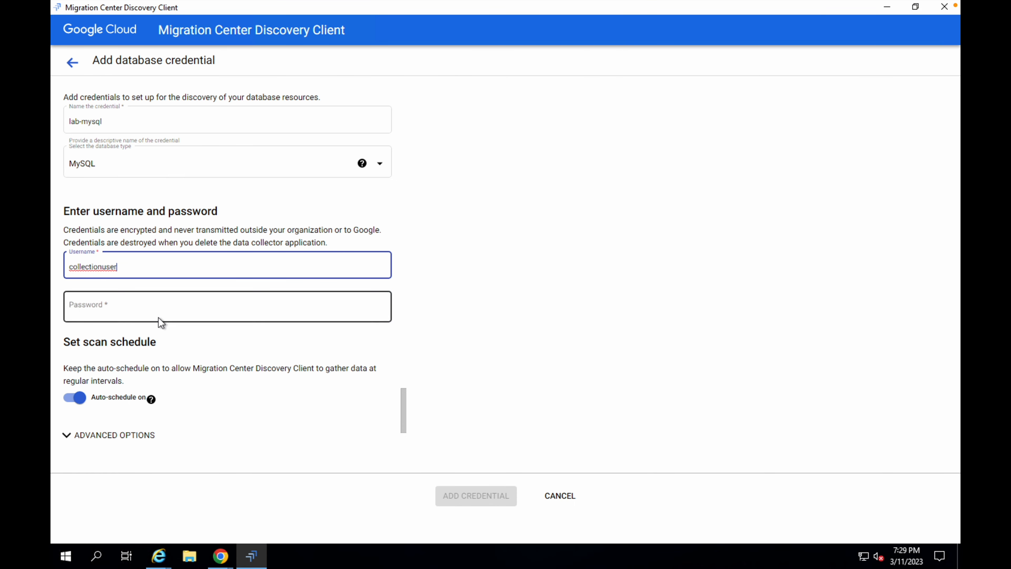
click(152, 310)
key(ctrl+v)
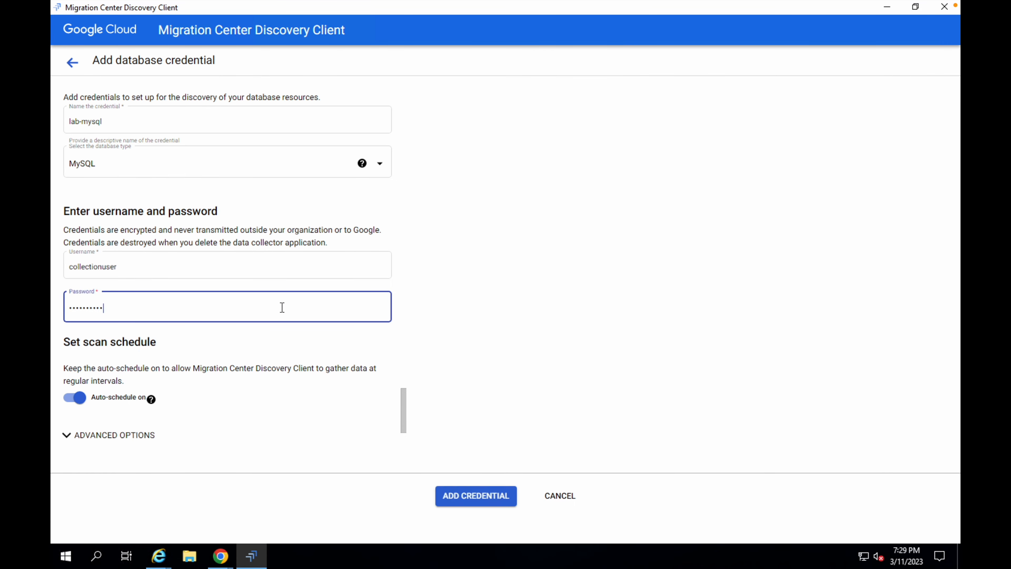
click(476, 496)
- Review the PostgreSQL credential values in the lab instructions
key(ctrl+Left)
scroll(493, 302, down, 5)
scroll(493, 302, up, 1)
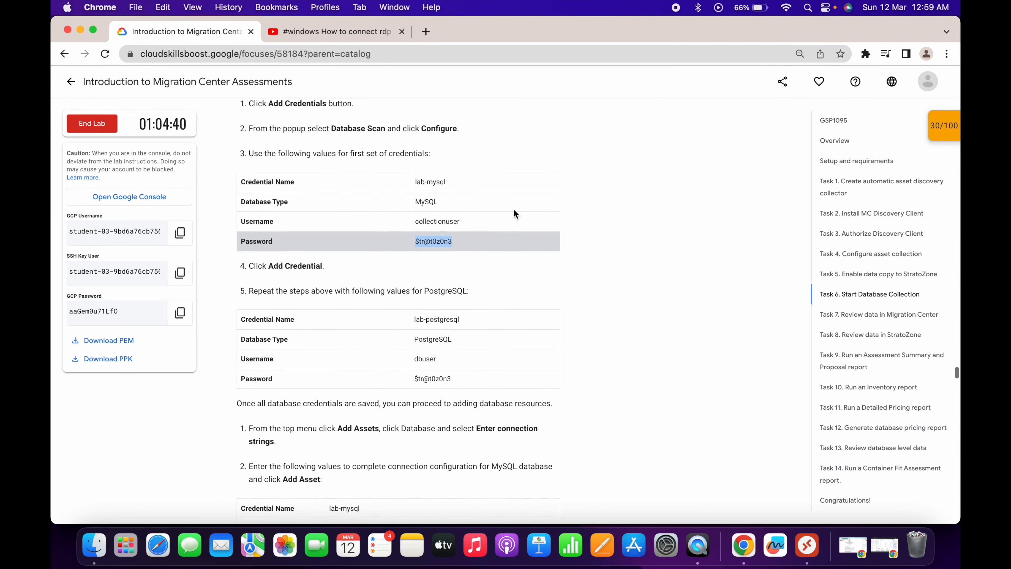
- Start a new Database Scan credential and name it lab-postgresql, copying the name from the lab instructions
scroll(463, 242, down, 2)
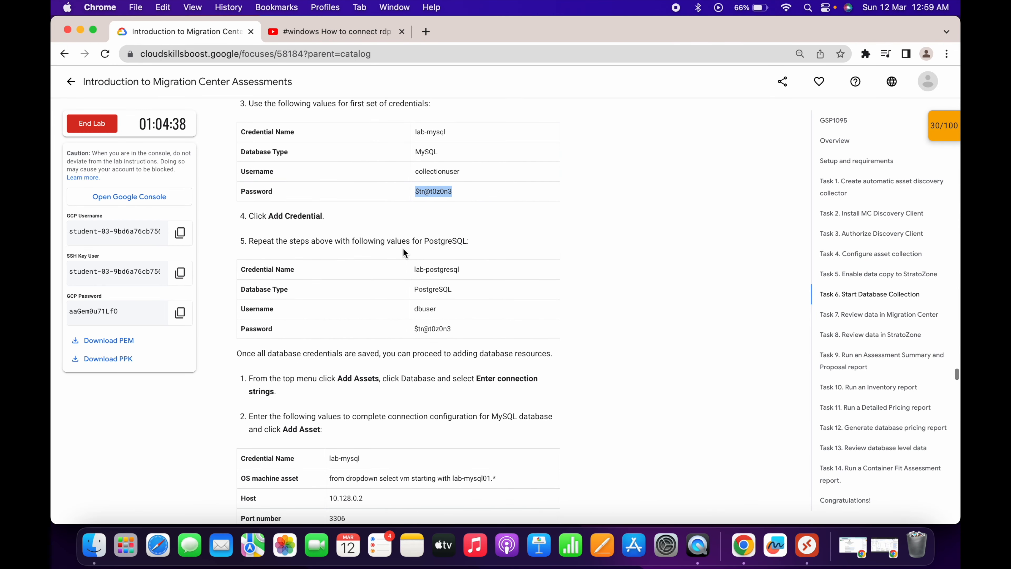
triple_click(426, 270)
key(ctrl+Right)
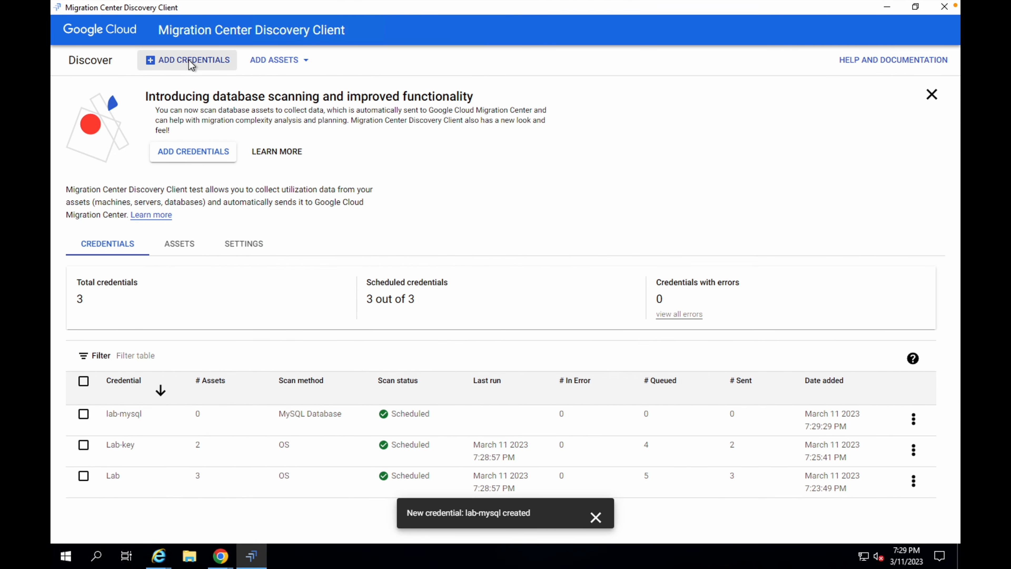
click(192, 61)
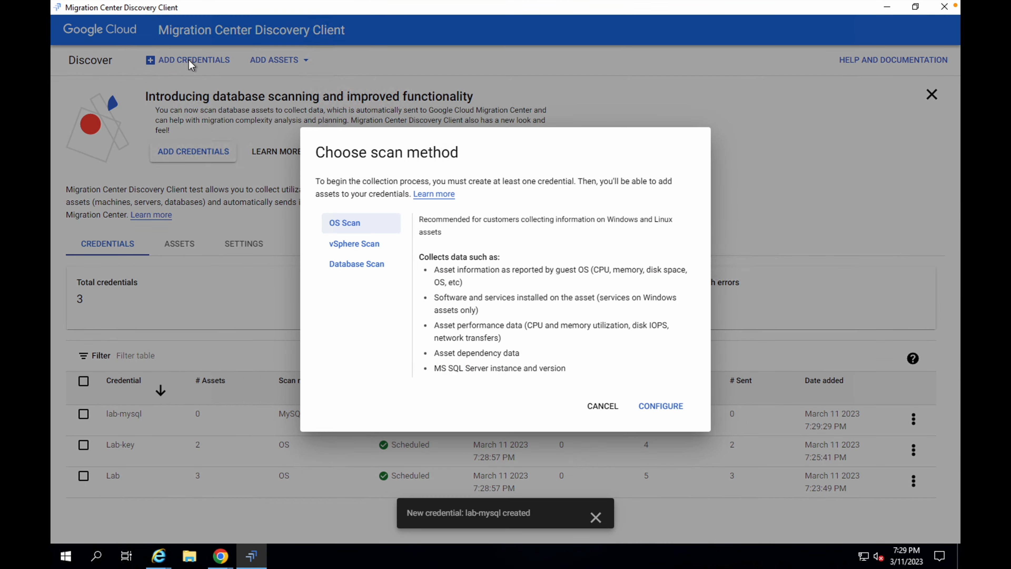
click(356, 266)
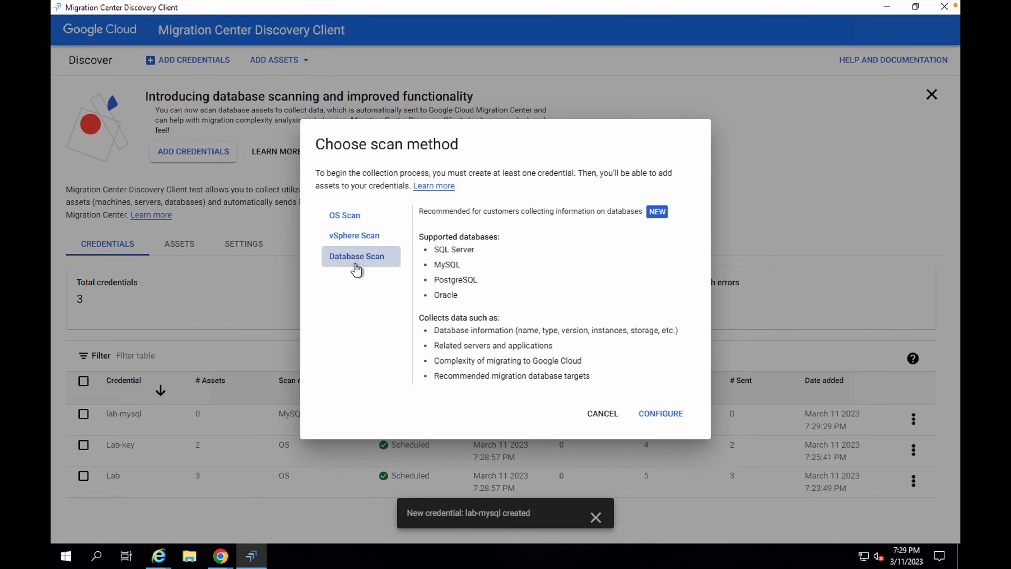
click(660, 415)
click(200, 119)
text(lab-postgresql)
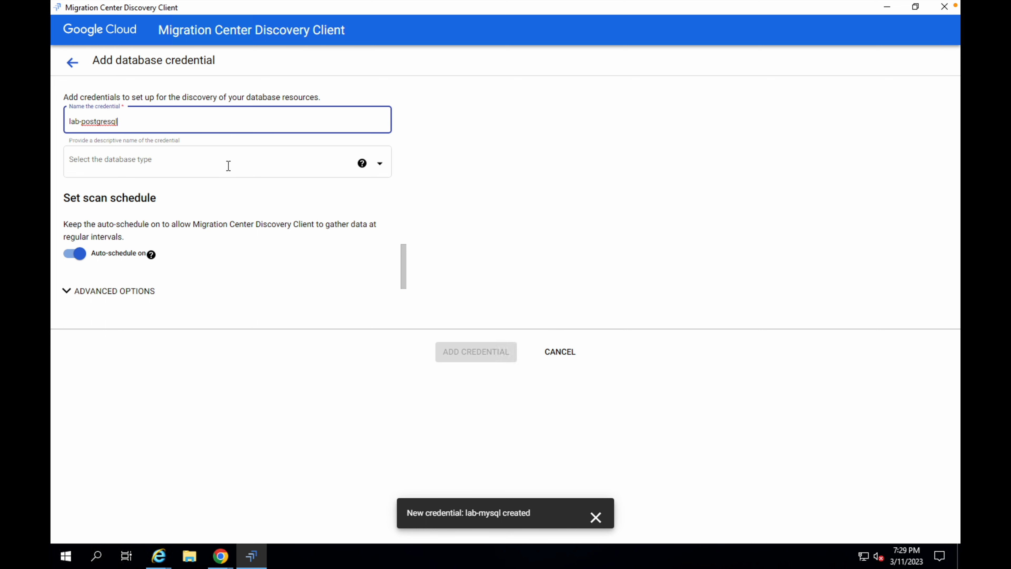
- Set the database type to PostgreSQL and paste dbuser from the instructions as the username
click(202, 174)
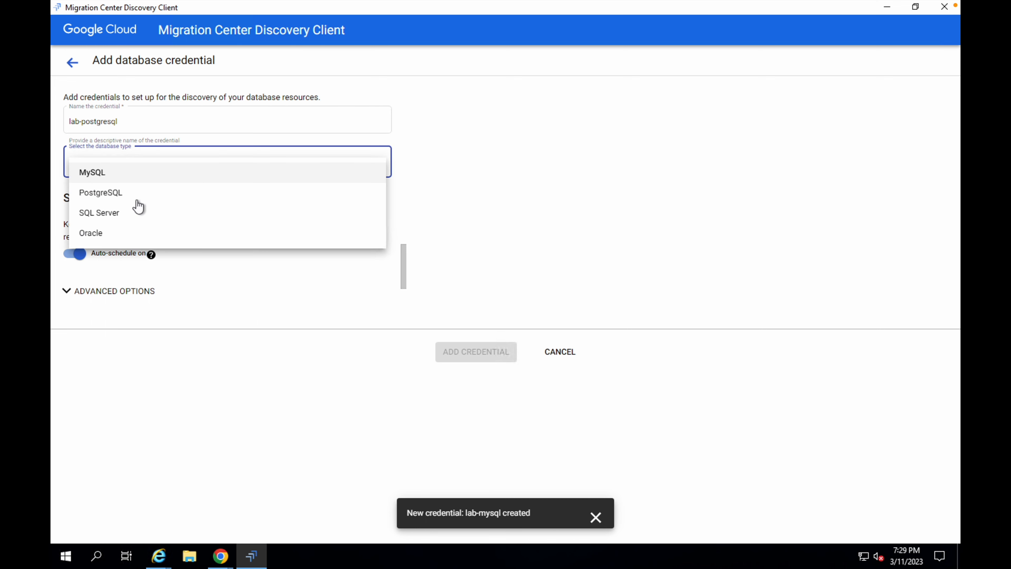
click(108, 195)
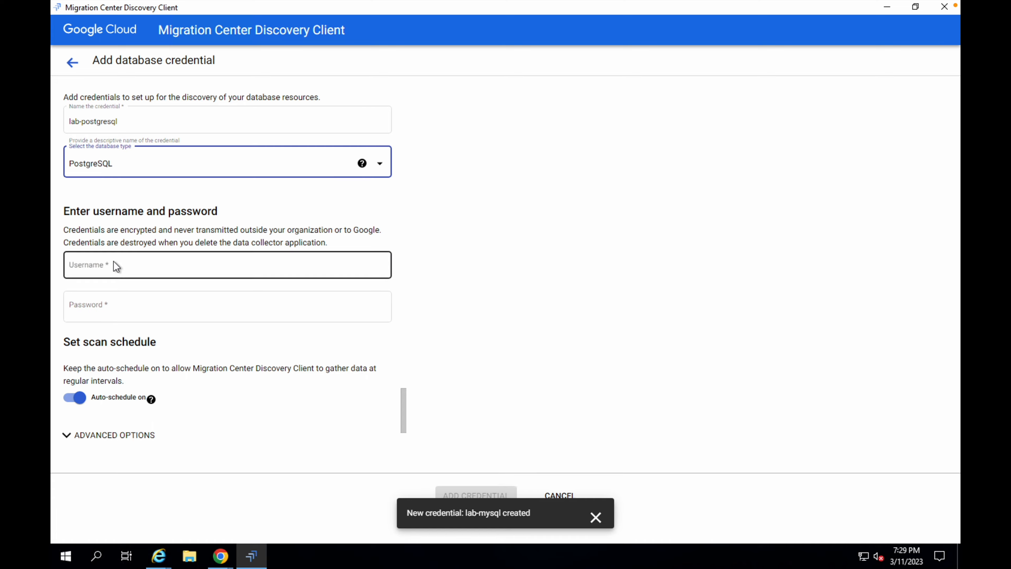
key(ctrl+Left)
double_click(425, 309)
key(ctrl+c)
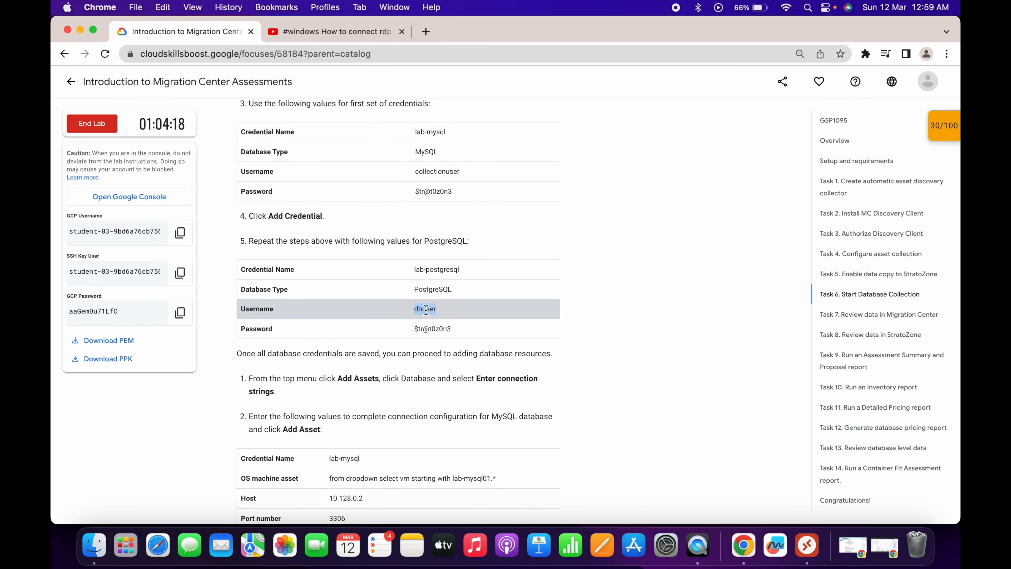
key(ctrl+Right)
click(125, 264)
key(ctrl+v)
- Paste the database password copied from the lab instructions and add the PostgreSQL credential
key(ctrl+Left)
triple_click(435, 331)
key(ctrl+Right)
click(155, 315)
key(ctrl+v)
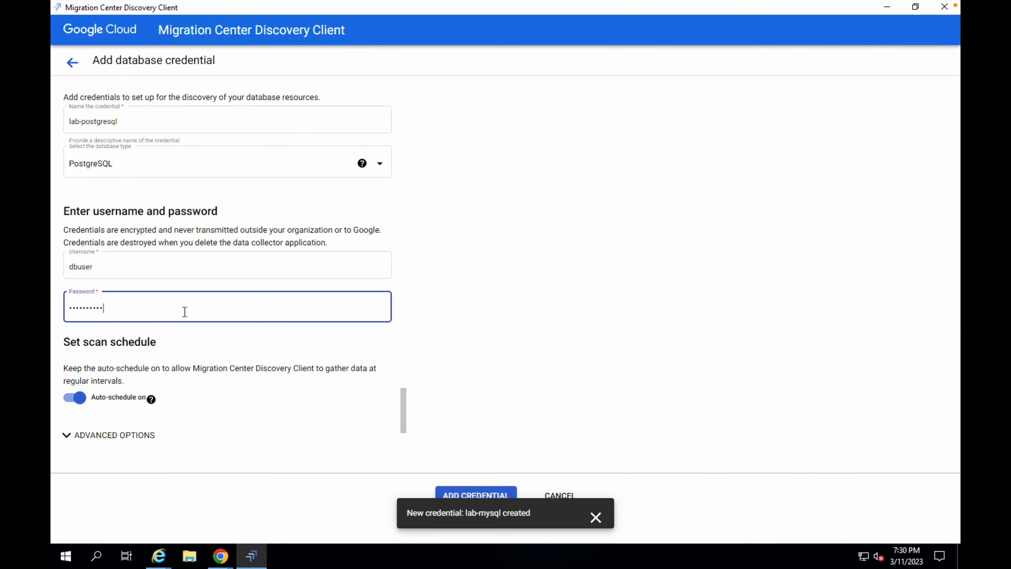
click(597, 519)
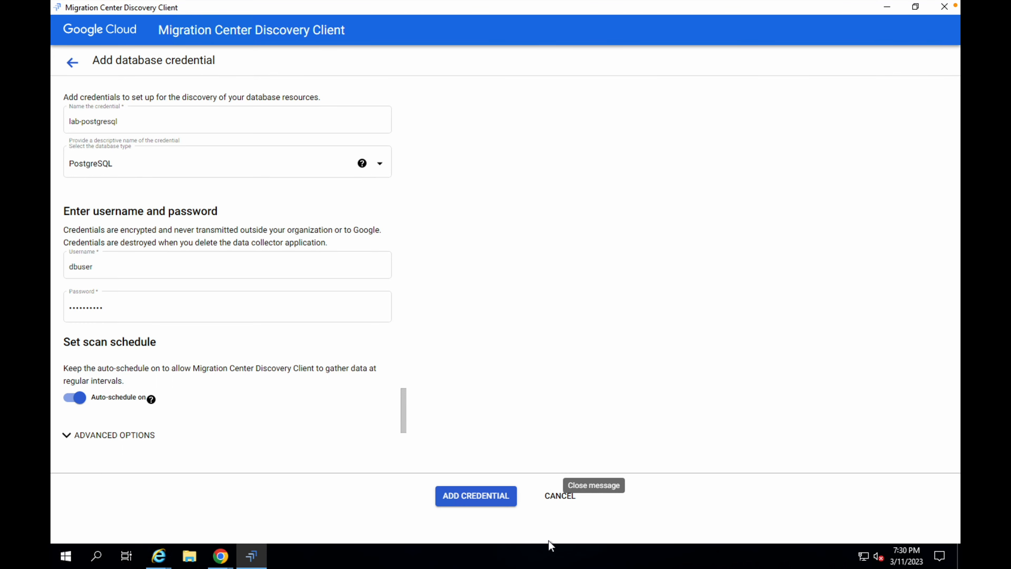
click(473, 499)
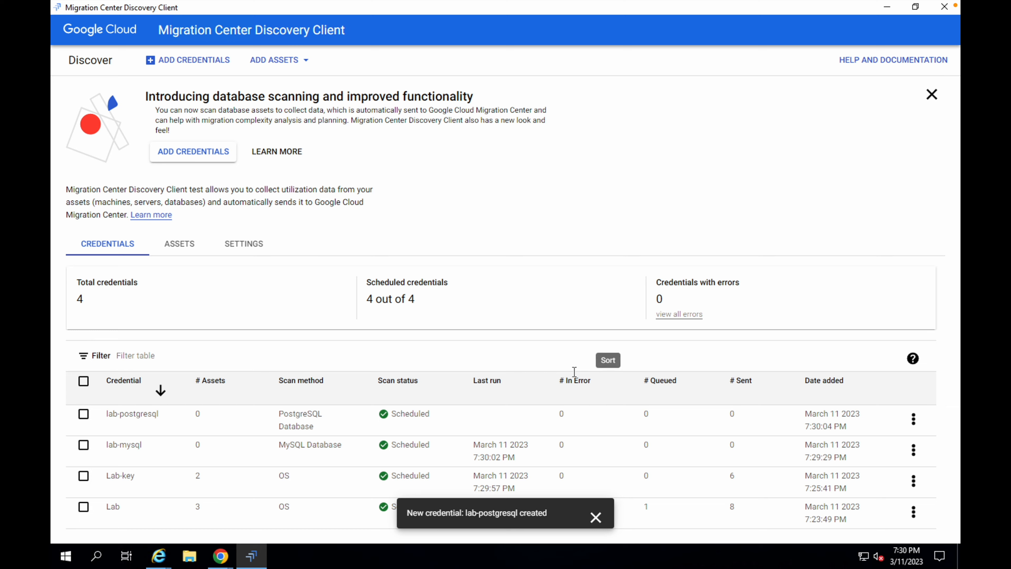
- Check the instructions for adding database resources, then start entering a database connection string as a new asset
key(ctrl+Left)
scroll(464, 335, down, 5)
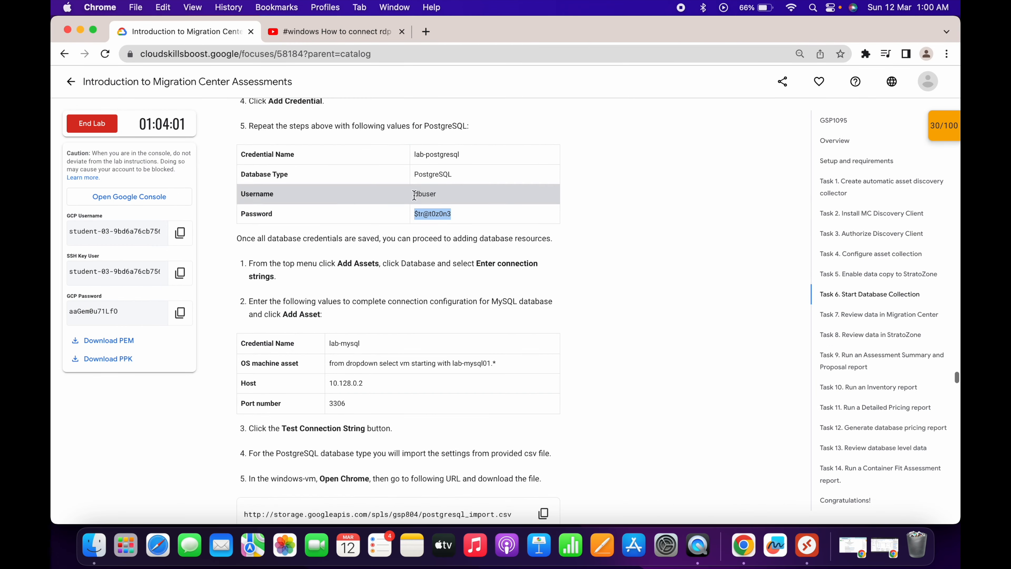
scroll(385, 264, down, 1)
drag(331, 206, 399, 208)
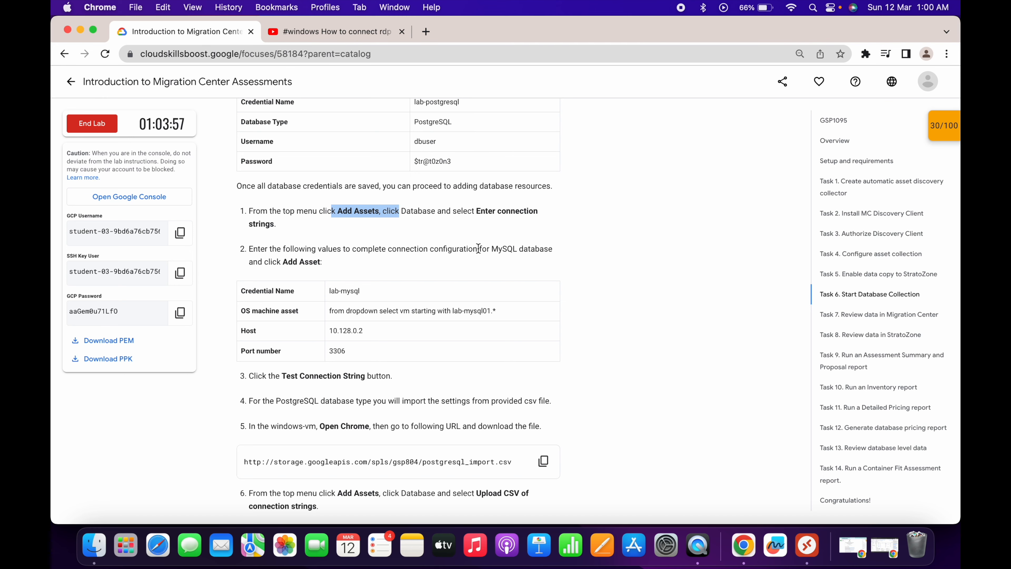
key(ctrl+Right)
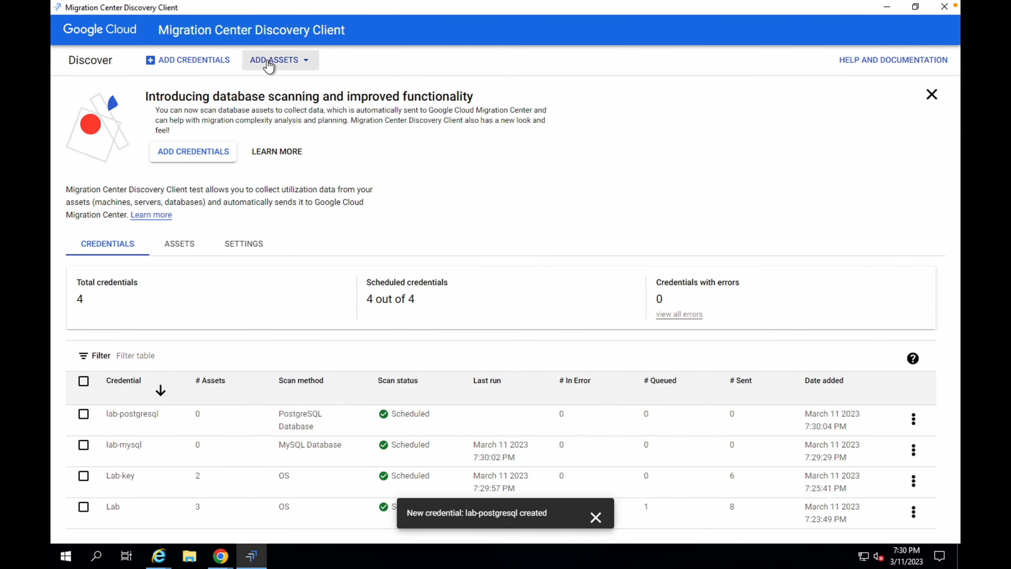
click(268, 62)
mouse_move(266, 107)
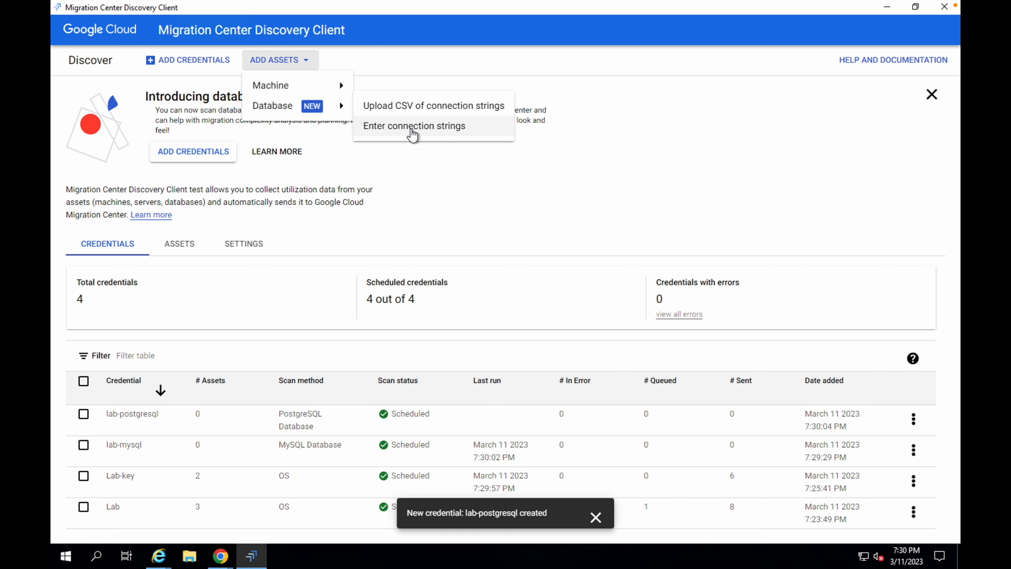
click(440, 132)
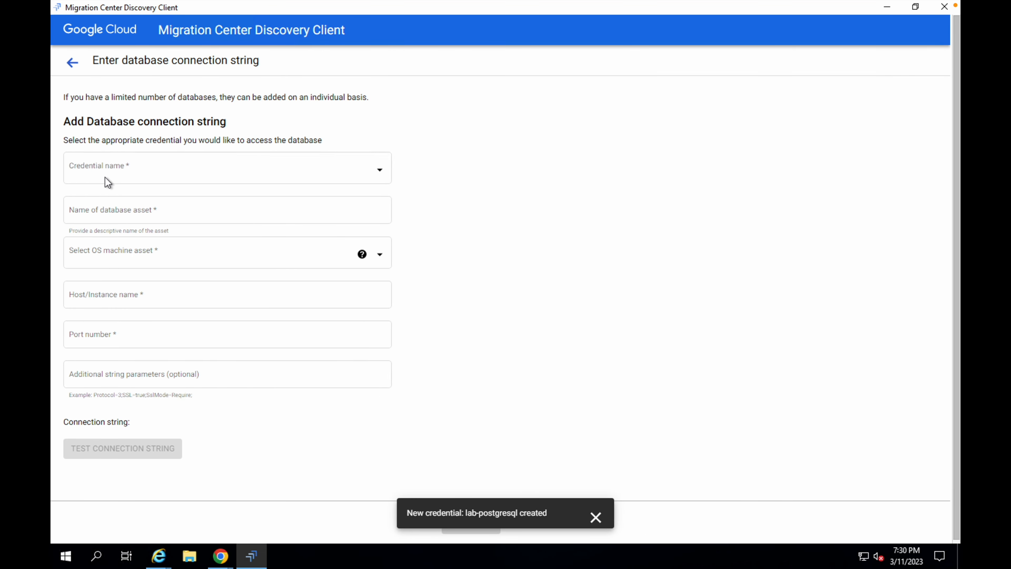
- Choose the lab-mysql credential and select the lab-mysql01 VM as the OS machine asset
click(210, 175)
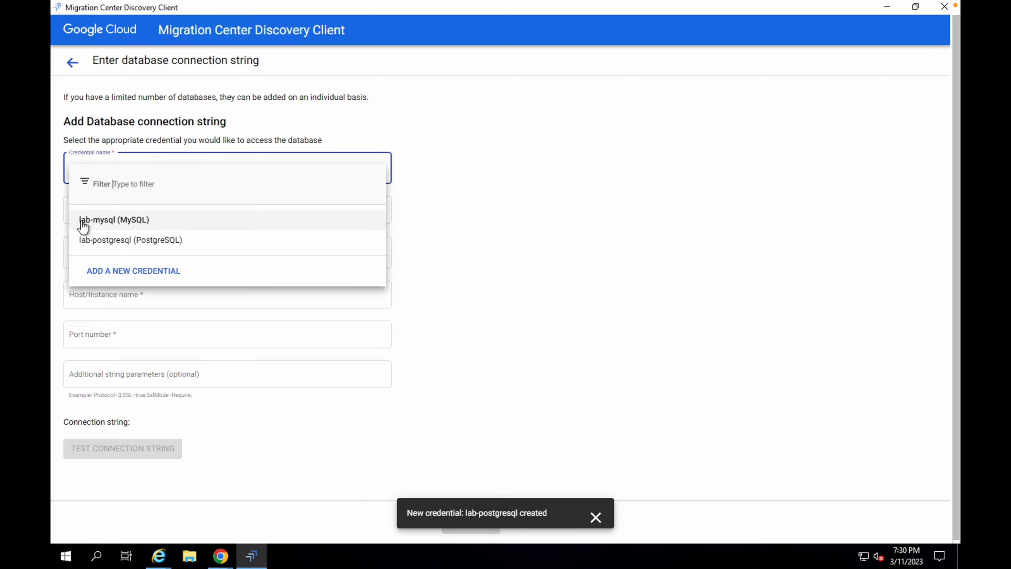
click(104, 230)
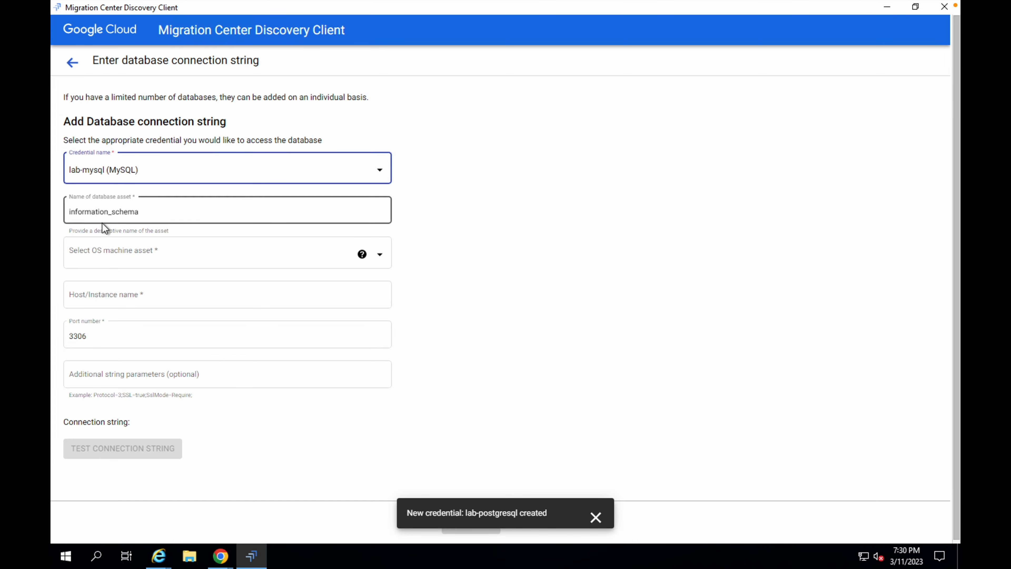
key(ctrl+Left)
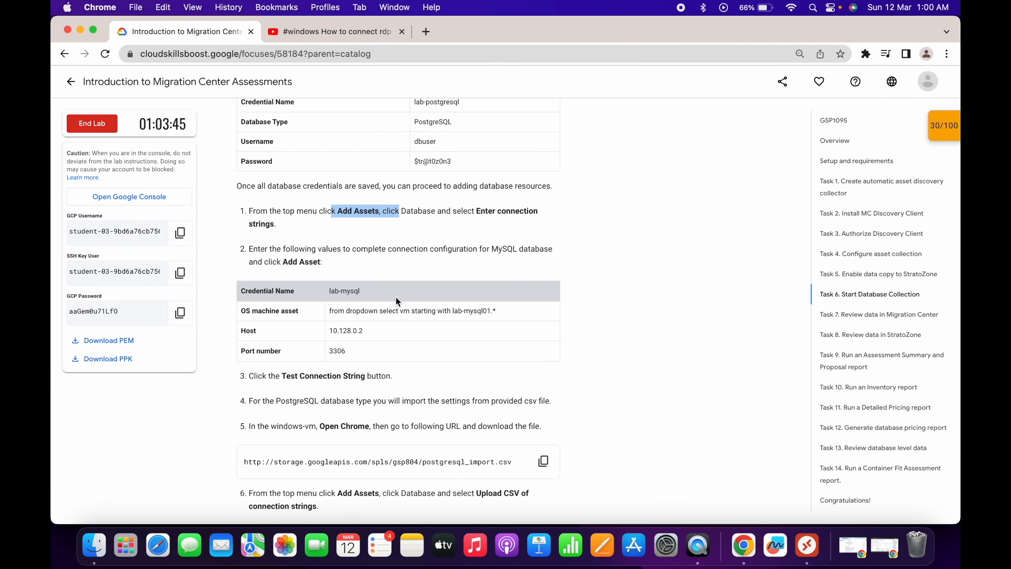
key(ctrl+Right)
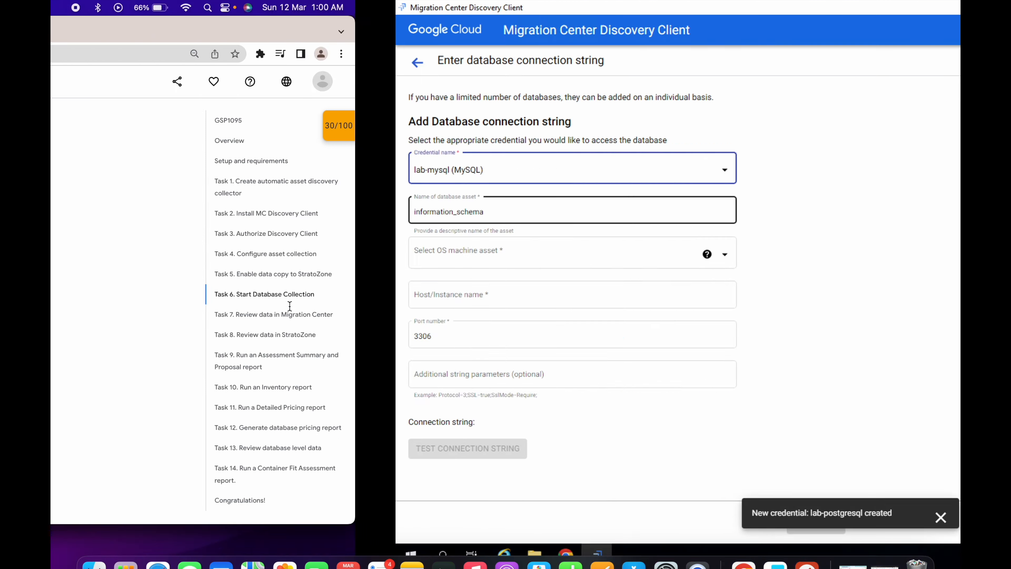
click(99, 259)
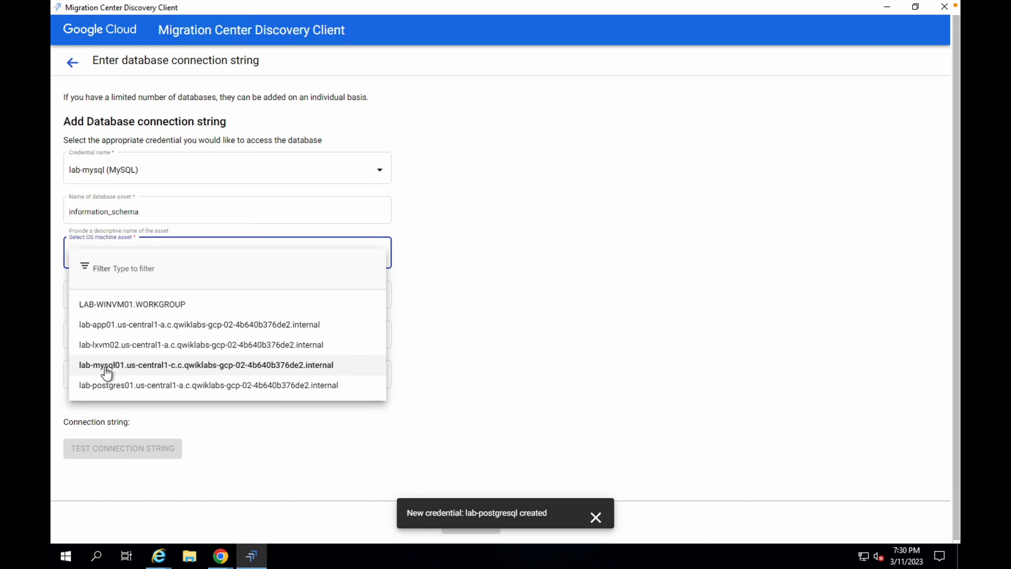
click(131, 366)
- Look through the lab instructions for the MySQL host IP address
key(ctrl+Left)
scroll(346, 285, up, 20)
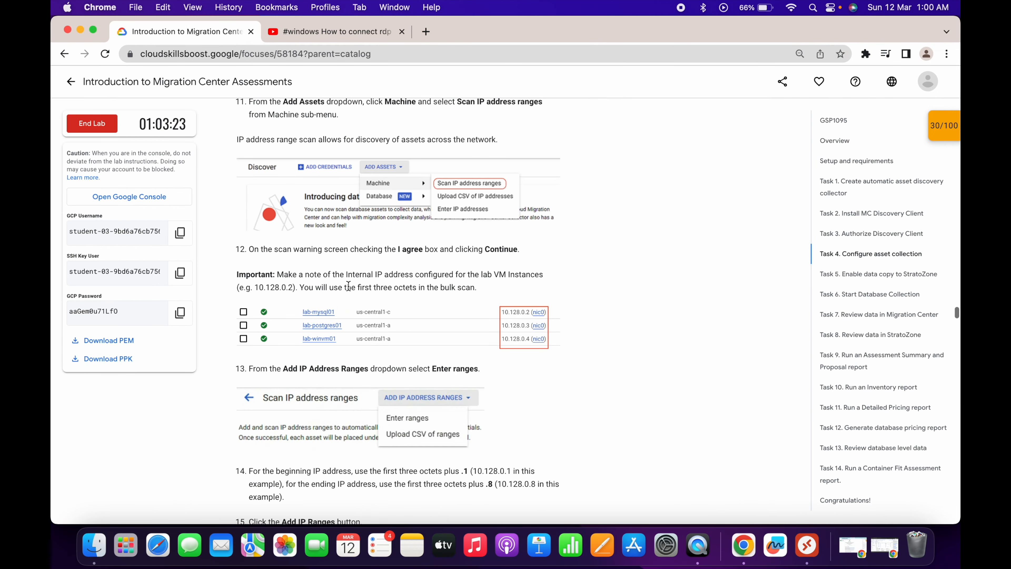
scroll(396, 198, down, 5)
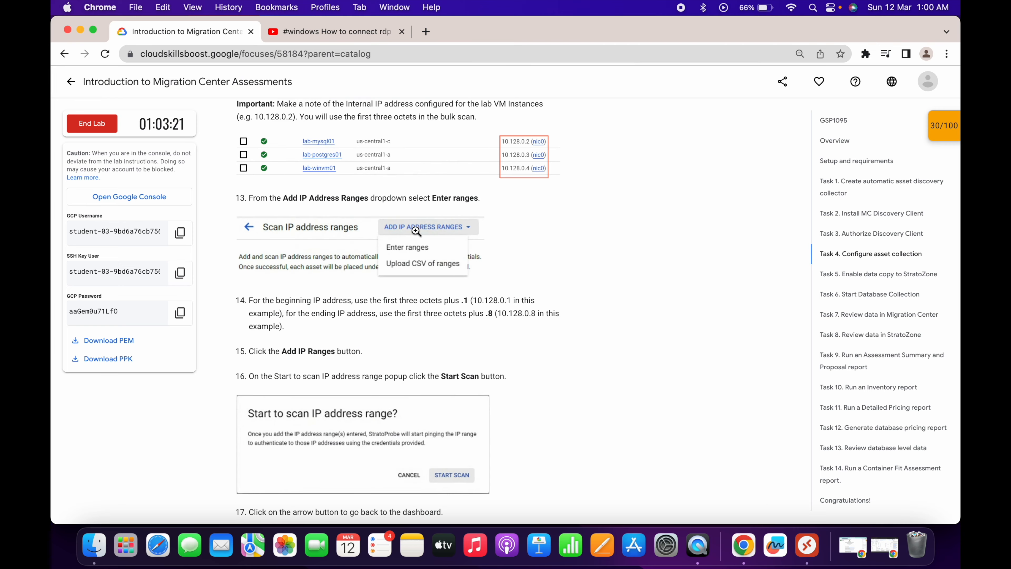
key(ctrl+Right)
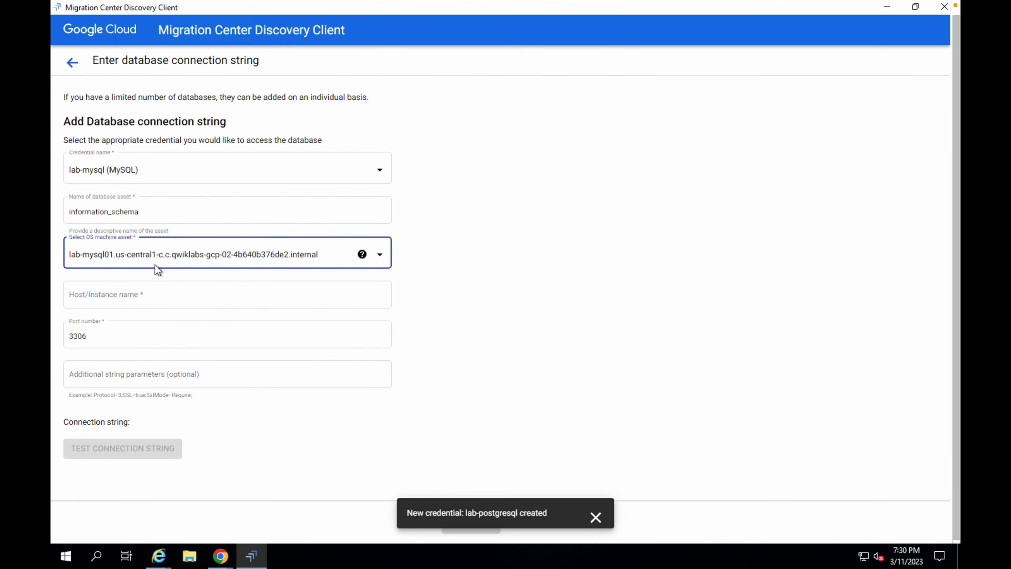
key(ctrl+Left)
scroll(331, 320, down, 15)
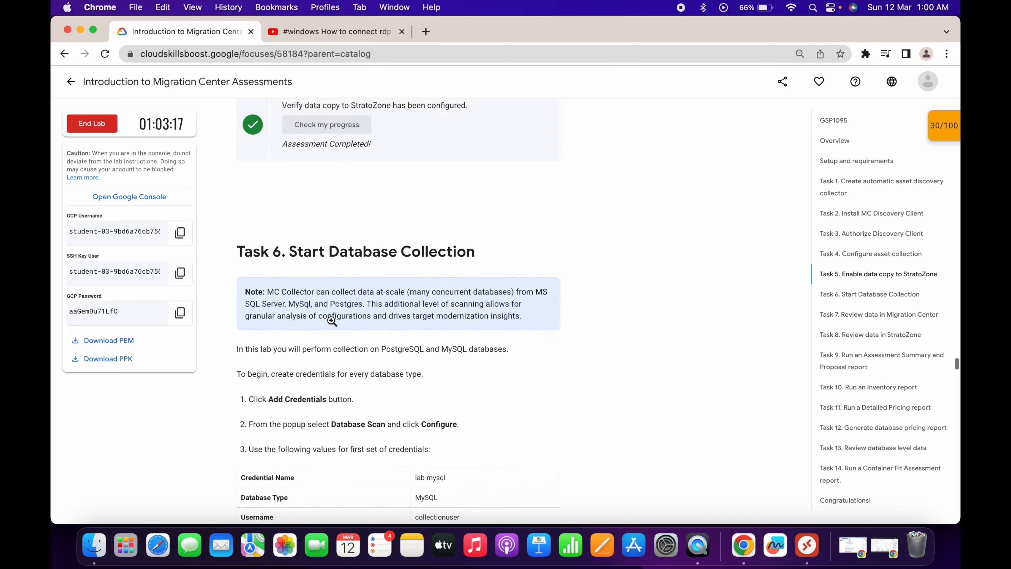
scroll(332, 320, down, 8)
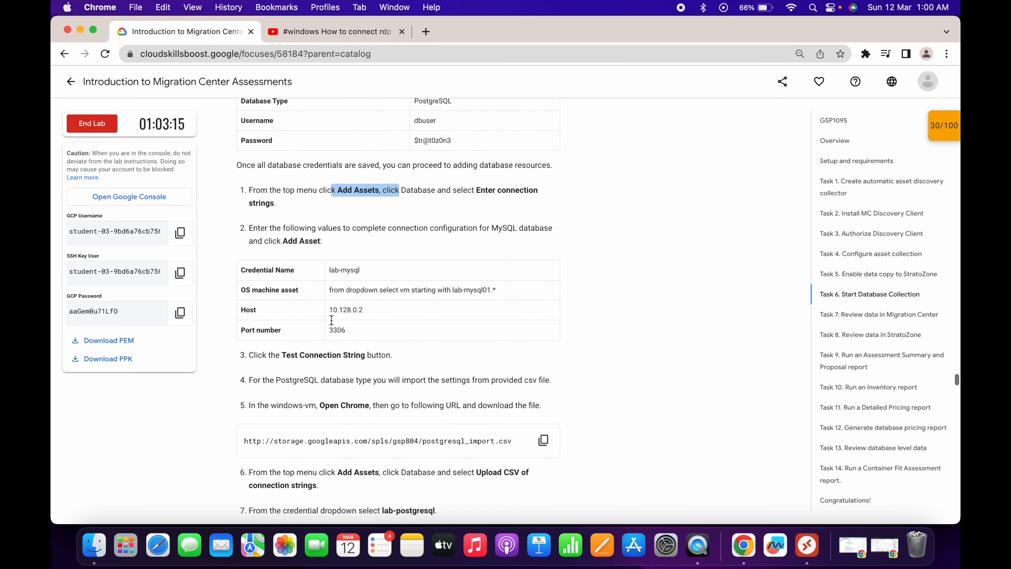
key(ctrl+Right)
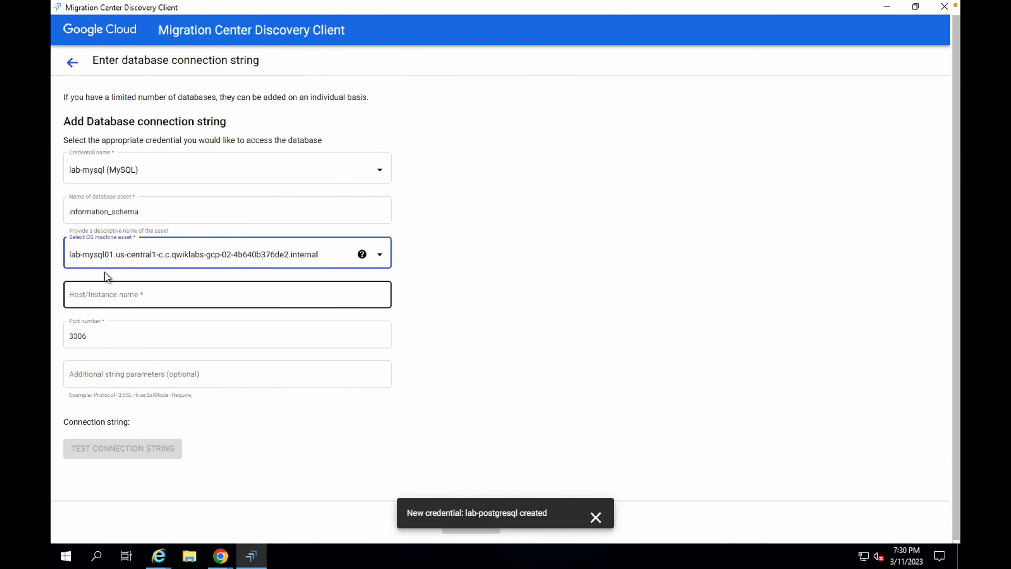
key(ctrl+Left)
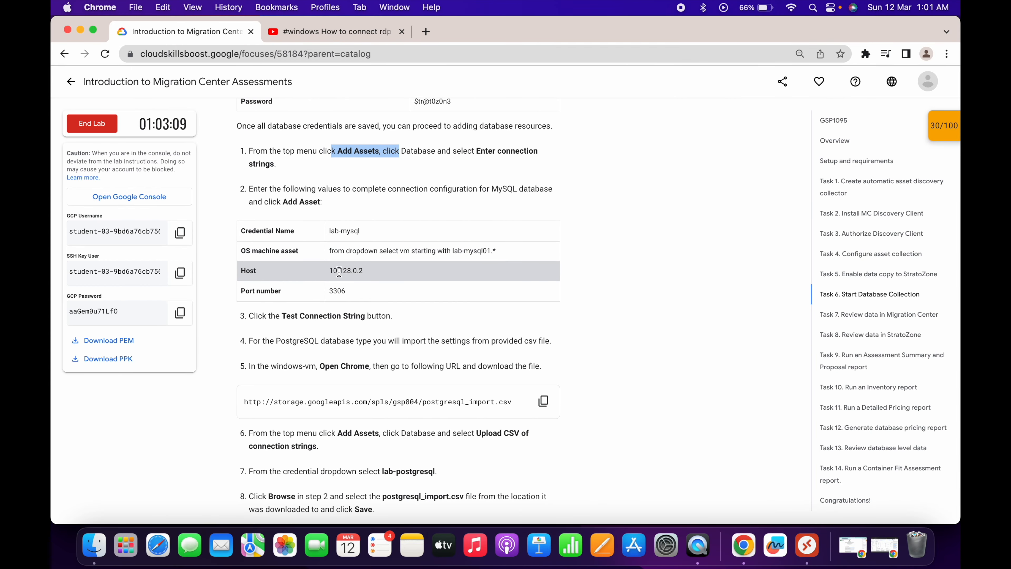
- Copy the host 10.128.0.2 from the instructions into the host/instance name field
double_click(339, 272)
key(super+c)
key(ctrl+Right)
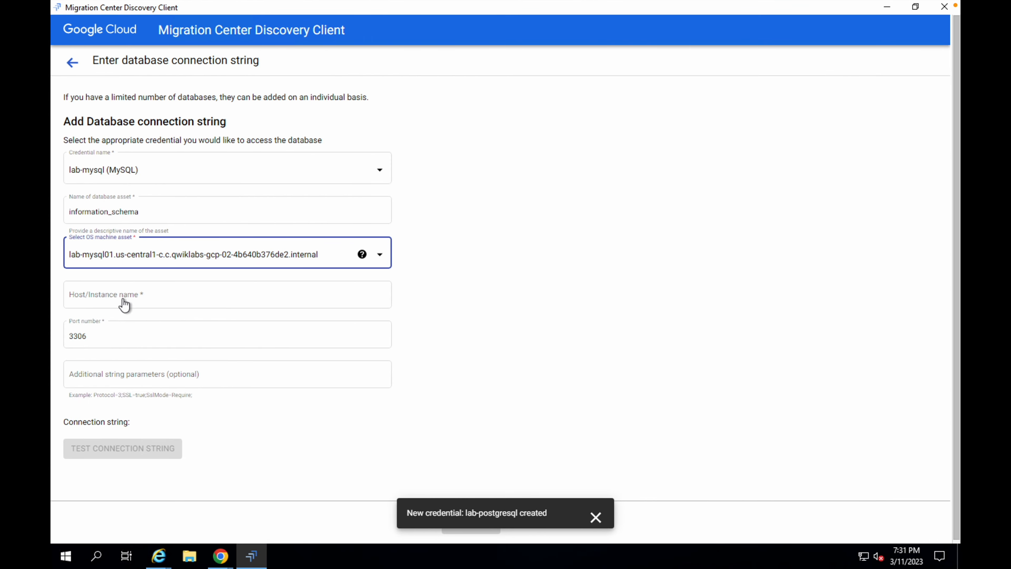
click(117, 292)
key(ctrl+v)
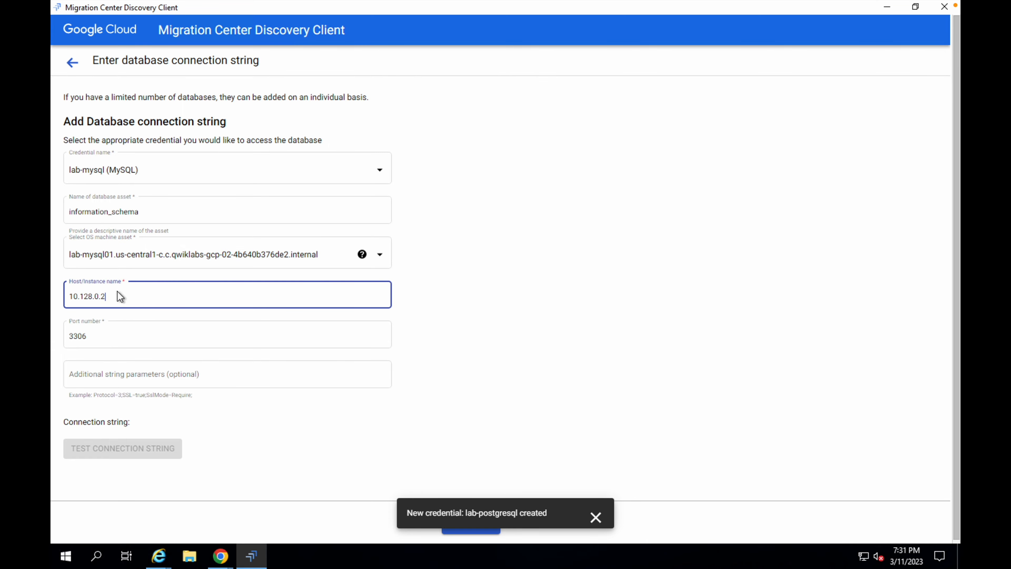
- Test the connection string and add the MySQL database asset
key(ctrl+Left)
key(ctrl+Right)
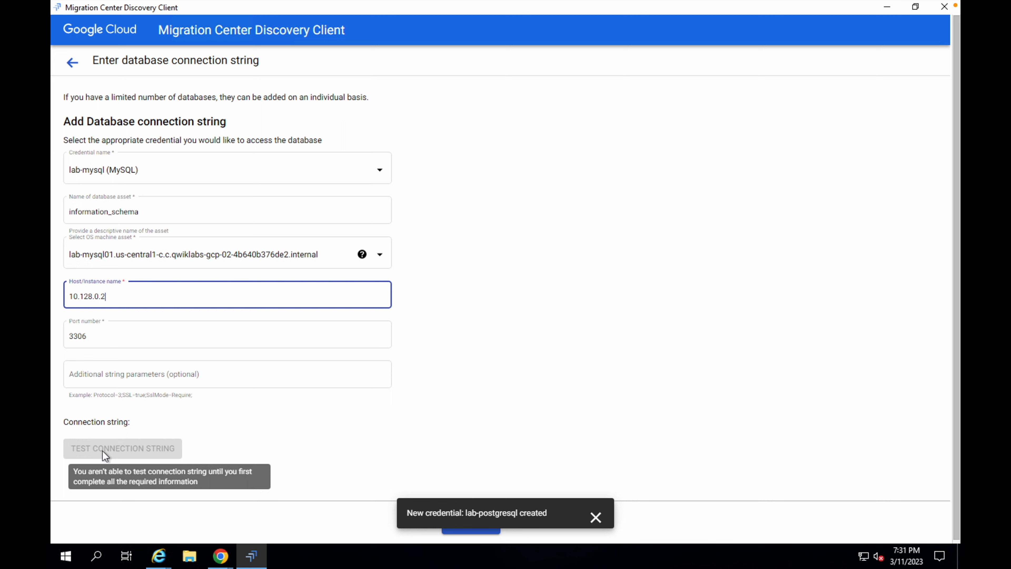
click(596, 518)
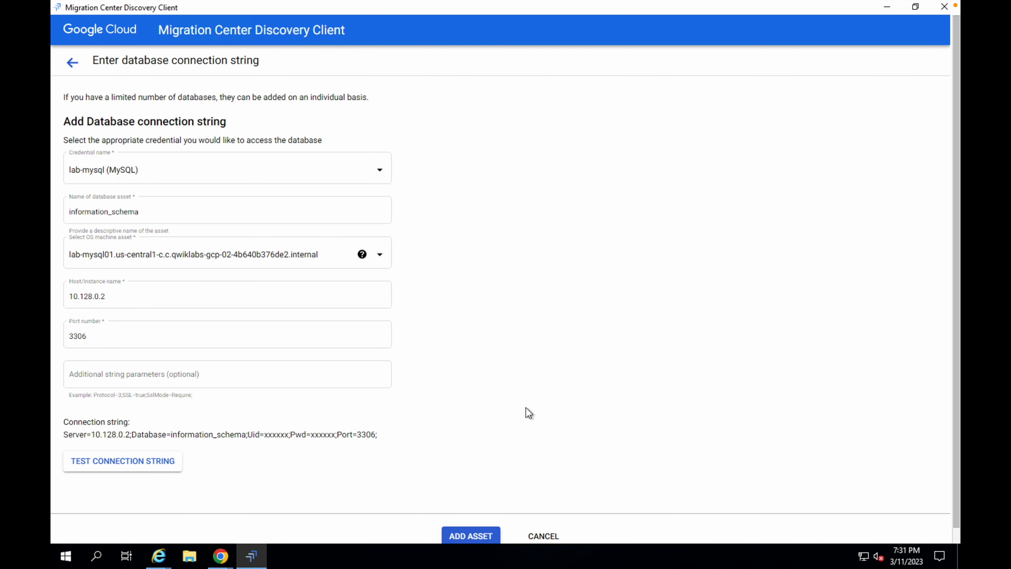
click(124, 462)
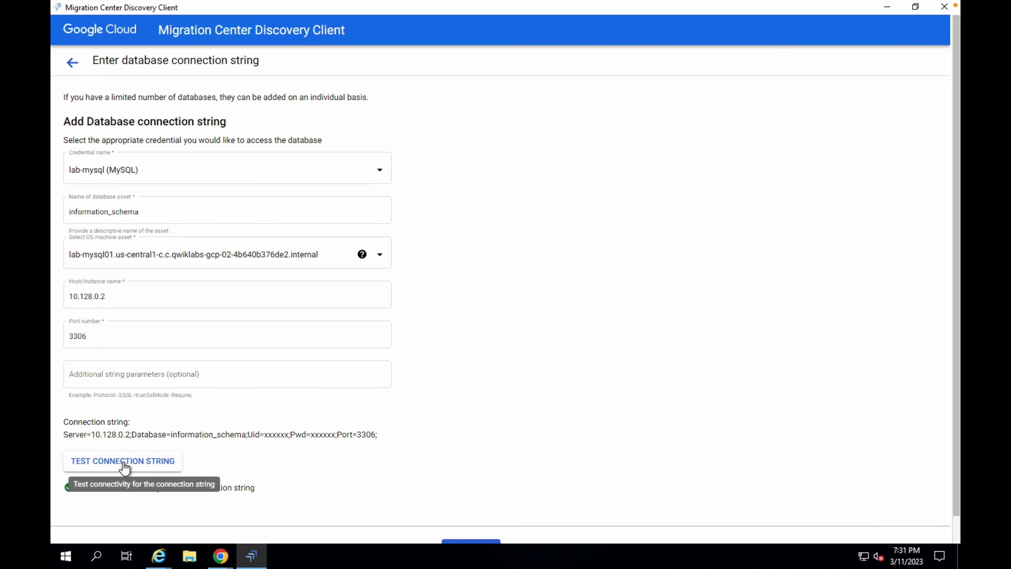
scroll(125, 468, down, 2)
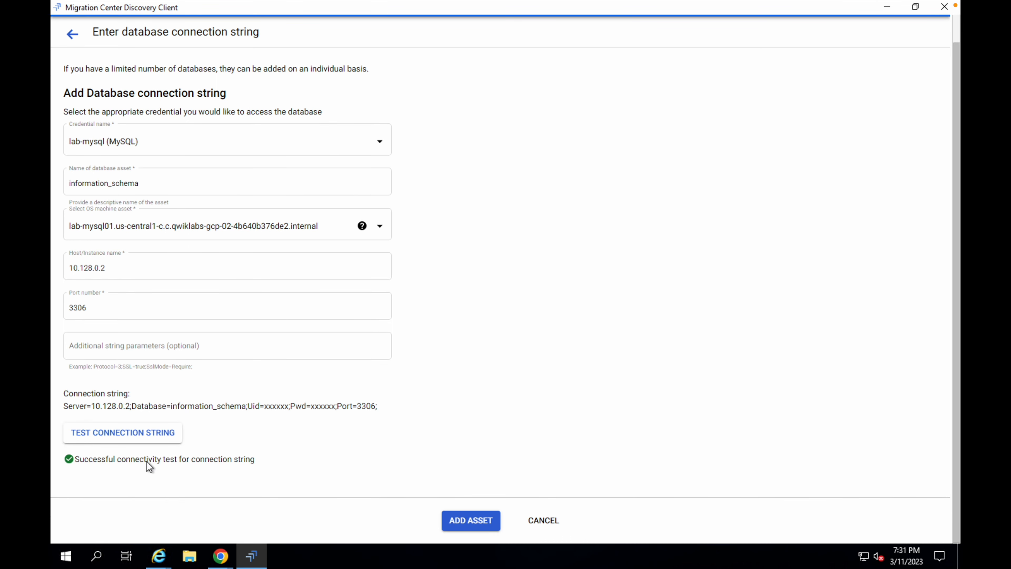
click(469, 521)
key(super+Tab)
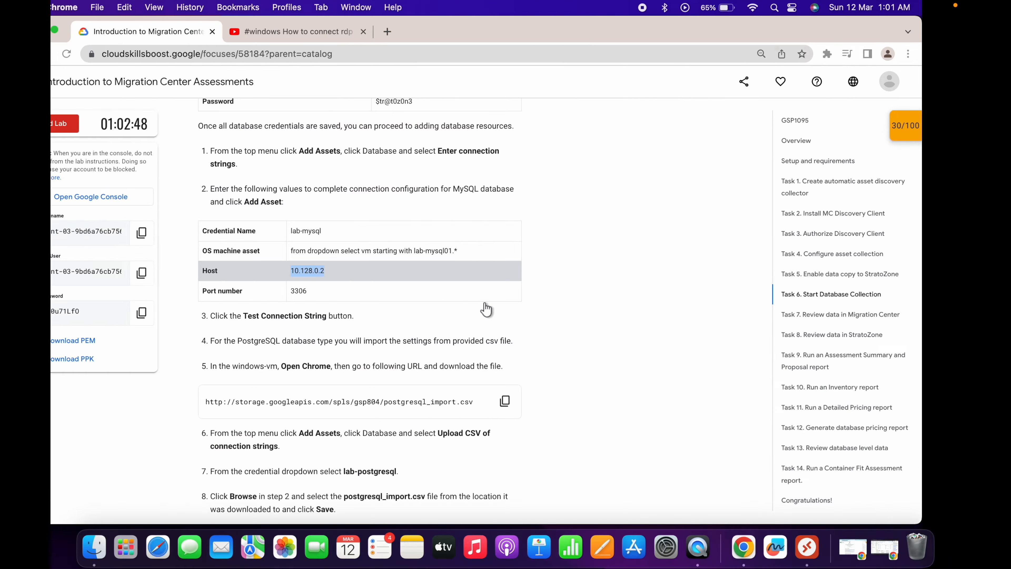
- Copy the postgresql_import.csv URL from the instructions and download the file in a new Chrome tab on the Windows VM
scroll(434, 290, down, 1)
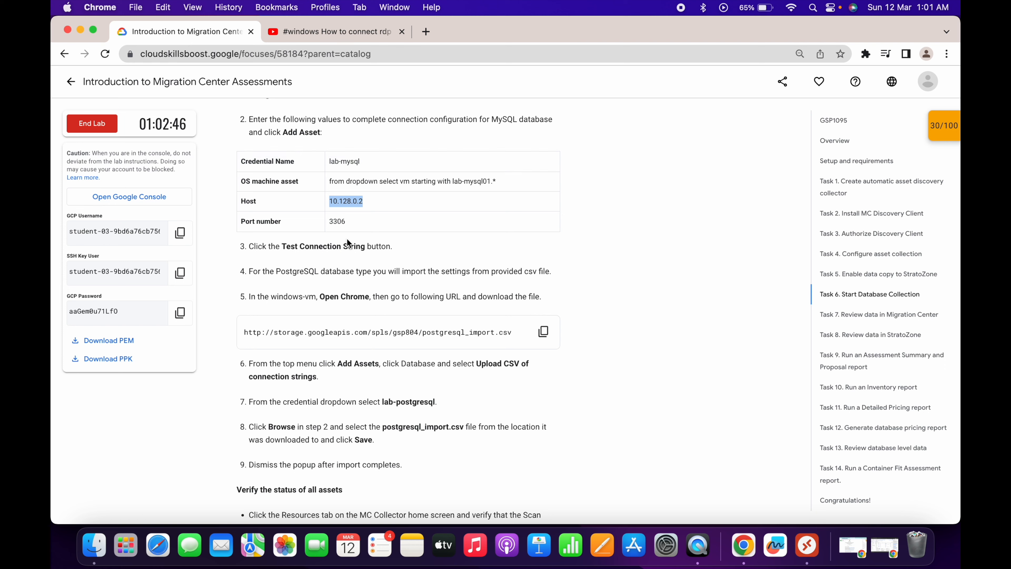
click(544, 332)
key(ctrl+Right)
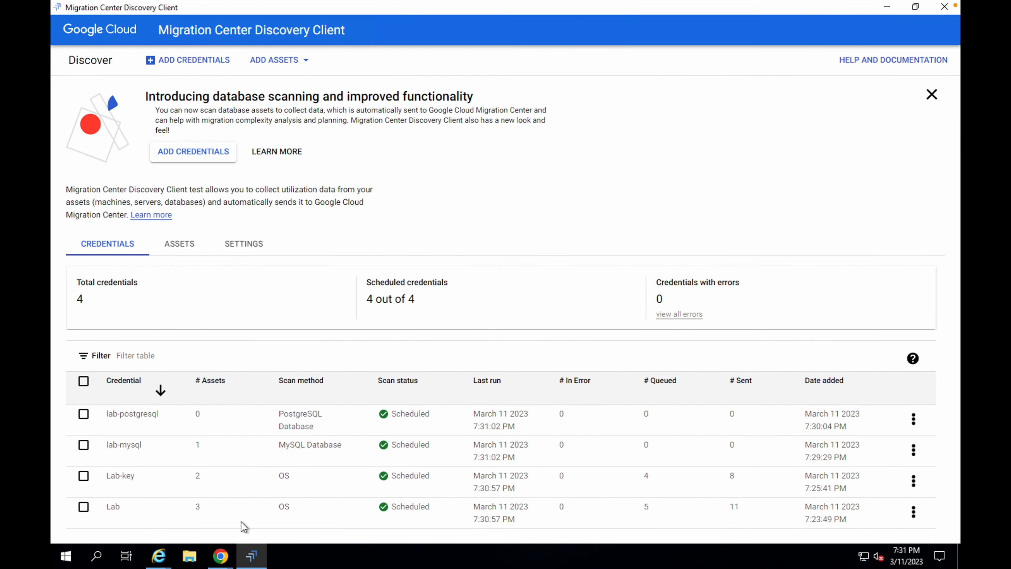
mouse_move(220, 556)
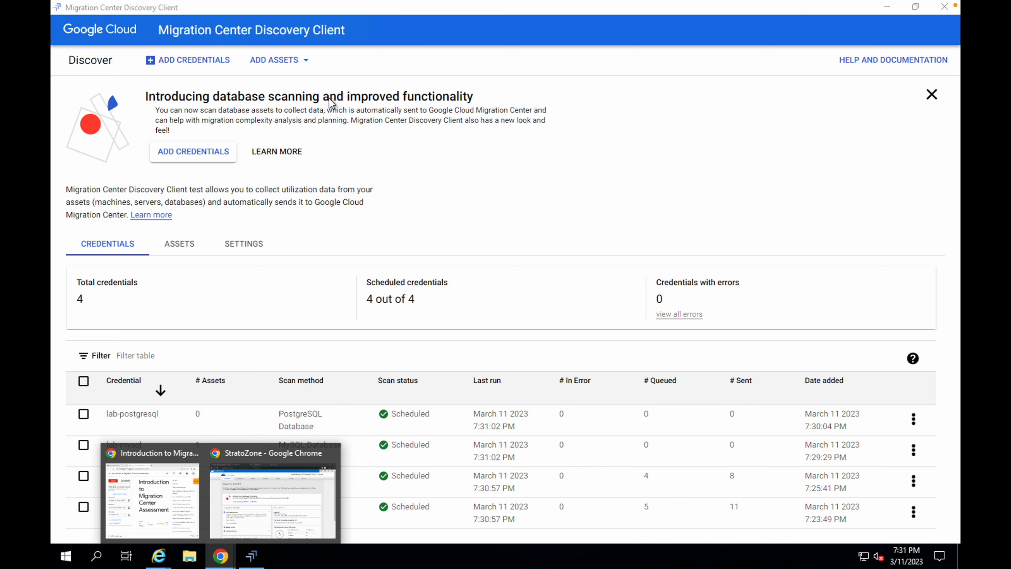
click(241, 498)
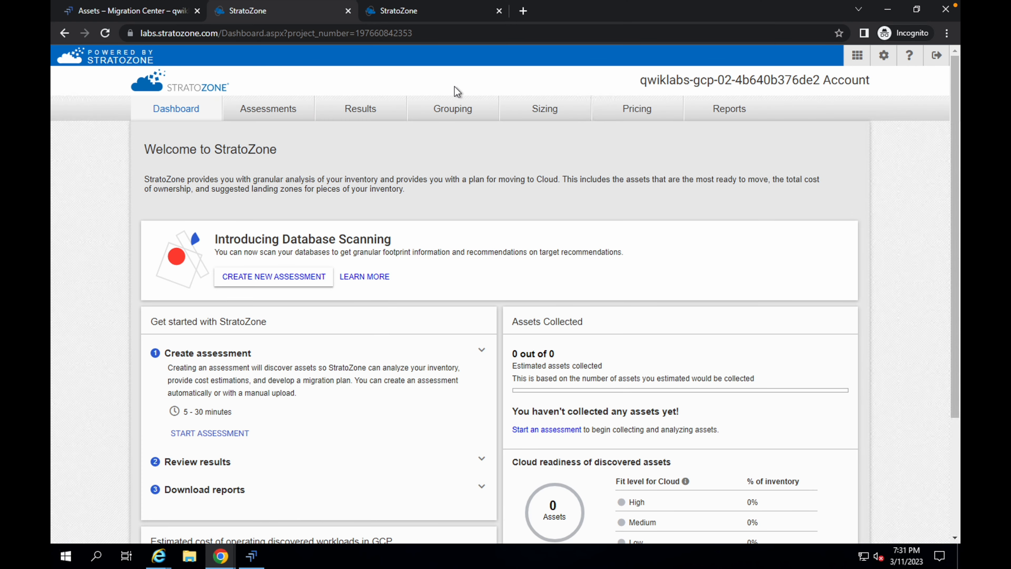
click(520, 13)
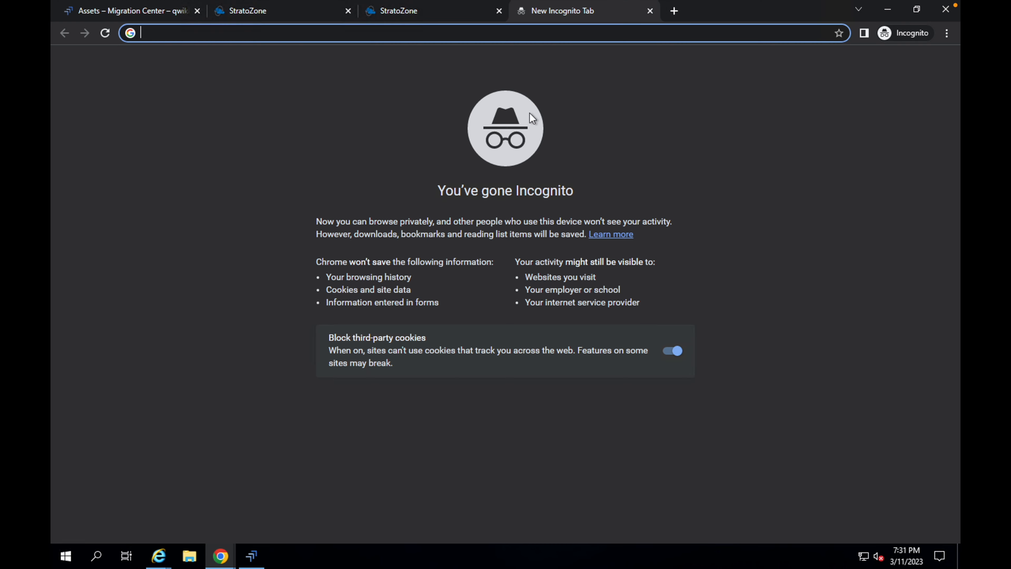
key(ctrl+v)
key(Return)
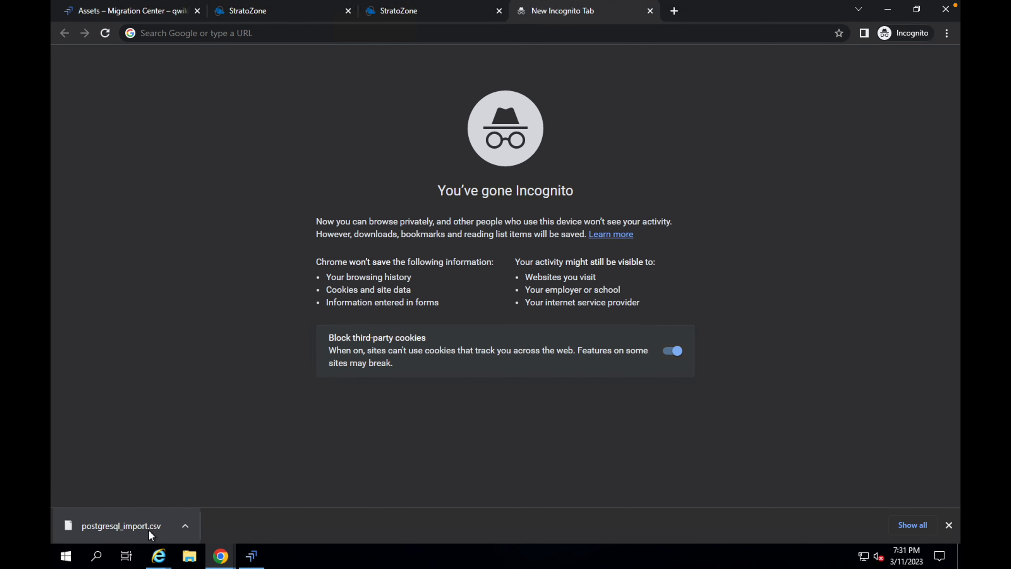
- Return to the Discovery Client and start adding database assets by uploading a CSV of connection strings
click(257, 559)
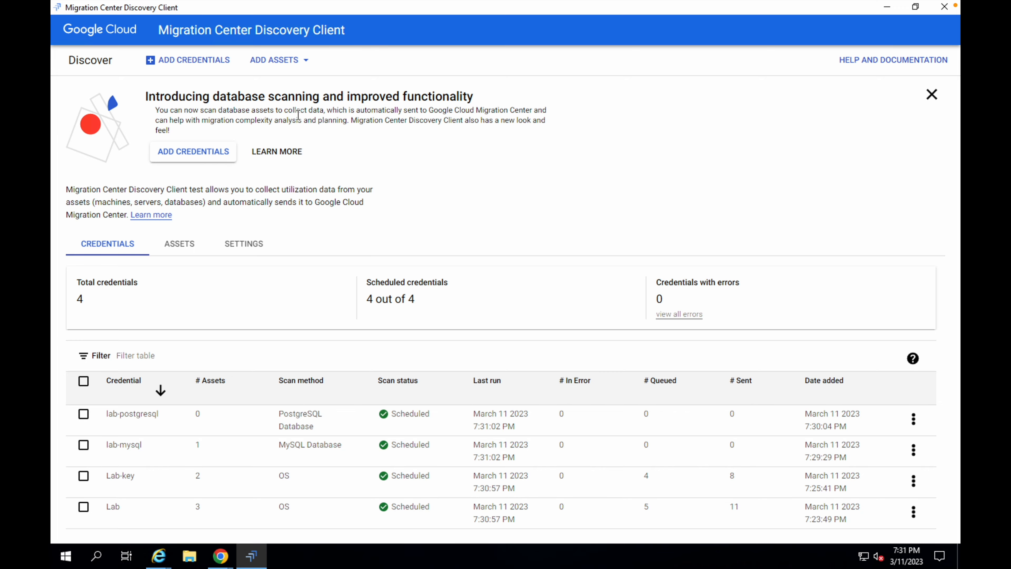
key(ctrl+Left)
scroll(398, 249, down, 4)
key(ctrl+Right)
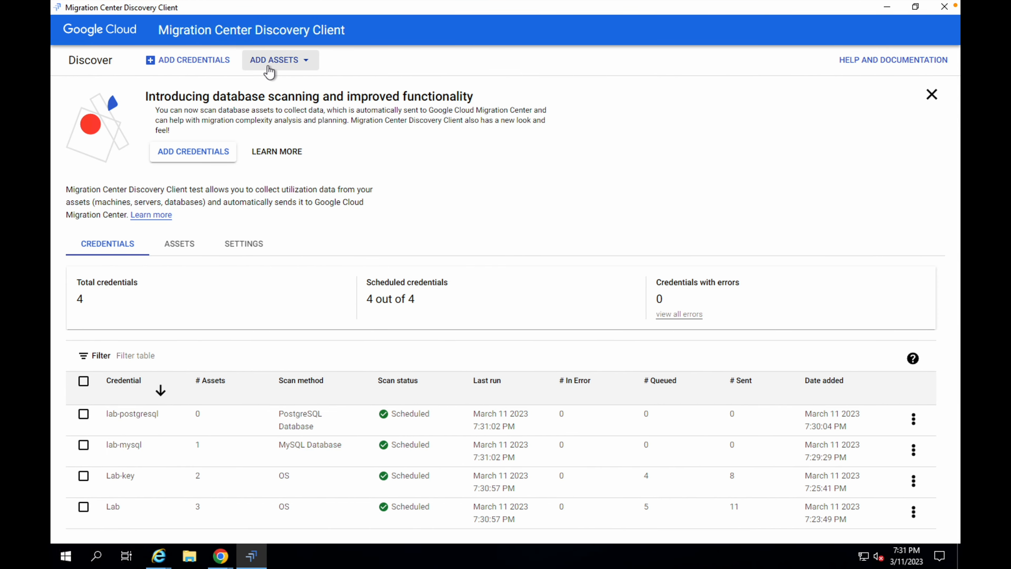
click(269, 72)
mouse_move(274, 106)
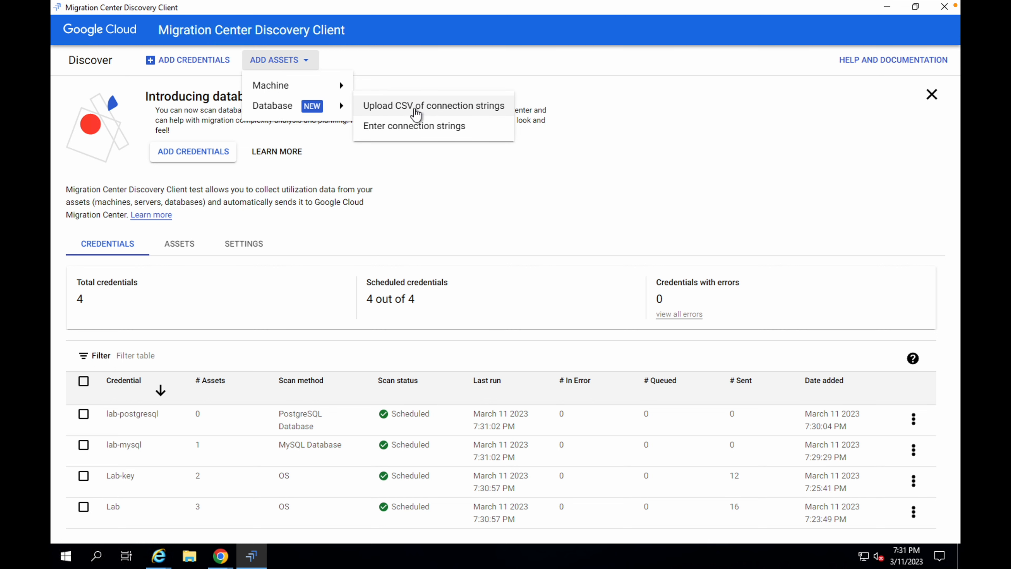
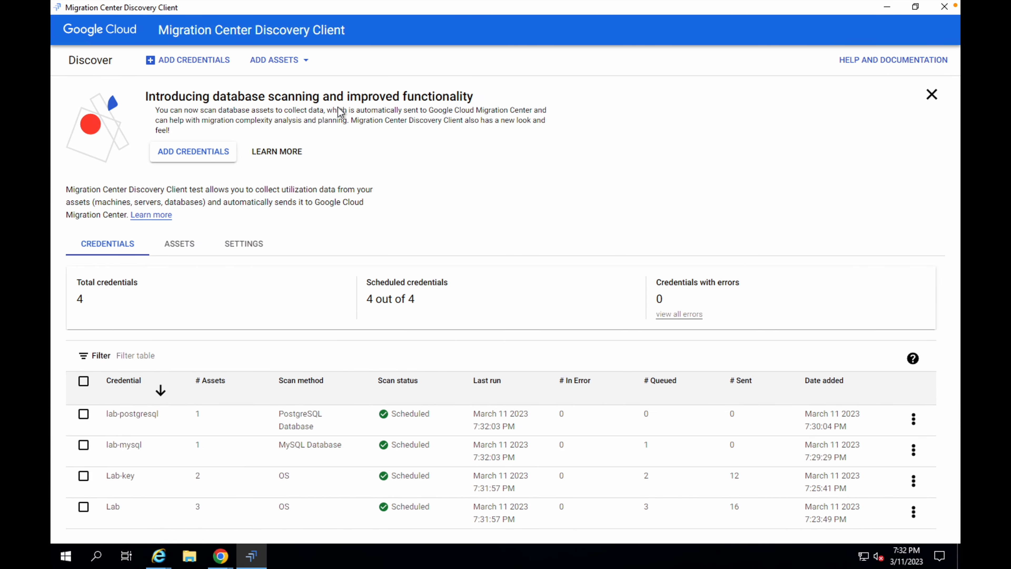
- Open the StratoZone tab in Chrome and go to the Inventory list under Results
click(223, 559)
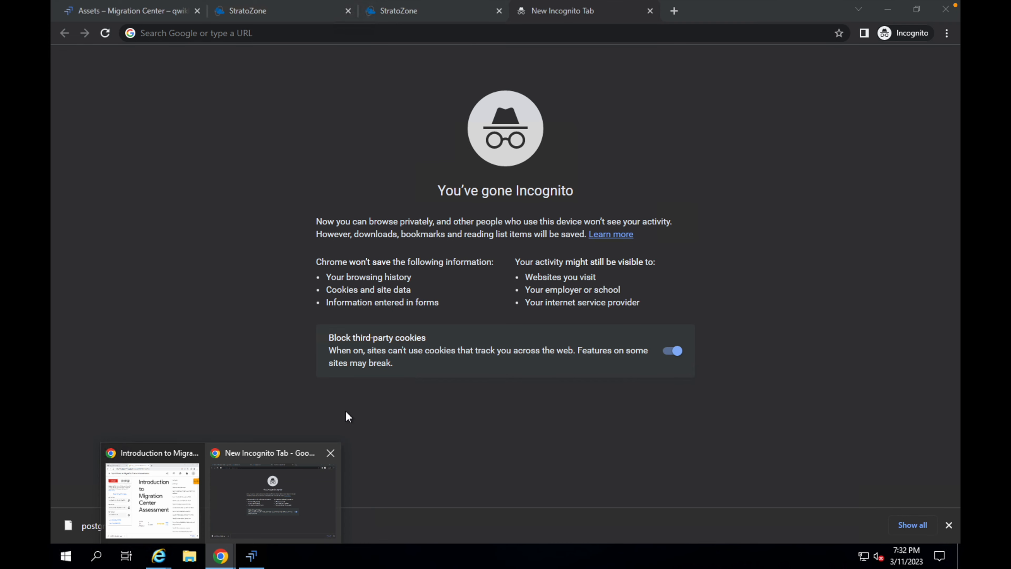
click(282, 487)
click(275, 15)
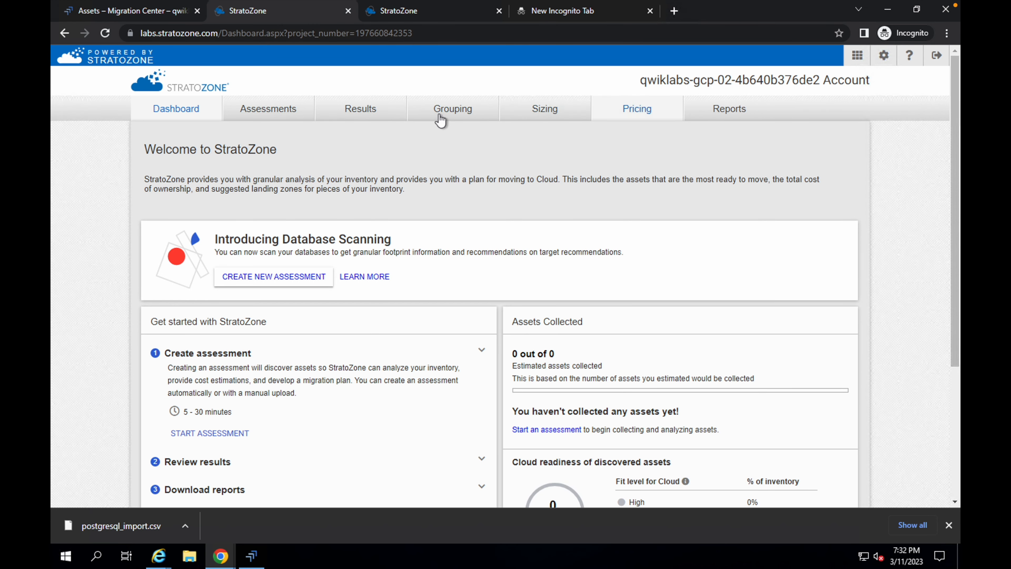
click(378, 107)
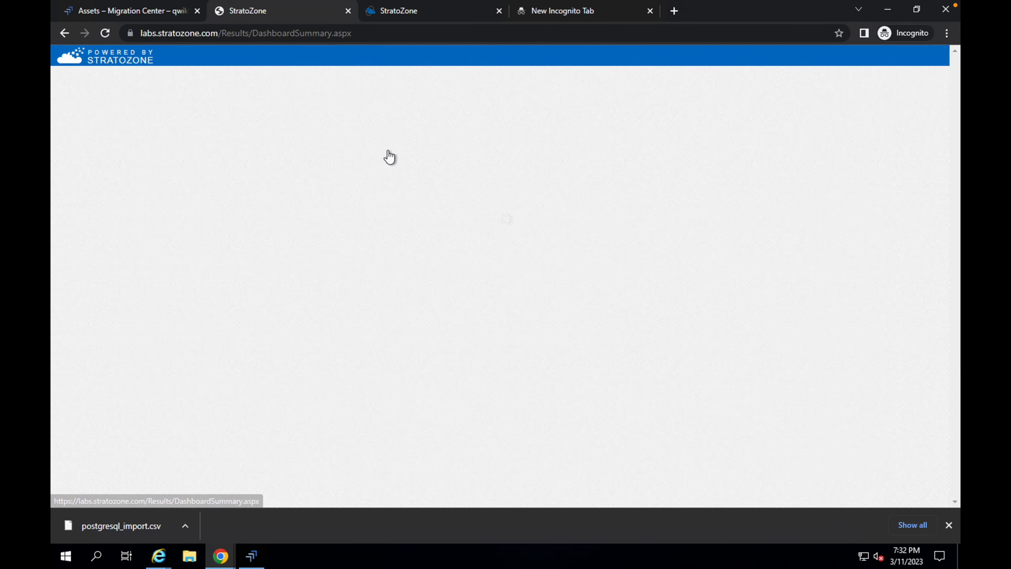
scroll(301, 343, down, 1)
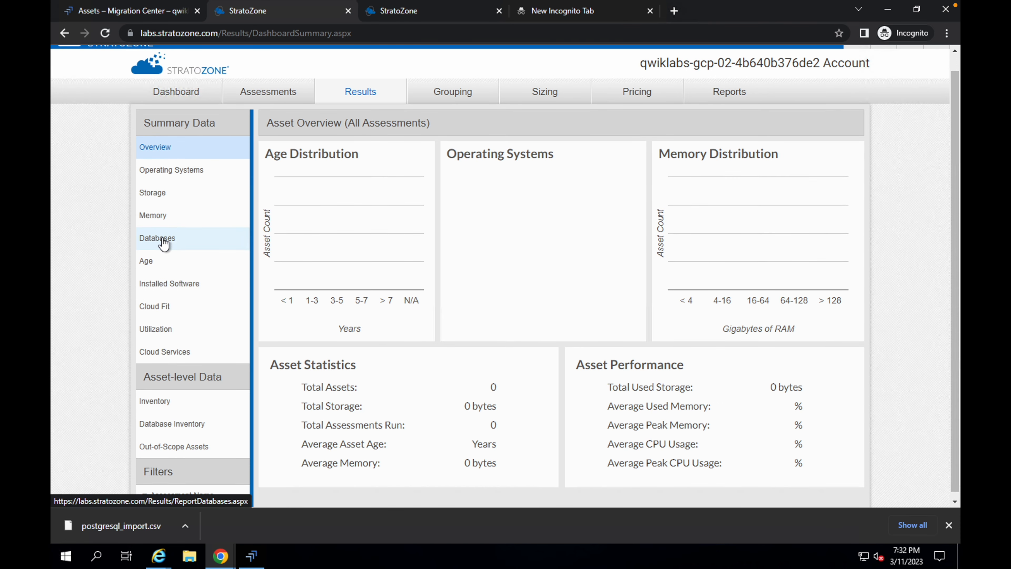
click(153, 404)
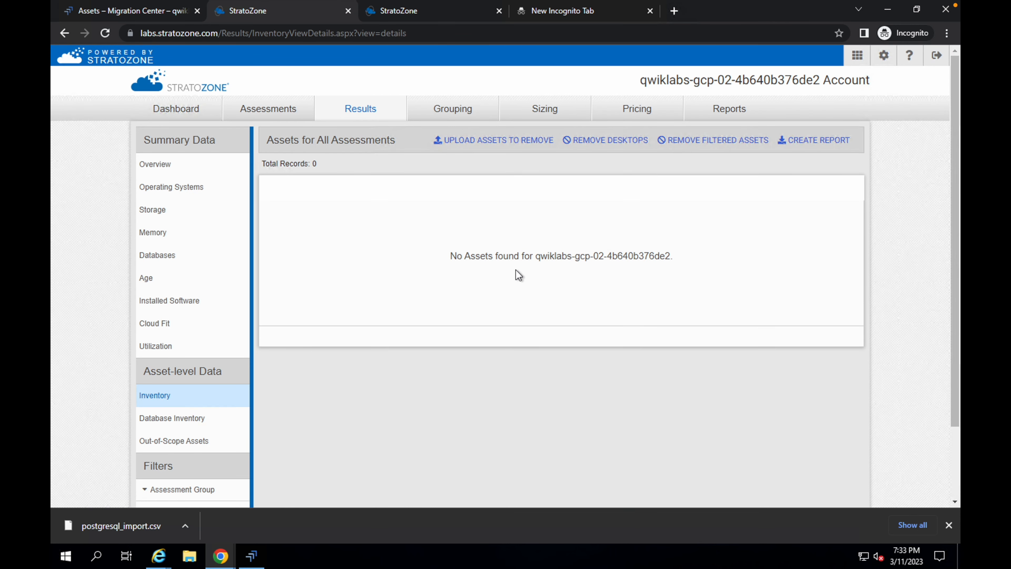
- Read the Task 8 instructions for reviewing data in StratoZone and reload the inventory page
key(ctrl+Left)
scroll(358, 278, up, 2)
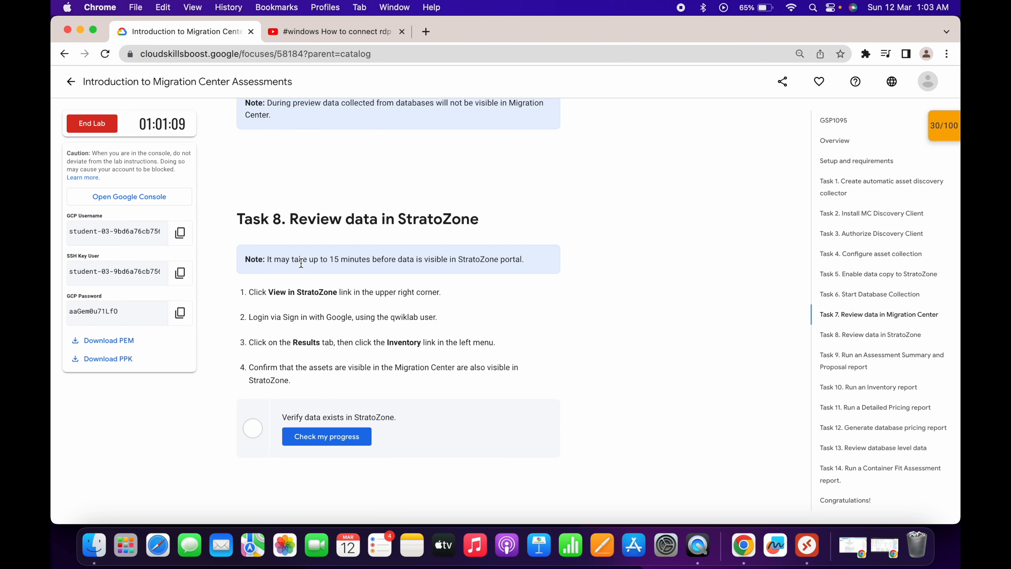
drag(299, 260, 414, 260)
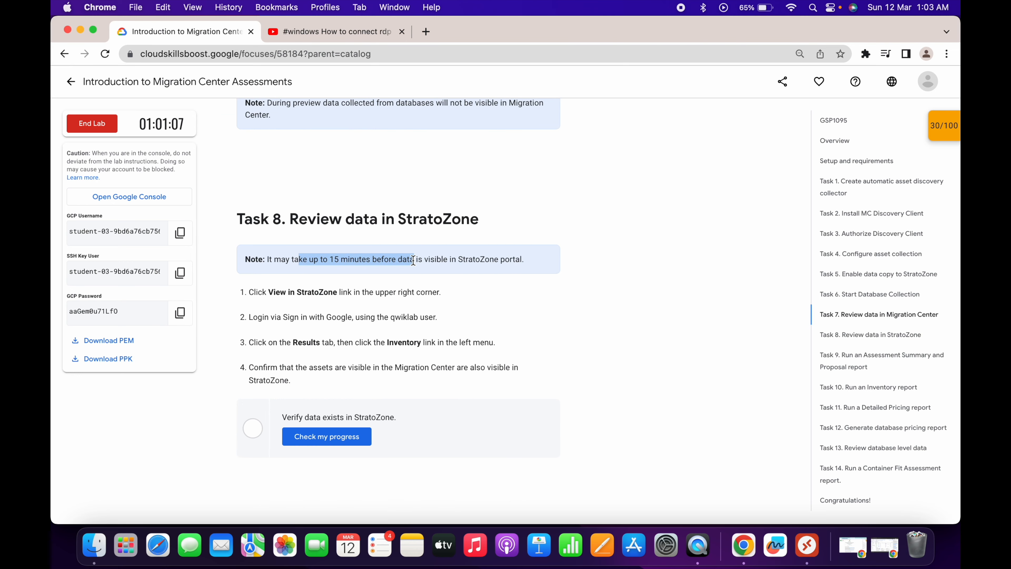
key(ctrl+Right)
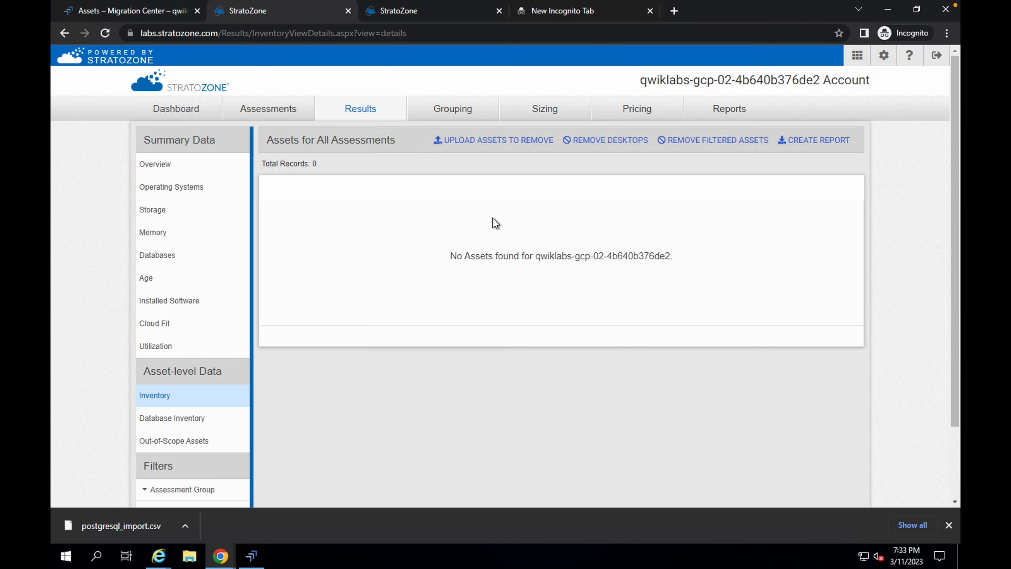
key(ctrl+Left)
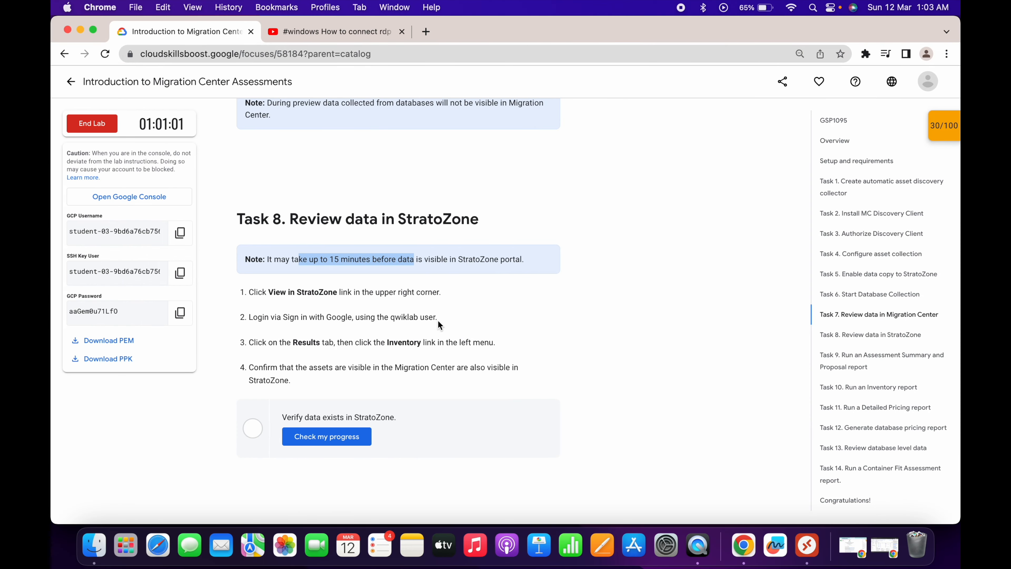
key(ctrl+Right)
key(ctrl+Left)
scroll(427, 336, down, 5)
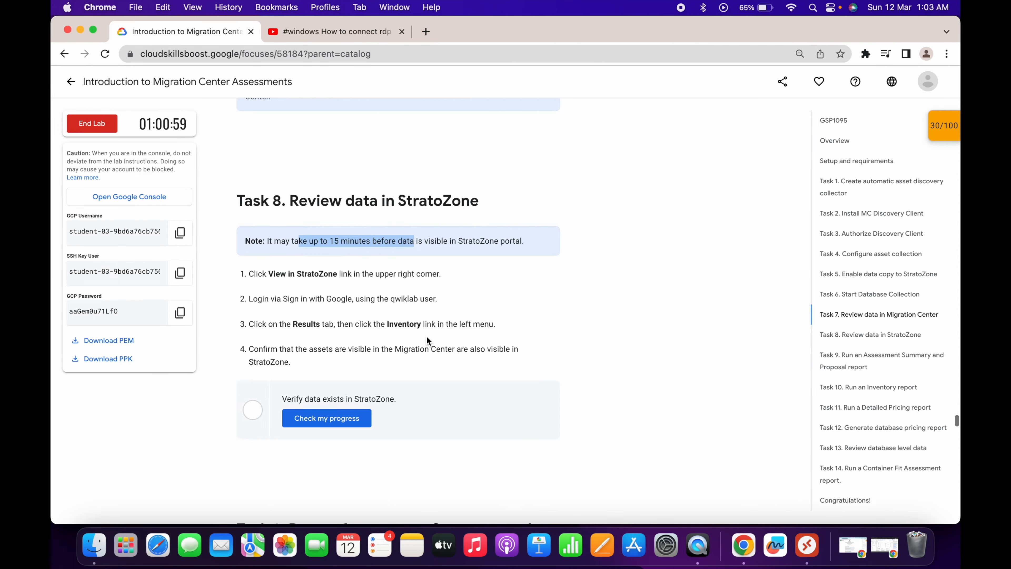
scroll(409, 415, down, 5)
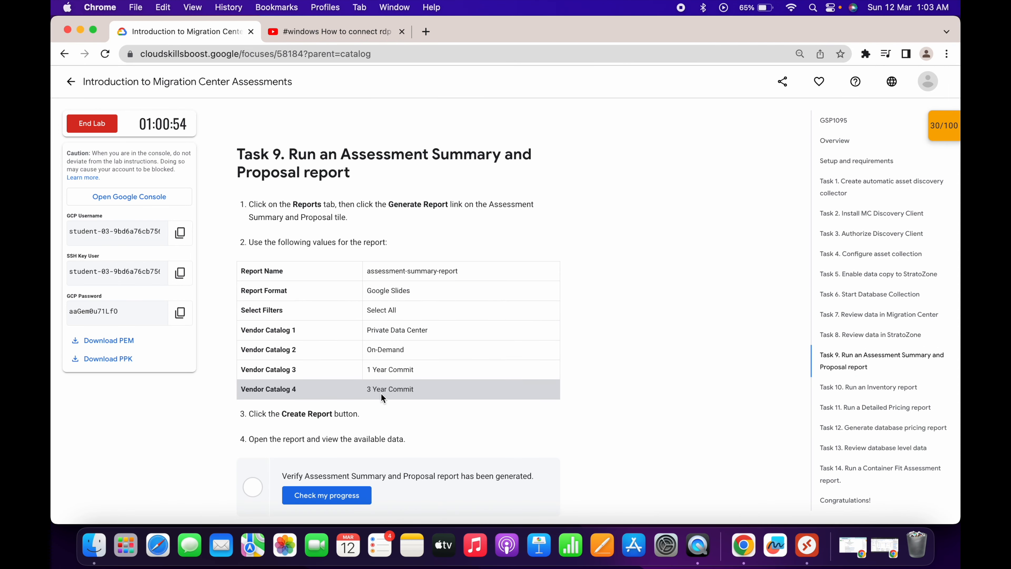
scroll(381, 398, up, 7)
scroll(382, 398, up, 2)
key(ctrl+Right)
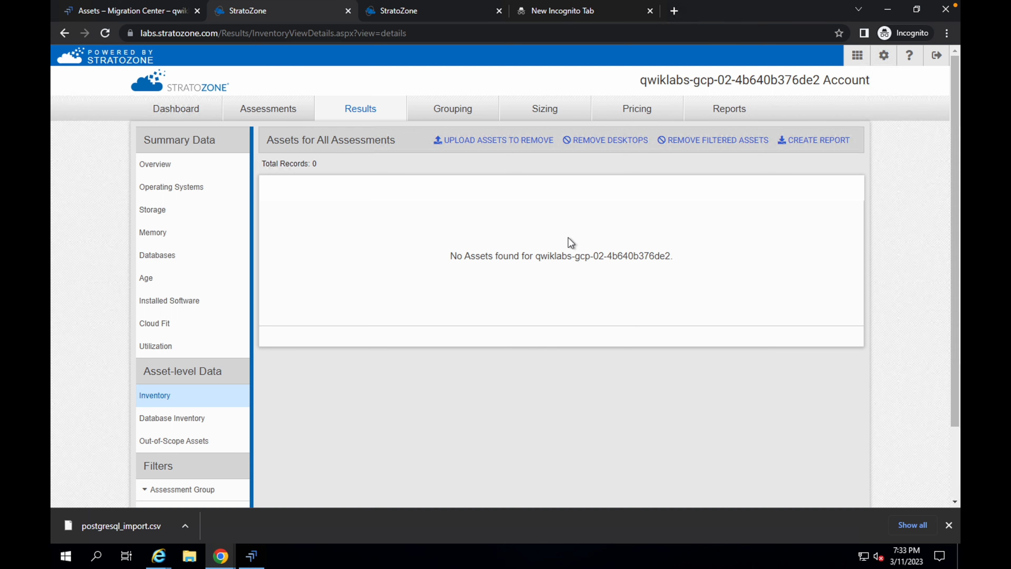
click(105, 31)
- Run the progress check for the Task 6 database collection in the lab instructions
key(ctrl+Left)
scroll(428, 278, up, 6)
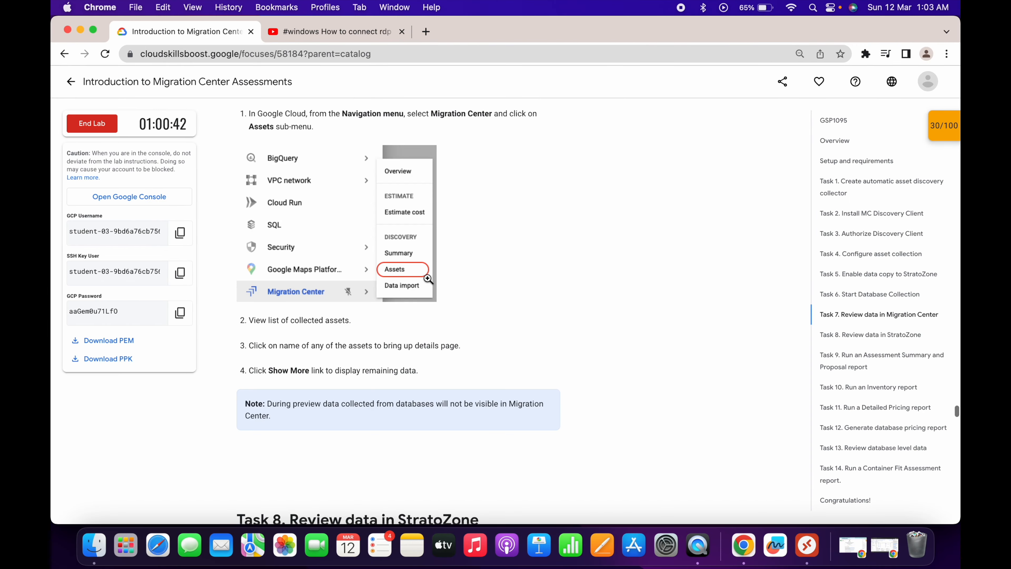
scroll(428, 278, up, 9)
click(323, 306)
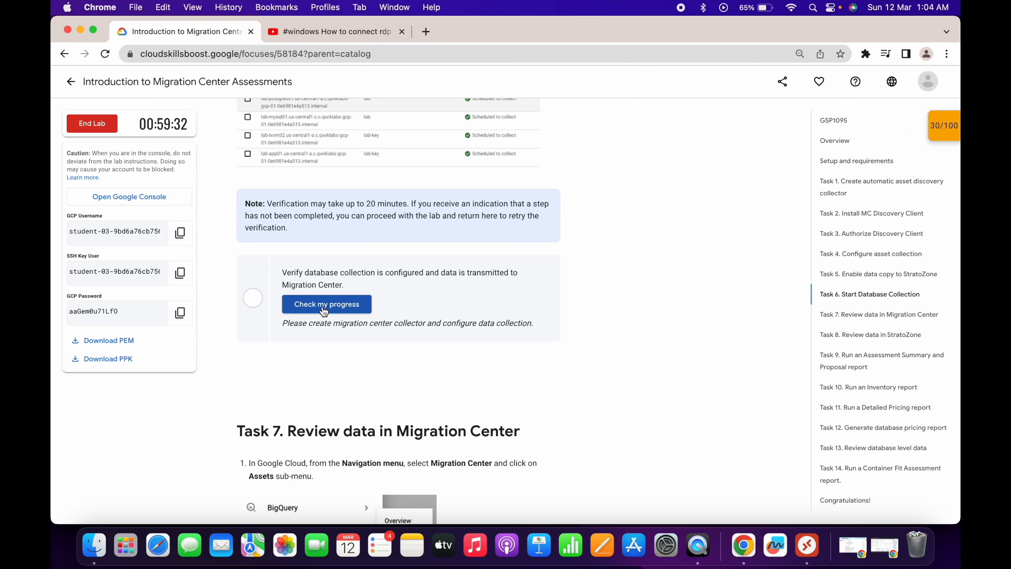
- Reload the StratoZone inventory page repeatedly while waiting for collected assets to appear
key(ctrl+Right)
click(106, 34)
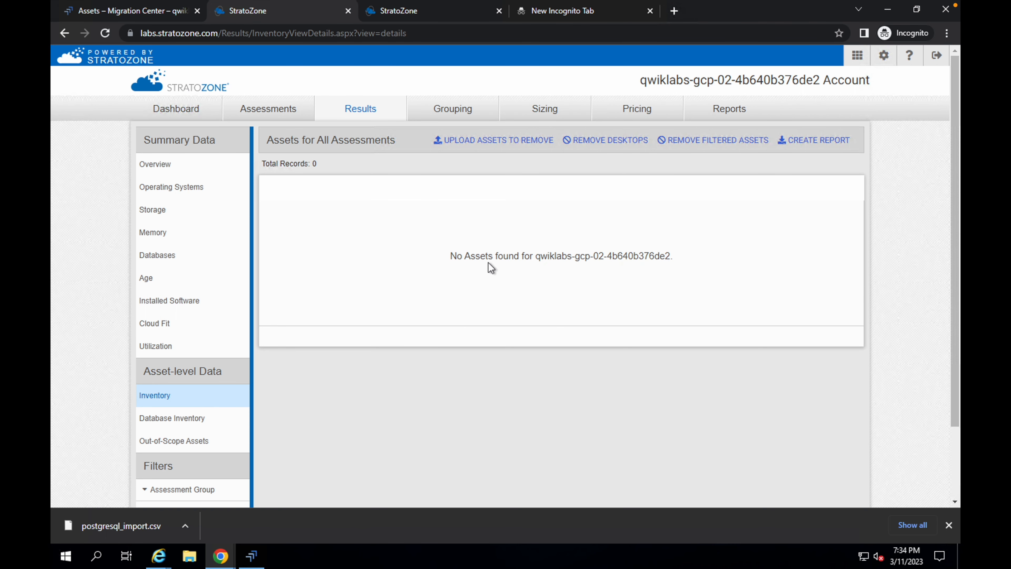
click(499, 258)
key(ctrl+a)
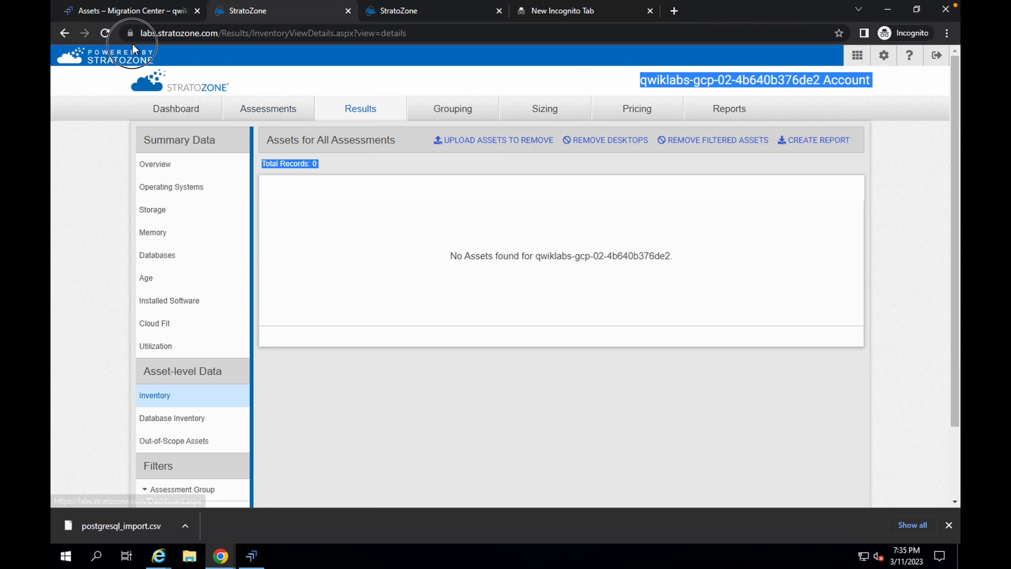
click(105, 33)
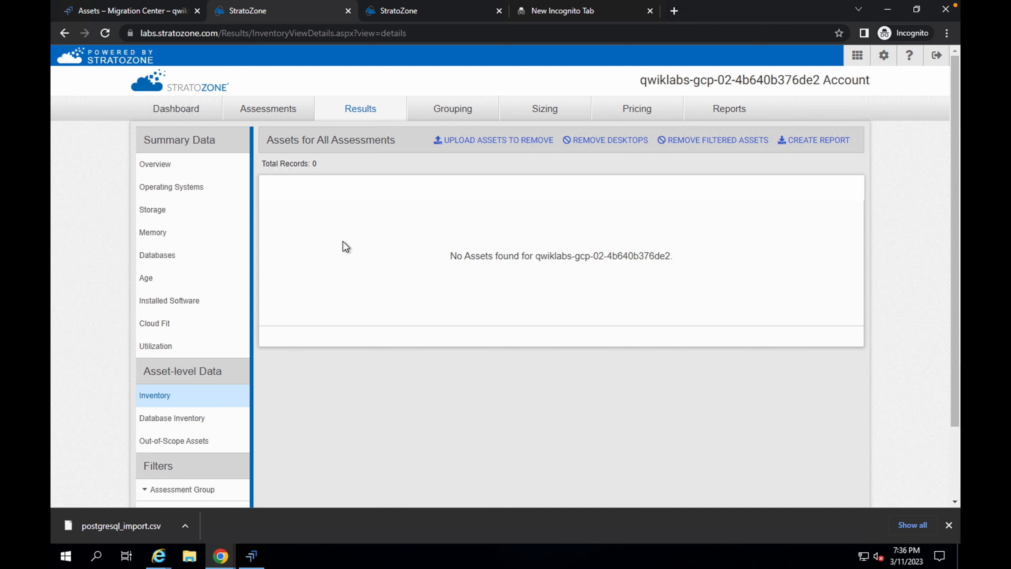
click(105, 32)
click(106, 32)
click(105, 32)
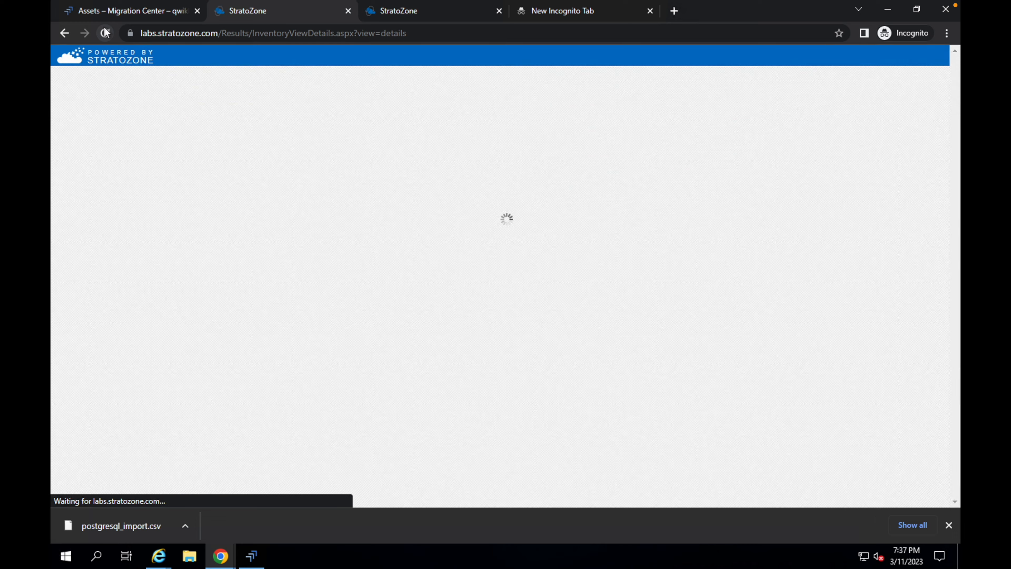
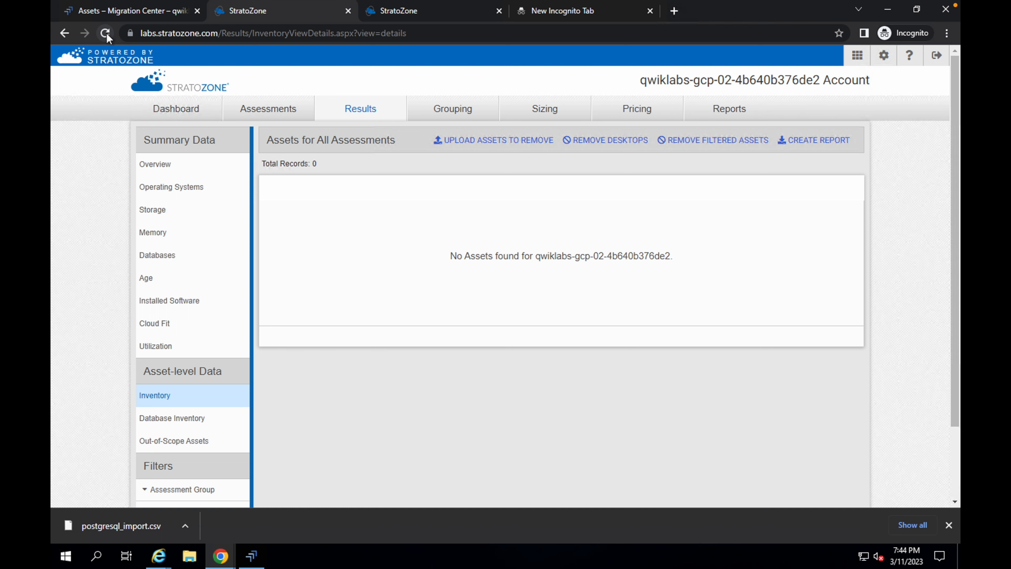
- Reload the StratoZone asset inventory and compare the listed assets against the Task 8 instructions
click(105, 32)
click(106, 33)
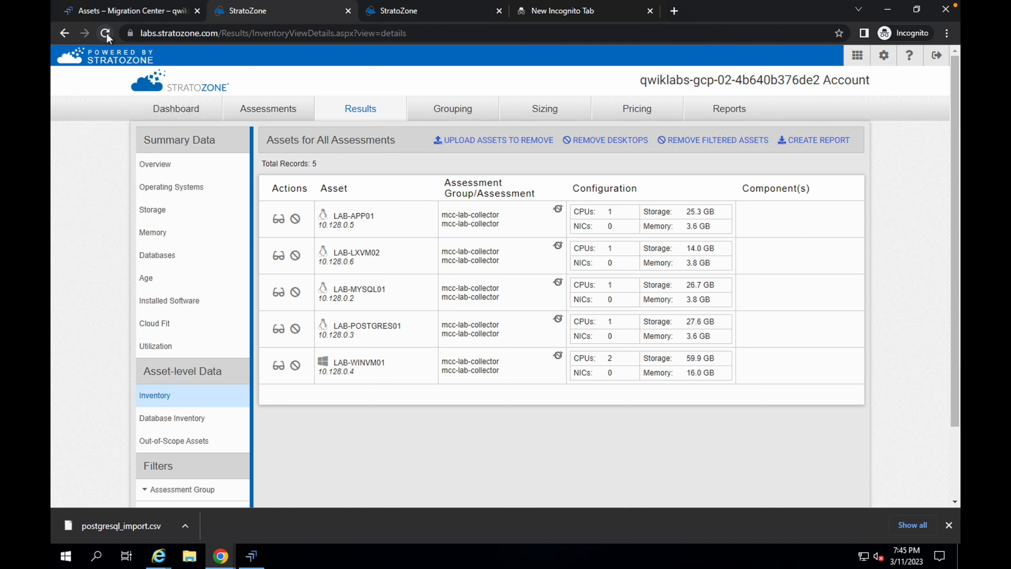
key(ctrl+Left)
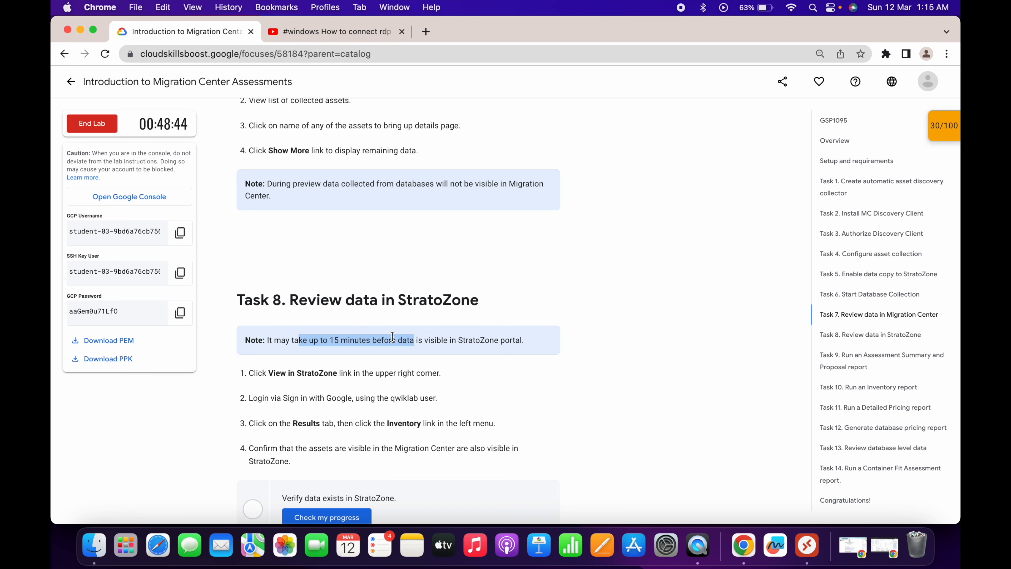
key(ctrl+Right)
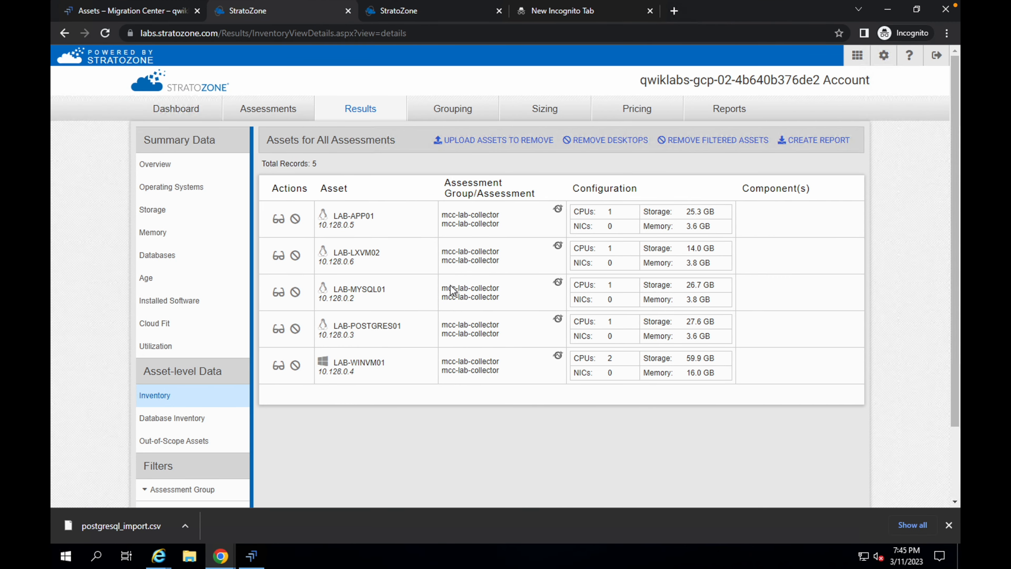
- Rerun the progress check for the Task 6 database collection in the lab instructions
key(ctrl+Left)
scroll(488, 335, up, 10)
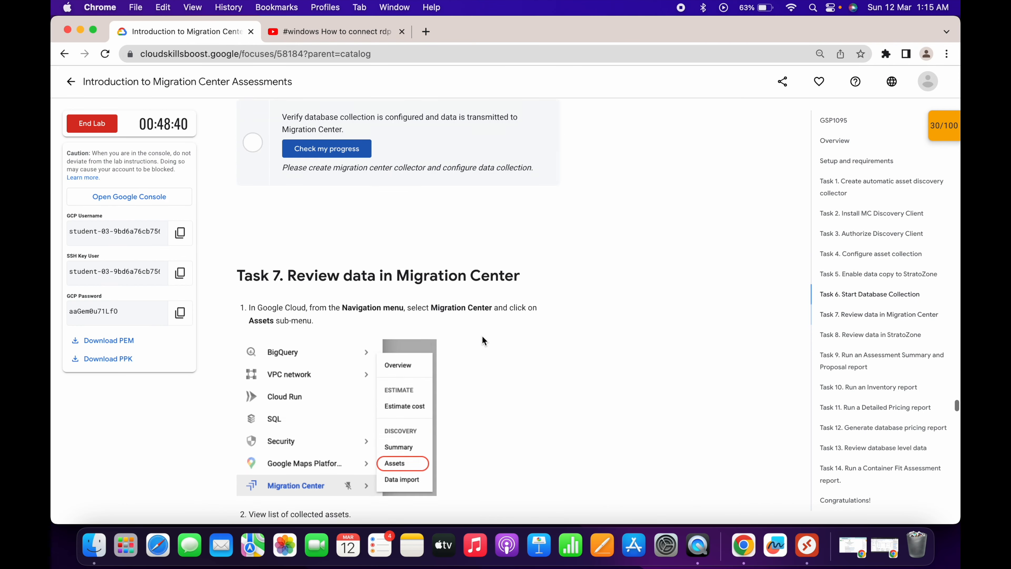
click(358, 296)
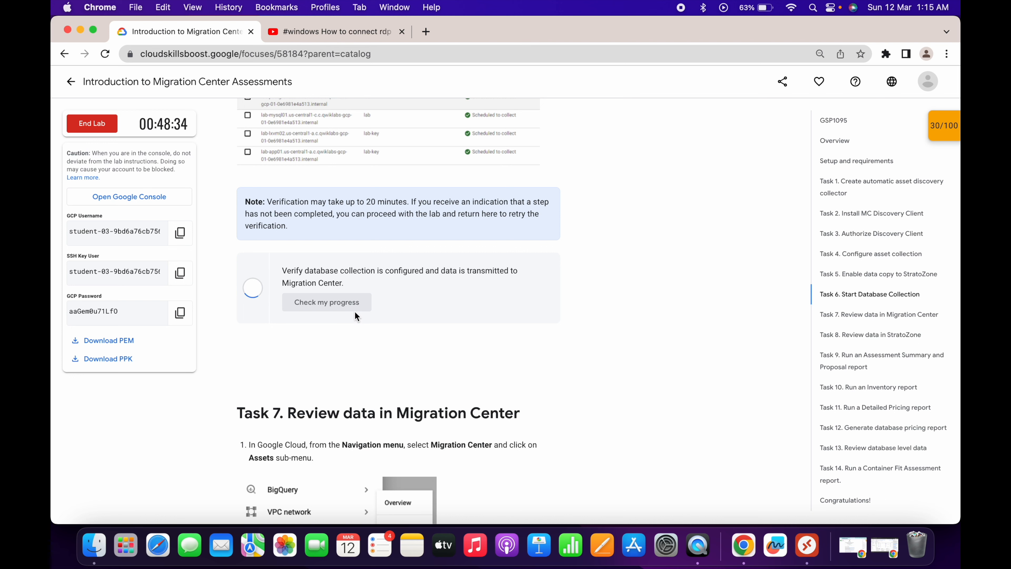
scroll(355, 312, down, 1)
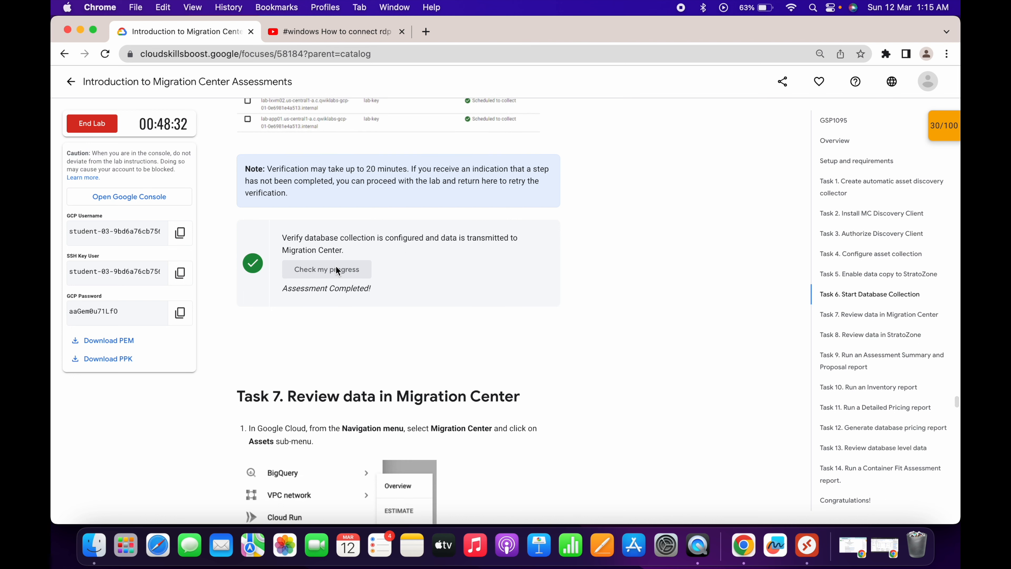
- Run the Task 8 progress check verifying that the data exists in StratoZone
scroll(335, 265, down, 15)
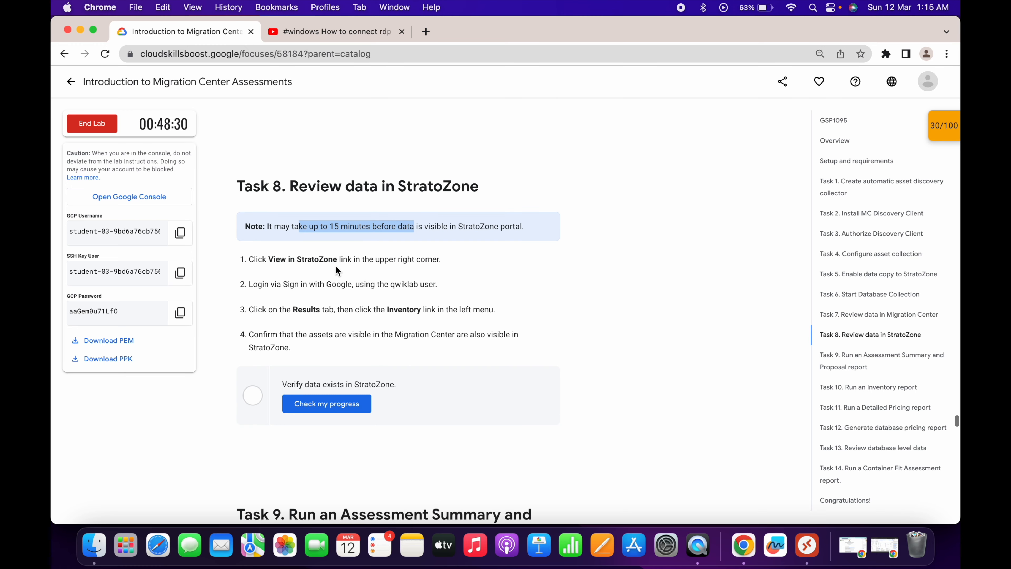
click(338, 403)
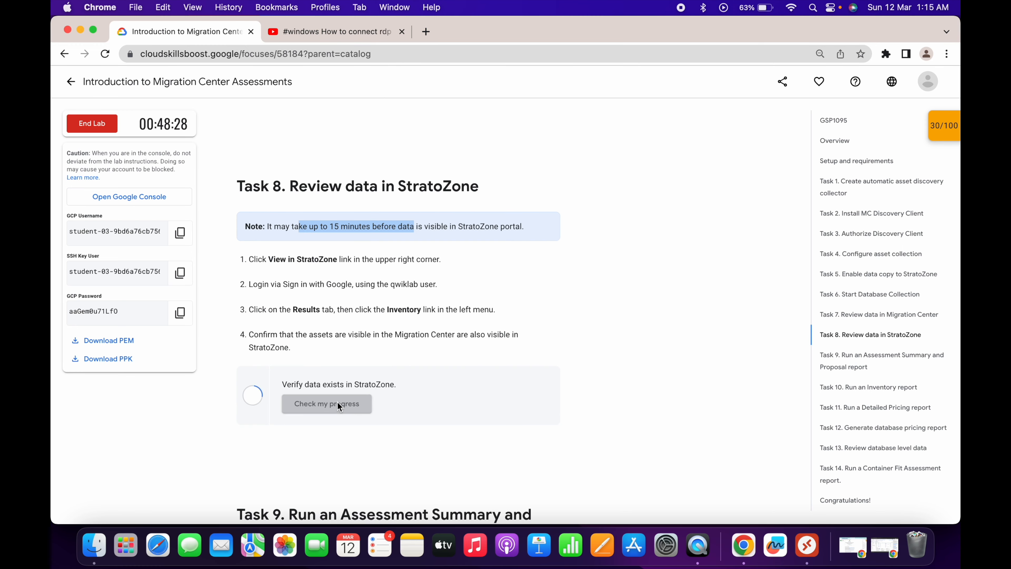
scroll(322, 426, down, 7)
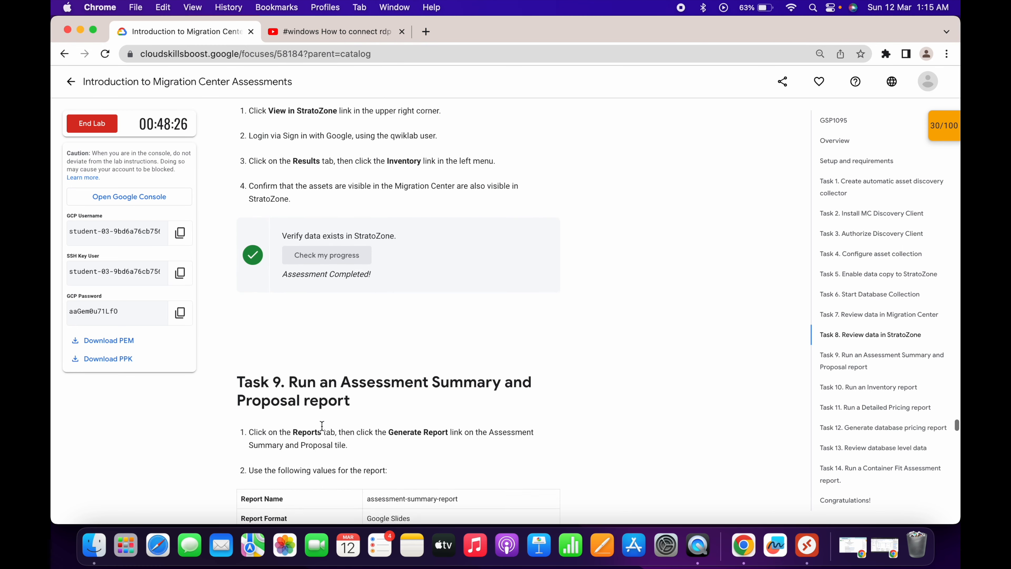
scroll(322, 427, down, 5)
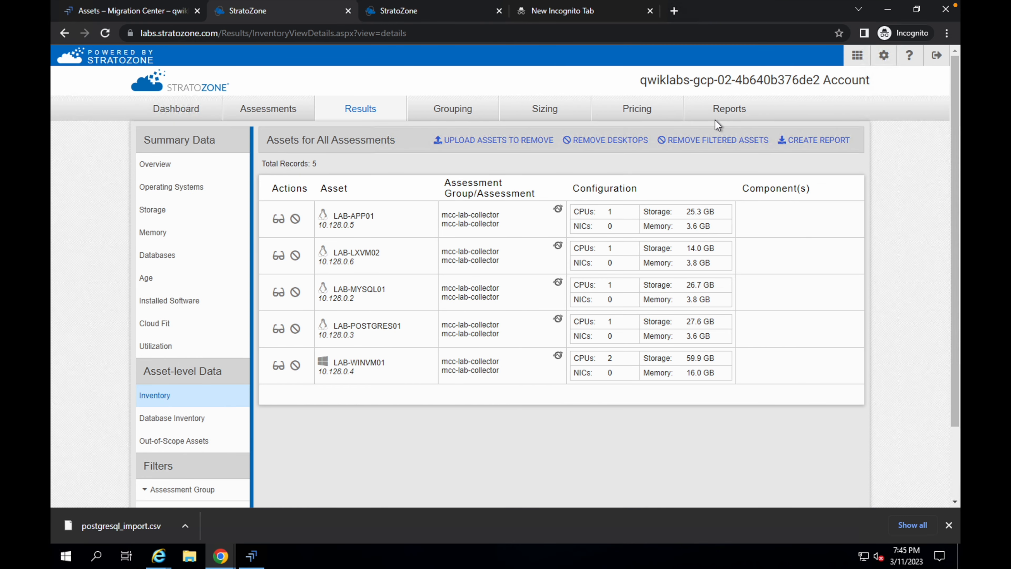
- Start an Assessment Summary and Proposal report from the Reports tab and name it assessment-summary-report
click(728, 119)
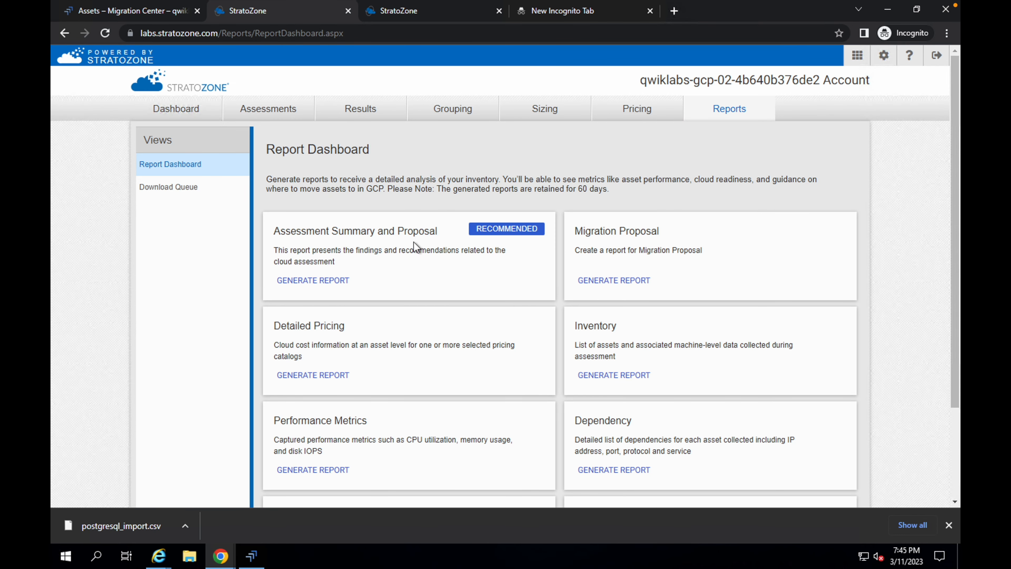
click(321, 281)
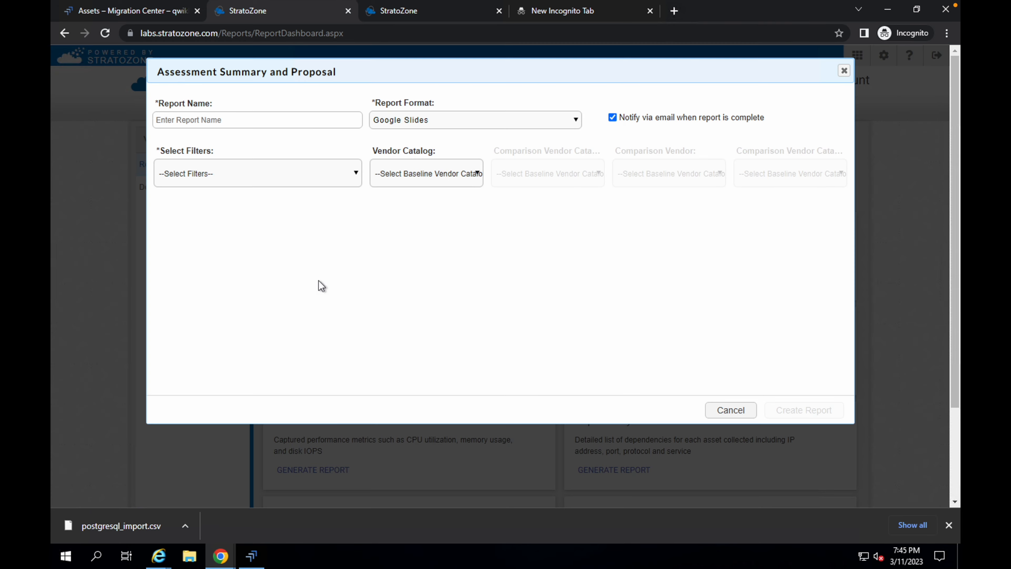
key(ctrl+Left)
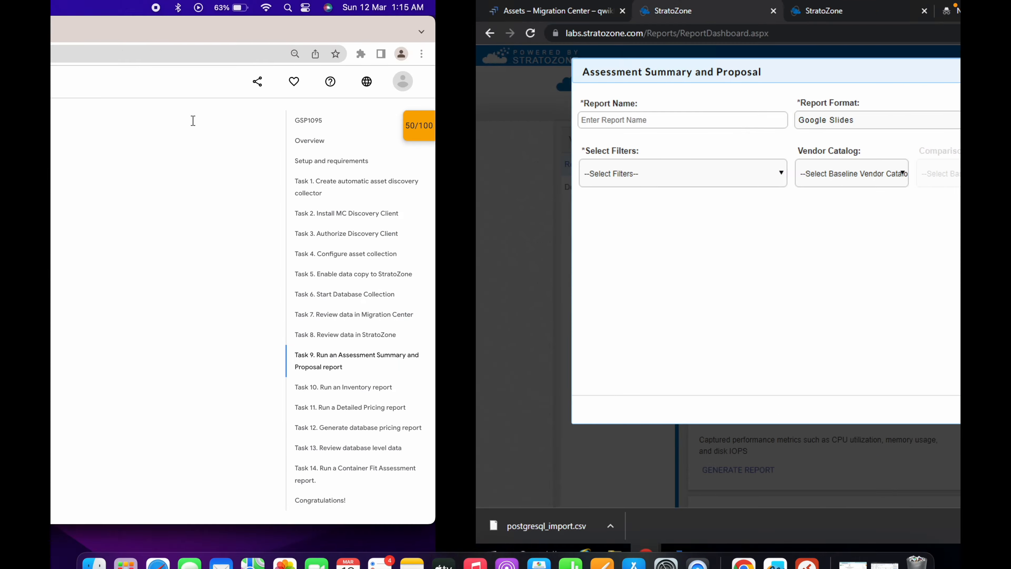
triple_click(425, 271)
key(ctrl+c)
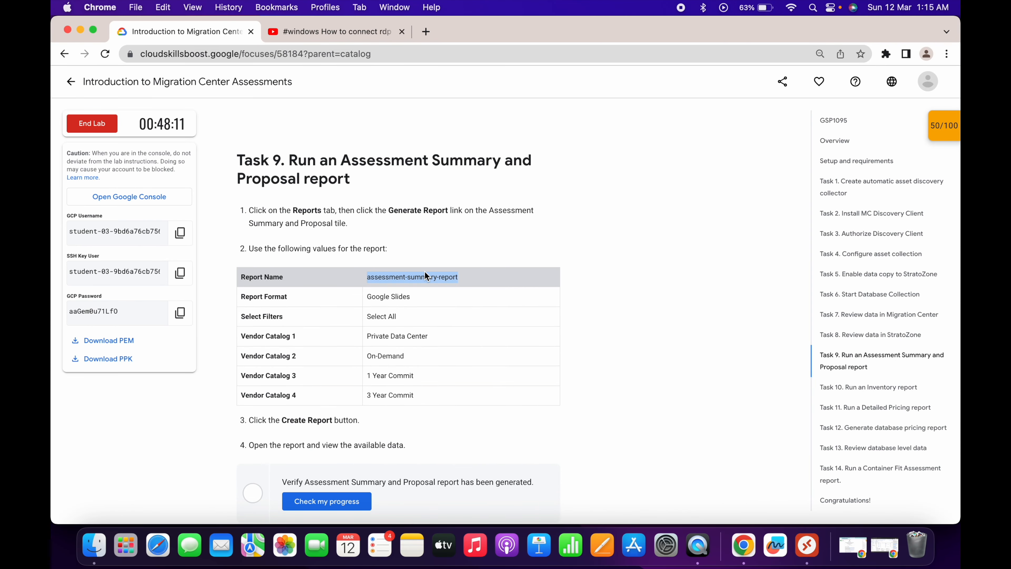
key(ctrl+Right)
click(228, 120)
key(ctrl+v)
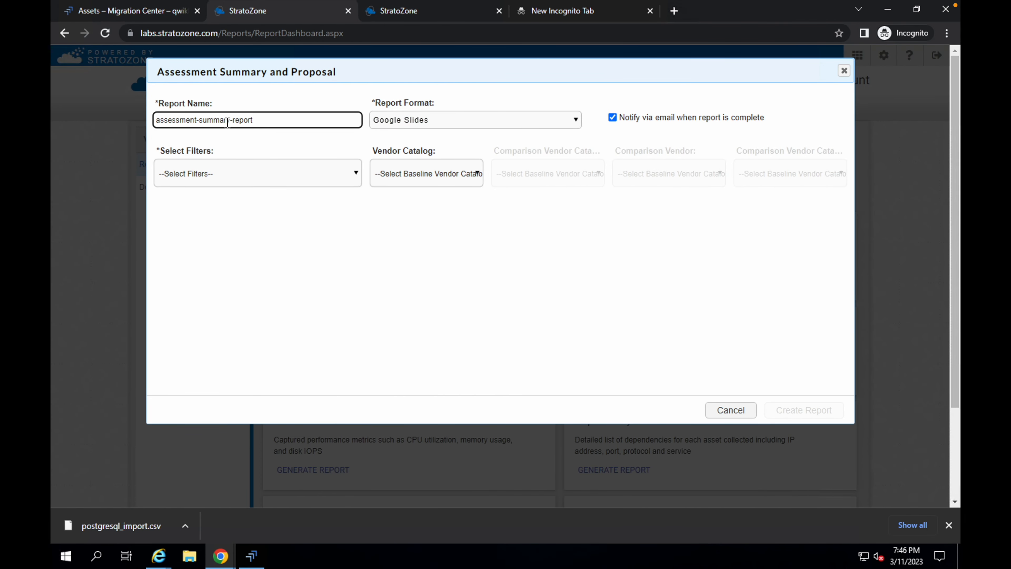
- Select all filters and set the baseline vendor catalog to Private Data Center
click(187, 178)
click(168, 204)
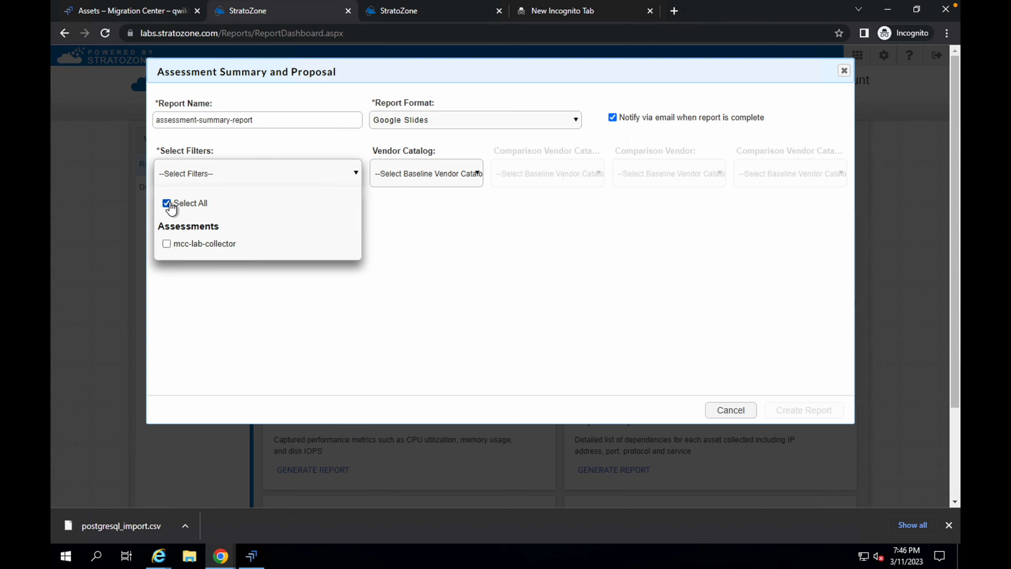
click(407, 179)
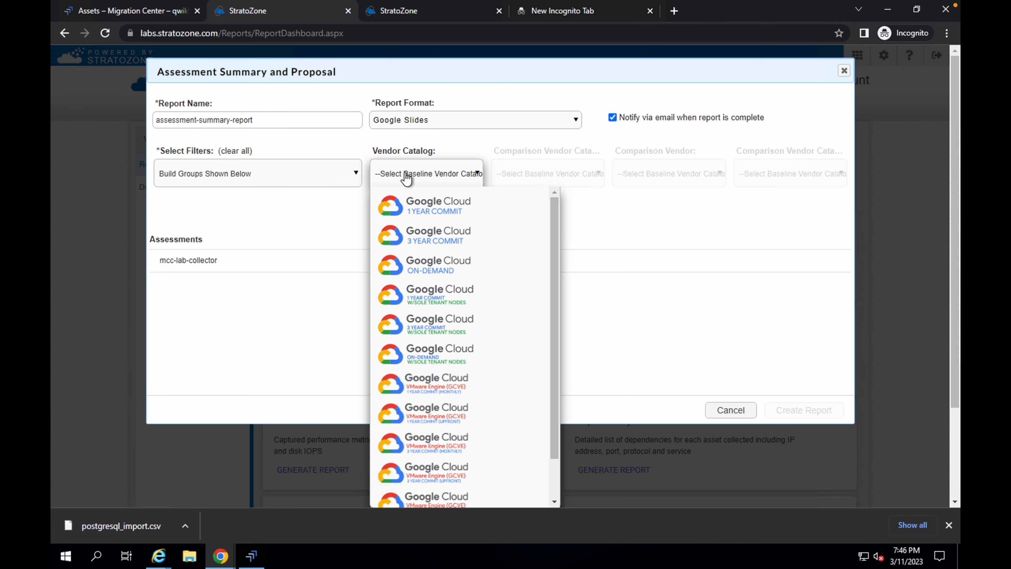
scroll(438, 296, down, 3)
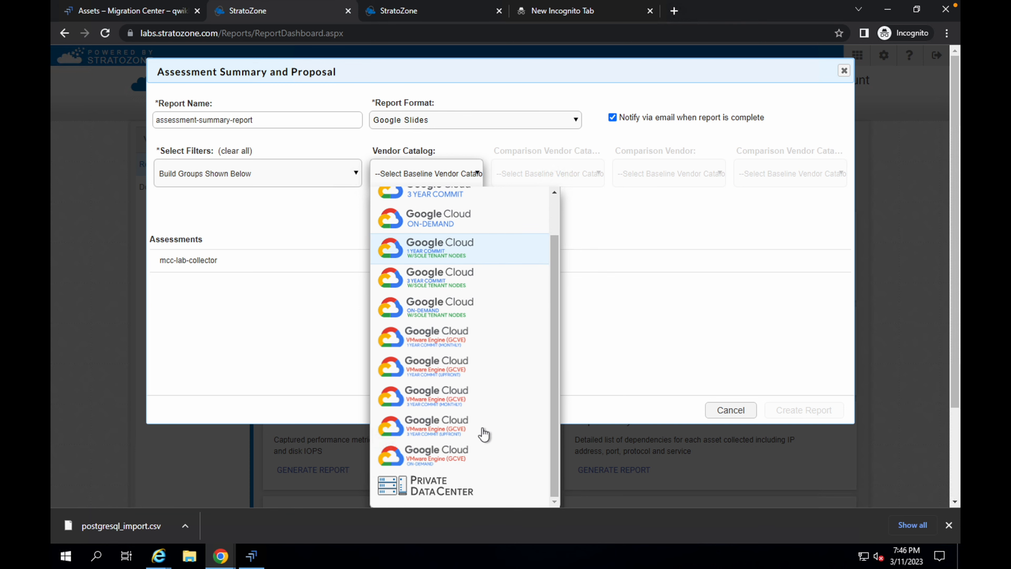
click(439, 490)
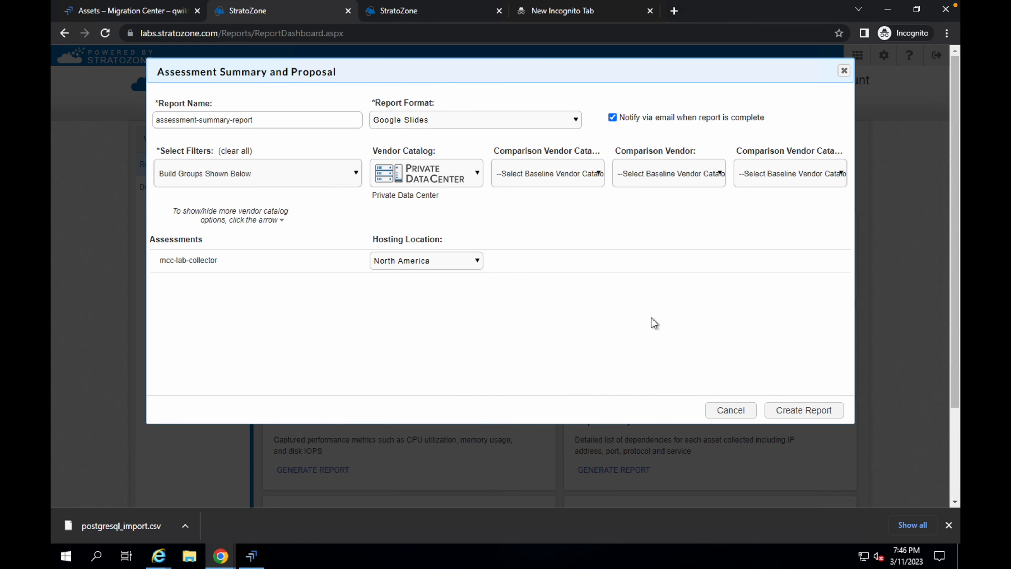
- Add Google Cloud On-Demand and Google Cloud 1 Year Commit as the first two comparison vendor catalogs
click(547, 175)
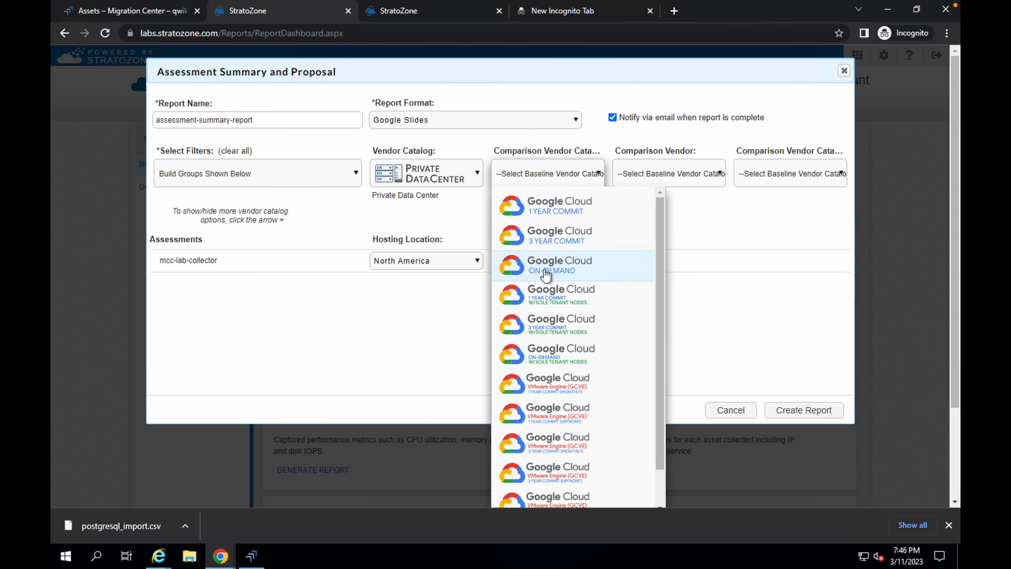
click(559, 275)
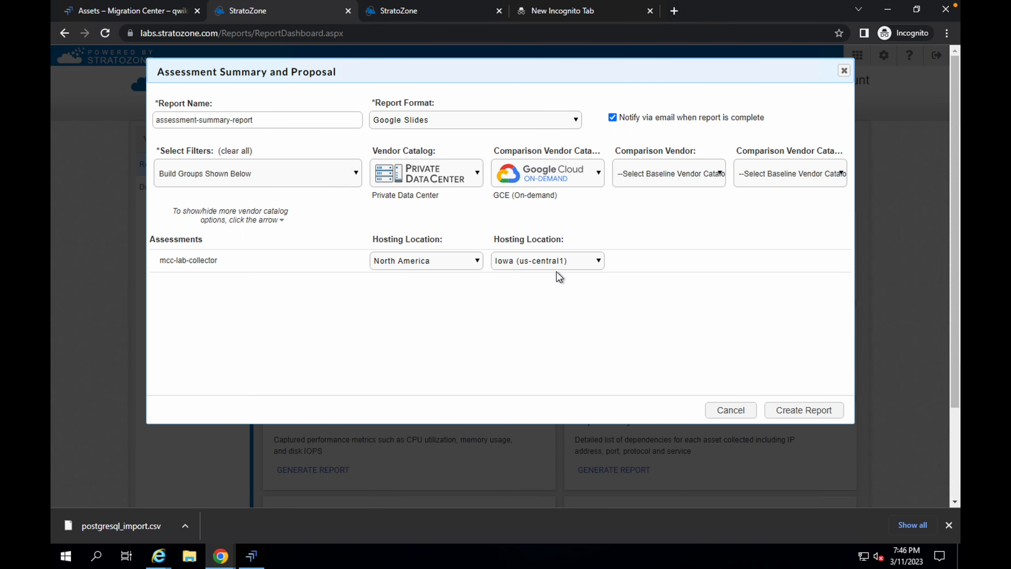
click(670, 181)
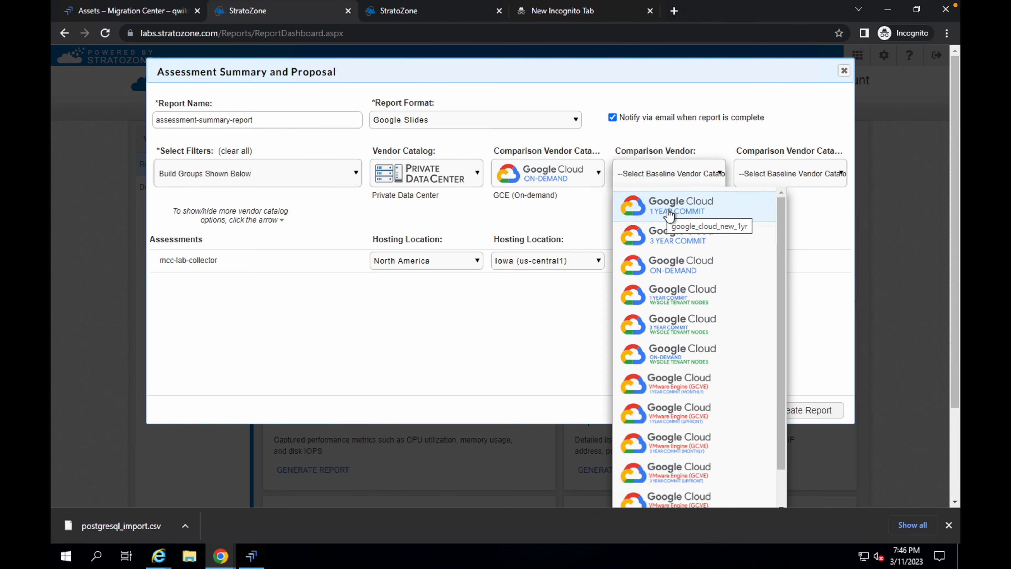
key(ctrl+Left)
scroll(512, 267, down, 15)
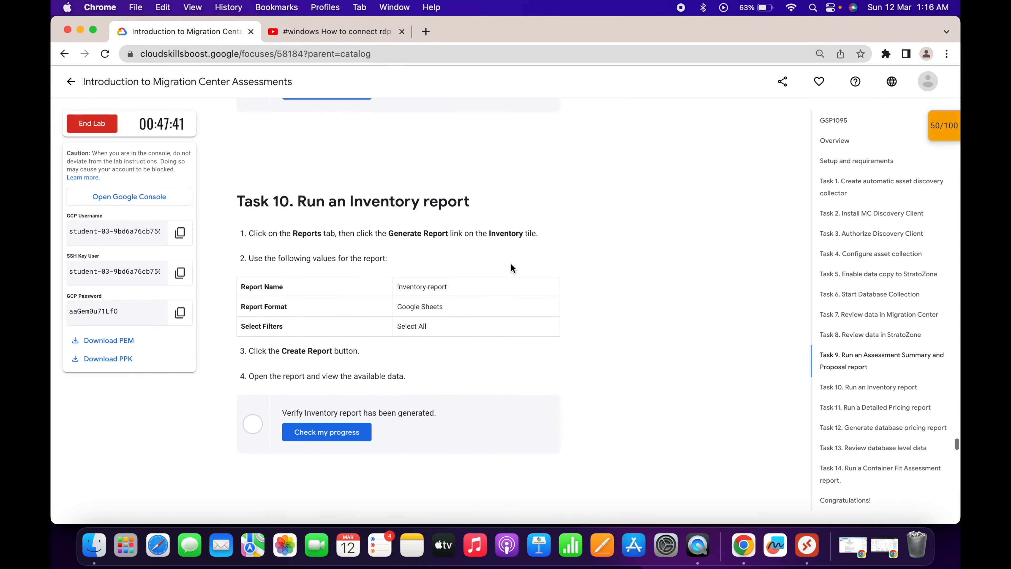
scroll(511, 265, up, 14)
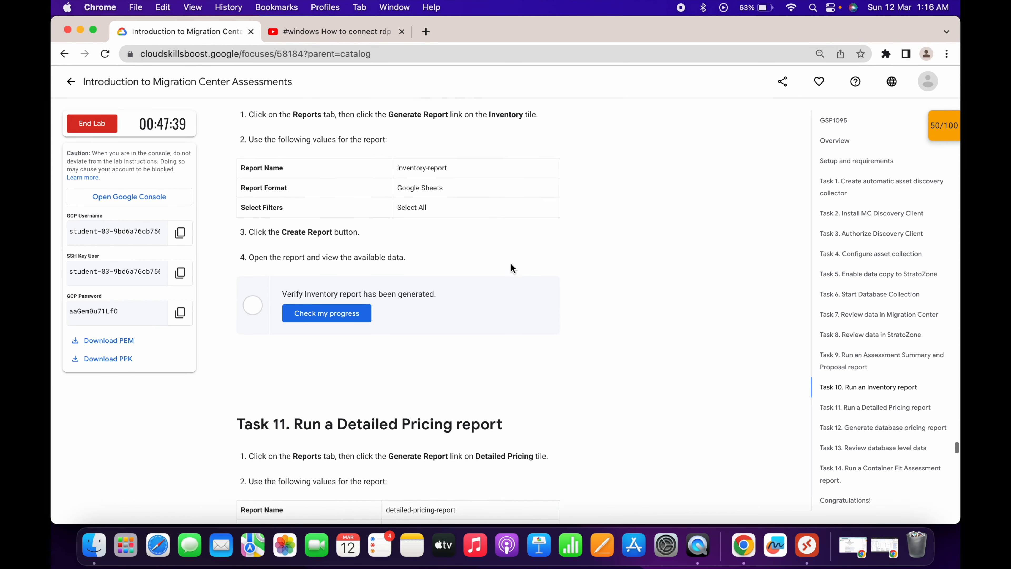
scroll(512, 264, up, 3)
key(ctrl+Right)
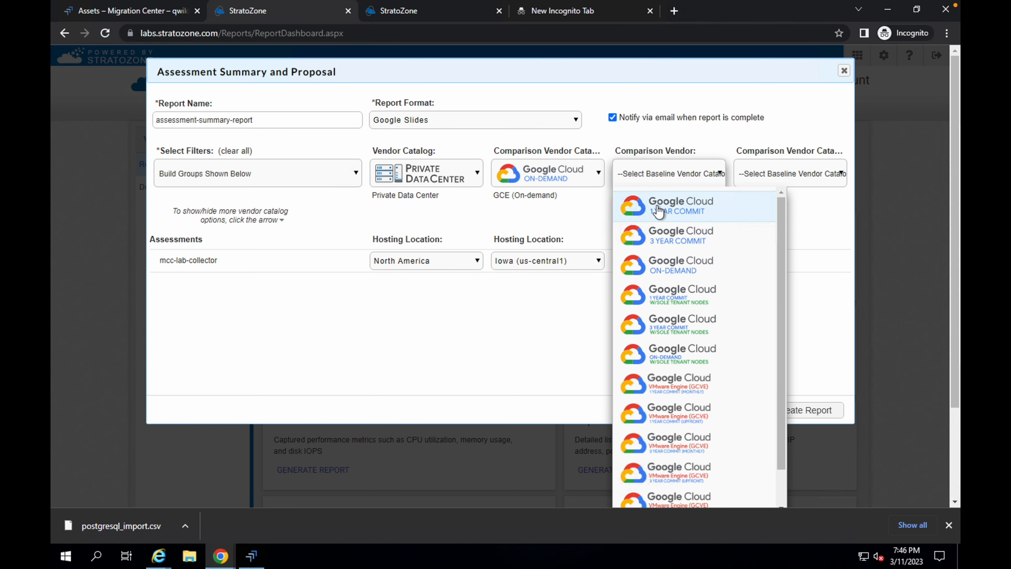
click(661, 207)
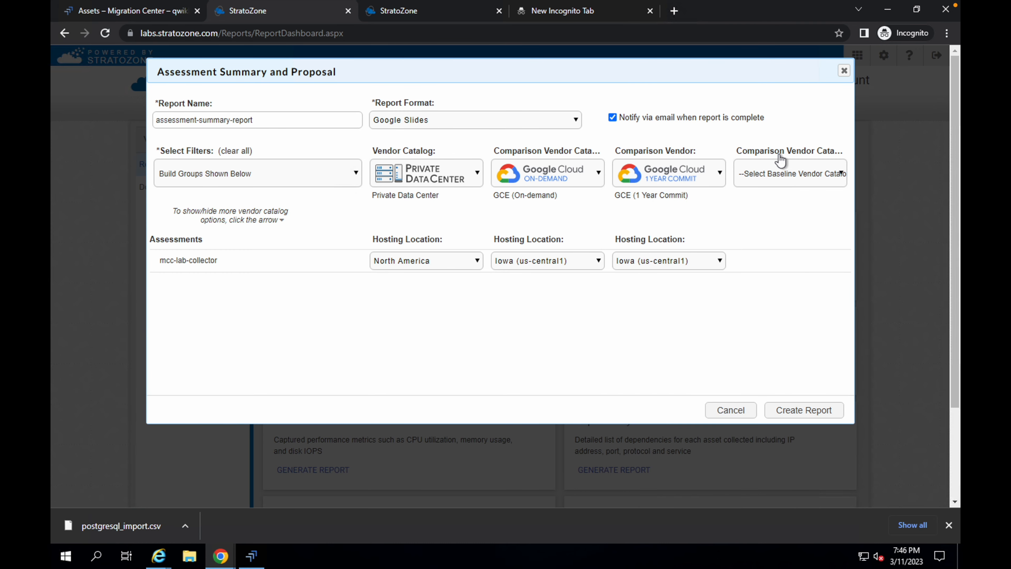
- Add Google Cloud 3 Year Commit as the last comparison catalog and create the report
click(788, 175)
click(786, 239)
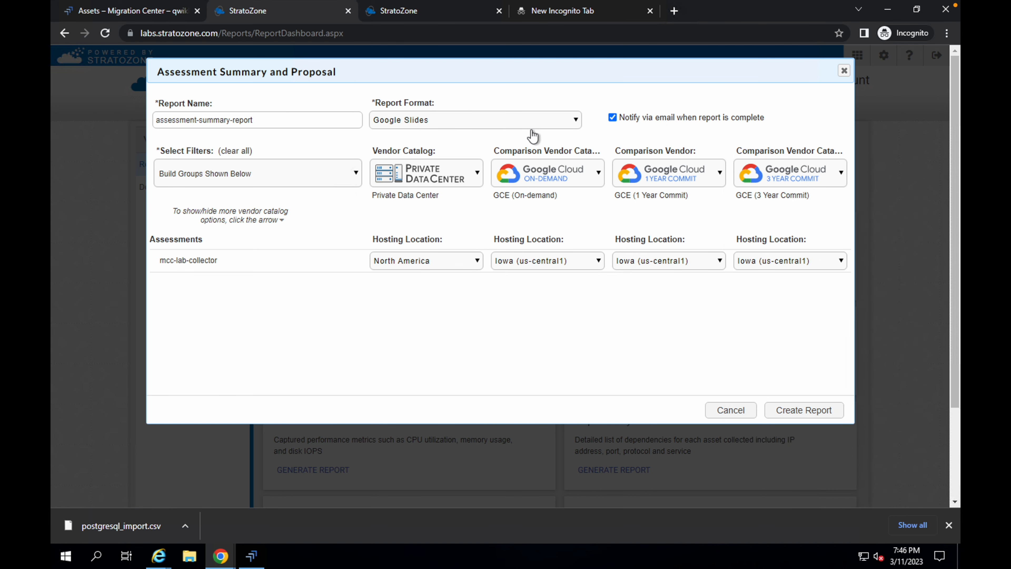
click(809, 410)
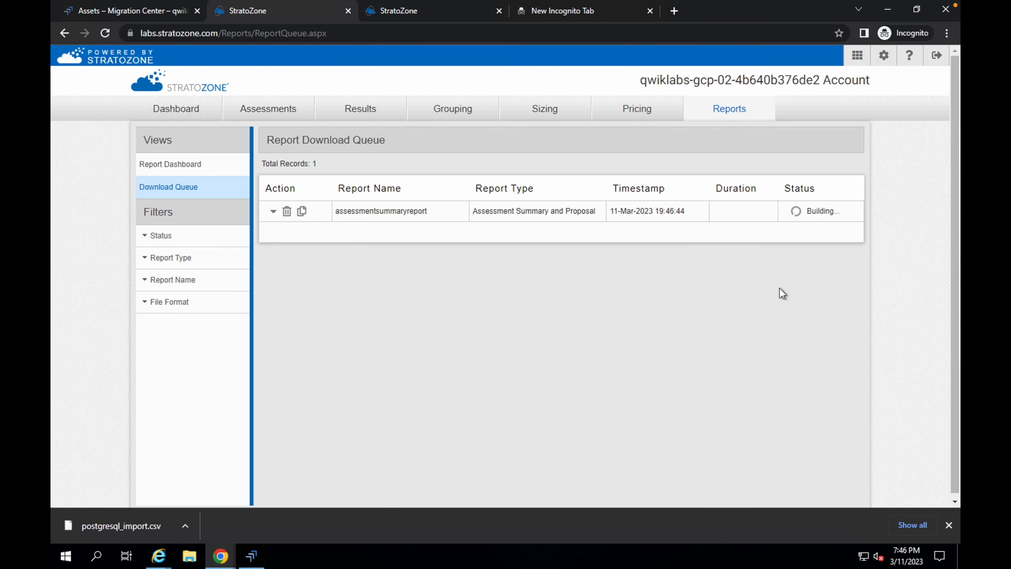
- Run the Task 9 progress check for the Assessment Summary and Proposal report in the lab instructions
key(ctrl+Left)
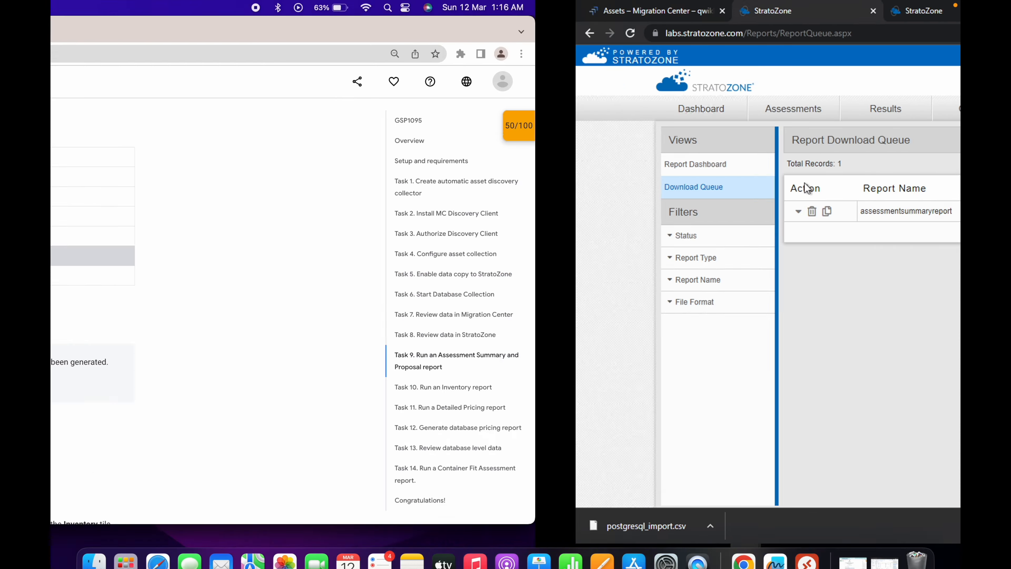
scroll(466, 239, up, 5)
scroll(399, 202, down, 4)
scroll(309, 401, down, 2)
click(349, 362)
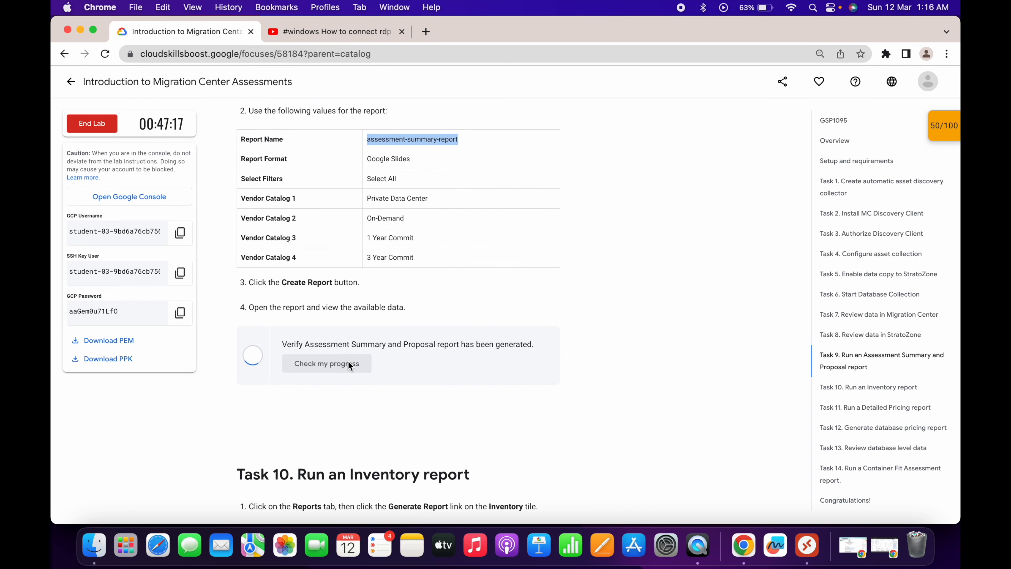
scroll(348, 362, down, 3)
scroll(391, 346, down, 5)
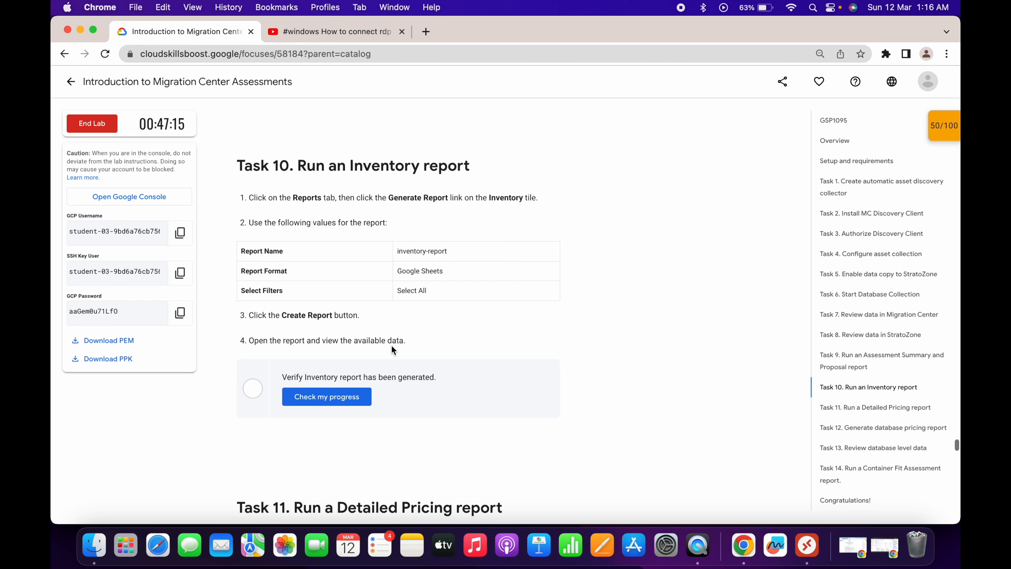
- Copy the report name inventory-report from the Task 10 instructions and return to the StratoZone Report Dashboard
drag(490, 198, 524, 197)
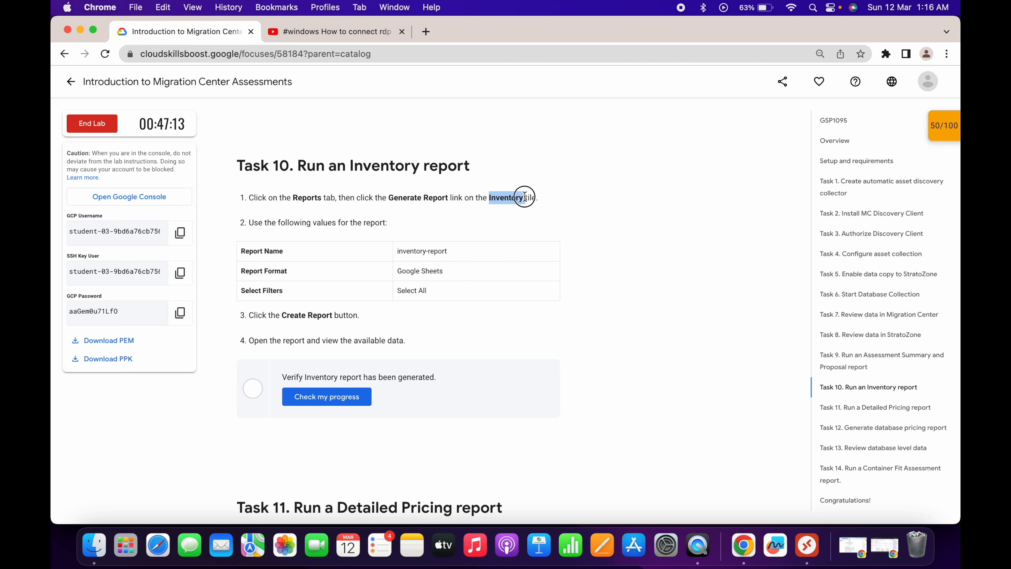
triple_click(427, 250)
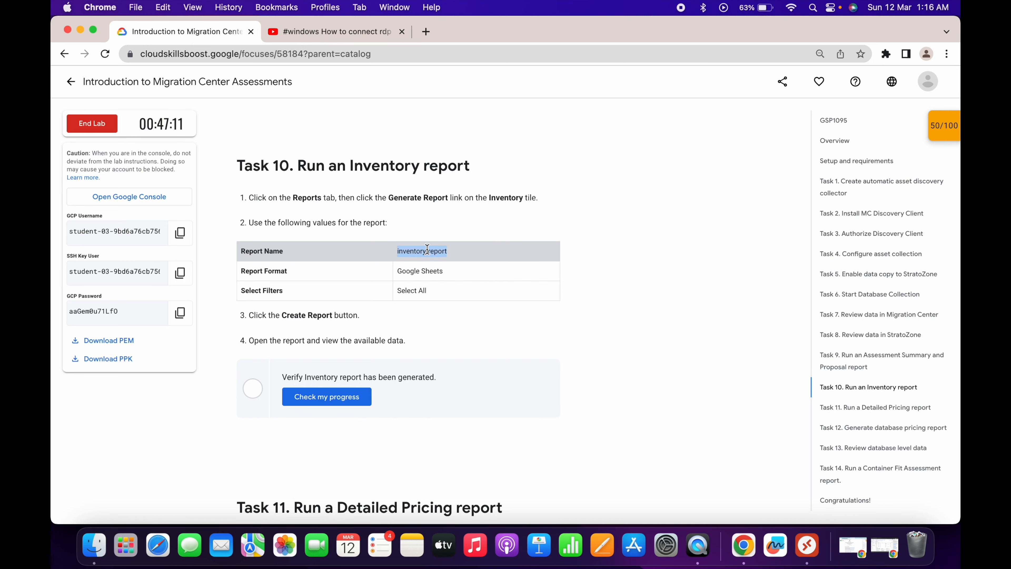
key(super+c)
key(ctrl+Right)
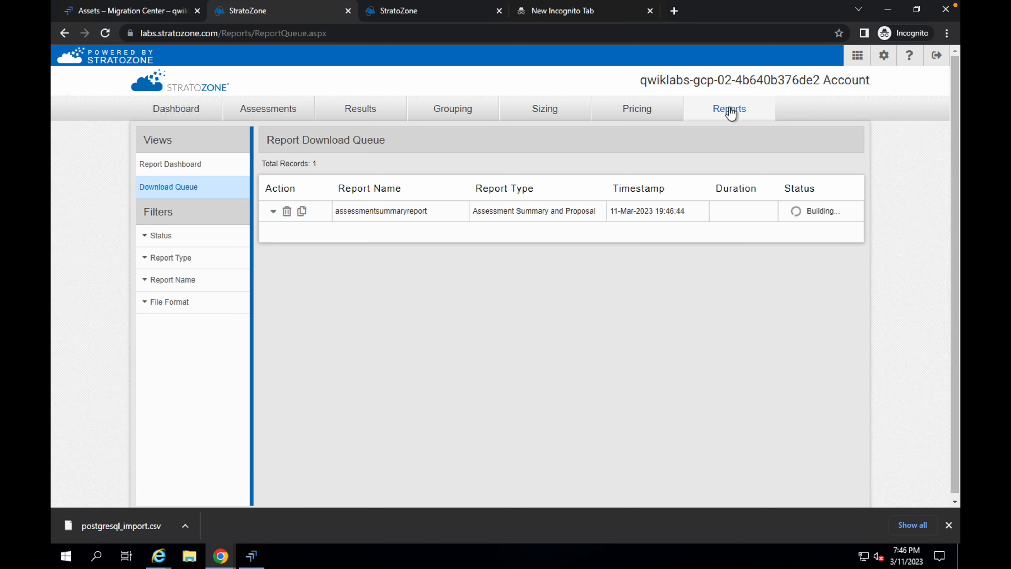
click(730, 110)
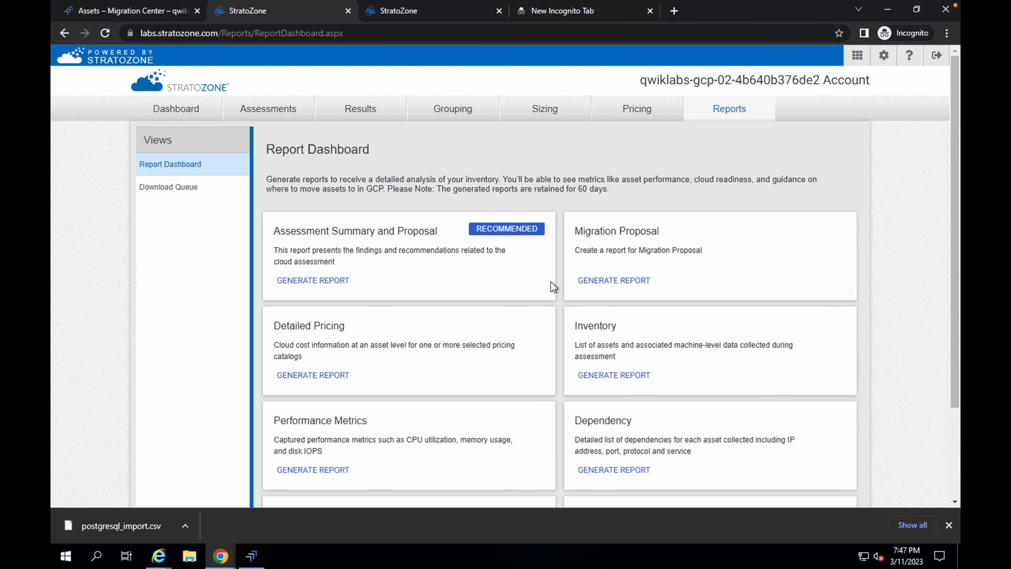
- Start an Inventory report and name it inventory-report
scroll(558, 290, down, 1)
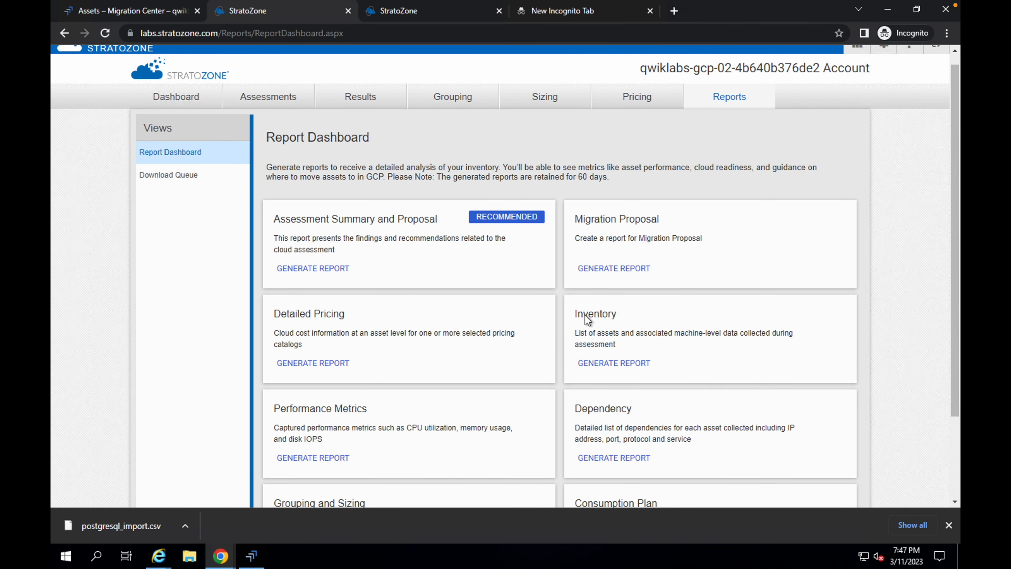
click(608, 365)
click(464, 155)
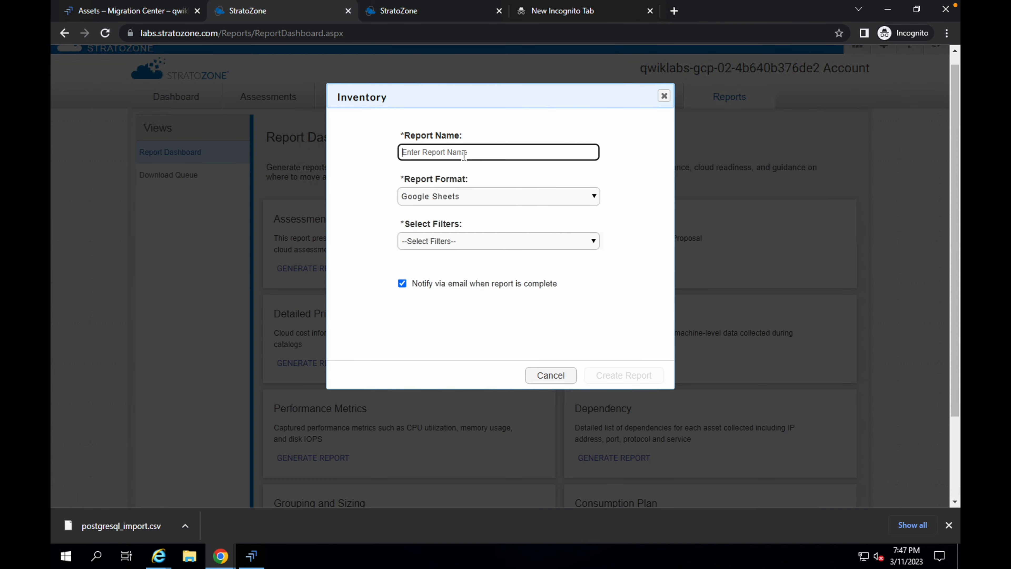
text(inventory-report)
- Select all assessment filters and create the inventory report
click(450, 247)
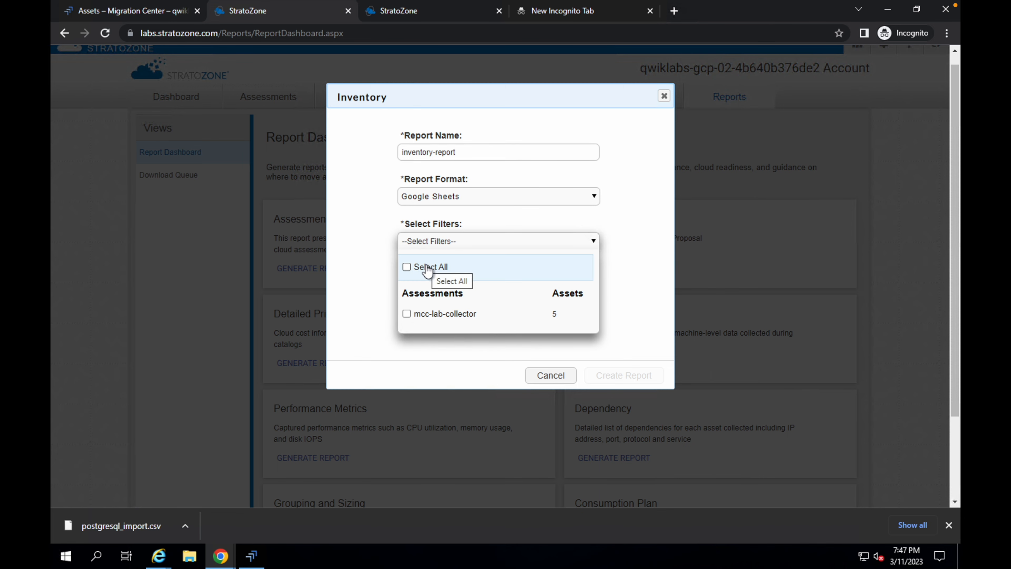
click(438, 270)
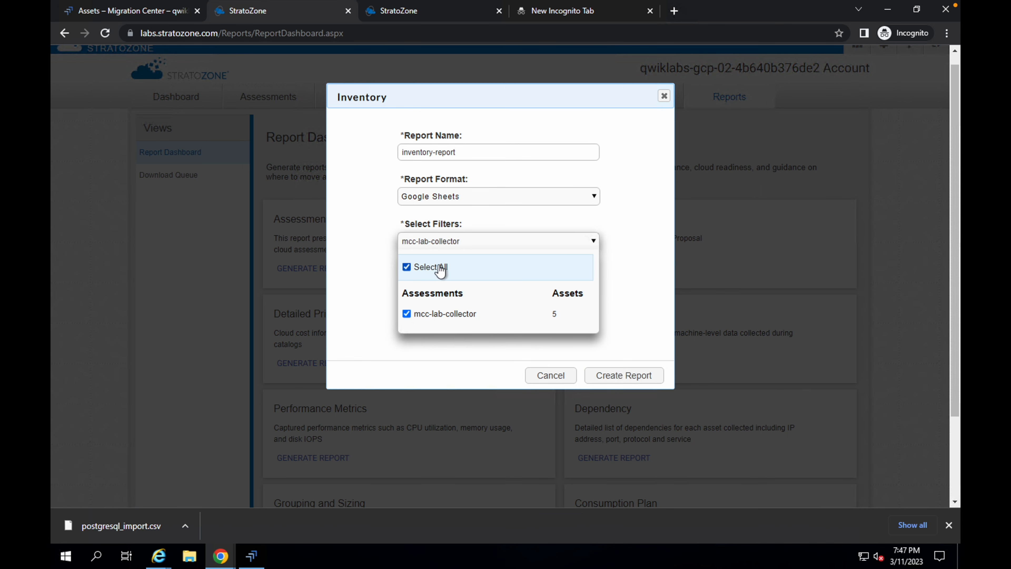
click(625, 375)
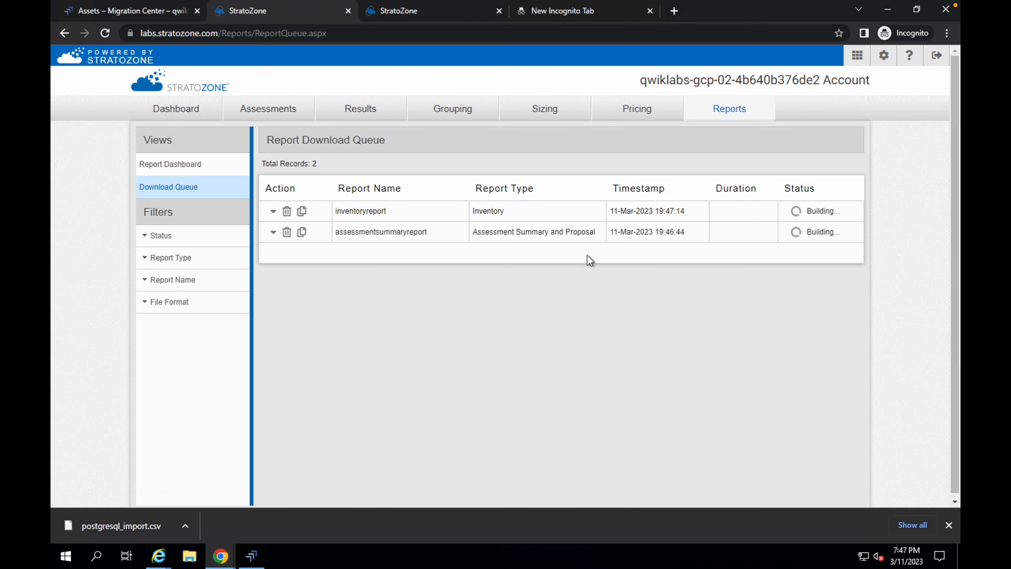
- Run the Task 10 progress check for the Inventory report in the lab instructions
key(ctrl+Left)
scroll(433, 269, down, 4)
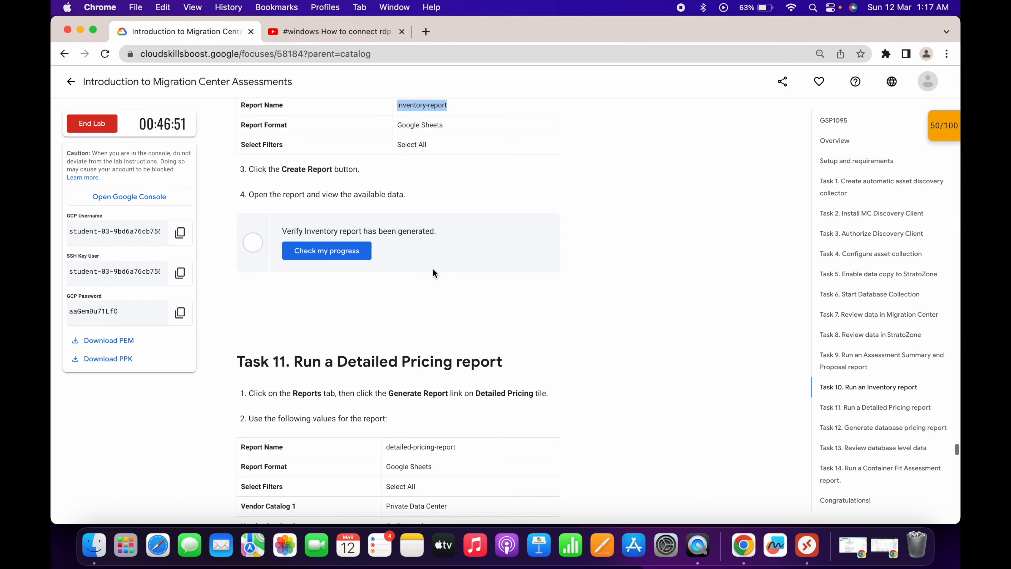
click(337, 254)
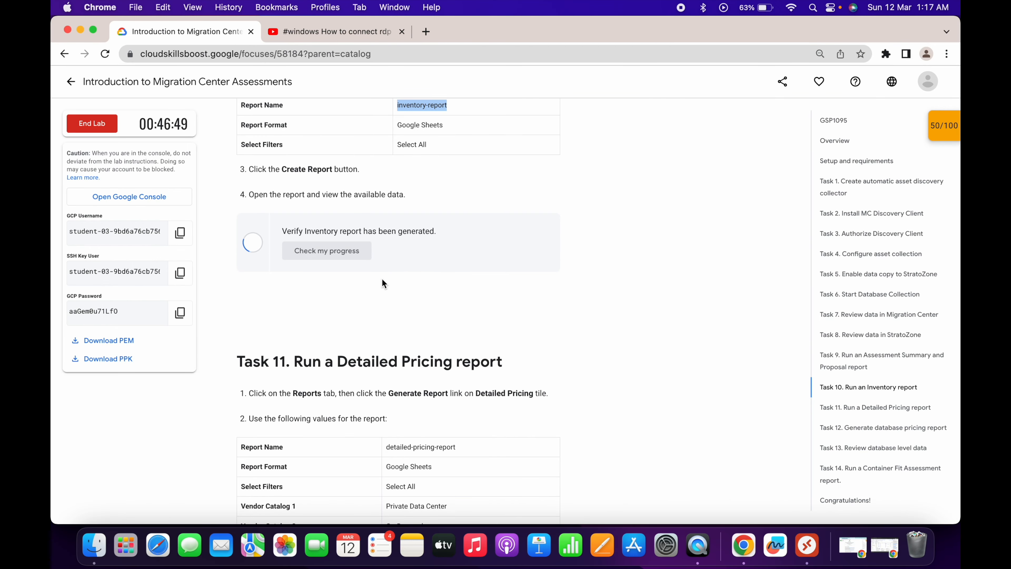
- Copy the report name detailed-pricing-report from the Task 11 instructions
scroll(383, 283, down, 1)
scroll(349, 187, down, 2)
scroll(366, 230, down, 4)
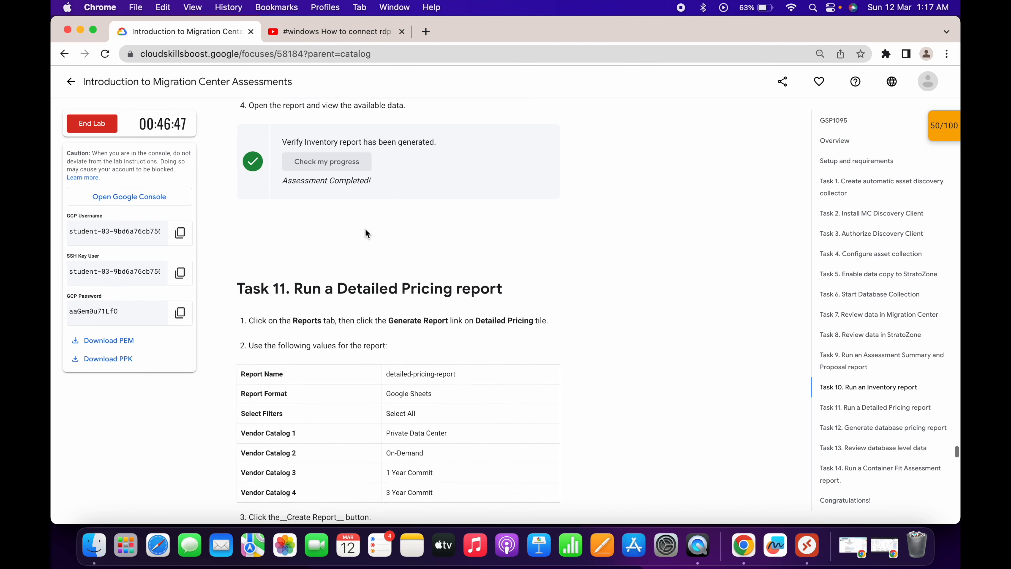
drag(475, 248, 530, 248)
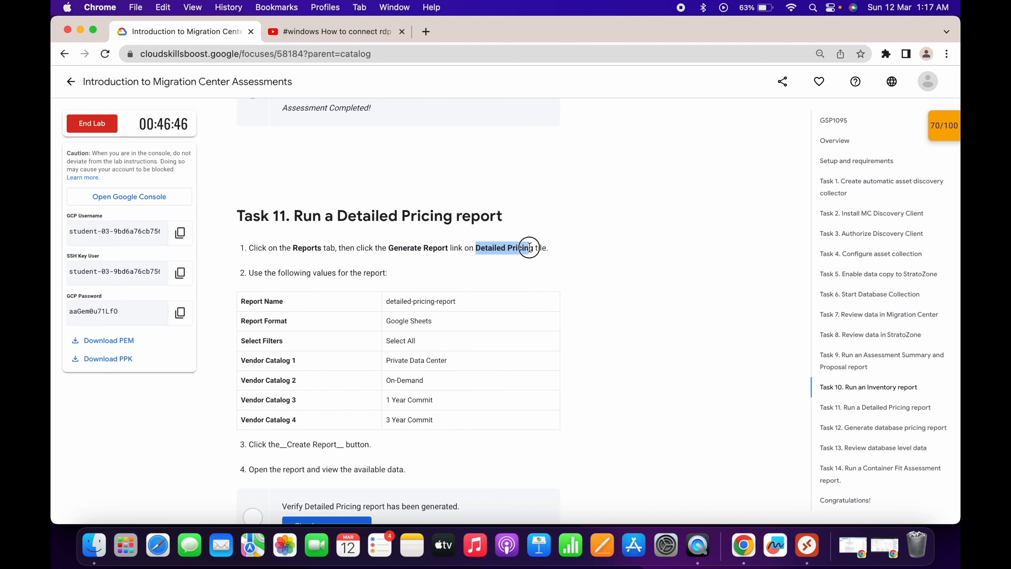
triple_click(413, 300)
key(super+c)
- Open the Detailed Pricing report dialog from the StratoZone Report Dashboard
key(ctrl+Right)
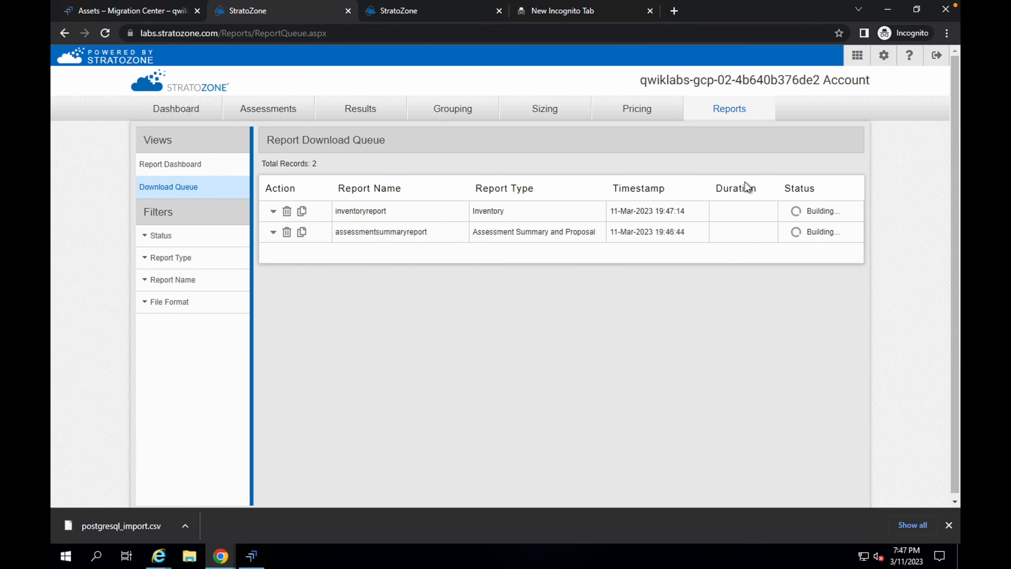
click(723, 120)
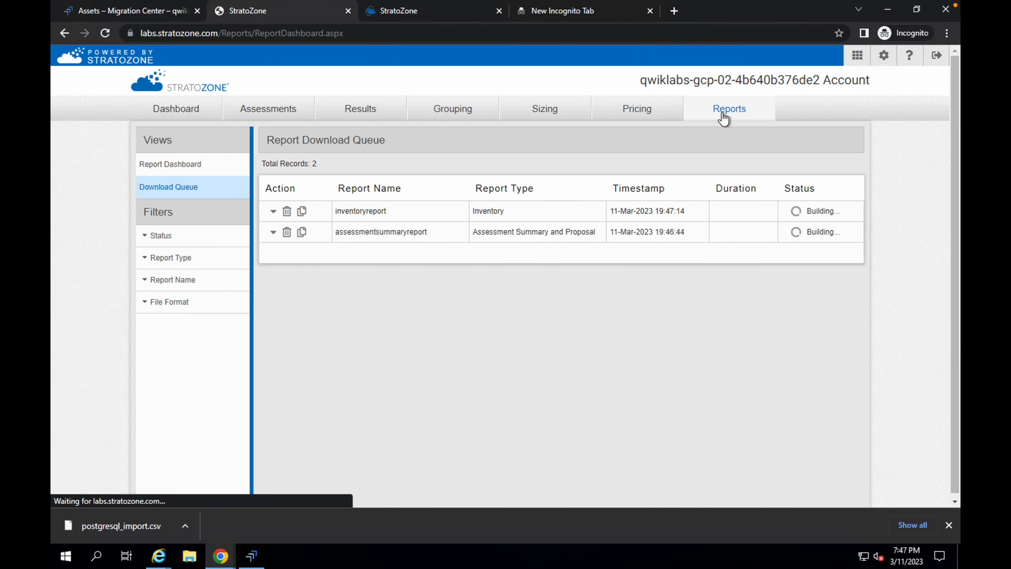
scroll(448, 254, down, 1)
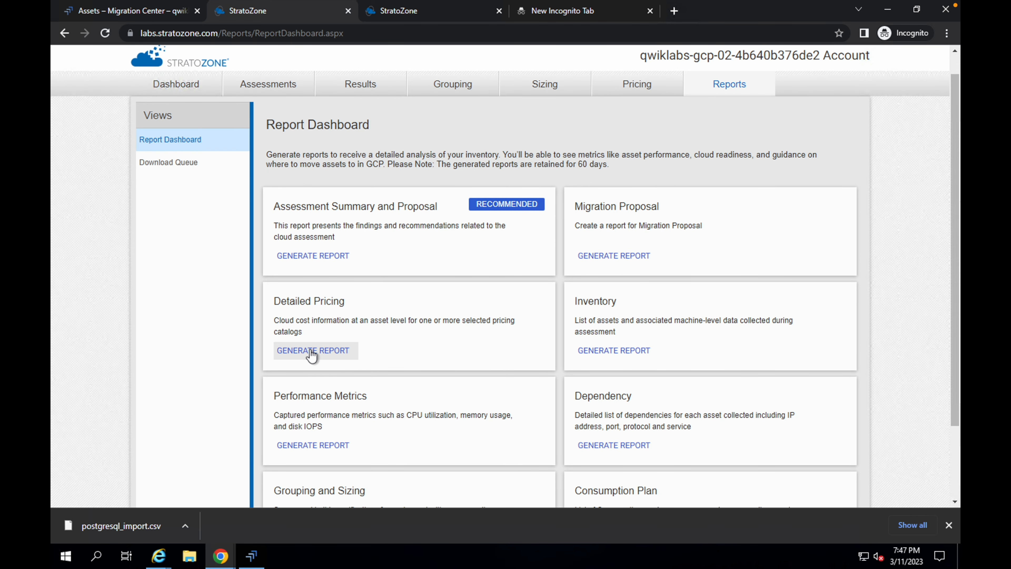
click(310, 350)
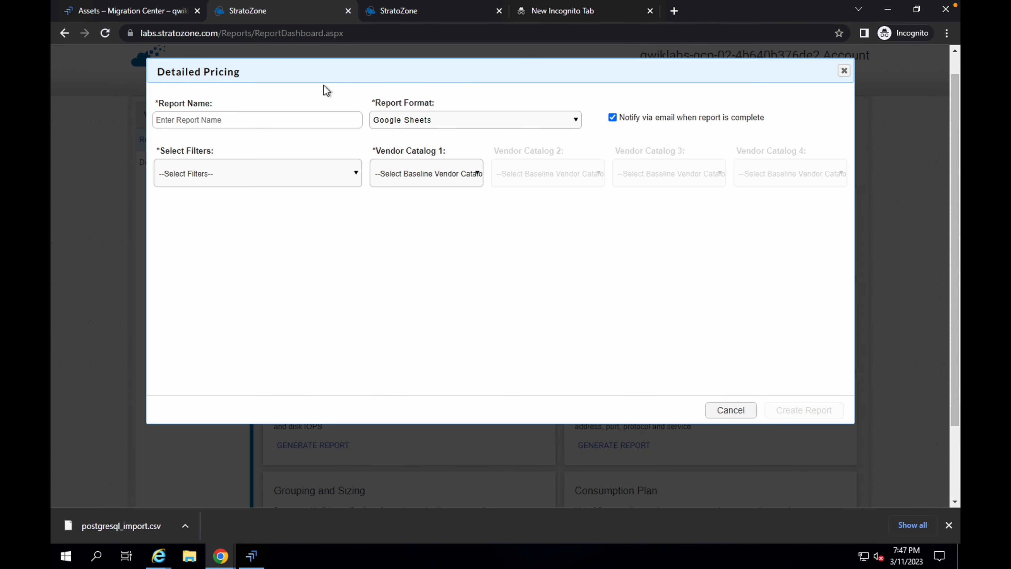
- Paste detailed-pricing-report as the report name and select all assessment filters
click(265, 118)
key(ctrl+v)
click(228, 184)
click(190, 203)
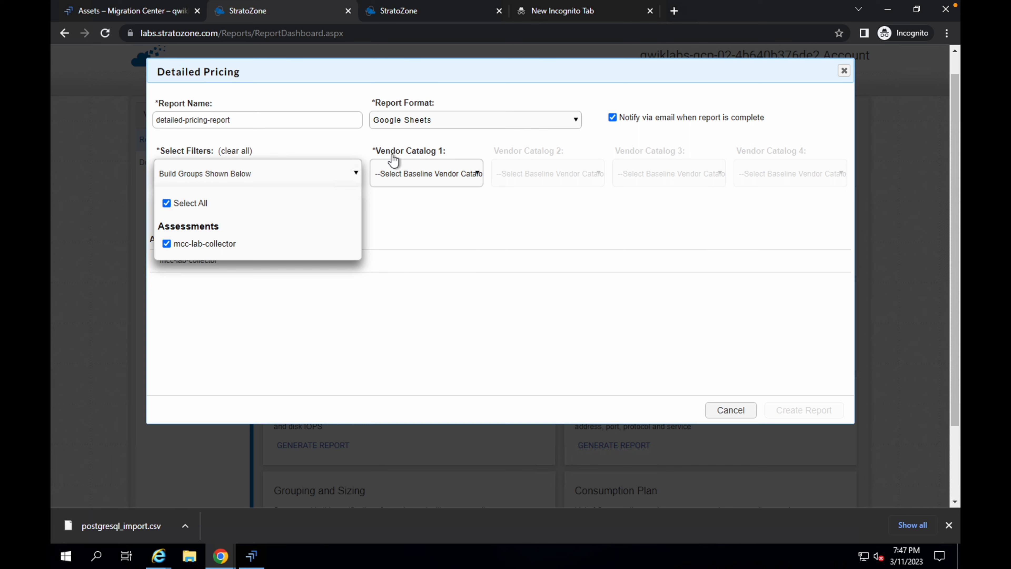
- Choose Private Data Center as the first vendor catalog and dismiss the report notification
click(434, 179)
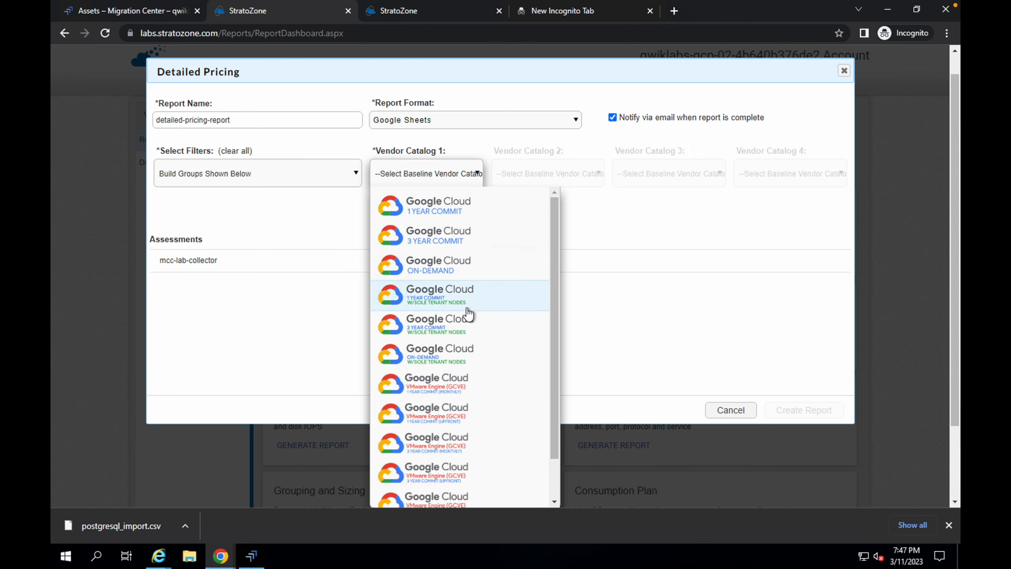
scroll(468, 313, down, 2)
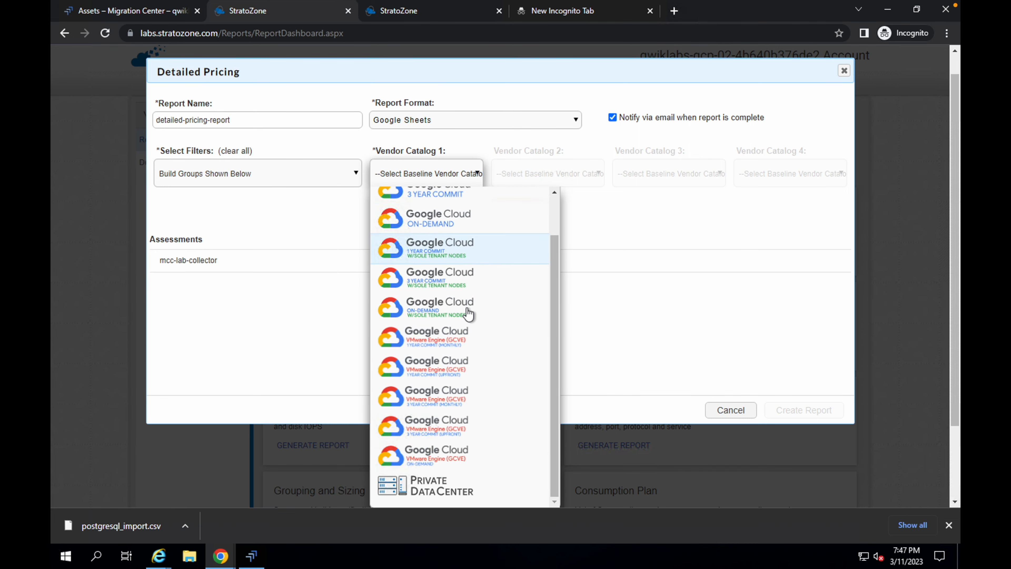
click(438, 494)
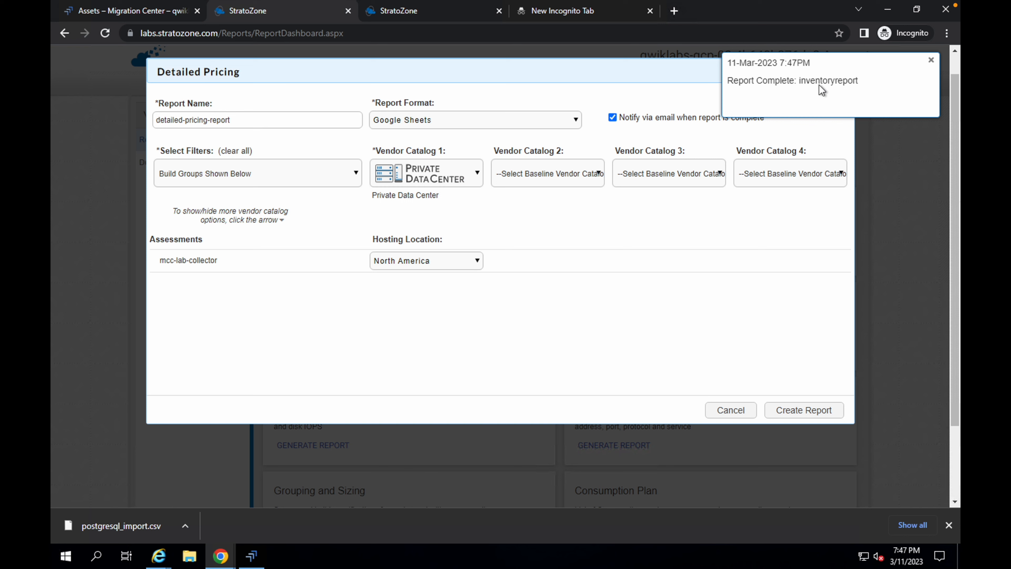
click(932, 60)
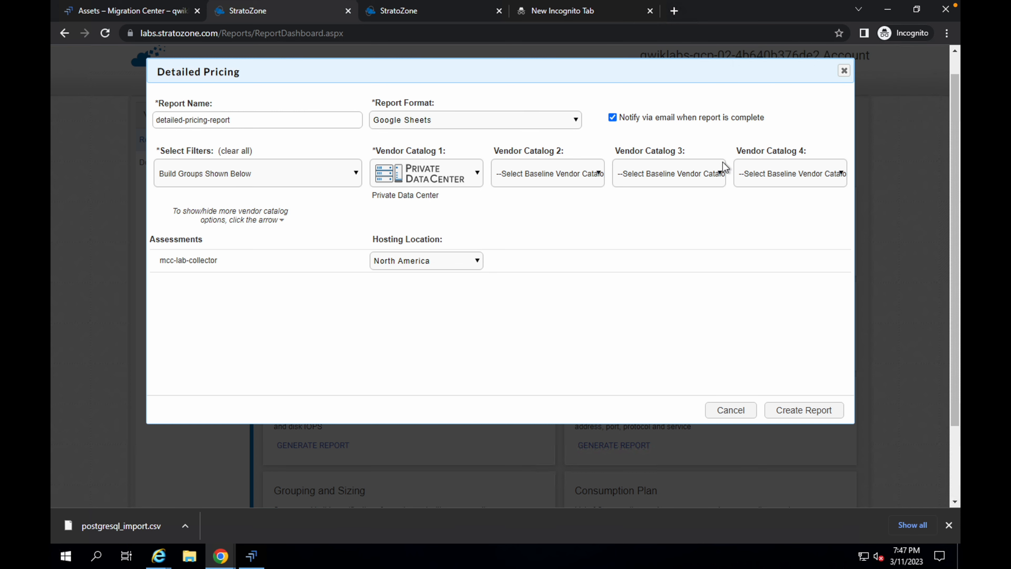
- Set vendor catalogs 2 and 3 to Google Cloud On-Demand and Google Cloud 1 Year Commit
click(552, 184)
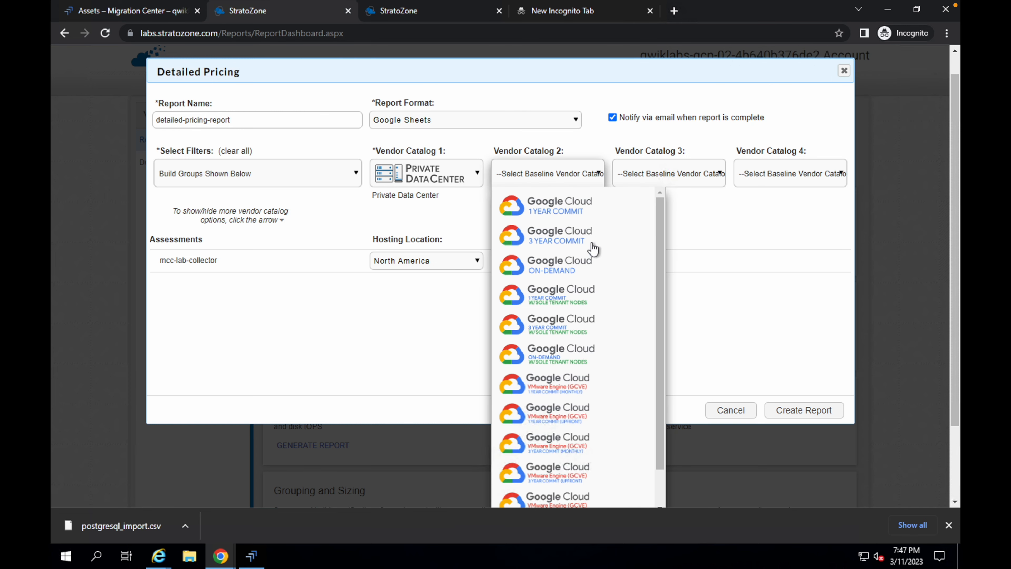
click(565, 274)
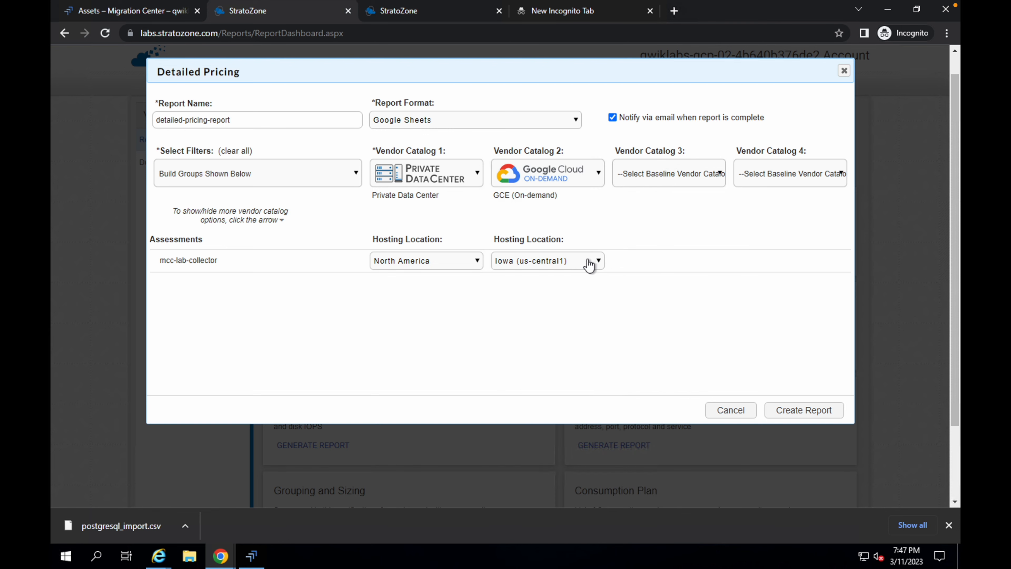
click(681, 178)
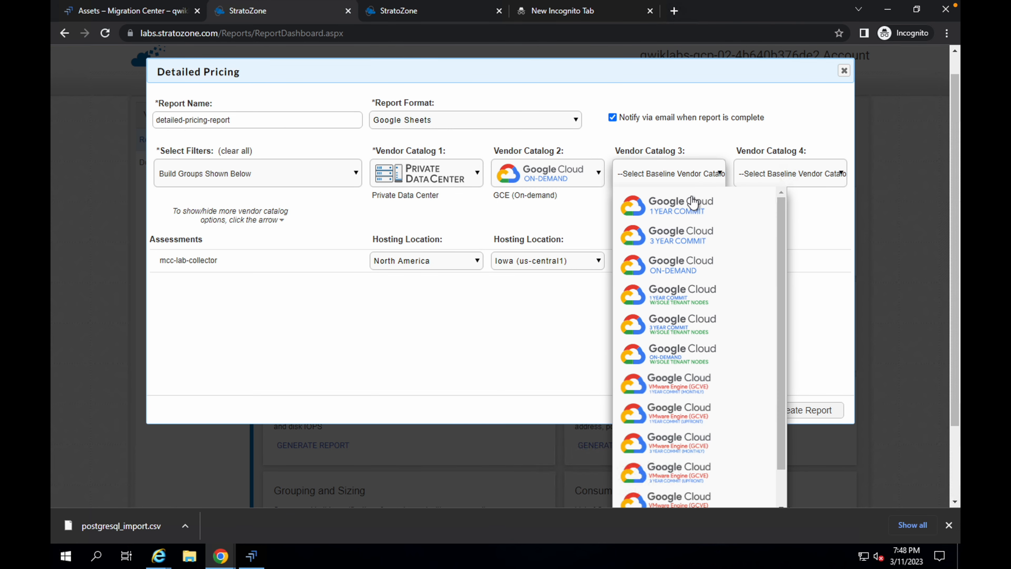
click(663, 217)
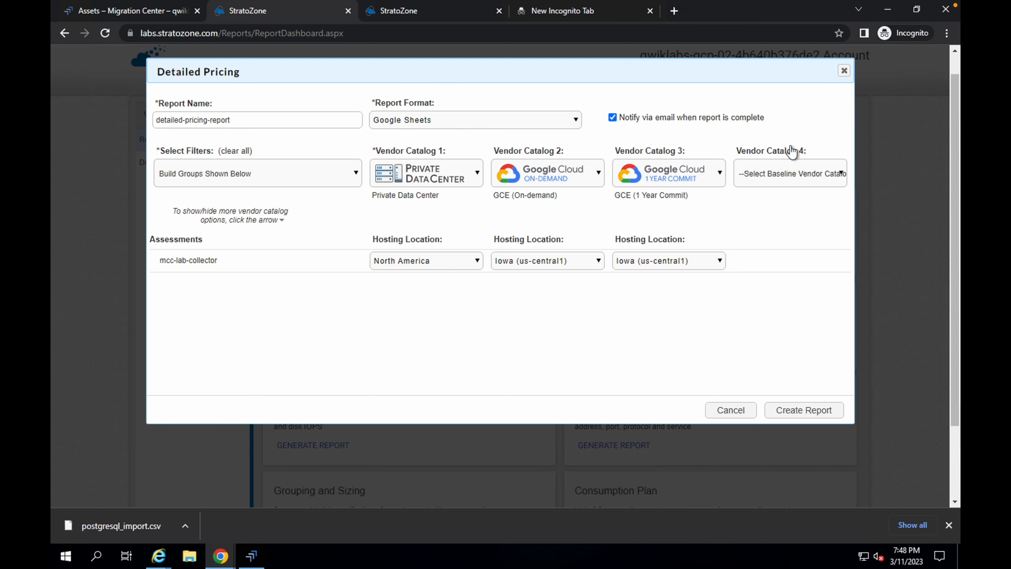
- Set vendor catalog 4 to Google Cloud 3 Year Commit and create the report
click(792, 181)
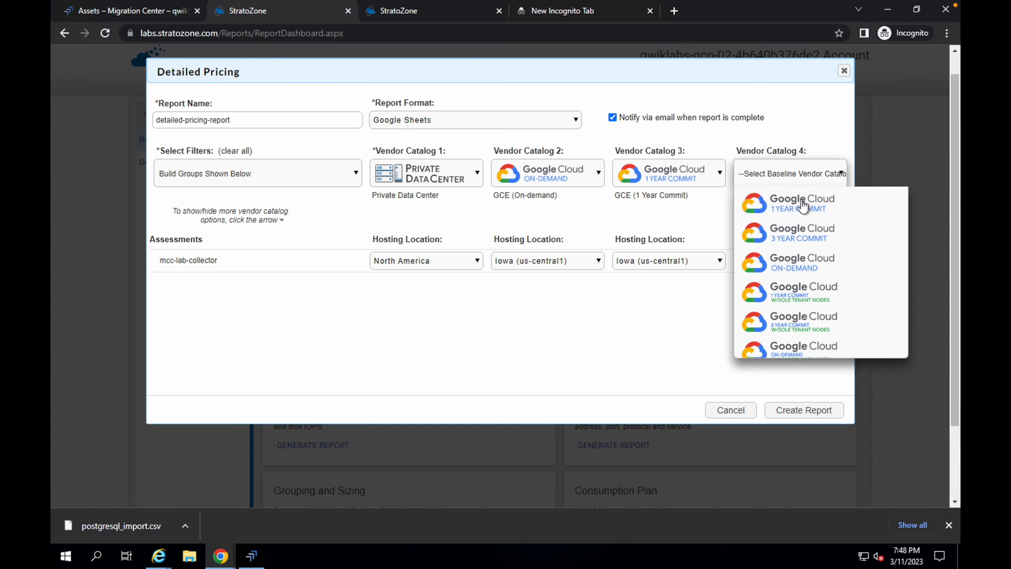
click(797, 247)
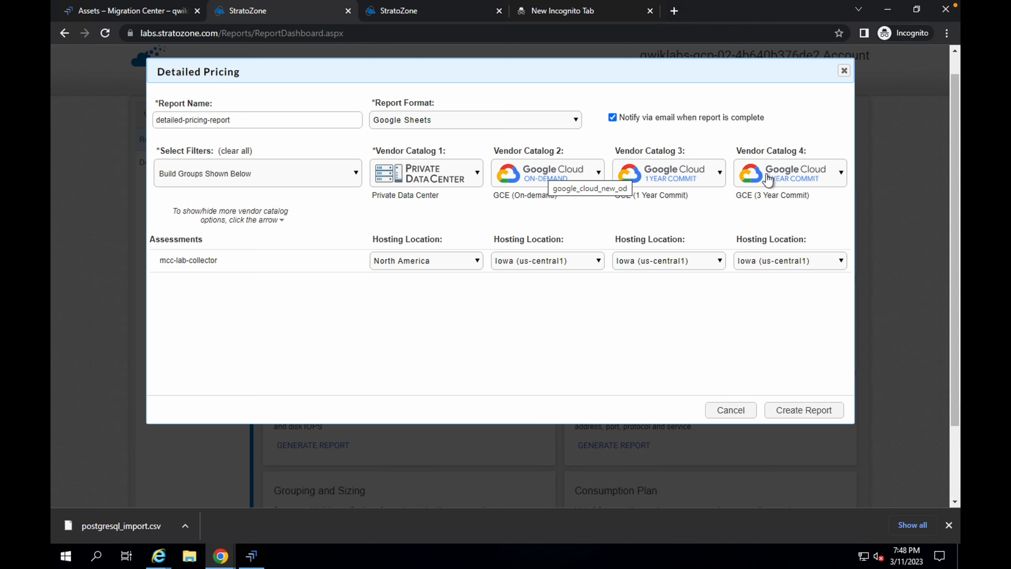
click(803, 414)
- Run the Task 11 progress check for the Detailed Pricing report in the lab instructions
key(ctrl+Left)
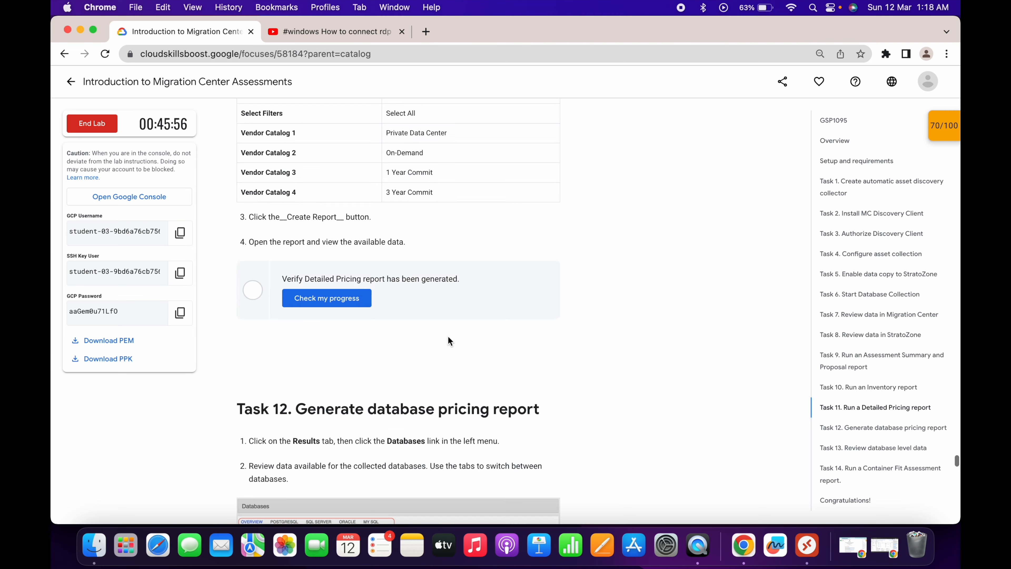
click(329, 297)
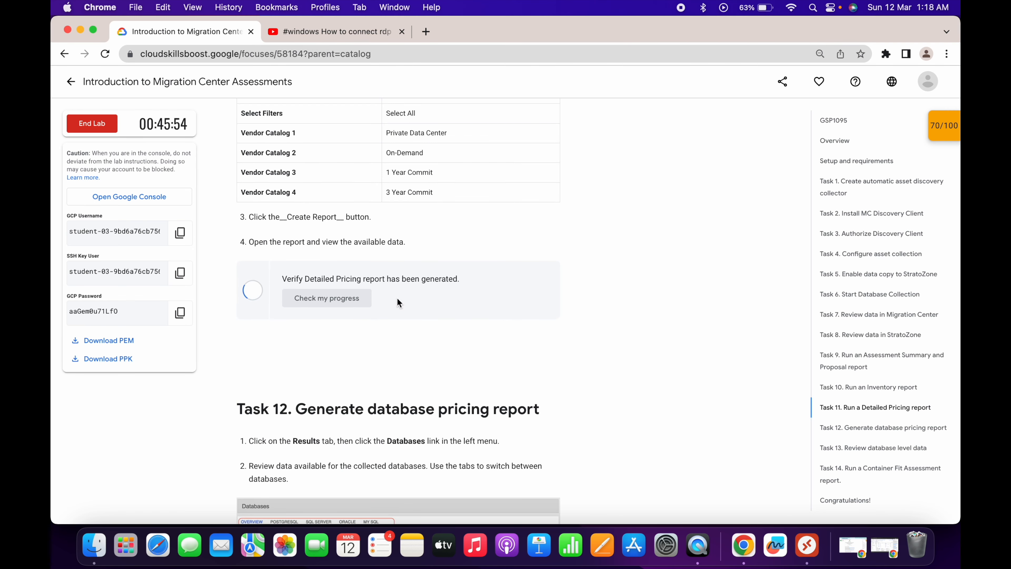
scroll(398, 302, down, 5)
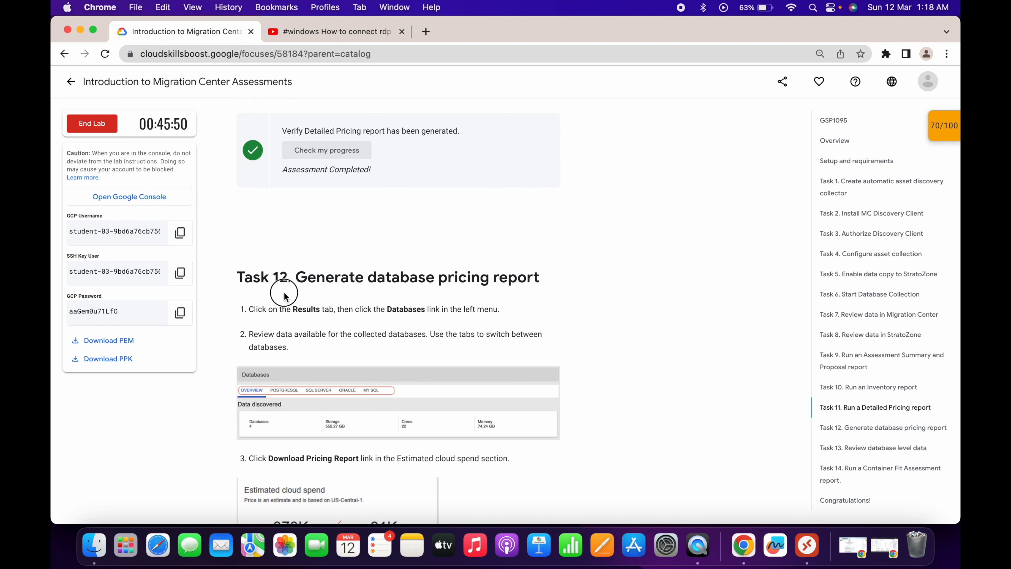
- Open the database pricing report dialog from the Databases results page in StratoZone
key(ctrl+Right)
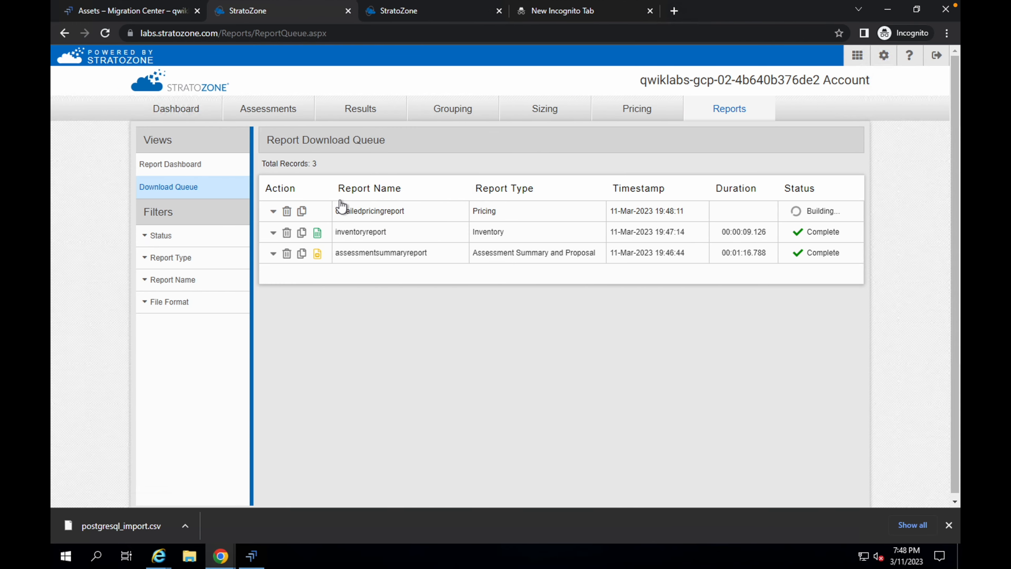
click(351, 116)
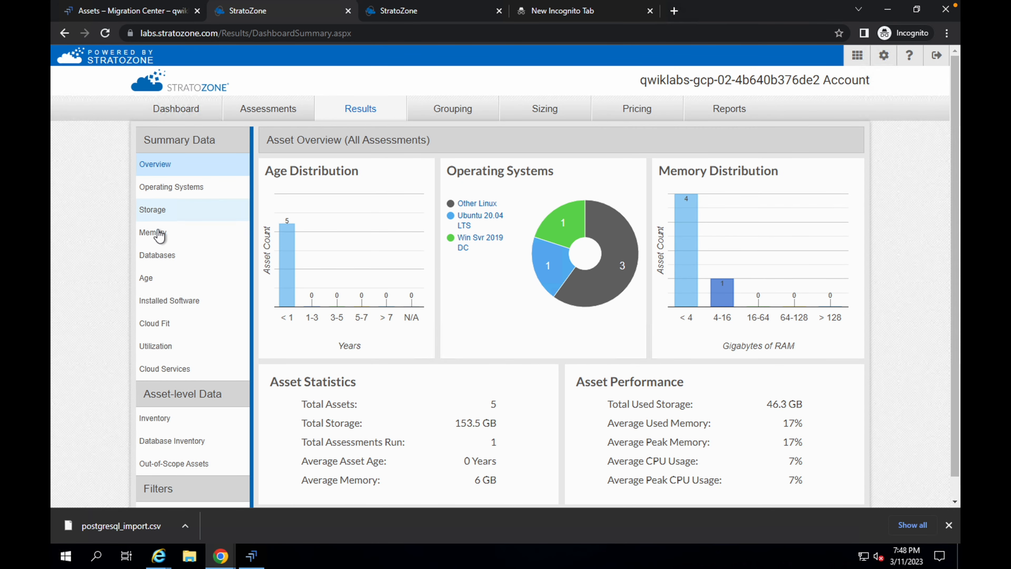
click(165, 258)
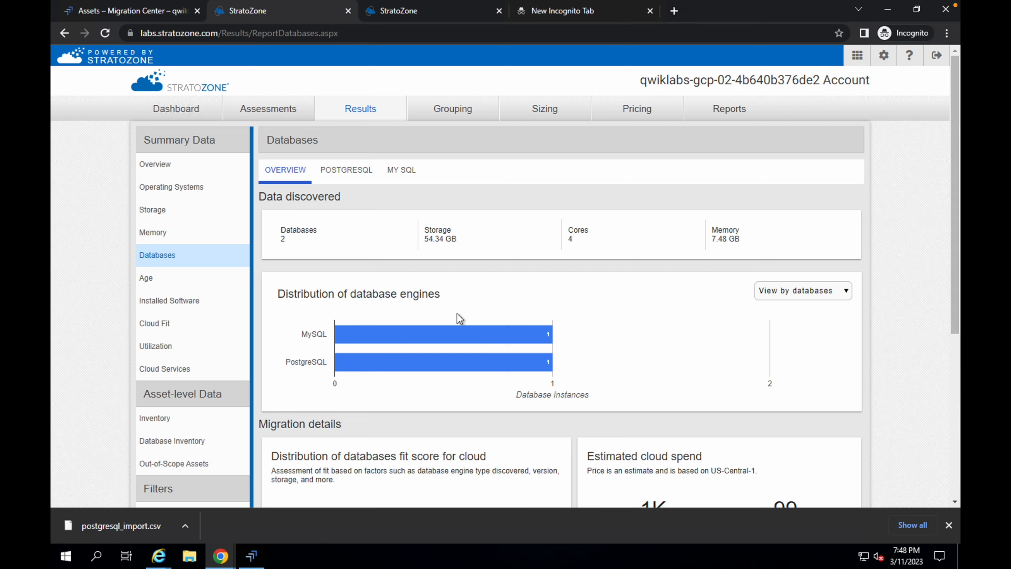
scroll(460, 319, down, 6)
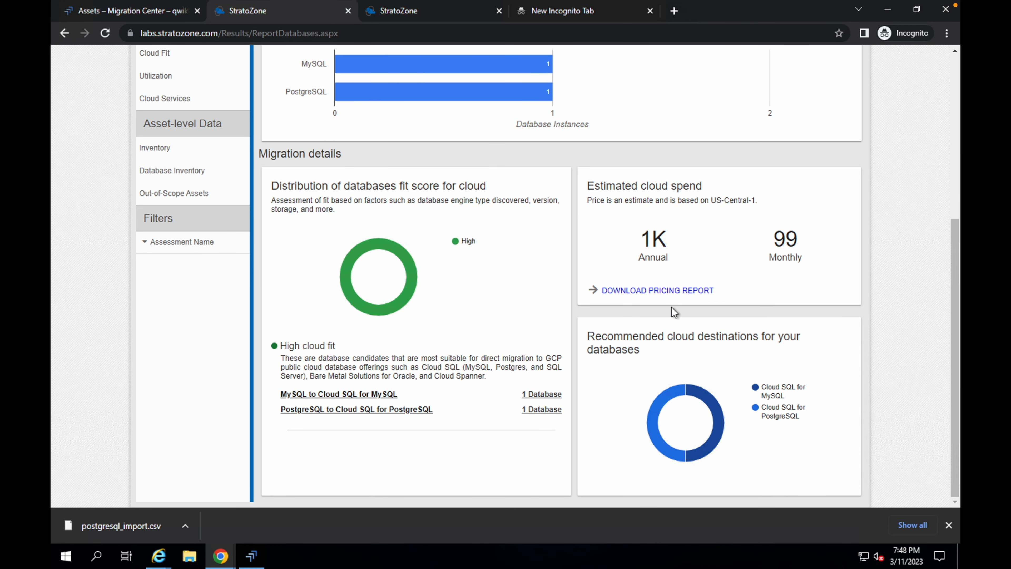
click(670, 291)
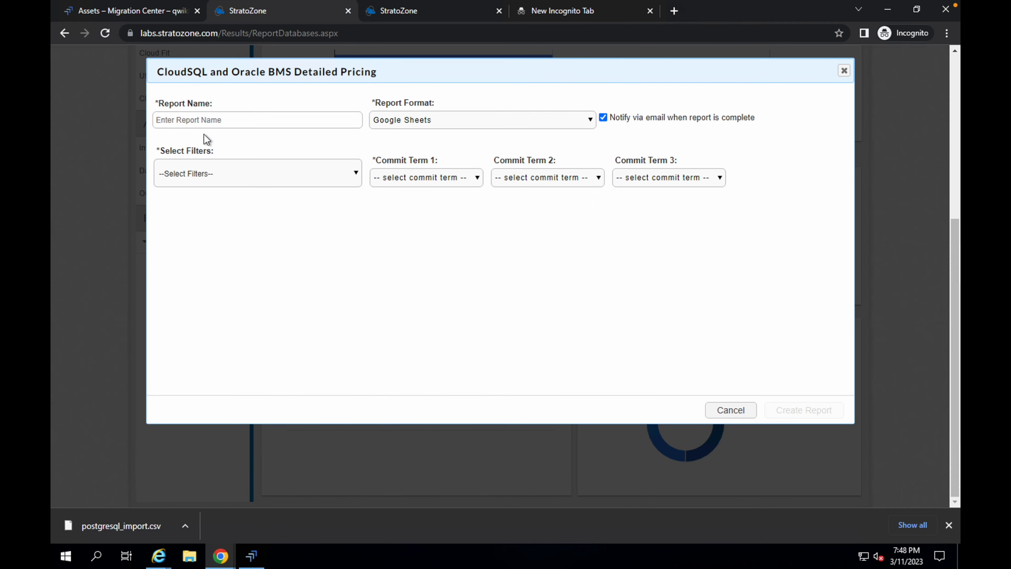
- Select the report name mysql-pricing-report in the Task 12 instructions and return to the pricing dialog
key(ctrl+Left)
scroll(312, 296, down, 9)
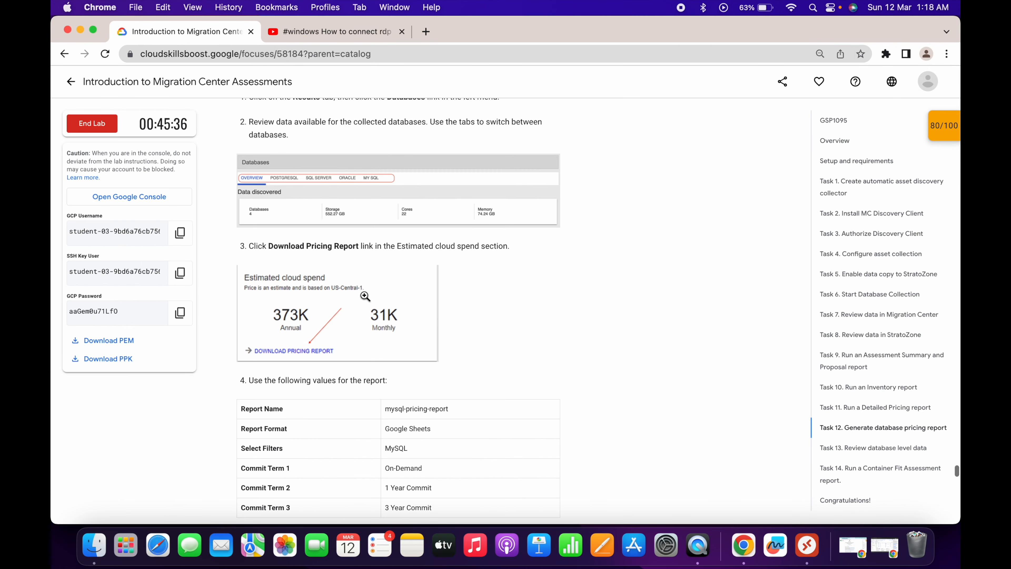
triple_click(410, 262)
key(ctrl+c)
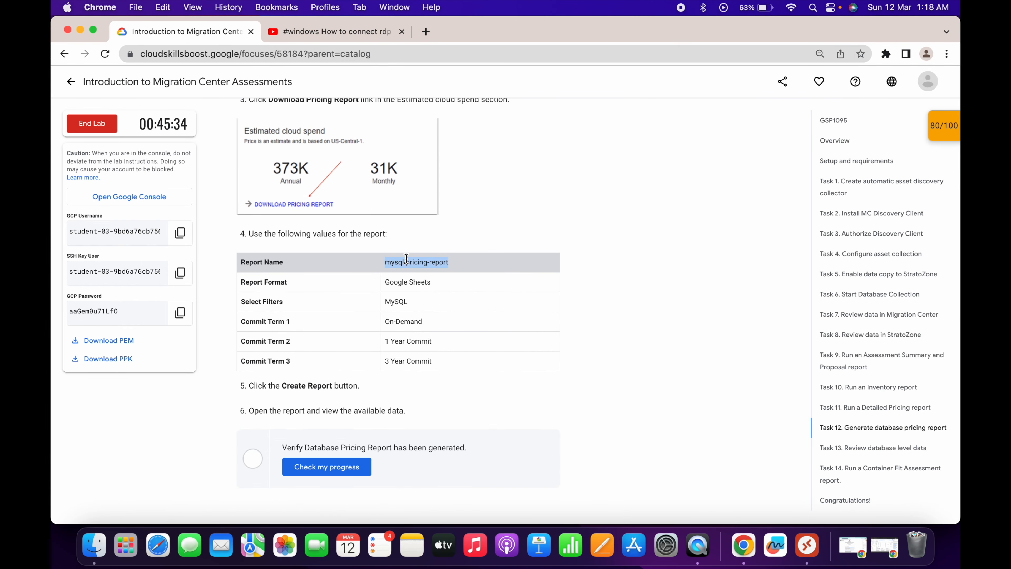
key(ctrl+Right)
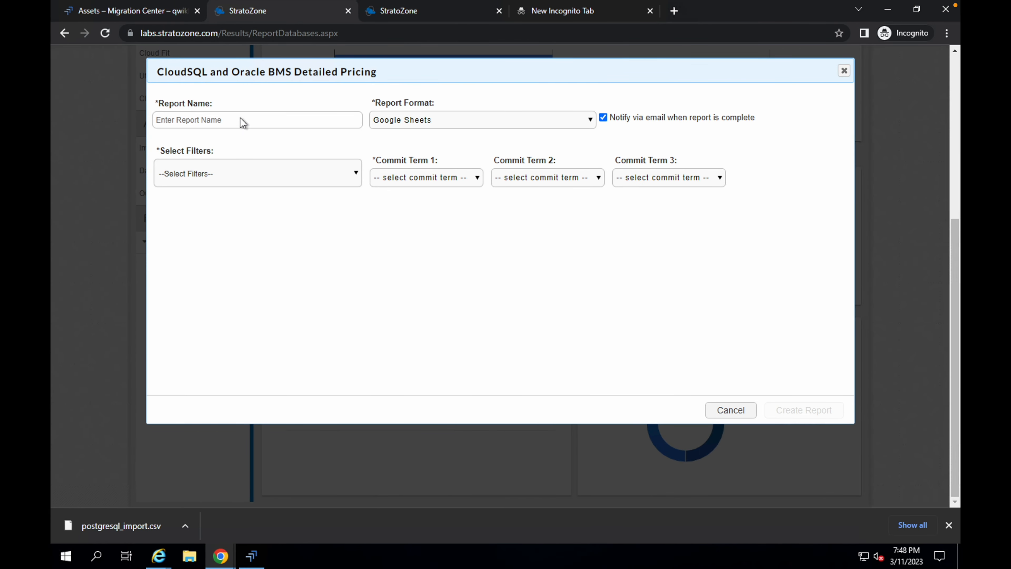
- Name the database pricing report mysql-pricing-report and set its filter to MySQL
click(241, 118)
key(ctrl+v)
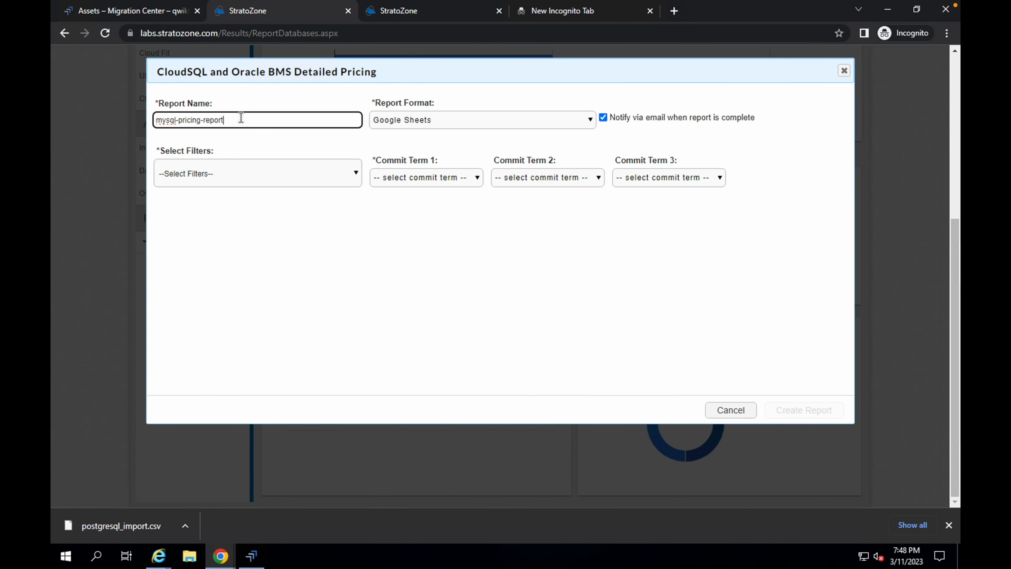
click(237, 182)
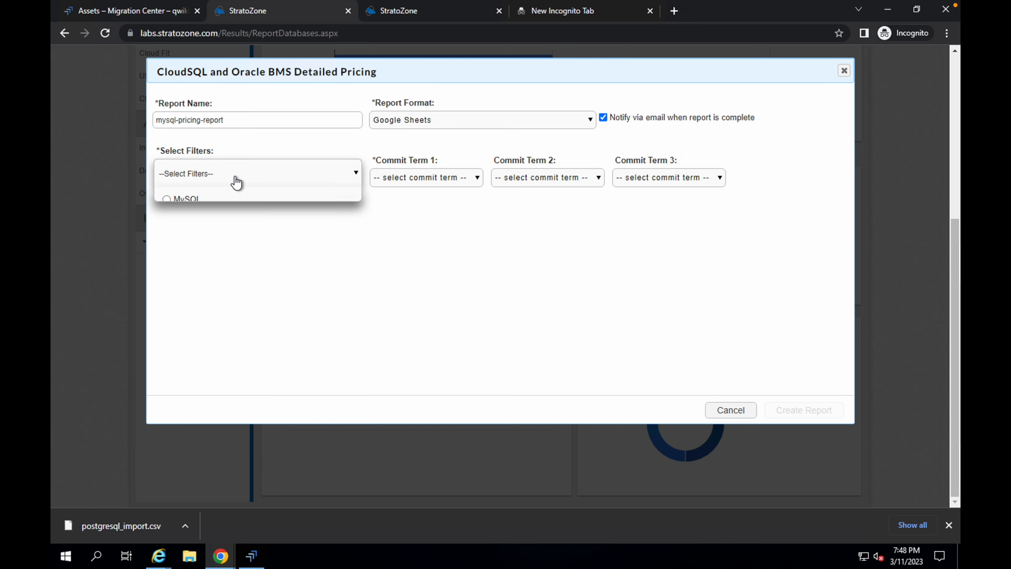
click(183, 208)
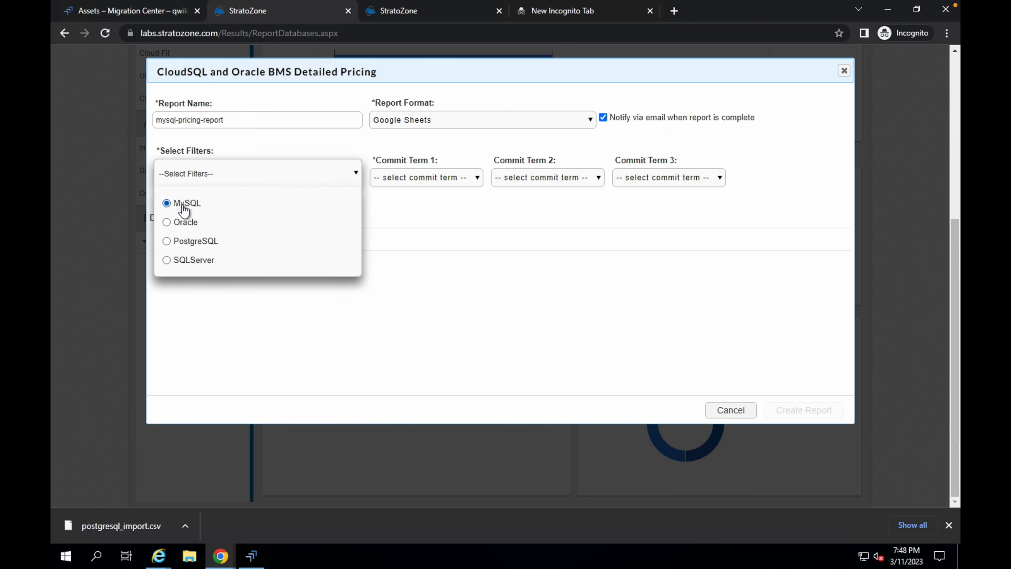
- Set commit terms 1, 2 and 3 to On-Demand, 1 Year Commit and 3 Year Commit, then create the report
click(415, 183)
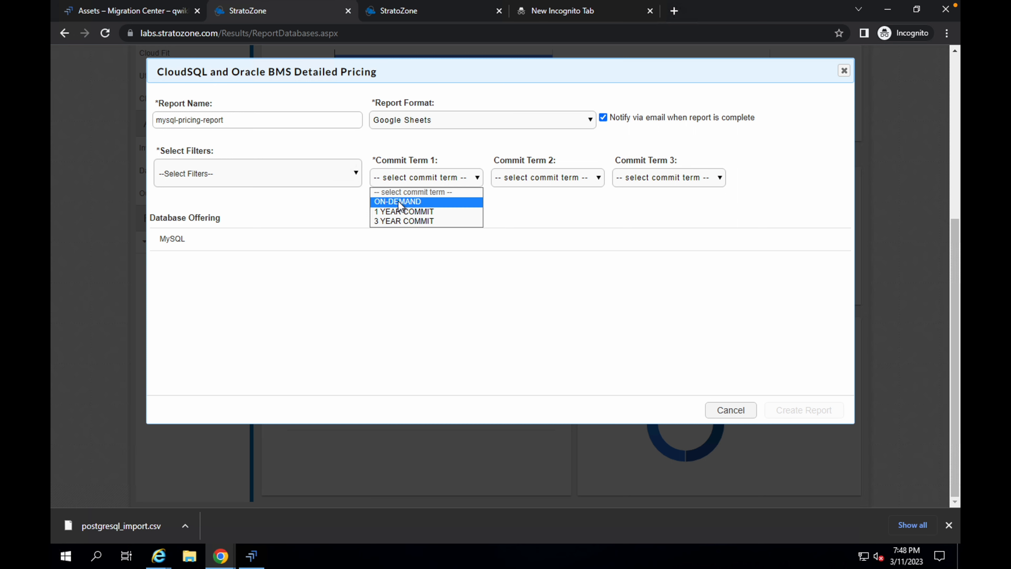
click(454, 200)
click(521, 182)
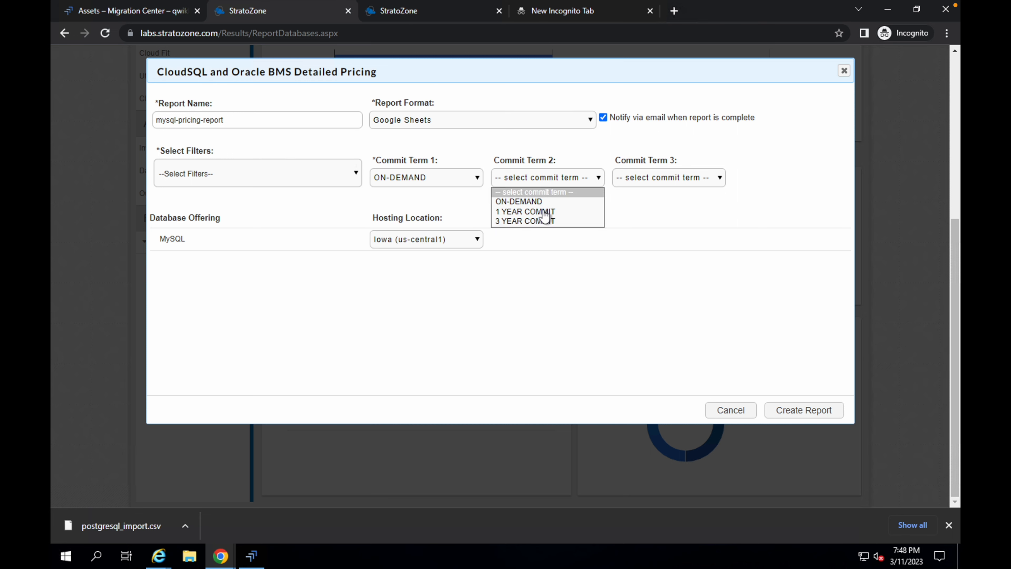
click(521, 211)
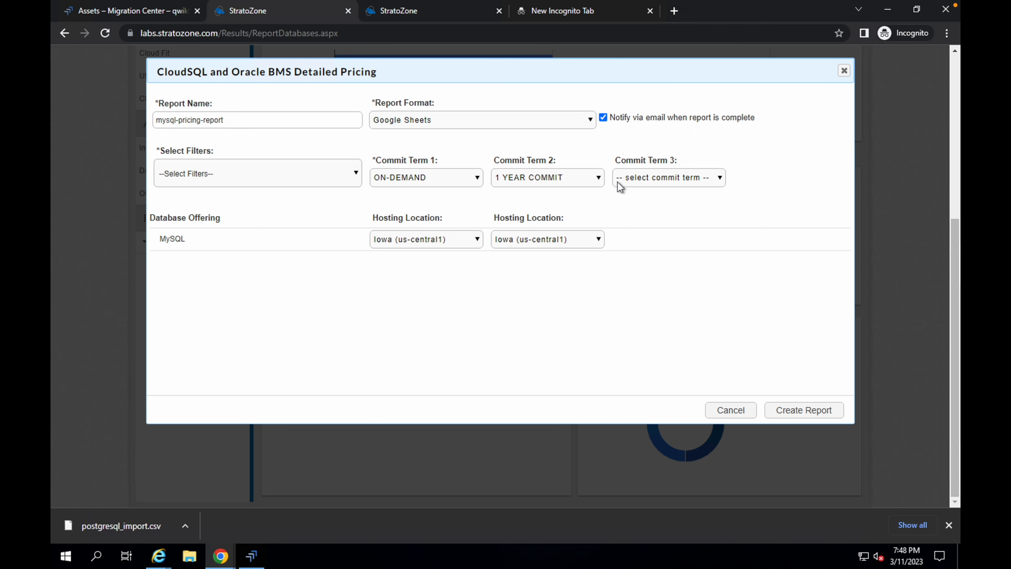
click(643, 179)
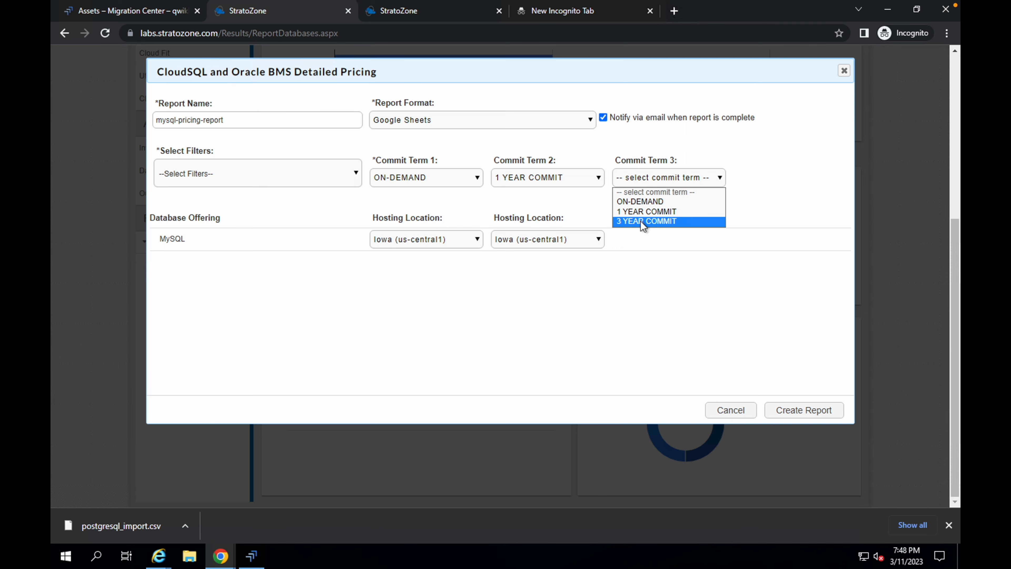
click(643, 221)
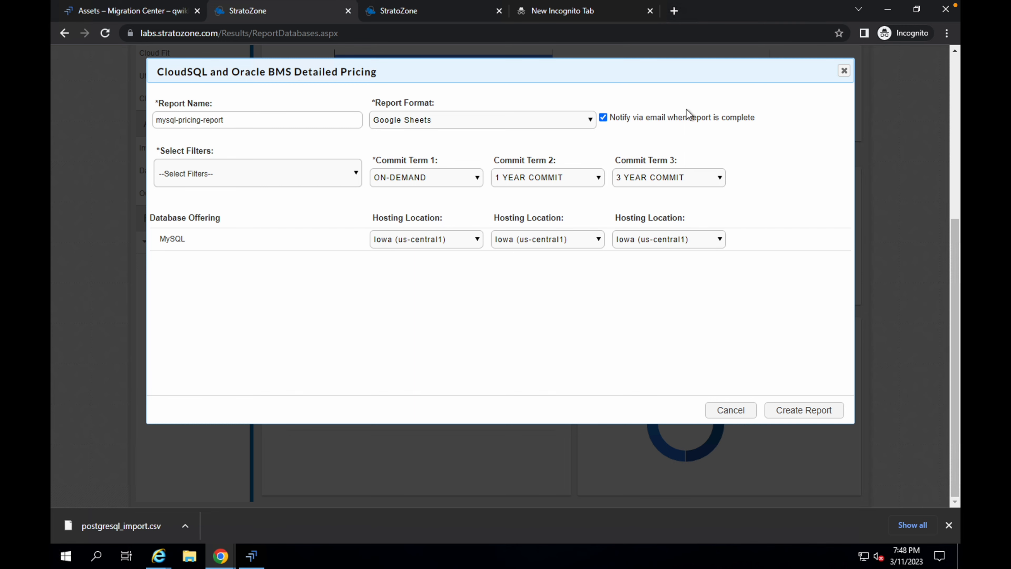
click(801, 412)
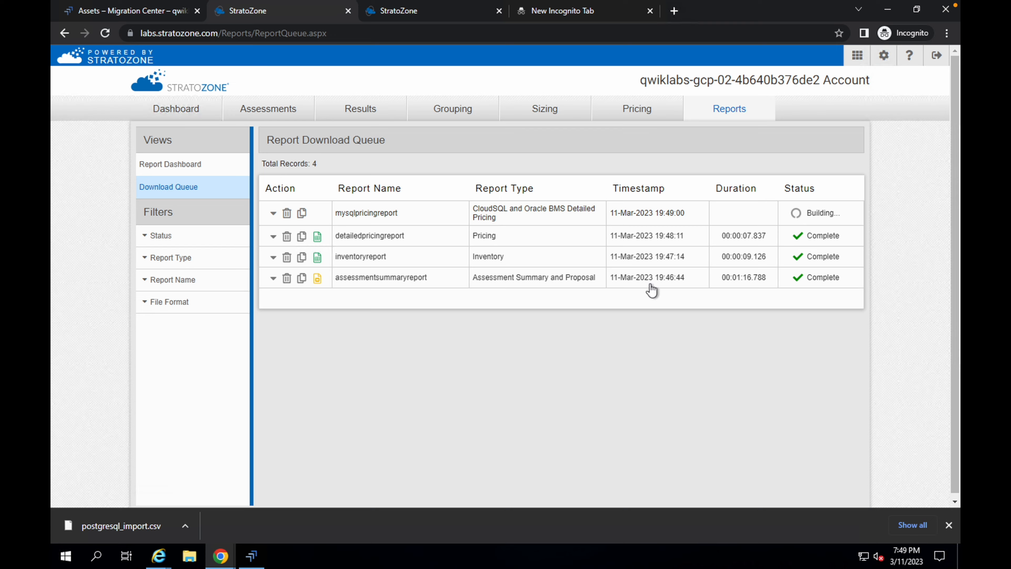
- Run the Task 12 progress check for the database pricing report in the lab instructions
key(ctrl+Left)
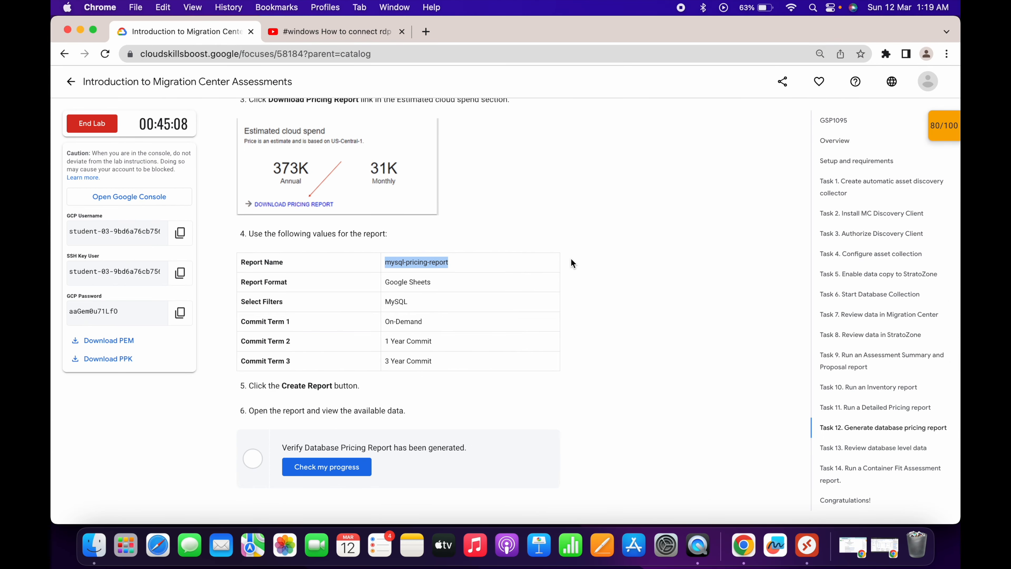
scroll(571, 259, up, 10)
scroll(571, 263, down, 3)
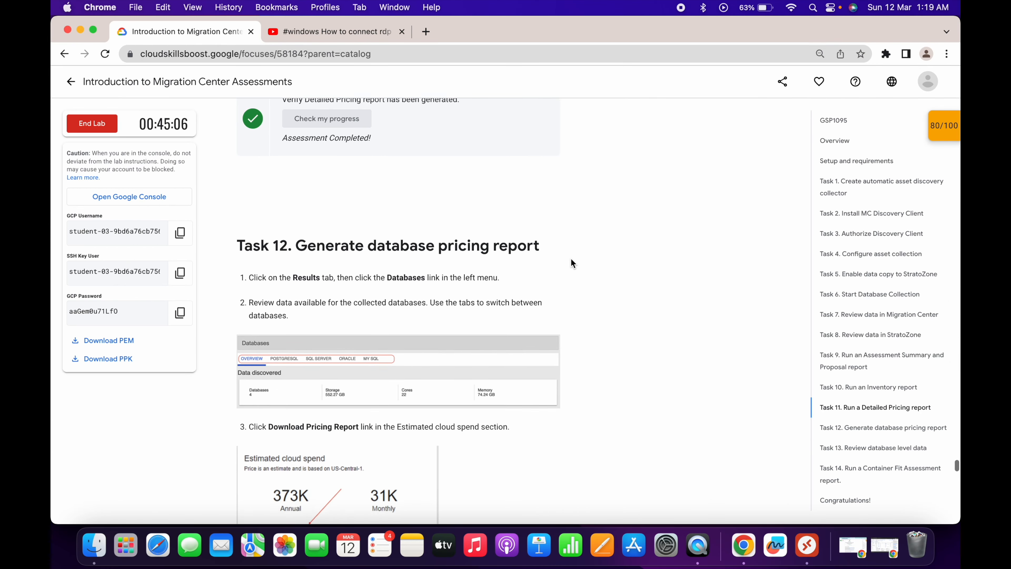
key(ctrl+Right)
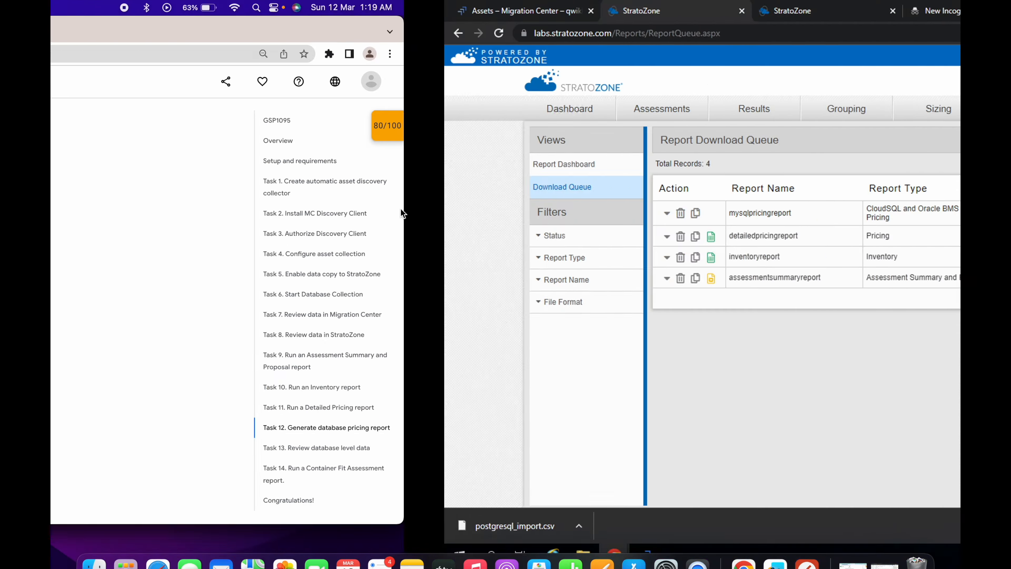
key(ctrl+Left)
drag(290, 202, 331, 204)
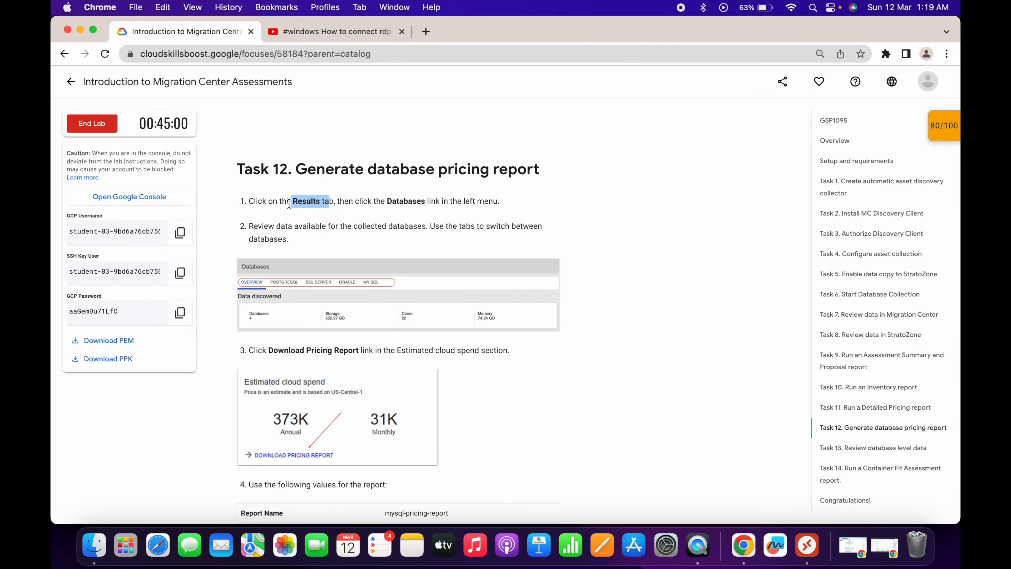
drag(385, 201, 433, 204)
scroll(410, 212, down, 10)
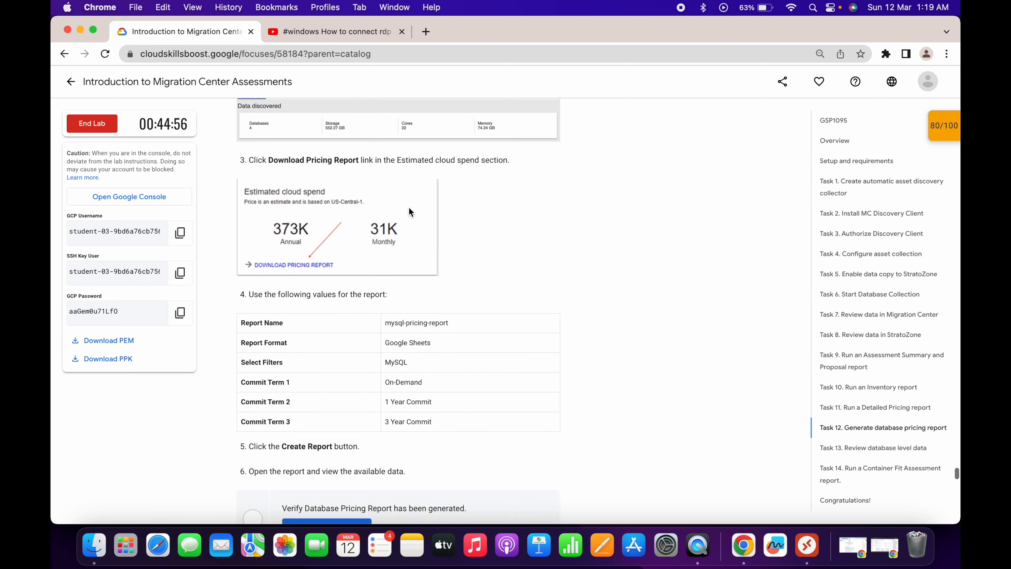
click(343, 317)
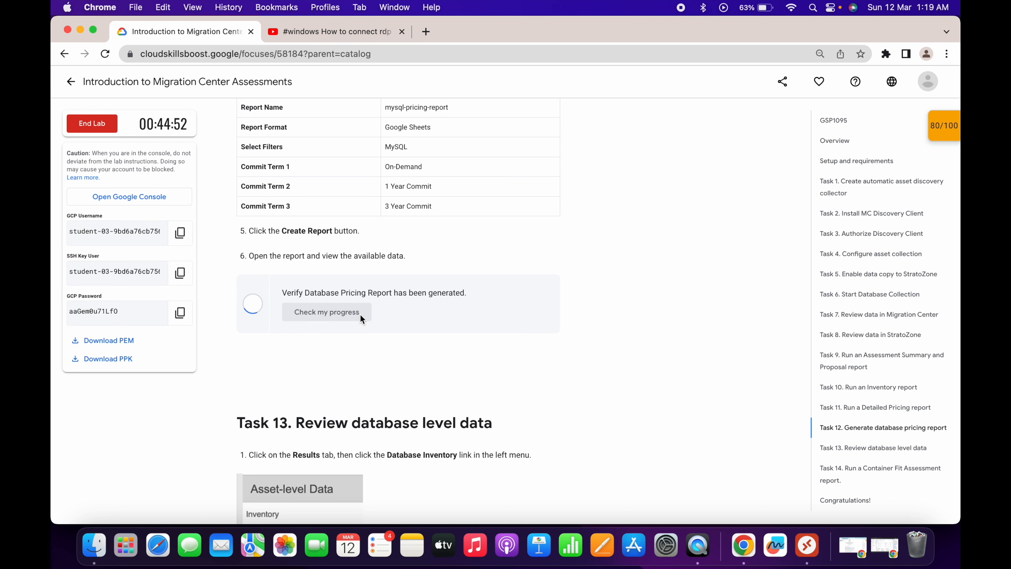
- Scroll through the Task 13 and Task 14 steps in the lab instructions
scroll(361, 318, down, 4)
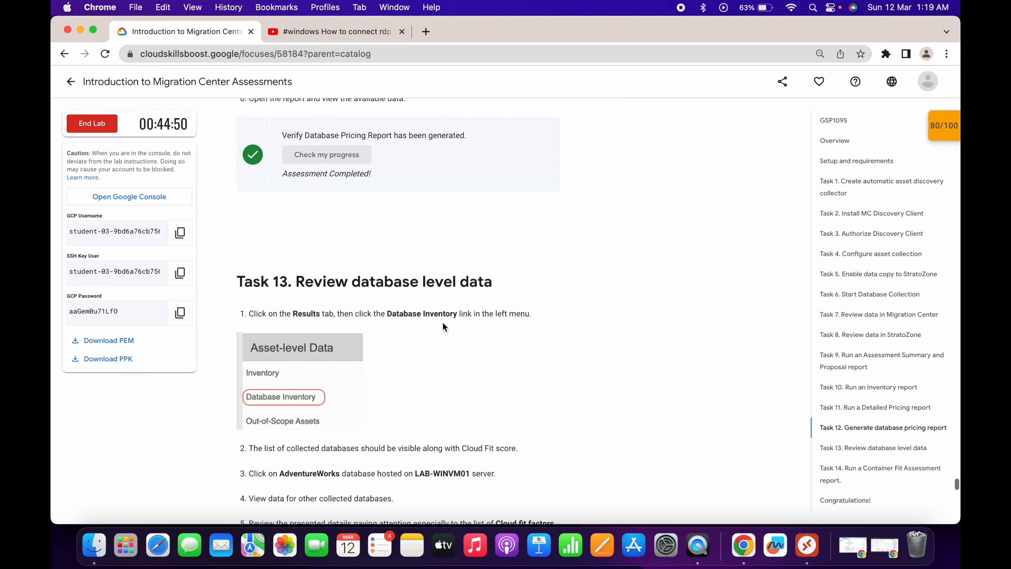
scroll(449, 325, down, 2)
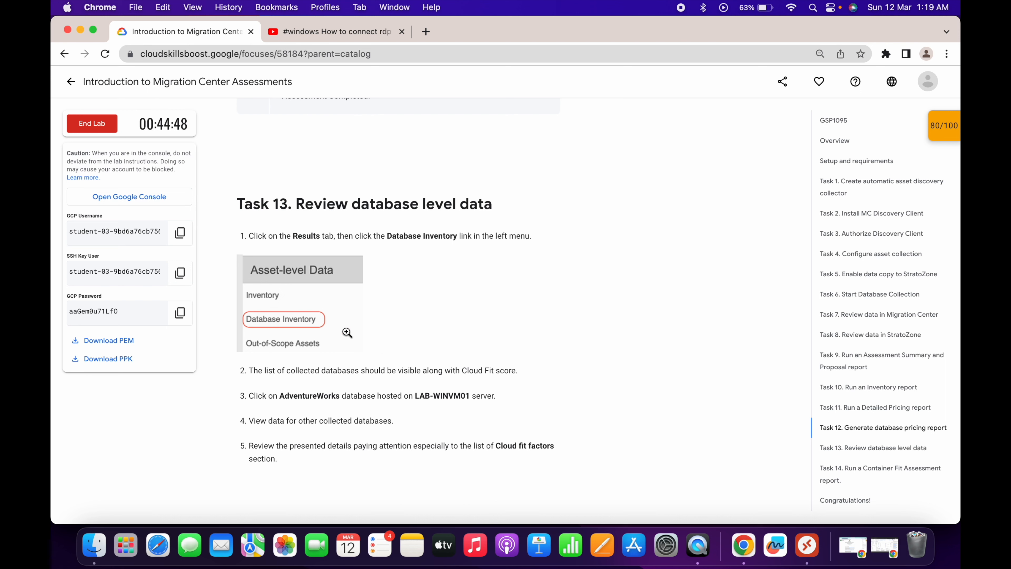
scroll(366, 343, down, 3)
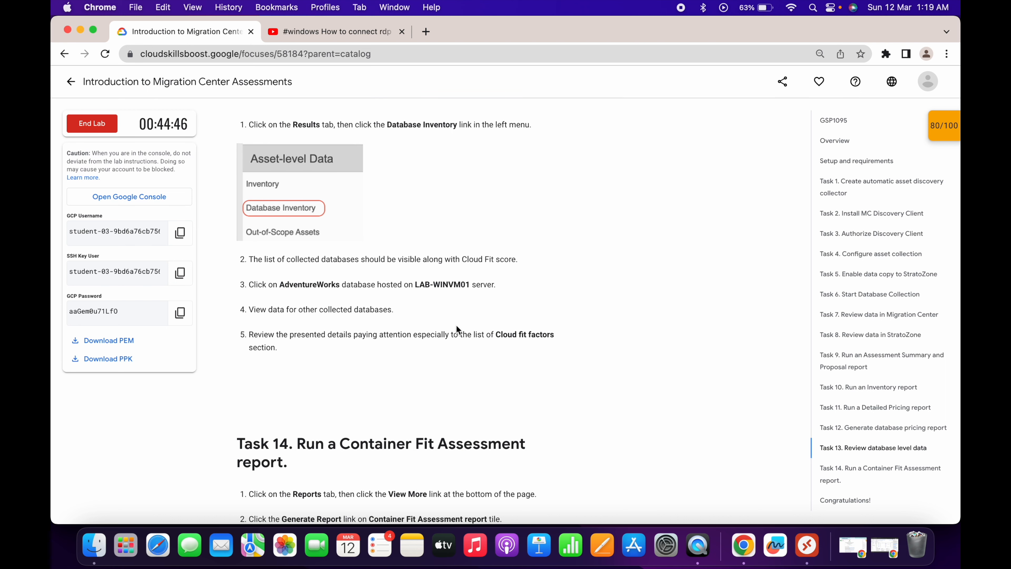
scroll(457, 328, down, 6)
drag(236, 198, 301, 242)
scroll(301, 242, down, 3)
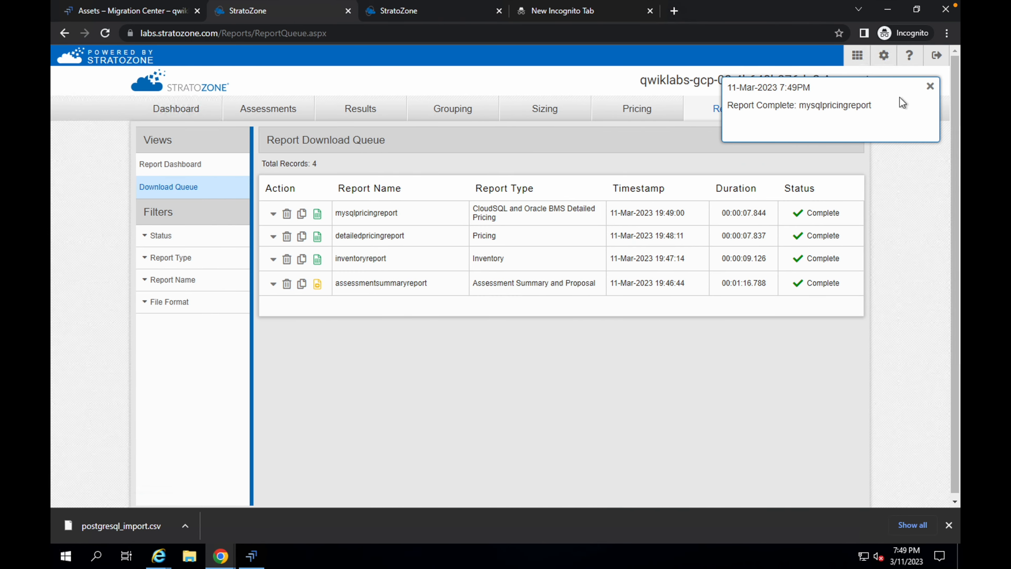
- Open the Container Fit Assessment Report dialog from the expanded report list in StratoZone
click(931, 87)
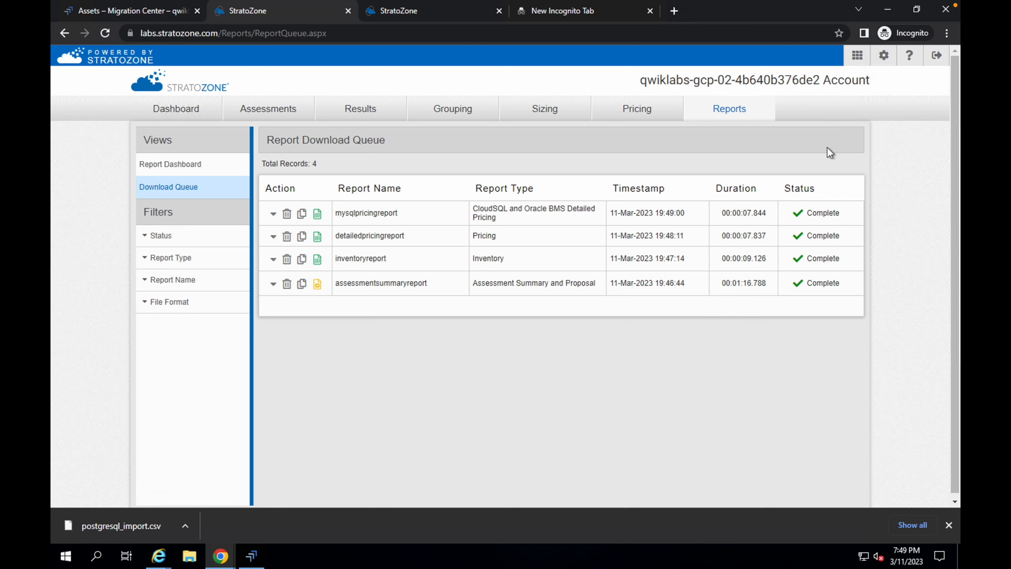
click(728, 113)
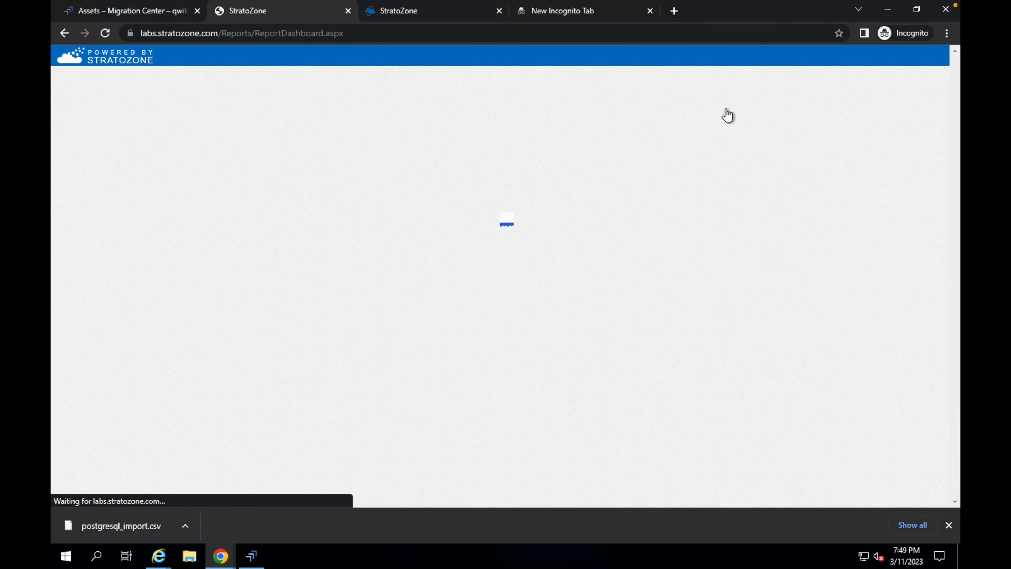
scroll(574, 261, down, 3)
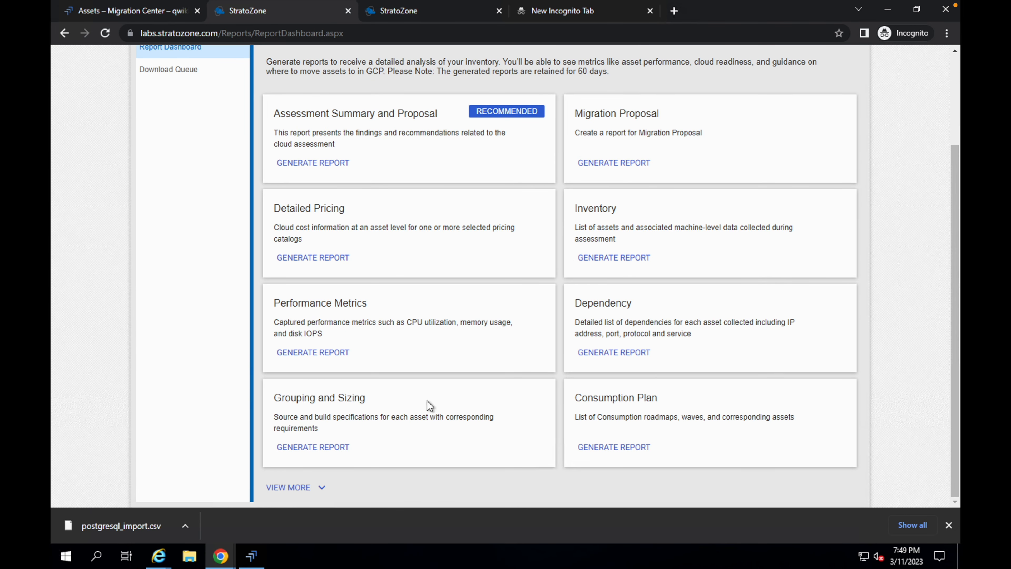
click(302, 493)
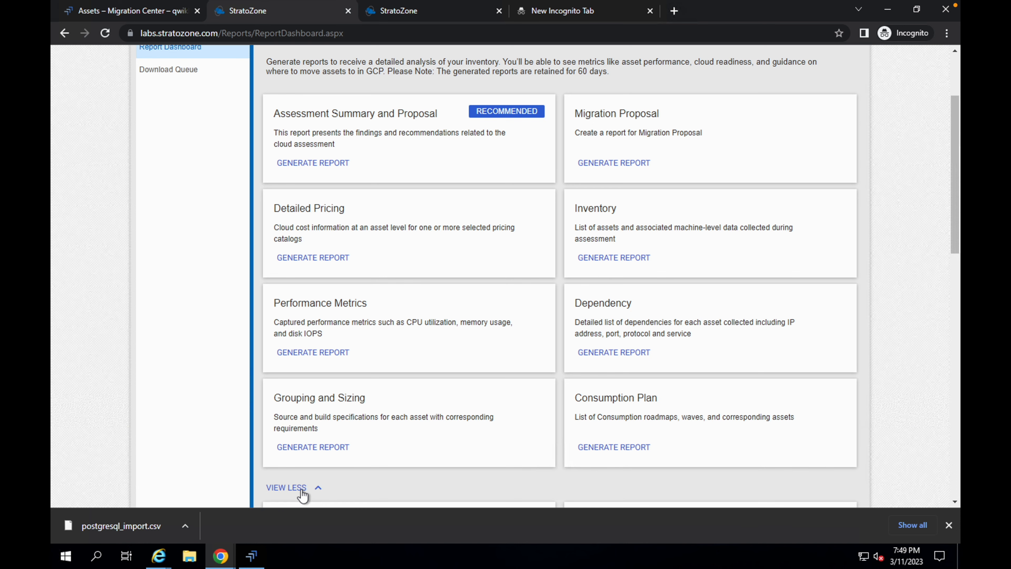
scroll(458, 458, down, 10)
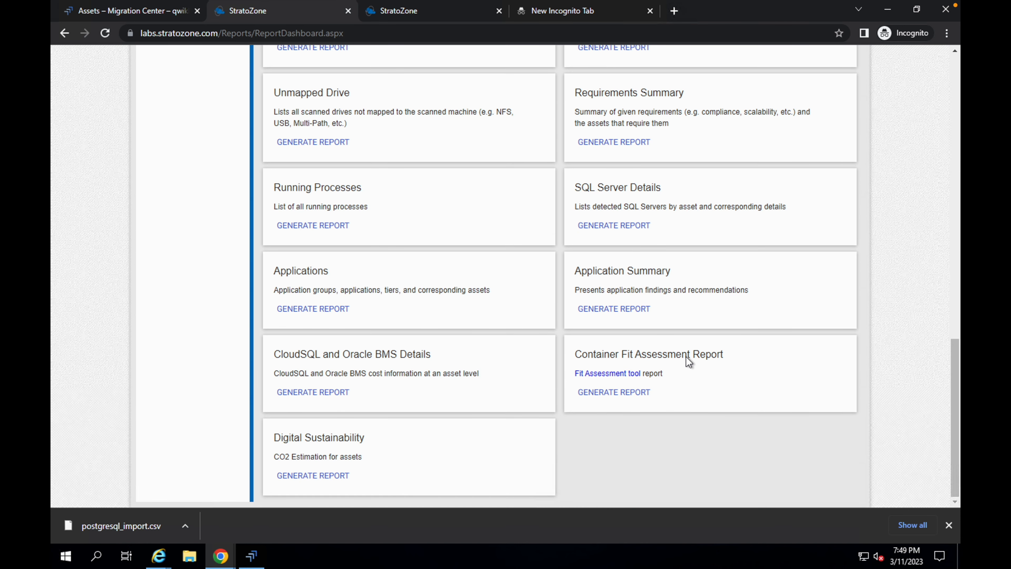
click(621, 396)
- Copy the report name fit-report from the Task 14 instructions and enter it as the report name
key(ctrl+Left)
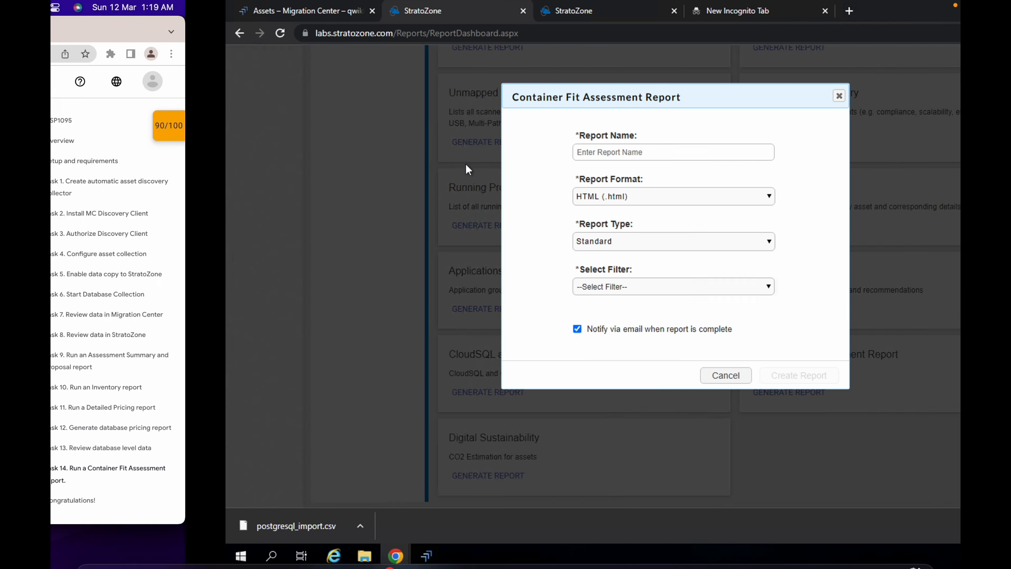
triple_click(395, 286)
key(ctrl+c)
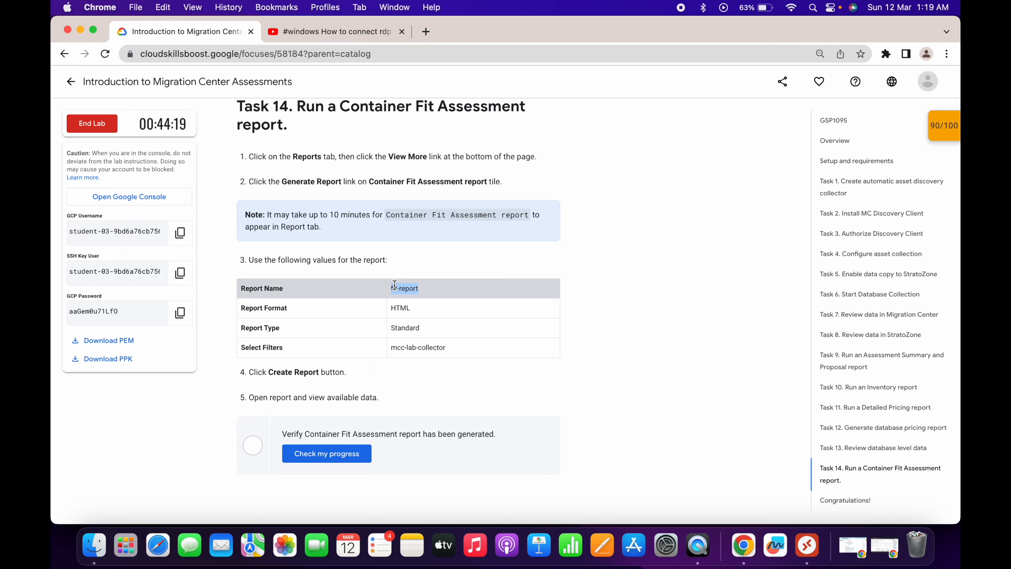
key(ctrl+Right)
click(483, 148)
key(ctrl+v)
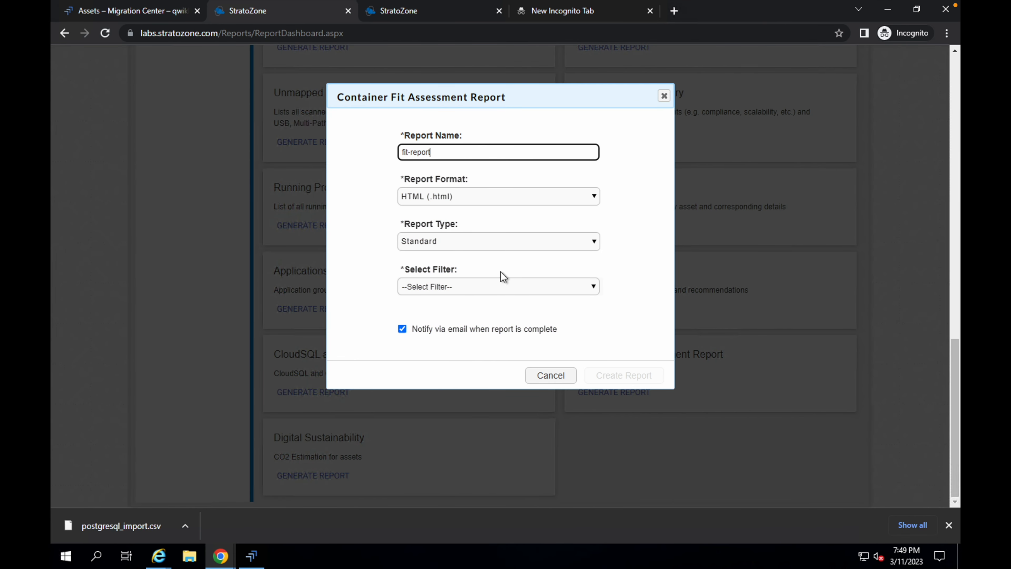
- Set the filter to mcc-lab-collector and create the Container Fit Assessment report
click(433, 290)
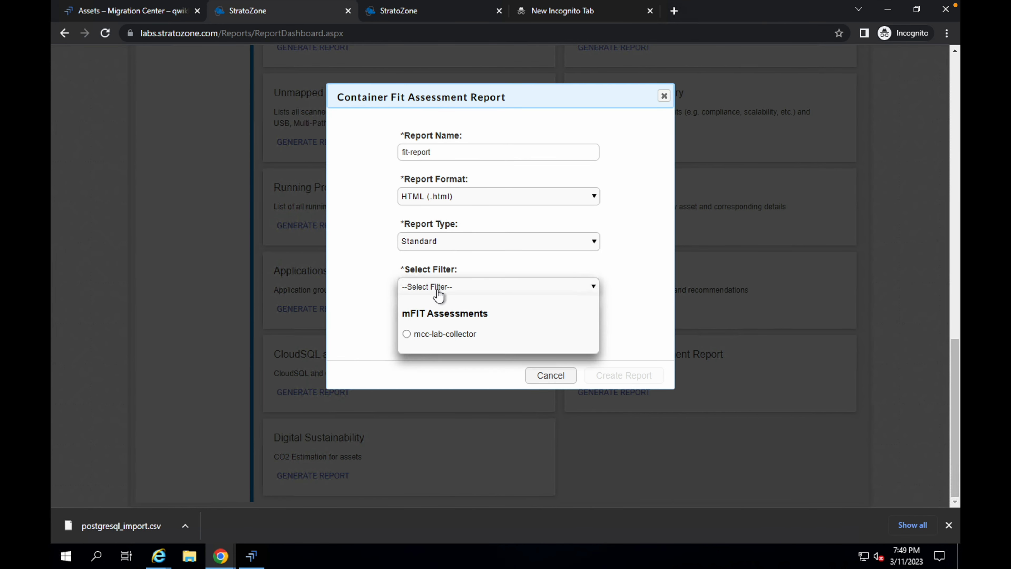
click(439, 335)
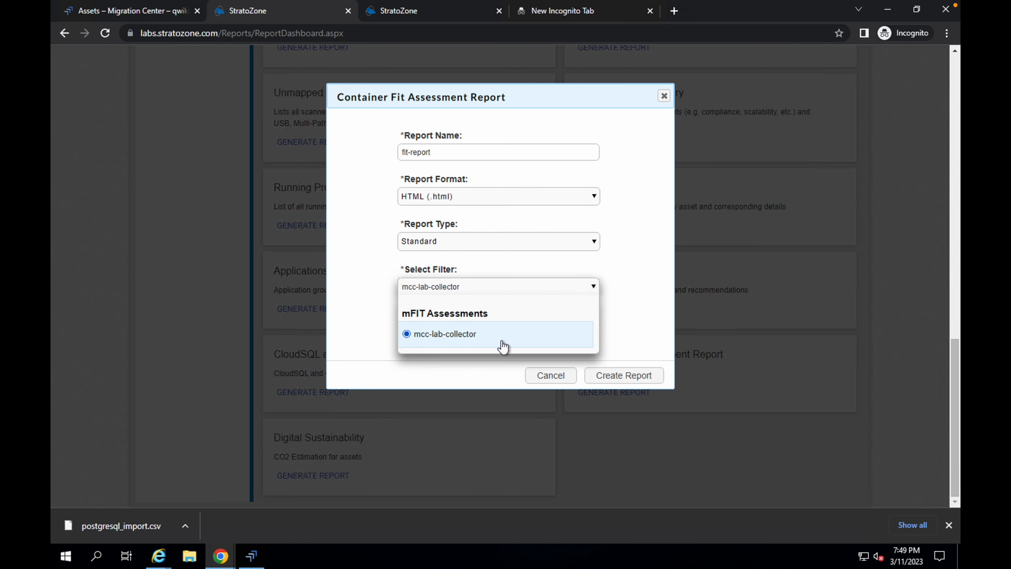
click(627, 378)
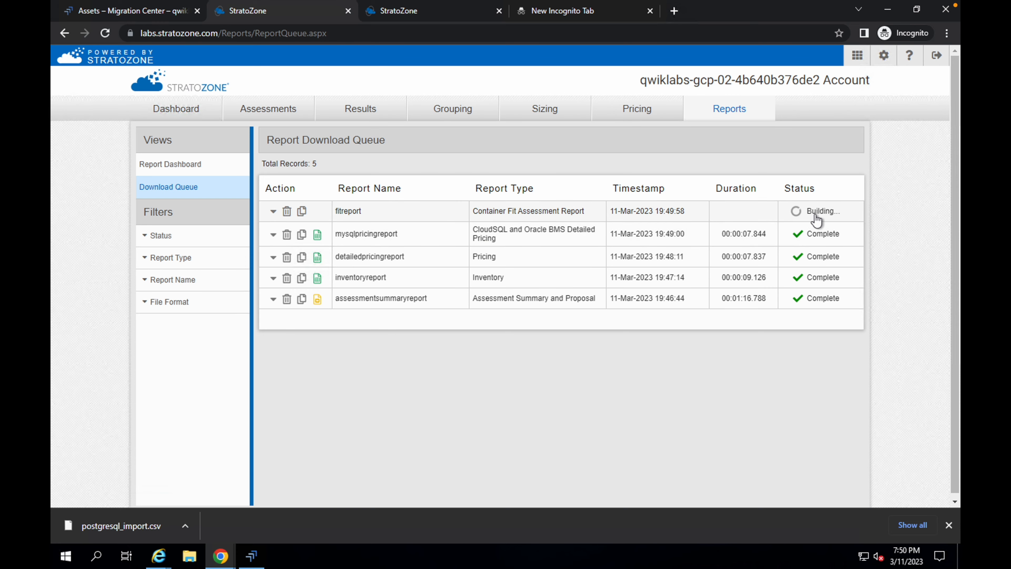
- Run the Task 14 progress check for the Container Fit Assessment report in the lab instructions
key(ctrl+Left)
scroll(446, 320, down, 3)
click(340, 326)
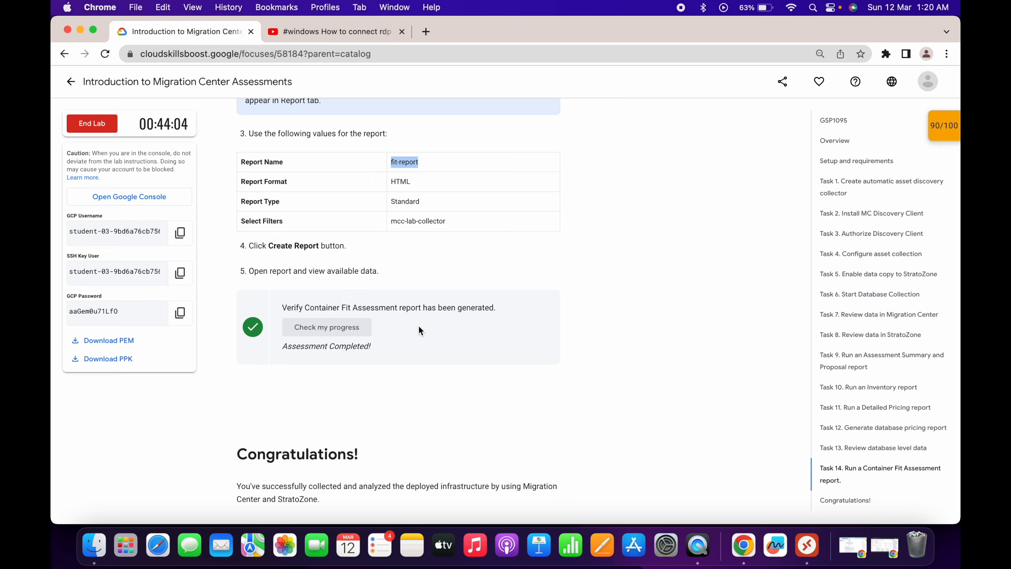
- Open the lab score panel and re-run the progress check for the detailed pricing report
key(ctrl+Right)
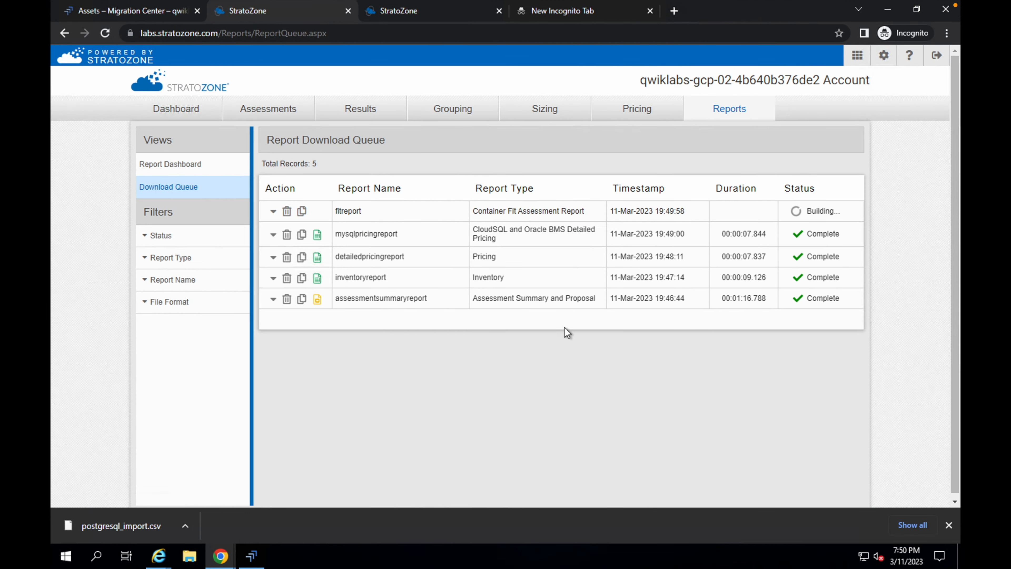
key(ctrl+Left)
scroll(392, 352, down, 10)
scroll(392, 353, up, 5)
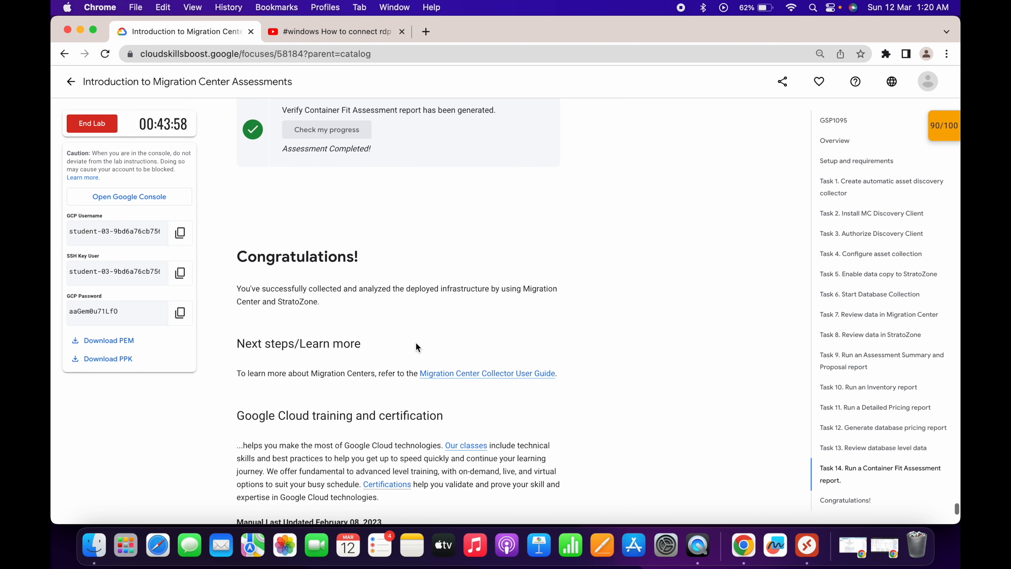
click(940, 127)
scroll(876, 199, down, 5)
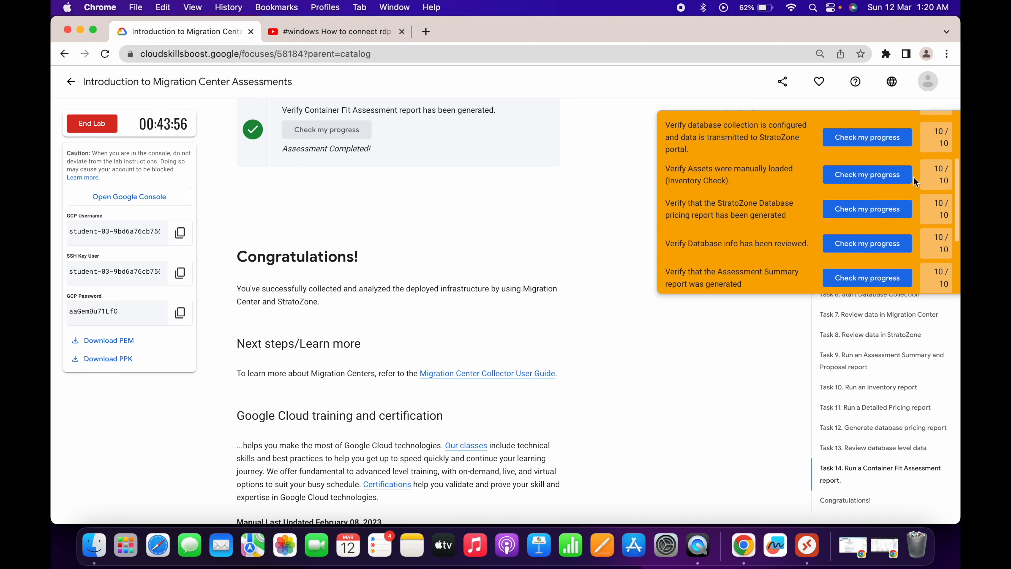
click(883, 273)
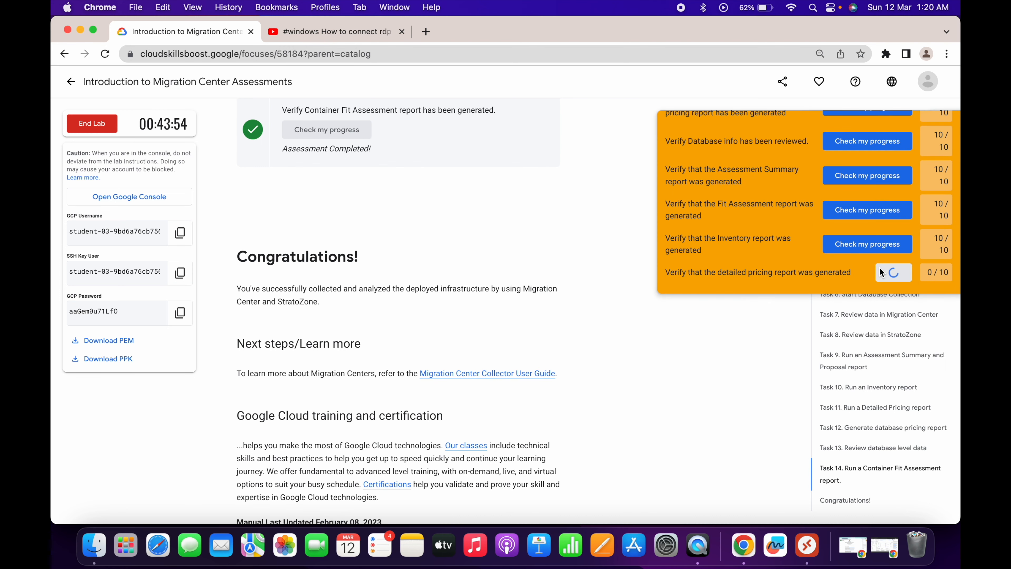
scroll(953, 158, up, 5)
click(949, 129)
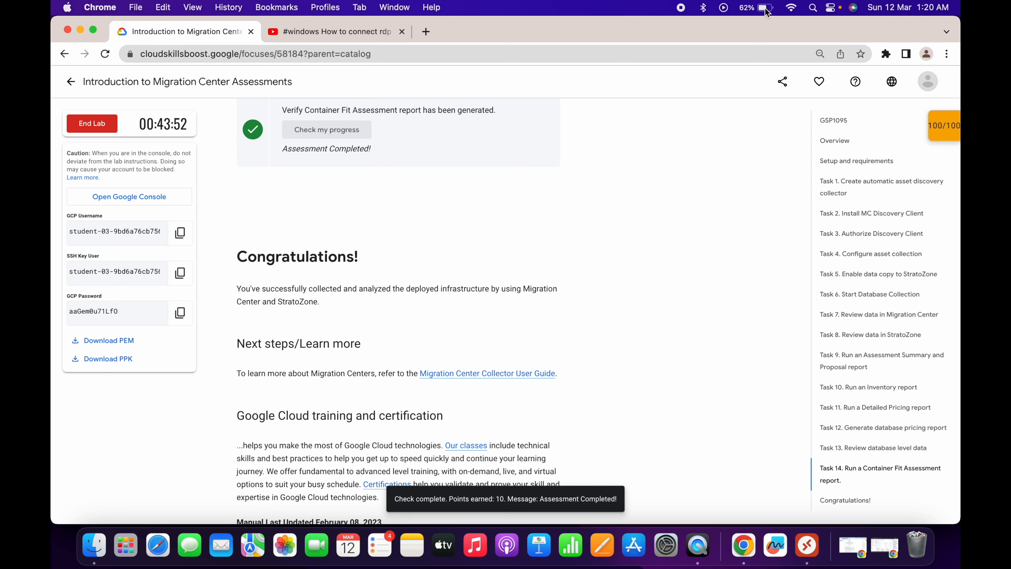